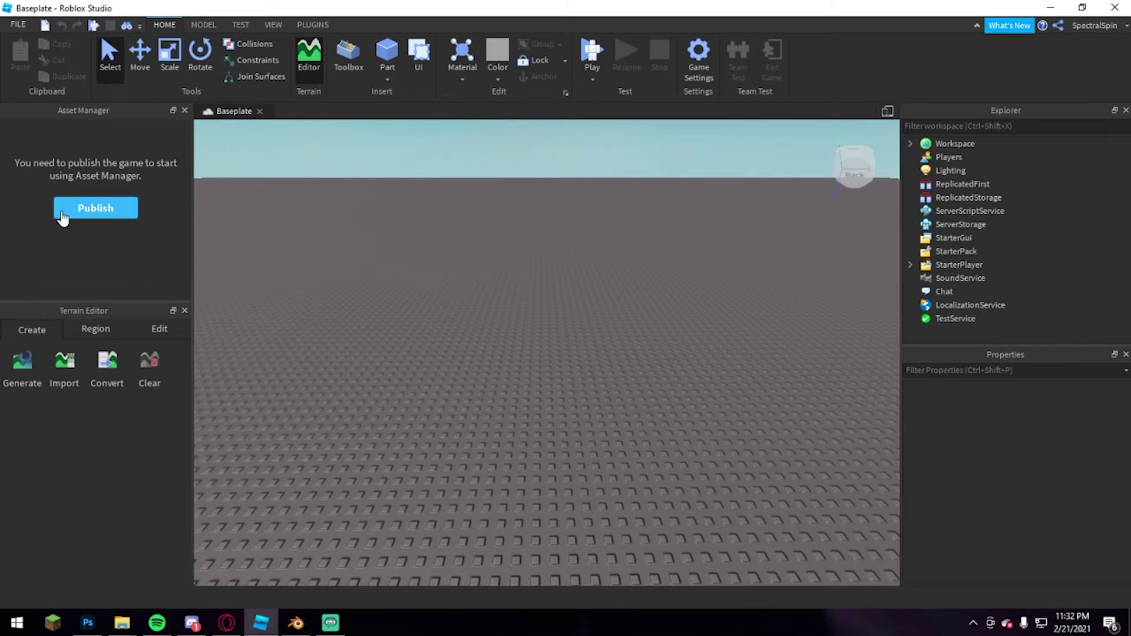
Publish the baseplate as a new game named "AFGsd" with the description "kmn,".
click(93, 209)
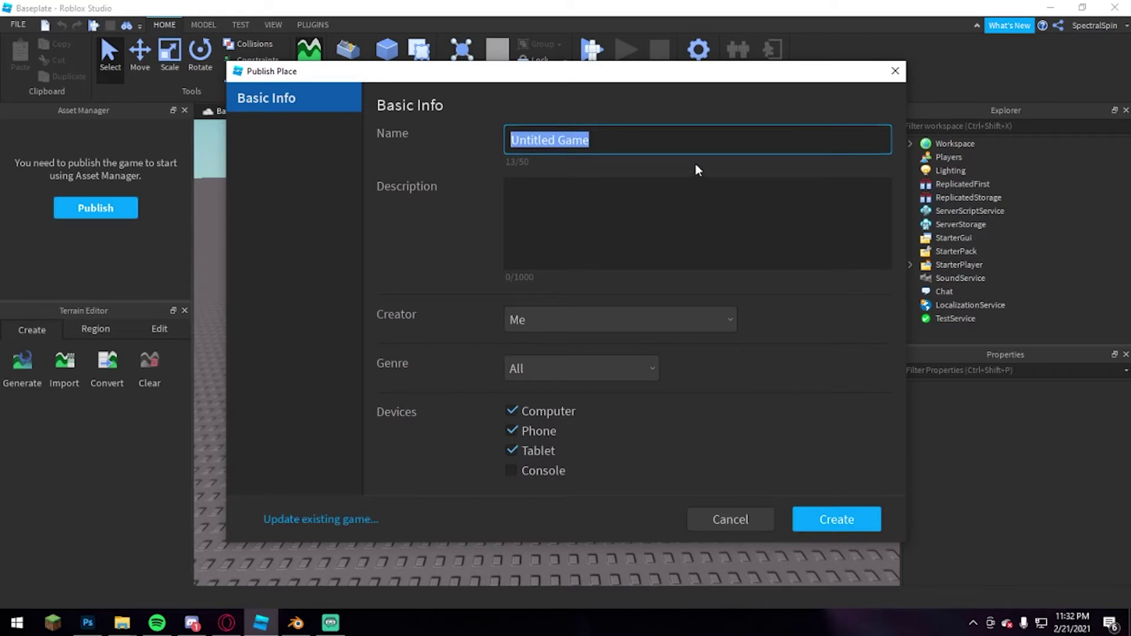
text(AFGsd)
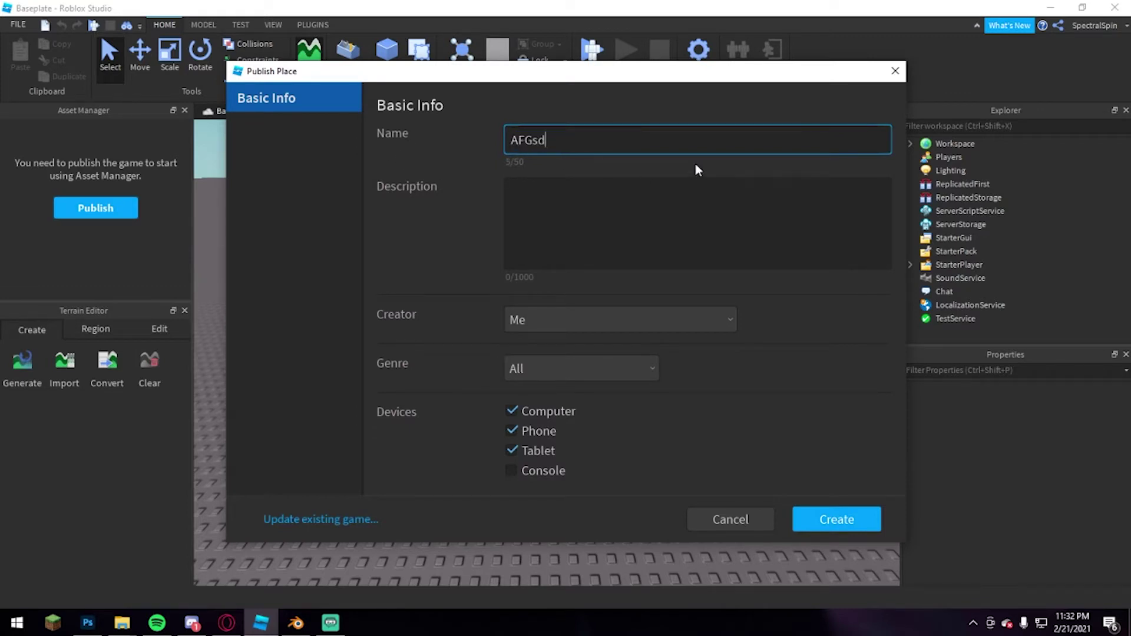
click(703, 210)
text(kmn,)
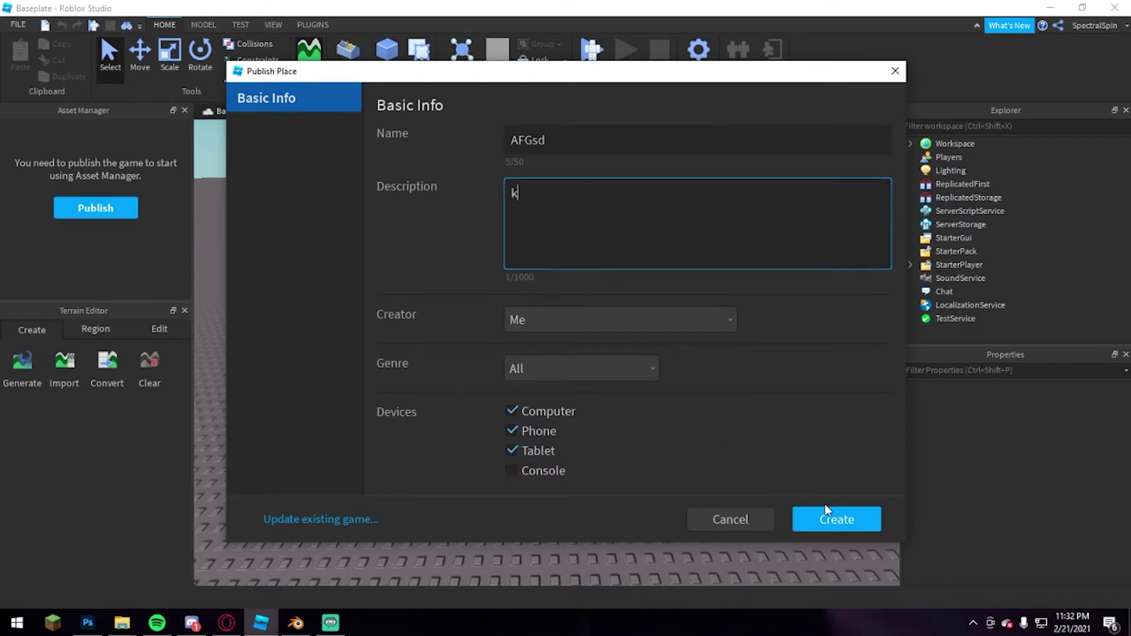
click(835, 518)
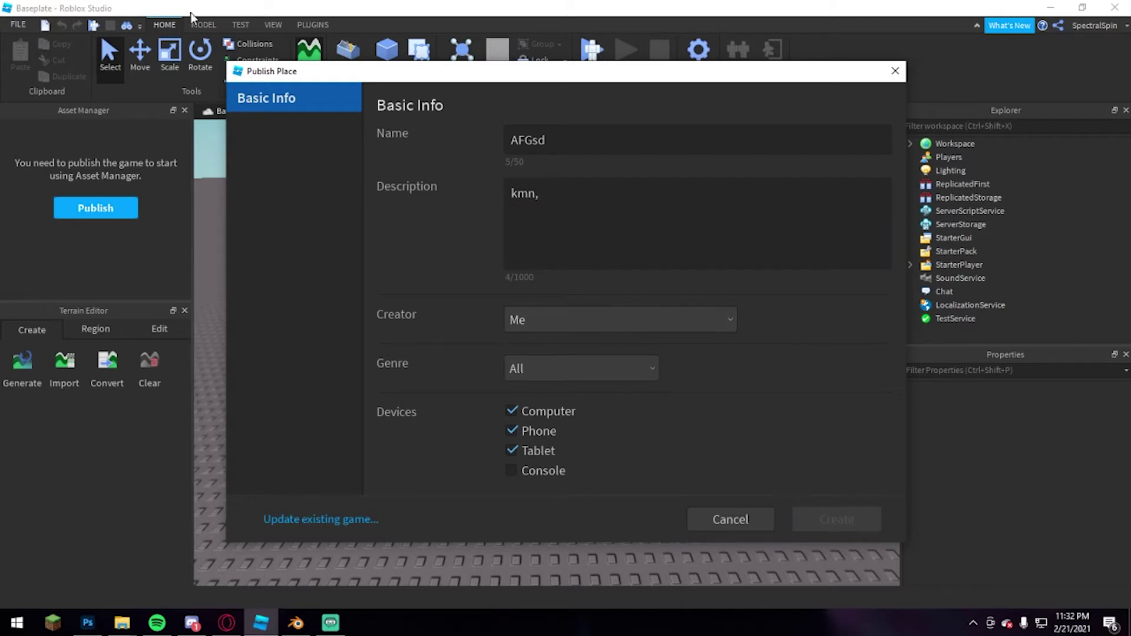
click(565, 500)
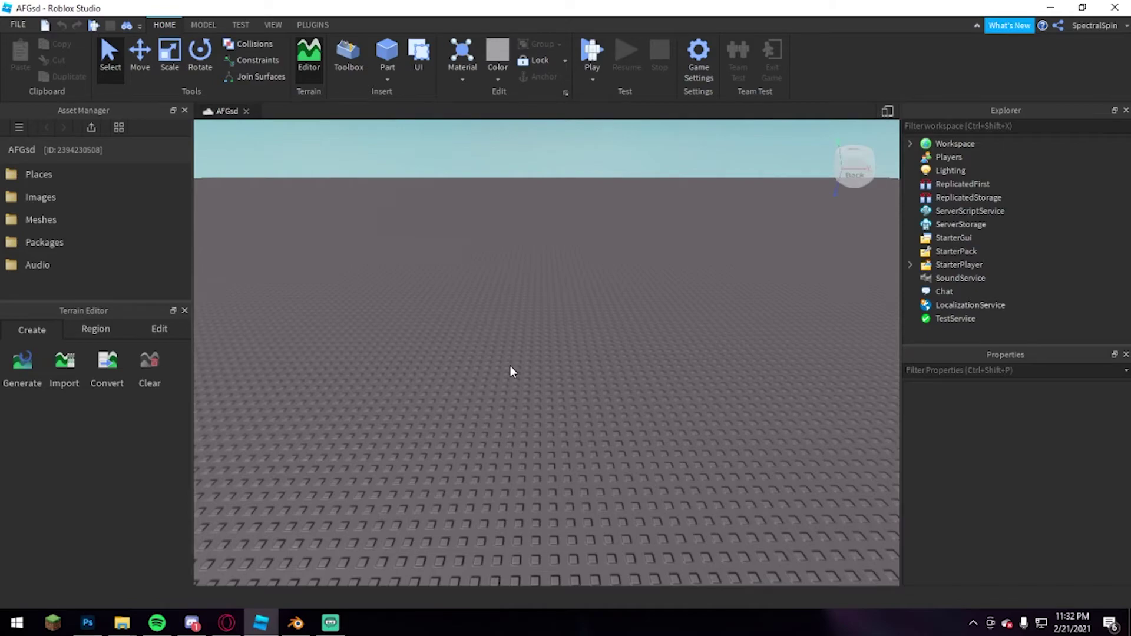
Check the Advanced SurfaceAppearance Textures entry in Roblox Studio's beta features list, and close the list without saving changes.
right_drag(511, 365, 508, 374)
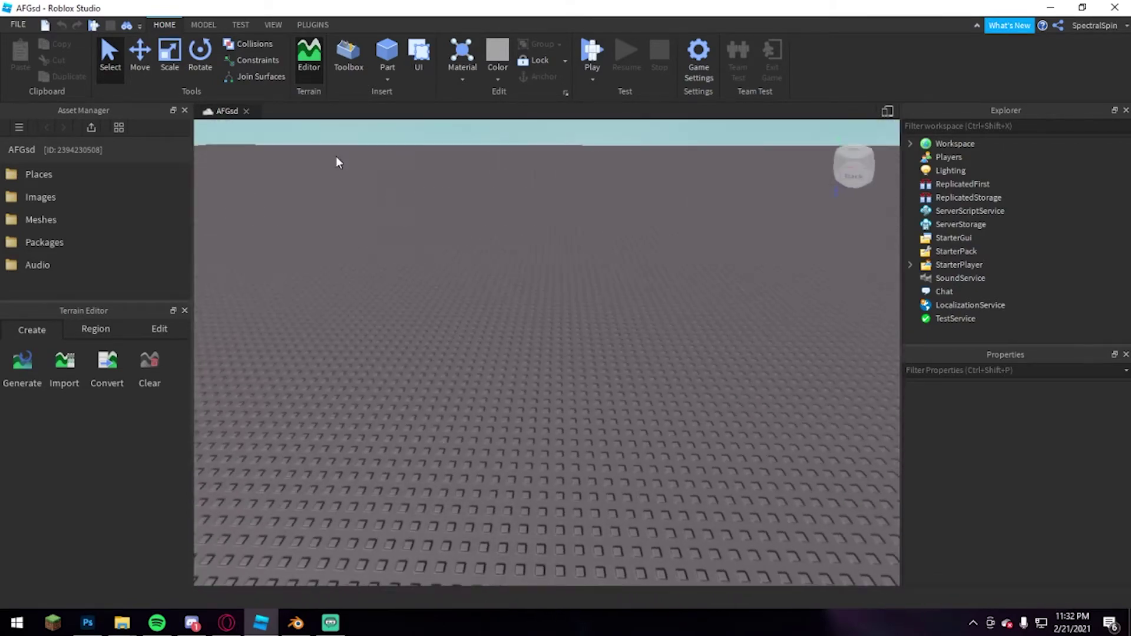
click(14, 27)
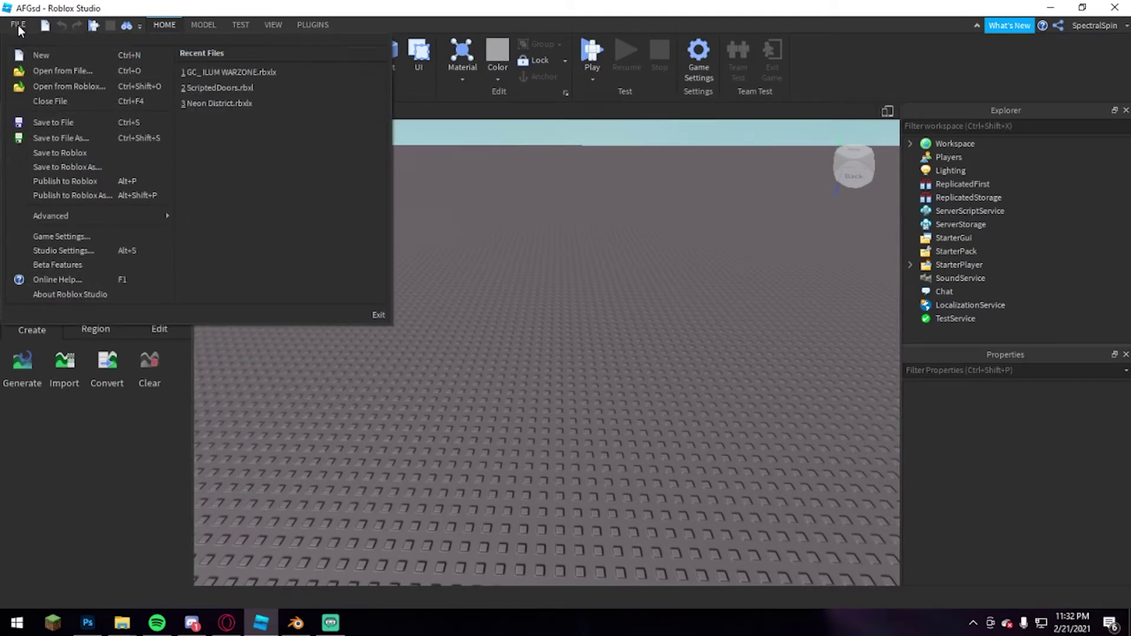
click(76, 264)
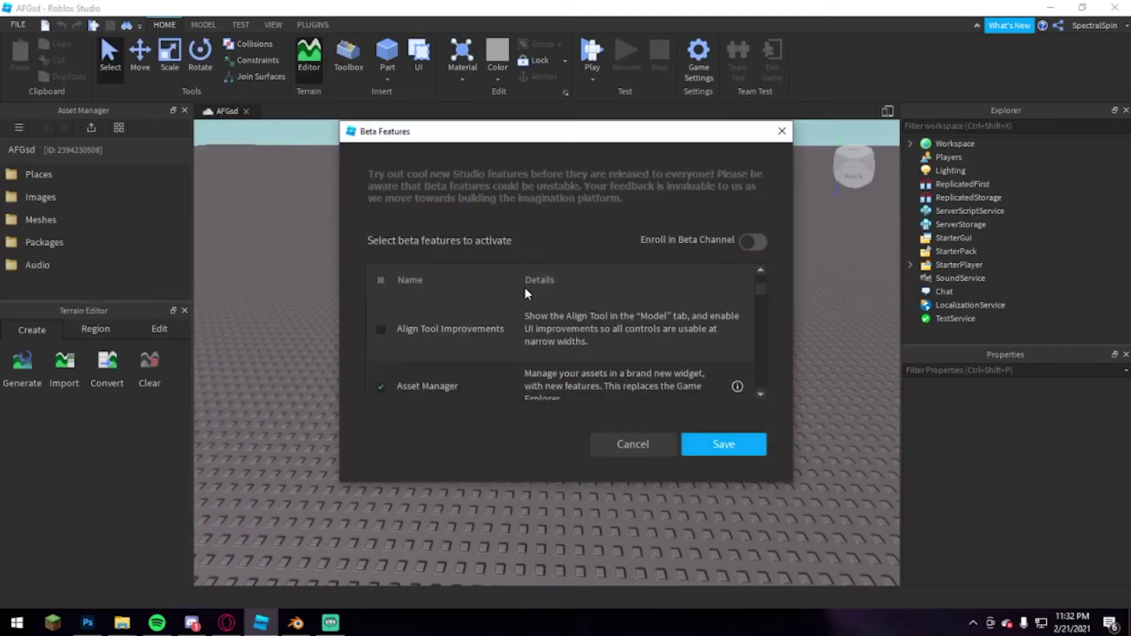
scroll(471, 346, down, 5)
scroll(416, 330, up, 1)
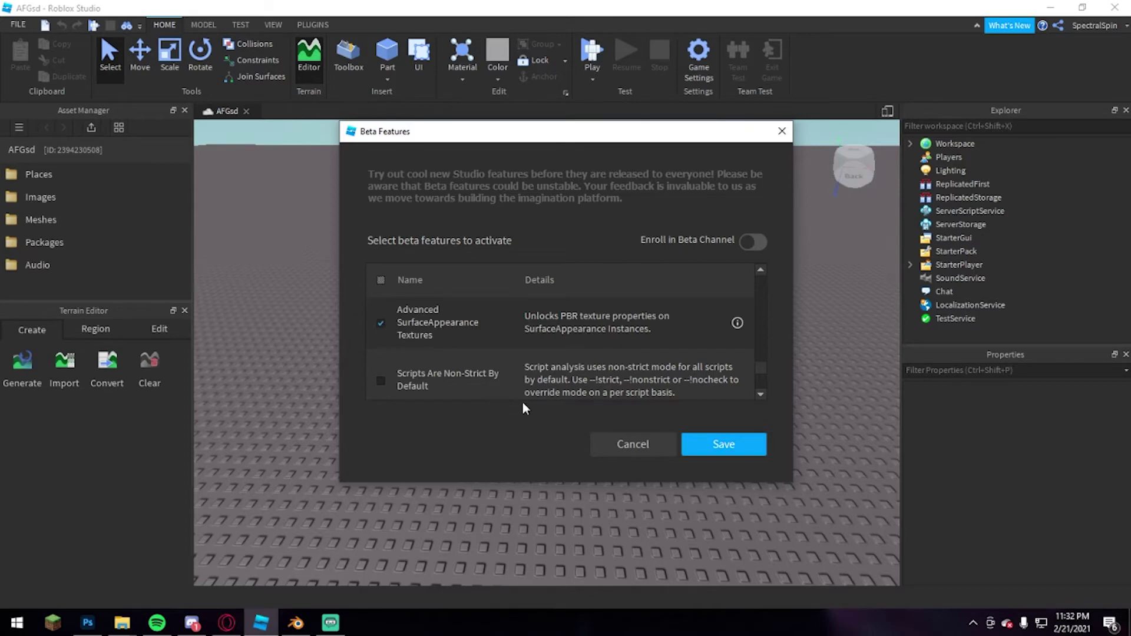
click(629, 443)
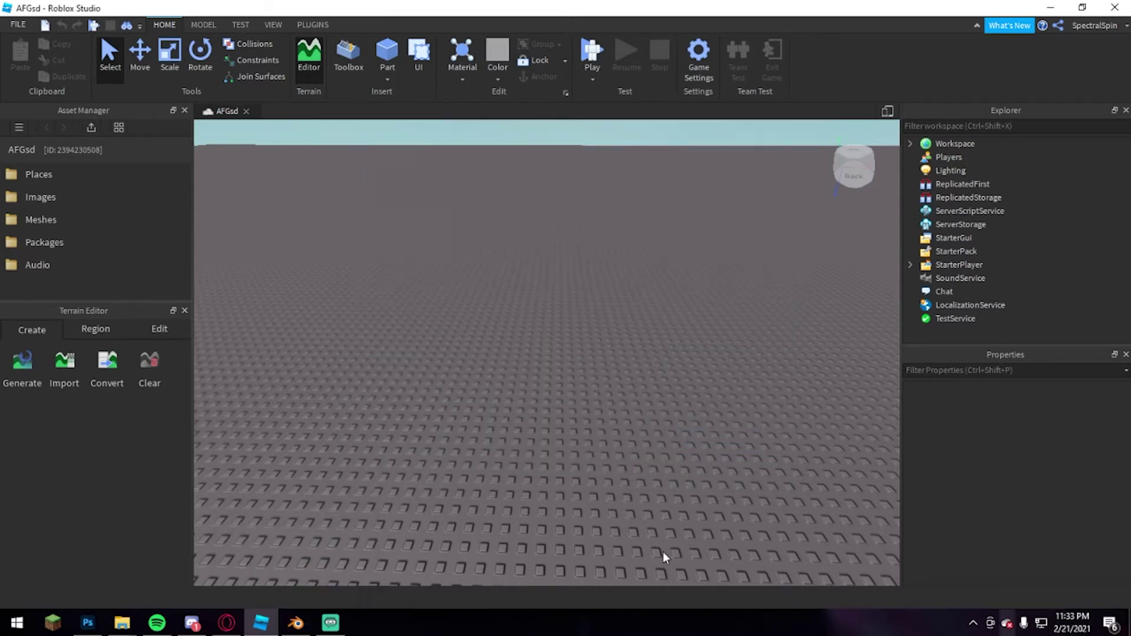
Switch to the browser and look through the new surfaces, 3D models and 3D plants on the Quixel Megascans home page.
click(229, 620)
scroll(222, 260, down, 4)
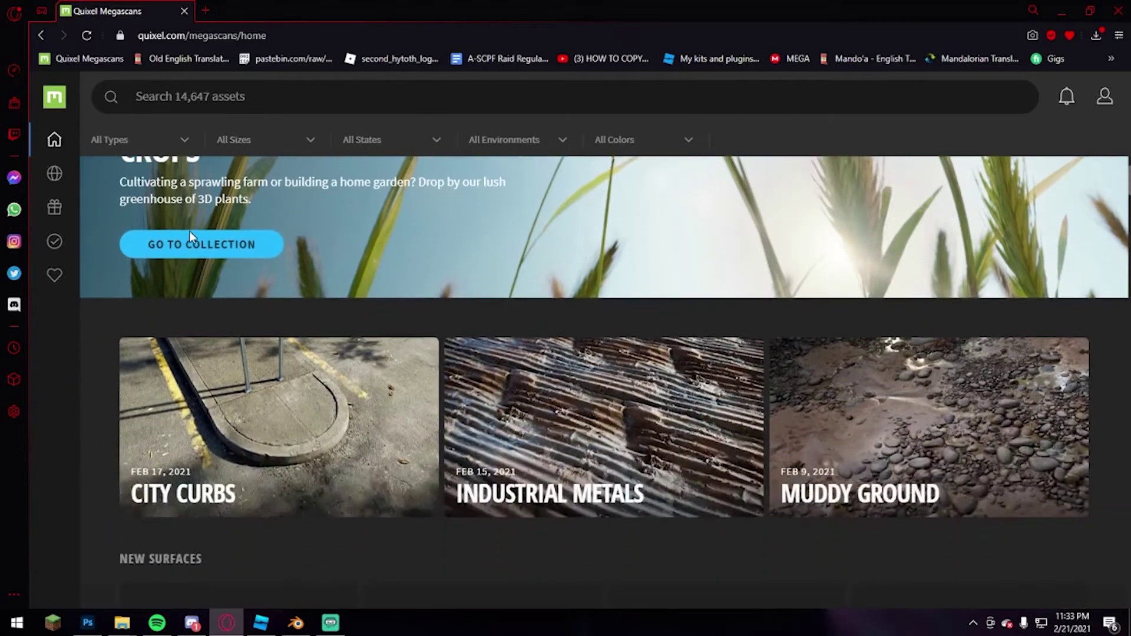
scroll(221, 211, down, 5)
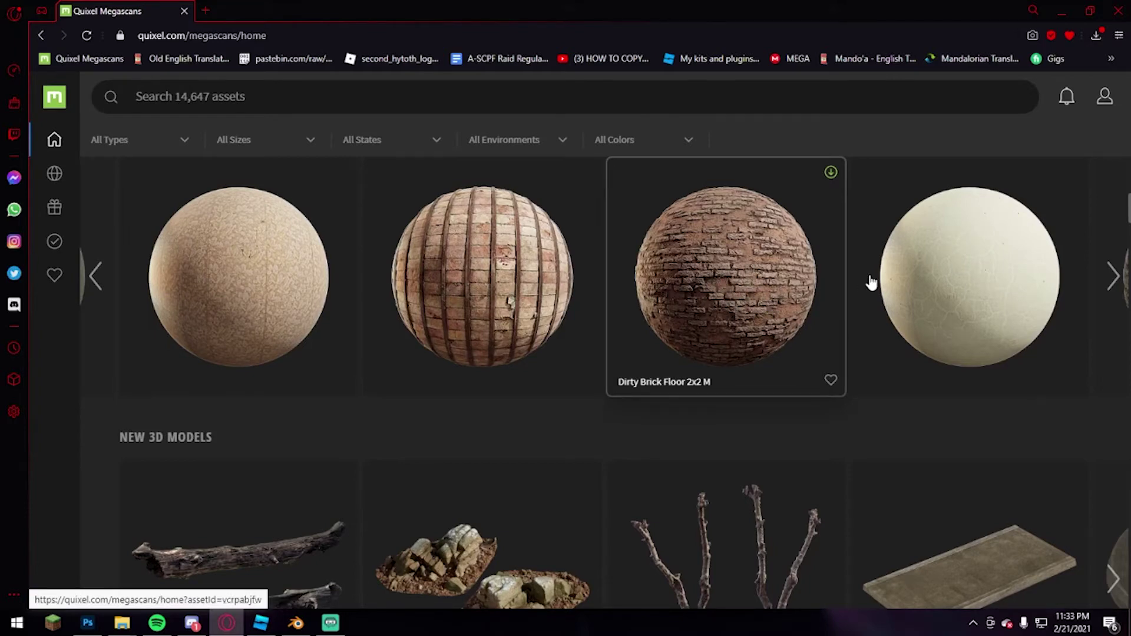
scroll(959, 324, down, 5)
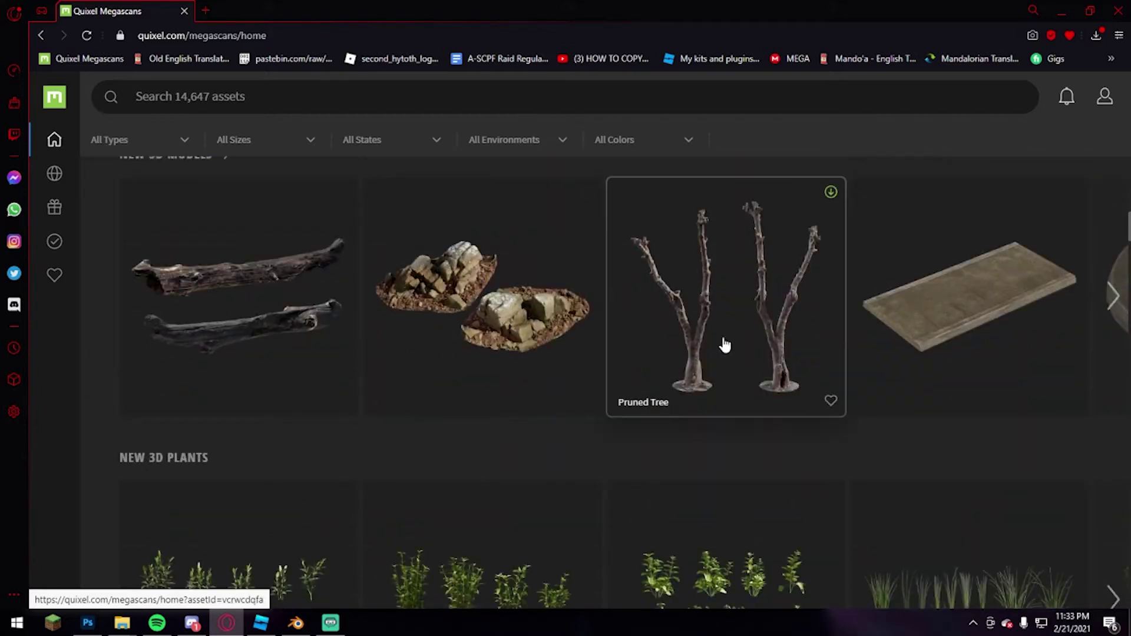
scroll(687, 493, down, 3)
Launch Quixel Mixer from the desktop and return to the browser to look over the Megascans collections and asset types.
key(super+d)
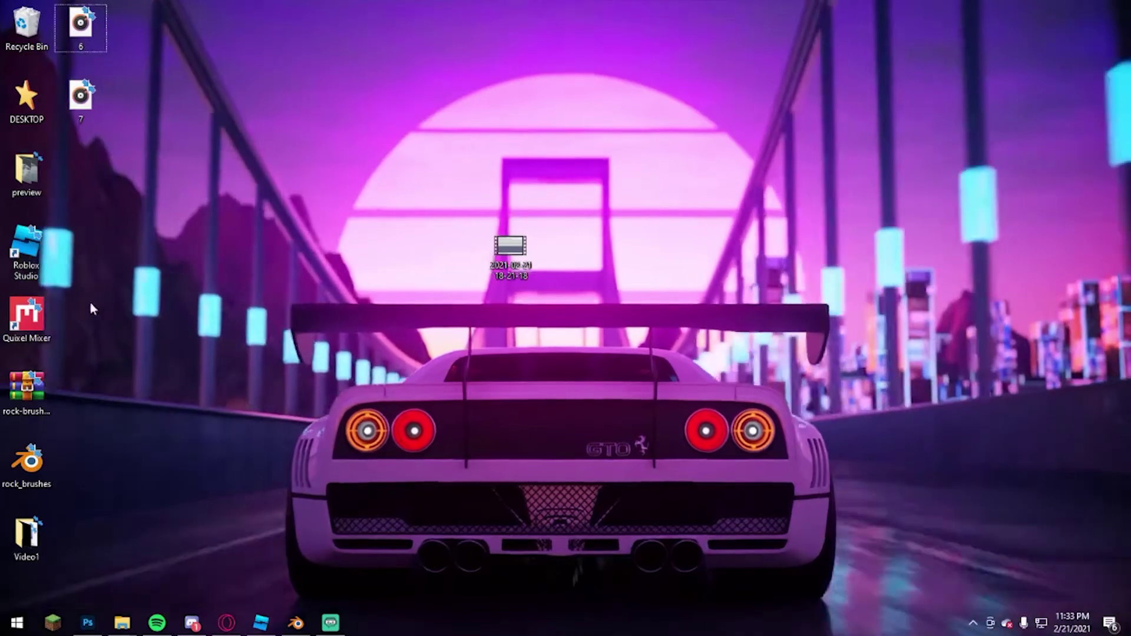
click(227, 623)
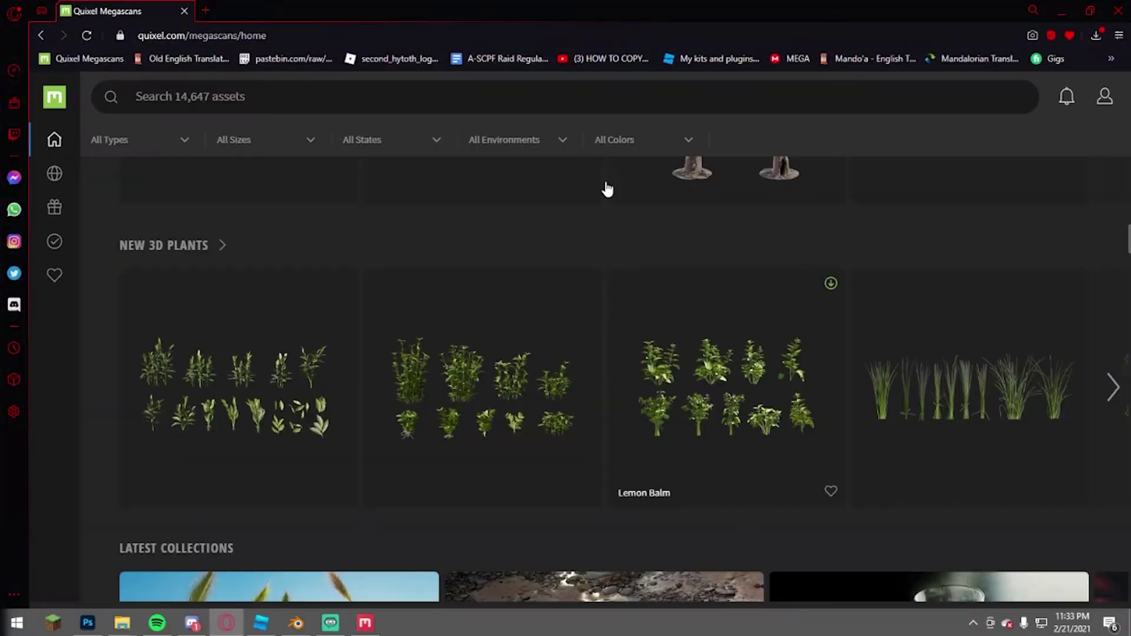
scroll(609, 171, down, 2)
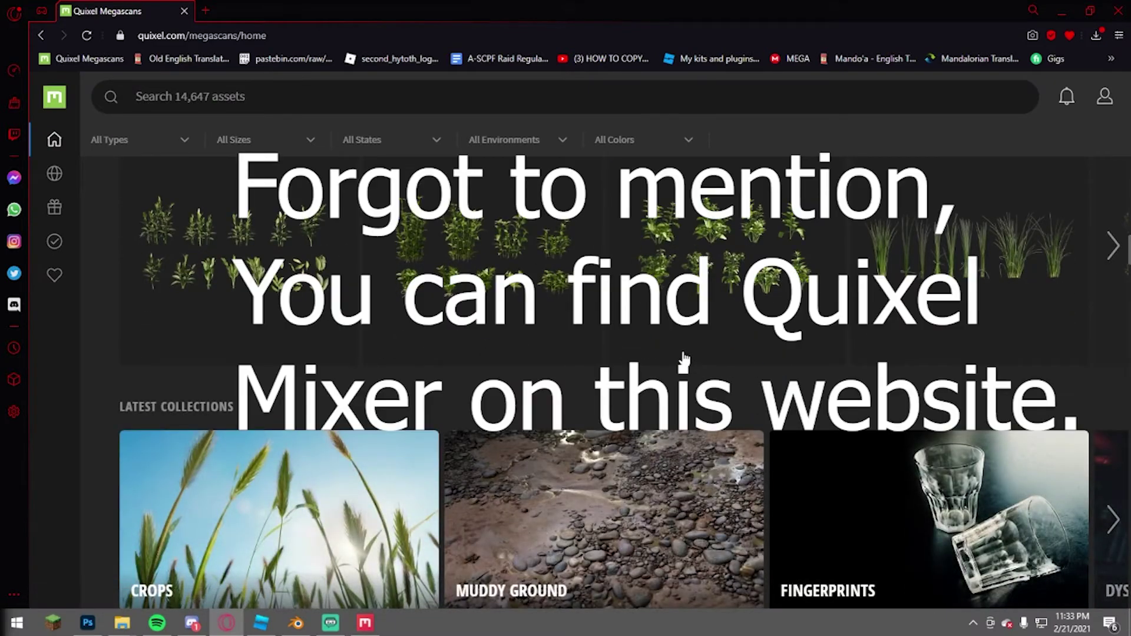
scroll(428, 120, down, 4)
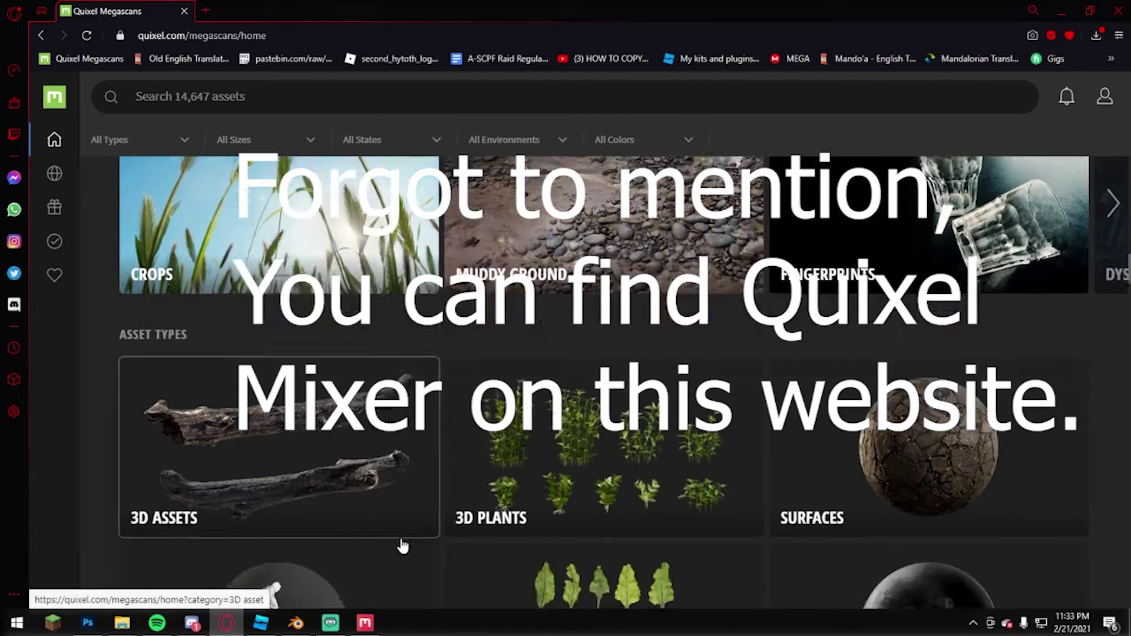
scroll(404, 542, down, 2)
Switch to Quixel Mixer and create a new mix named Video5 in the pls project with a 2048 px working resolution.
click(365, 623)
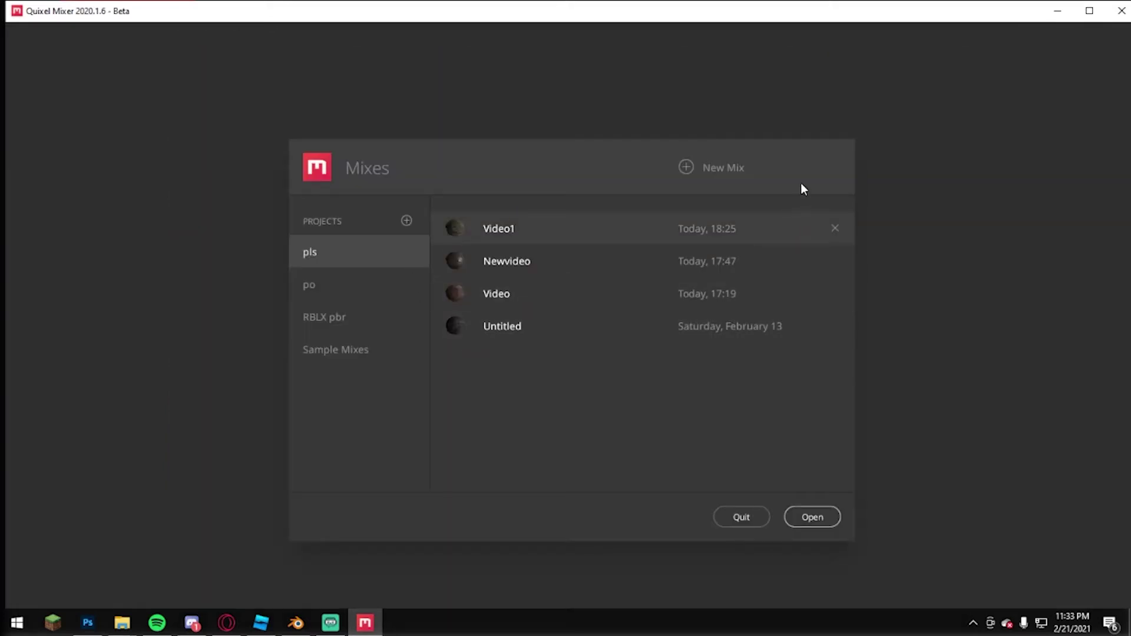
click(721, 168)
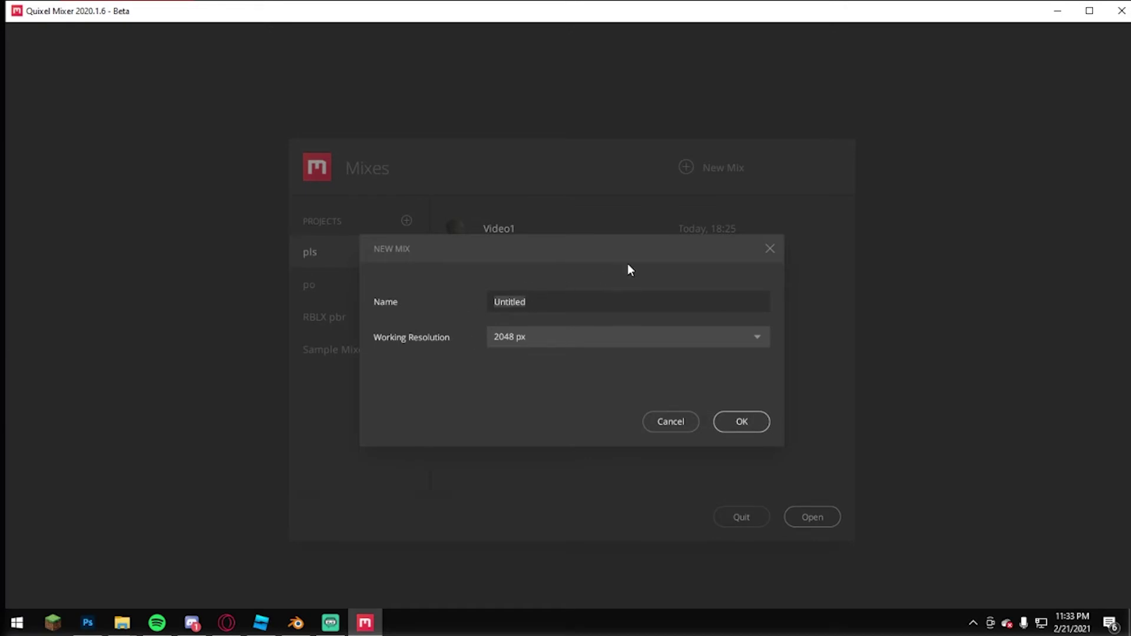
key(BackSpace)
text(Video5)
click(723, 416)
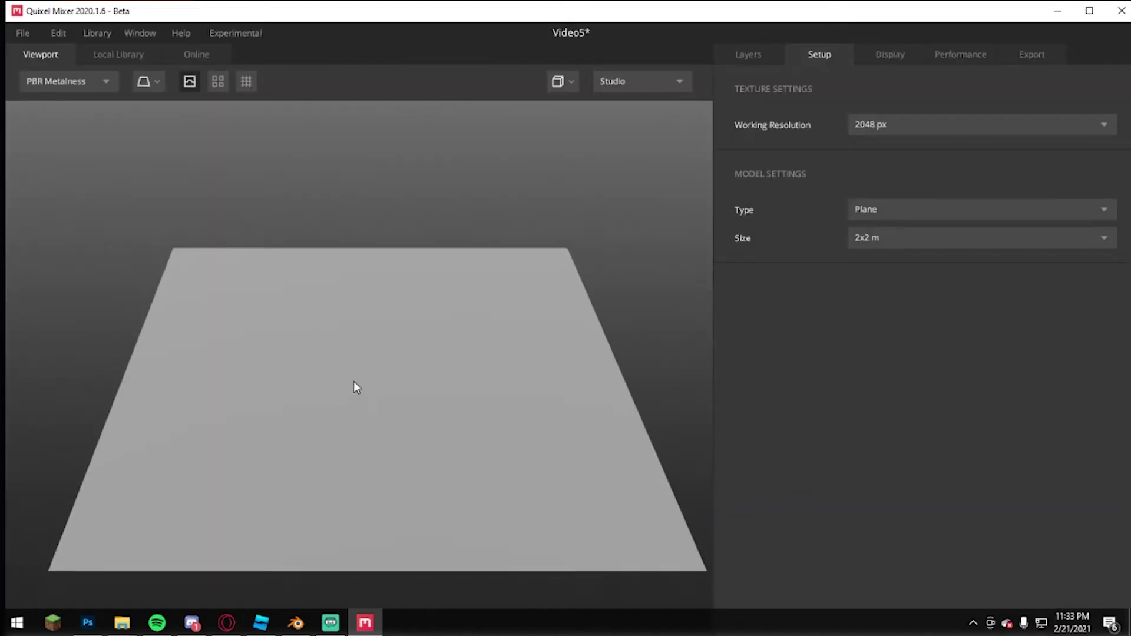
Add the Cracked Nordic Coastal Rocks 2 surface from the local library as a layer above the base layer.
scroll(416, 328, up, 5)
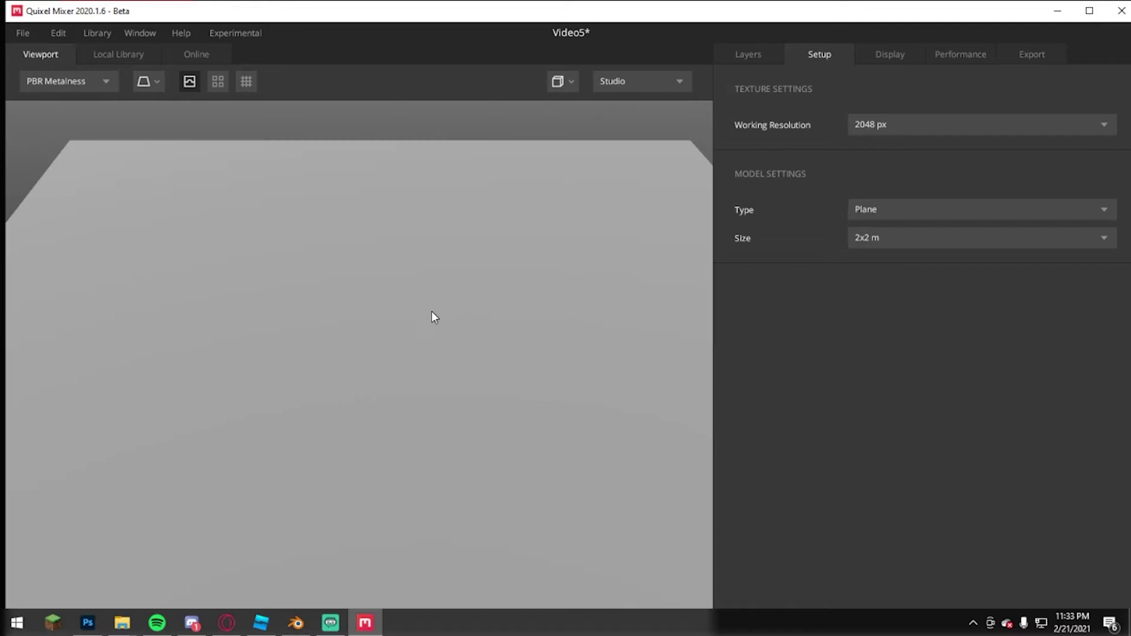
scroll(435, 313, down, 5)
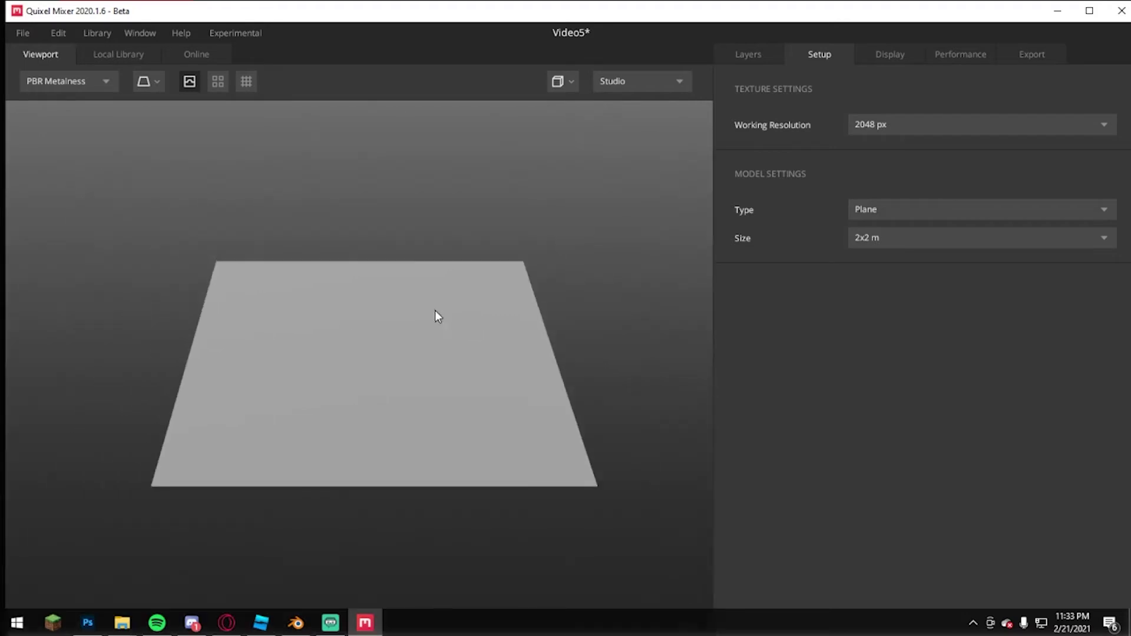
drag(436, 316, 467, 320)
scroll(467, 320, up, 3)
click(748, 54)
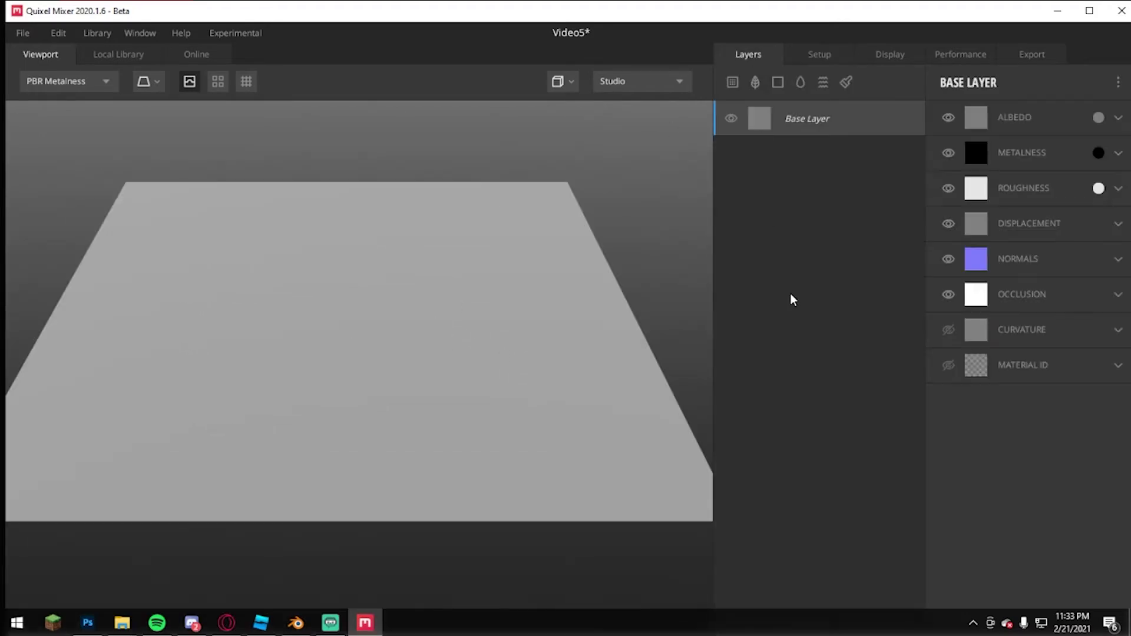
scroll(388, 413, down, 2)
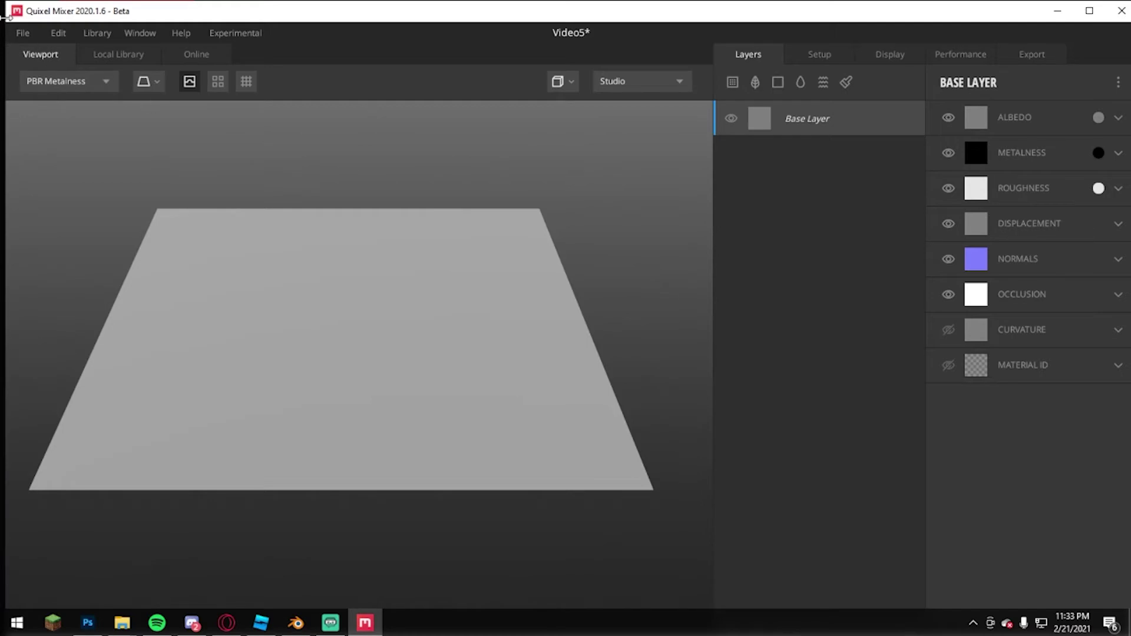
click(115, 54)
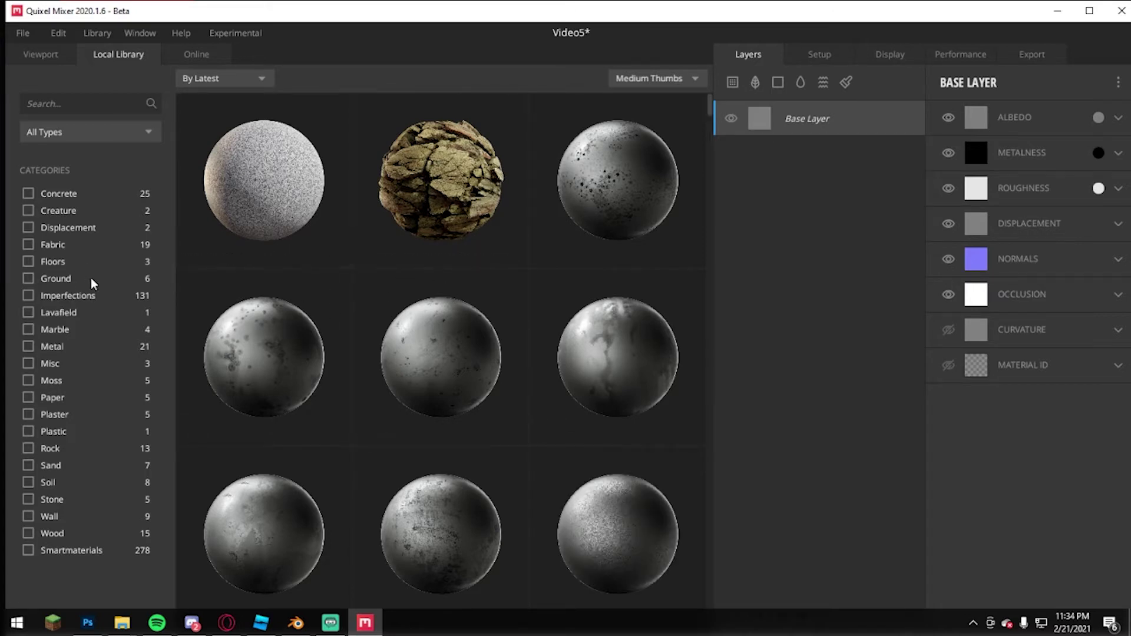
double_click(448, 199)
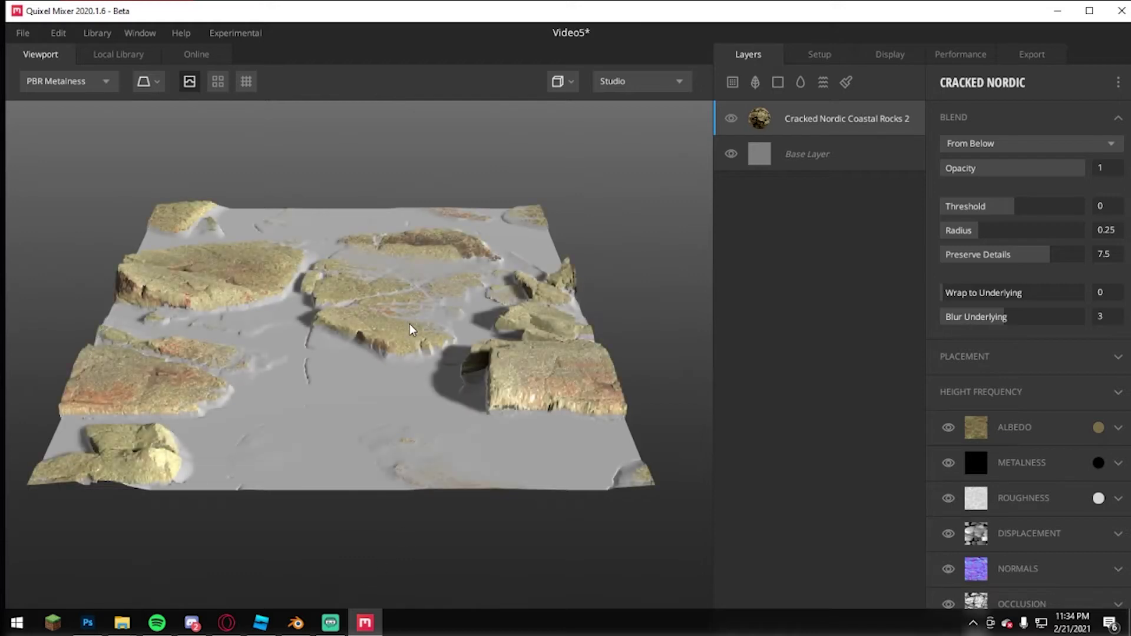
Set the rock layer's blend Threshold to 0.328, Wrap to Underlying to 0.09, Blur Underlying to 1 and Preserve Details to 6.169.
mouse_move(1019, 212)
mouse_down()
mouse_move(1035, 212)
mouse_move(1024, 210)
mouse_up()
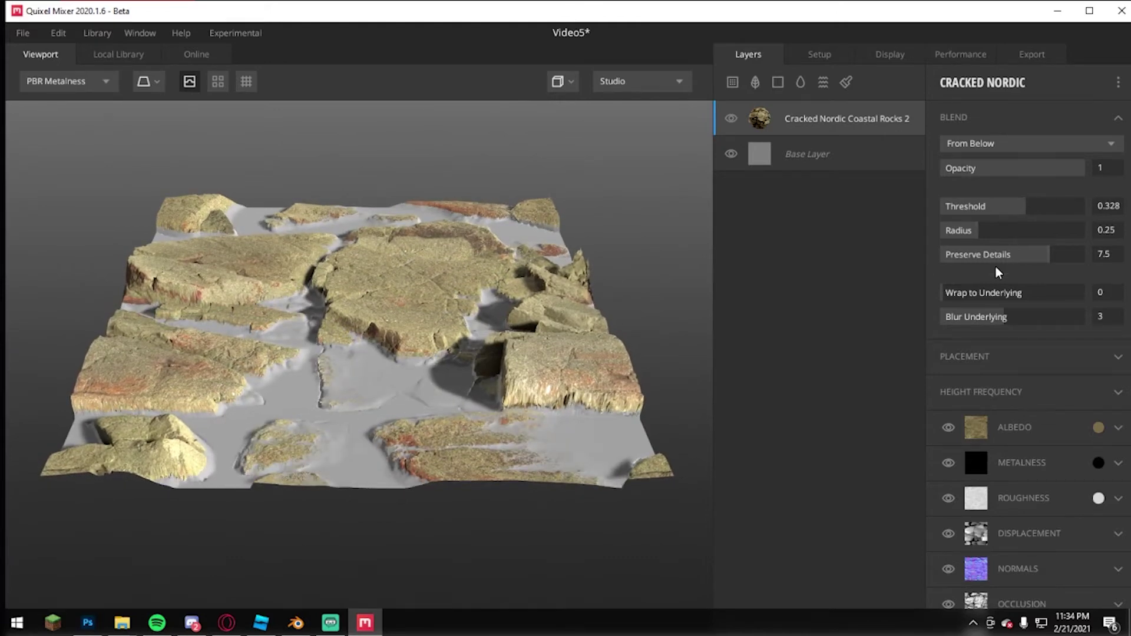
click(1015, 292)
drag(974, 293, 958, 276)
drag(994, 318, 960, 318)
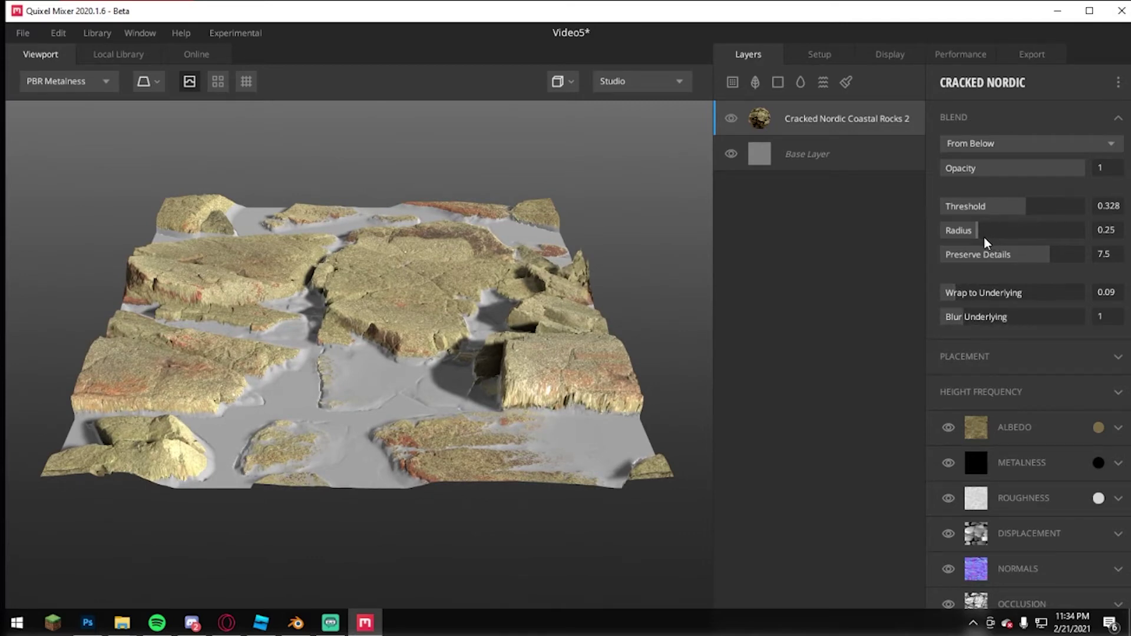
drag(1008, 260, 1029, 255)
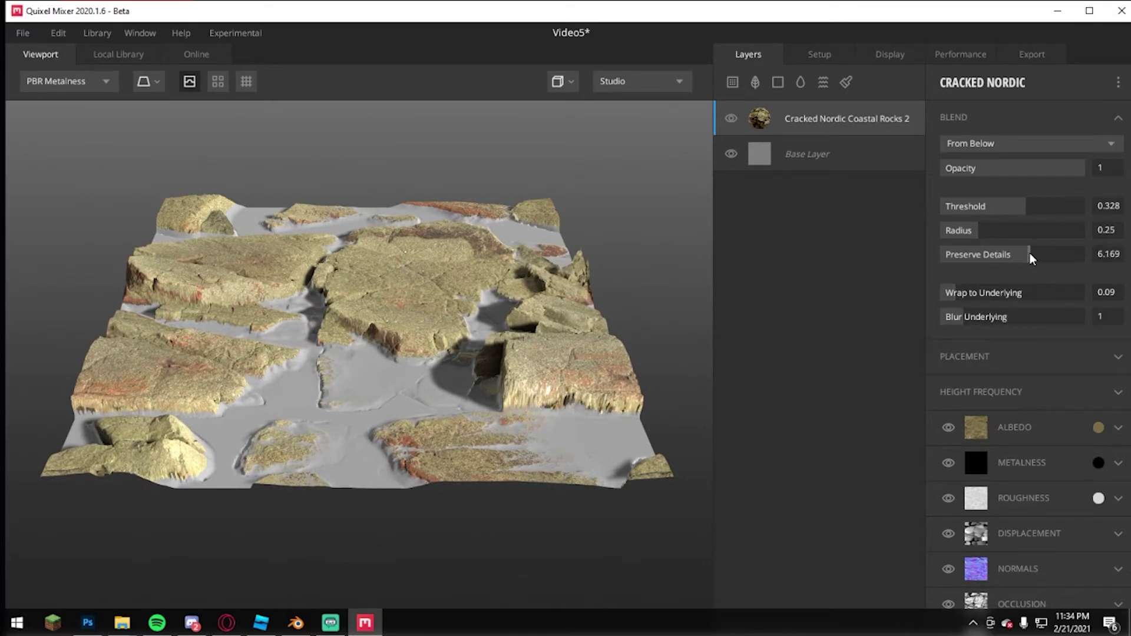
Darken the rock layer's albedo color to brown 2D2512 and apply it.
click(1098, 427)
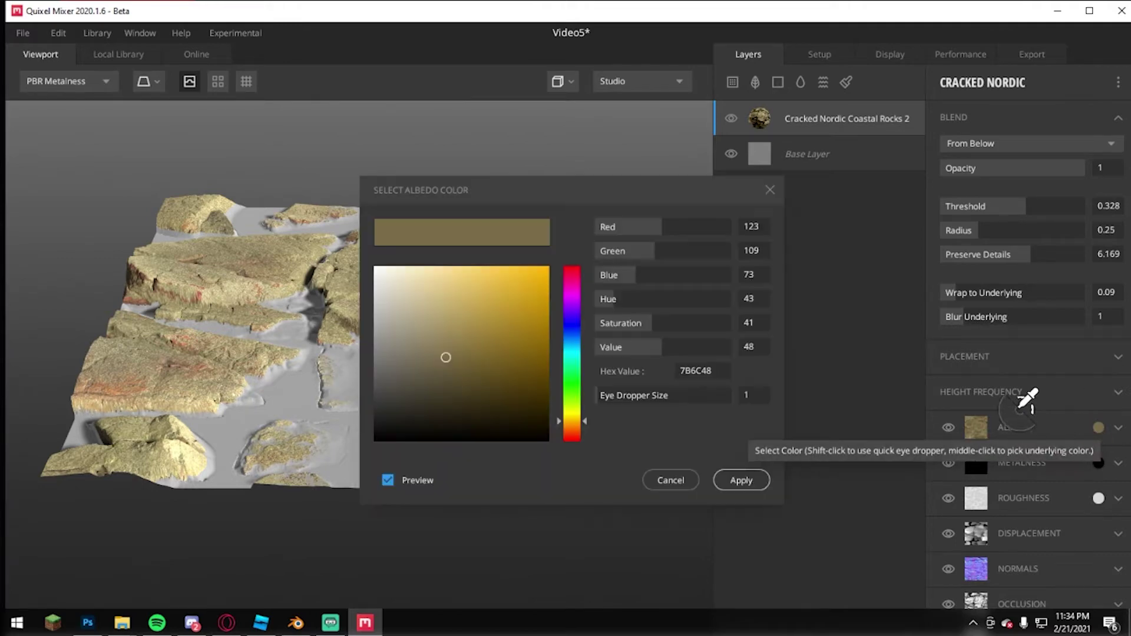
drag(598, 202, 815, 140)
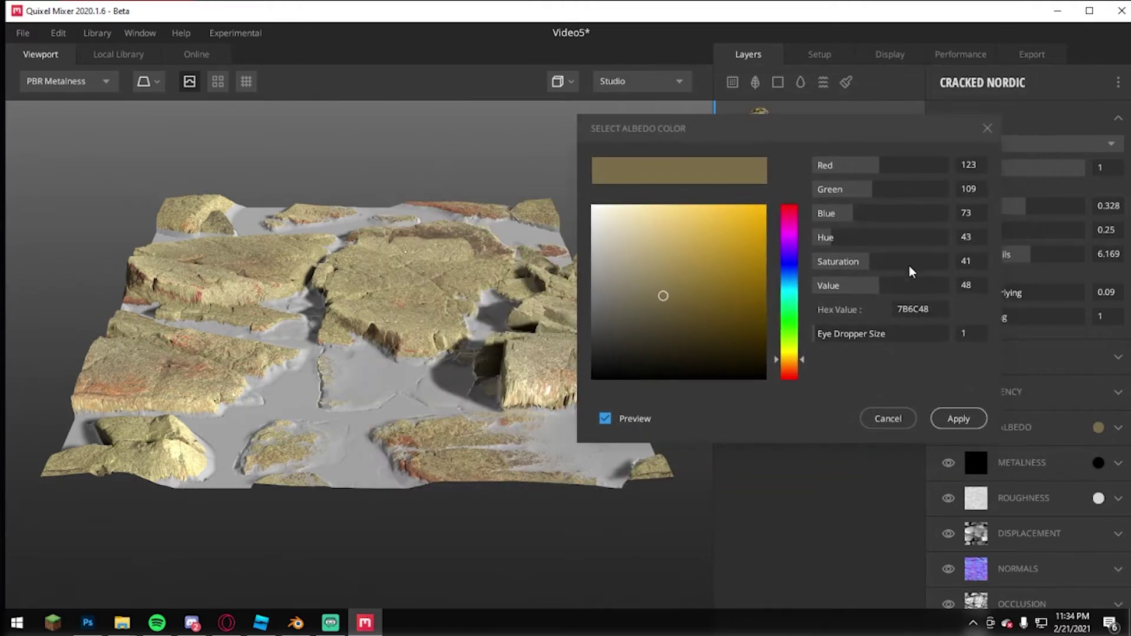
click(697, 330)
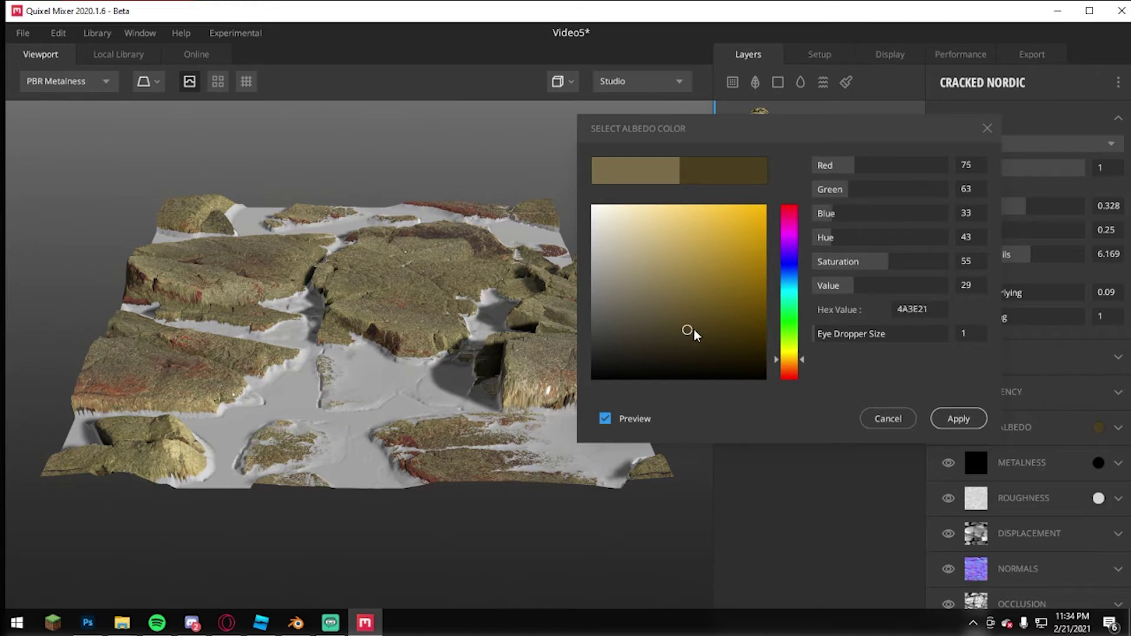
mouse_move(695, 330)
mouse_down()
mouse_move(704, 336)
mouse_move(690, 336)
mouse_move(697, 350)
mouse_up()
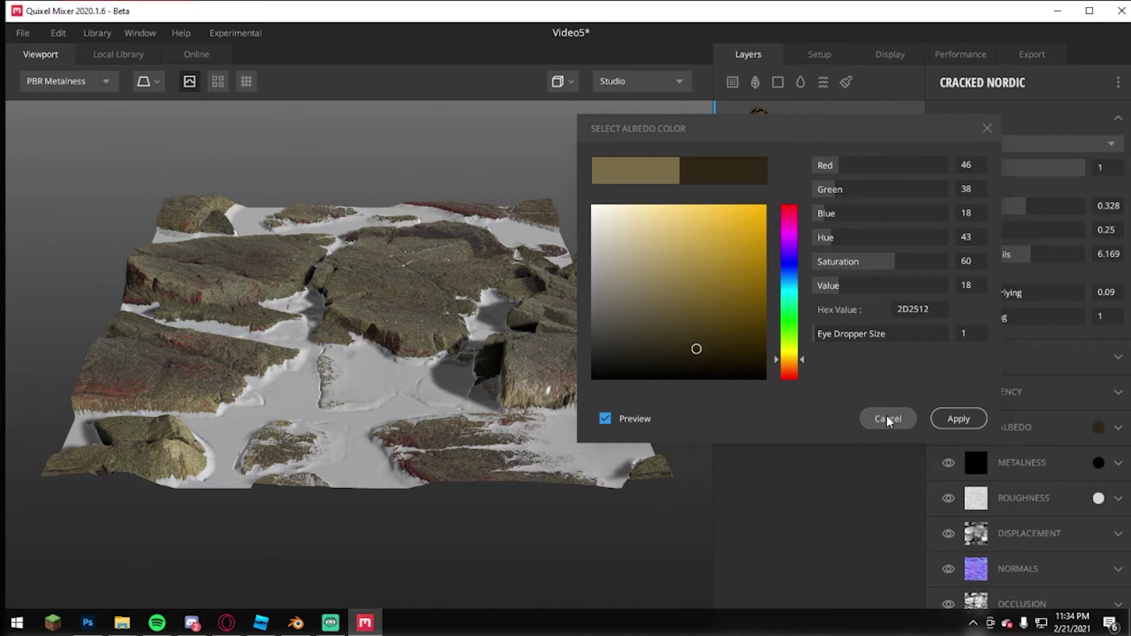
click(964, 418)
Copy the hex value 2D2512 from the Cracked Nordic Coastal Rocks layer's albedo color and collapse its albedo settings.
click(1022, 423)
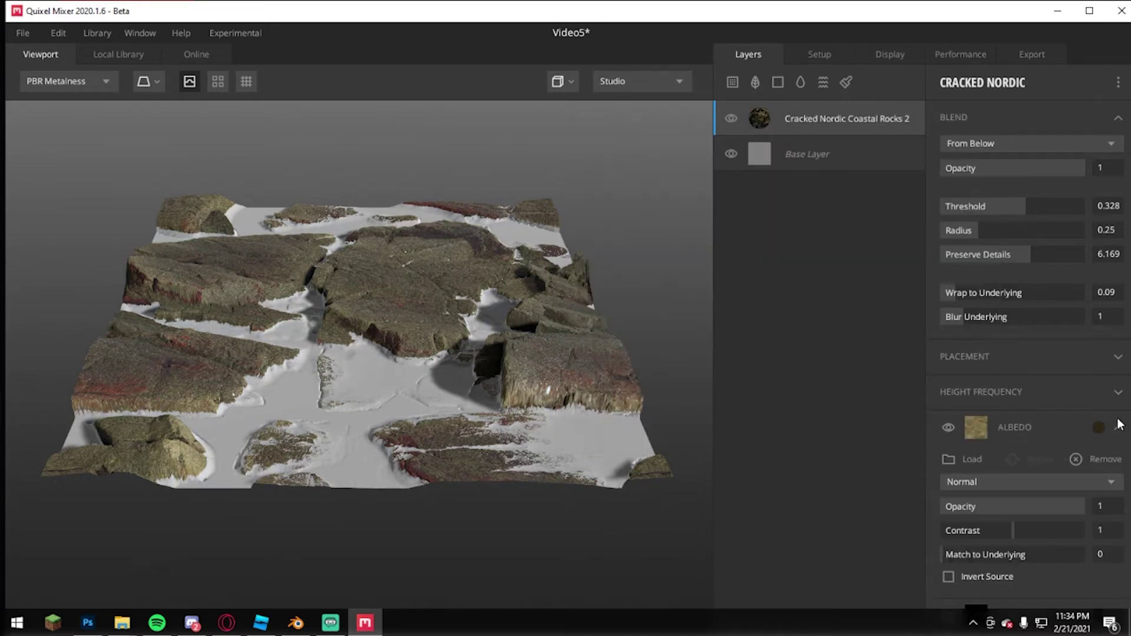
click(1097, 427)
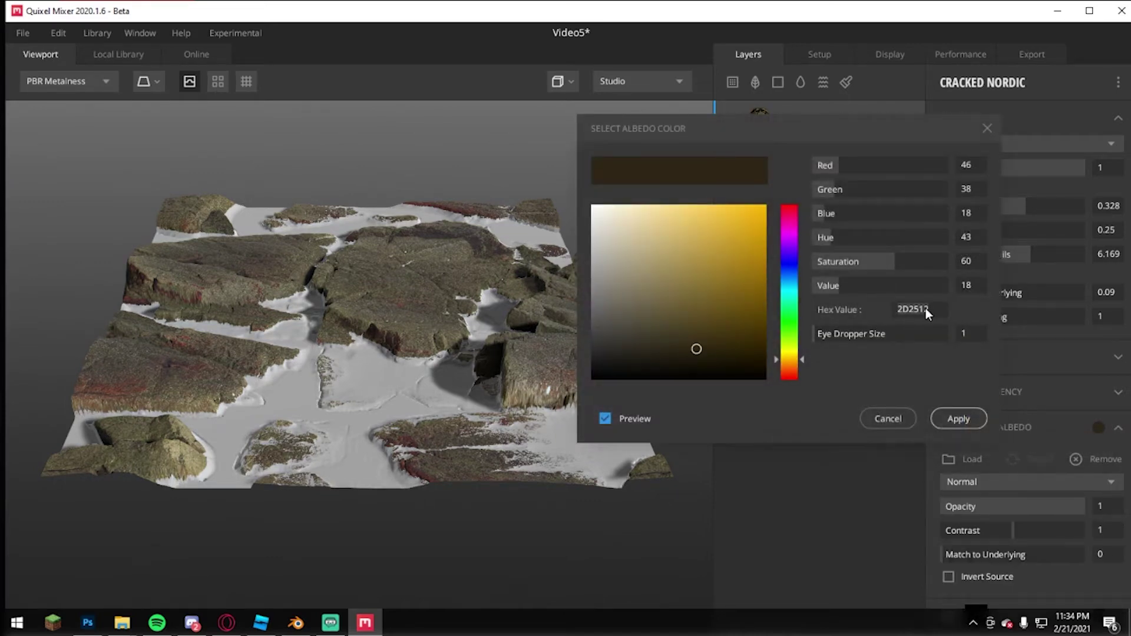
click(969, 423)
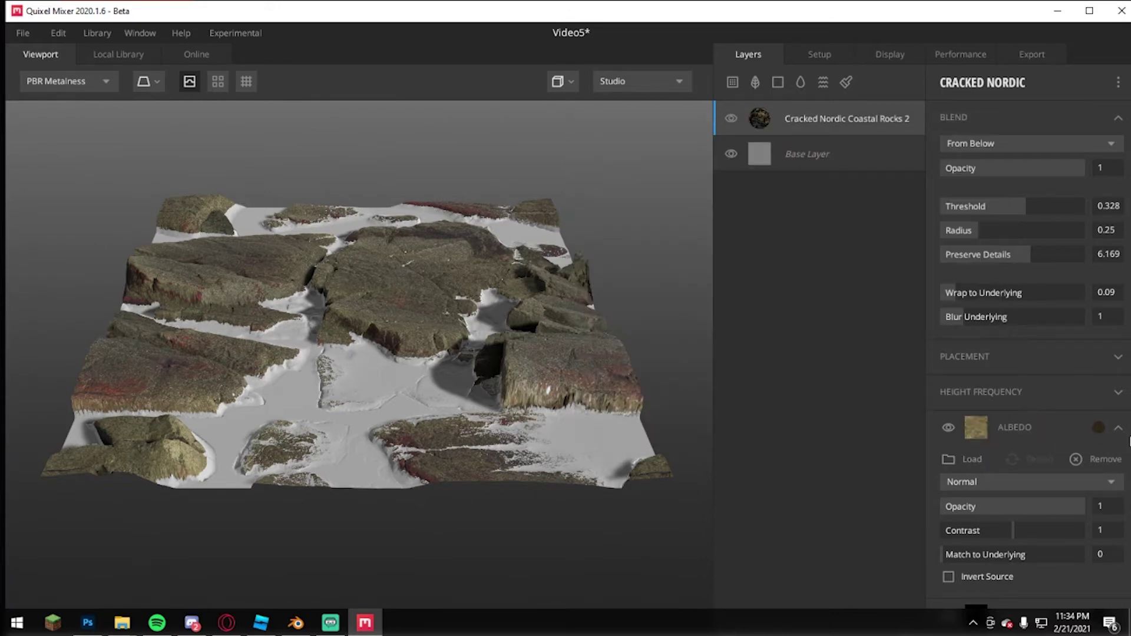
click(1100, 443)
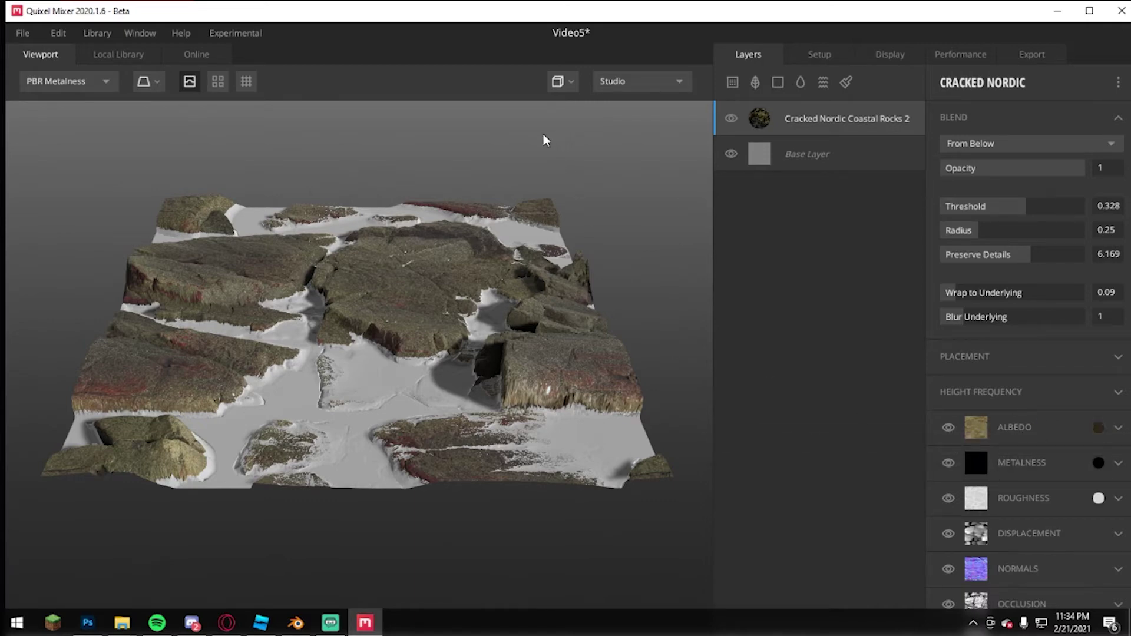
Filter the local library to show only surfaces in the Rock category.
click(97, 48)
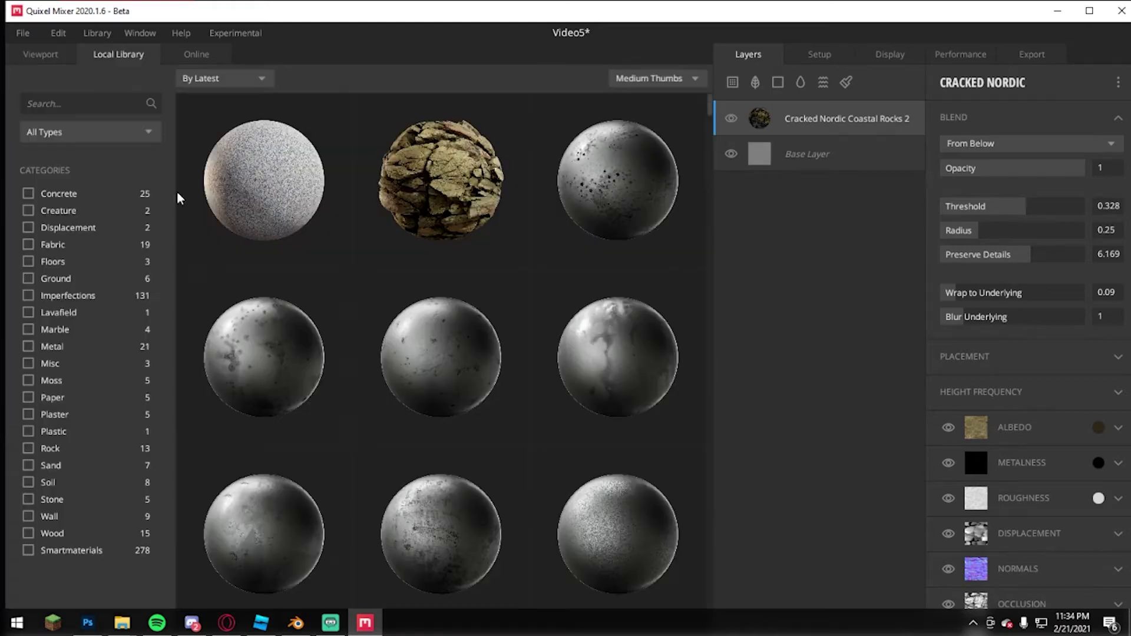
click(30, 344)
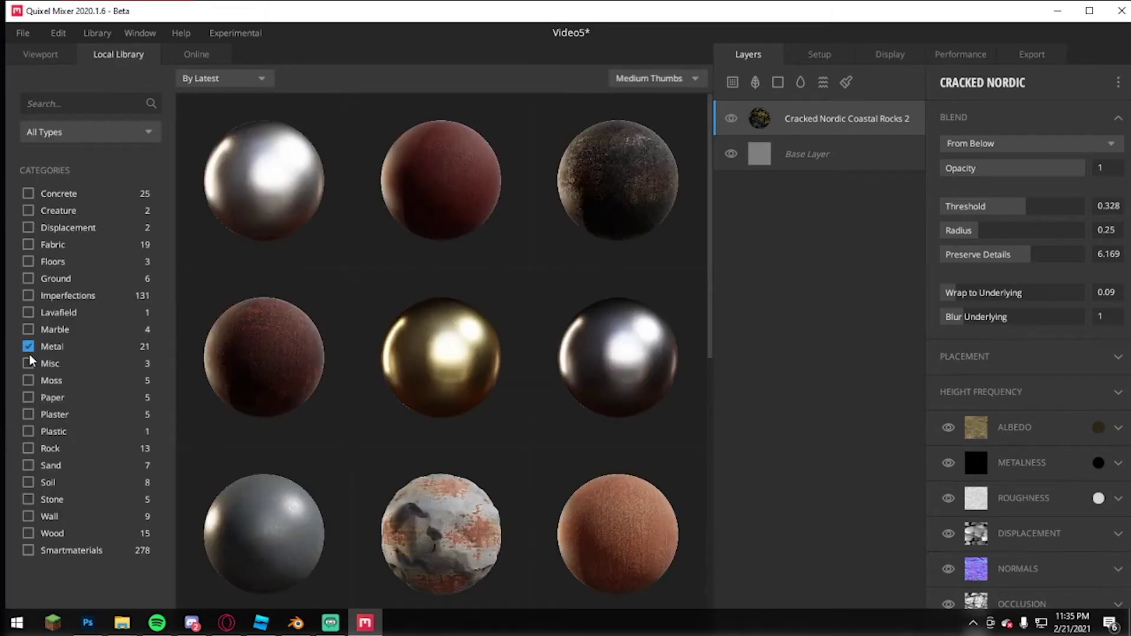
click(30, 345)
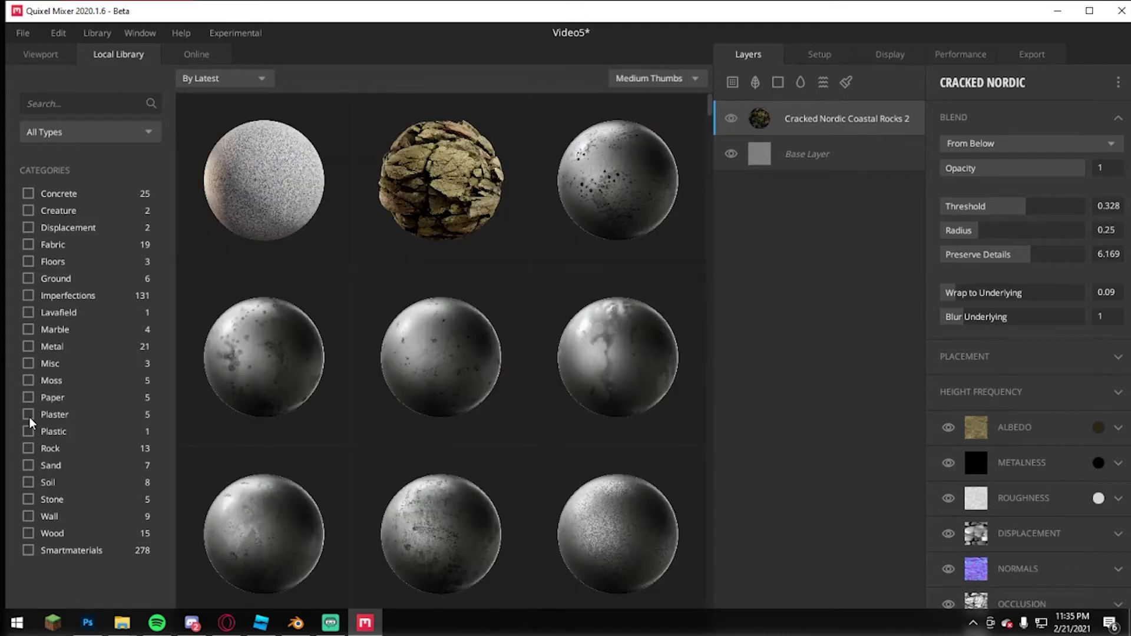
click(30, 415)
click(30, 400)
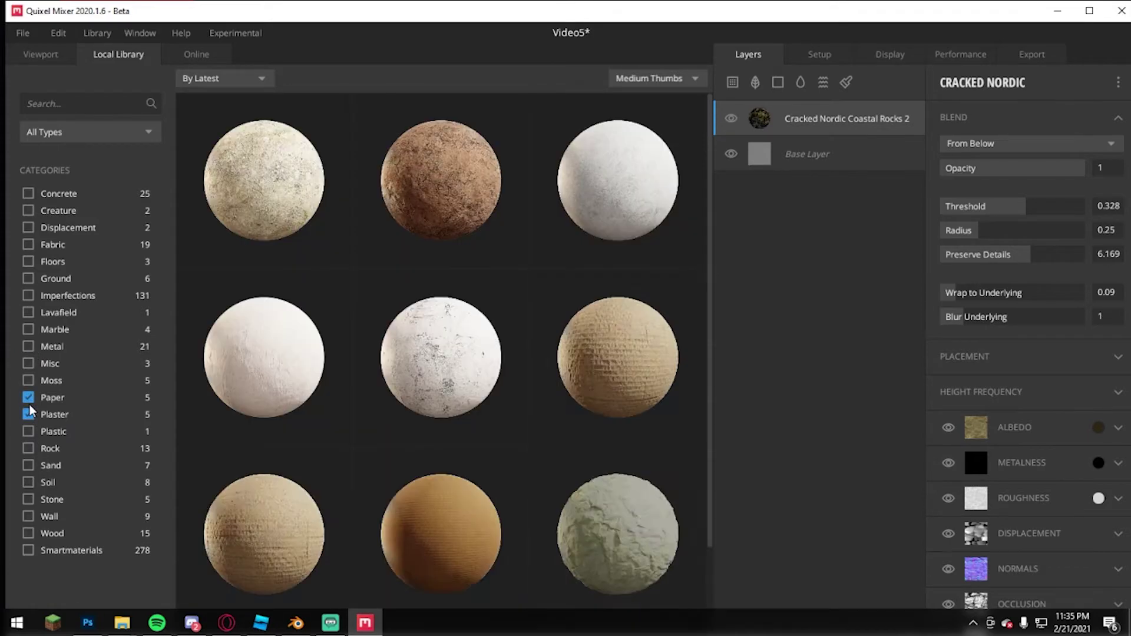
click(33, 403)
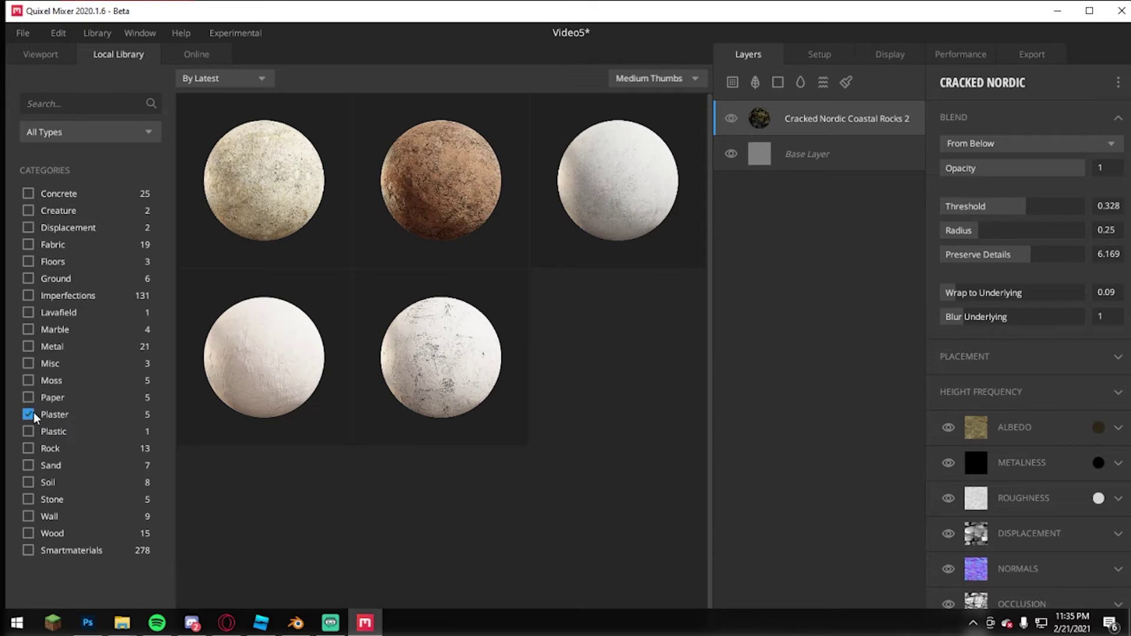
click(34, 414)
click(30, 448)
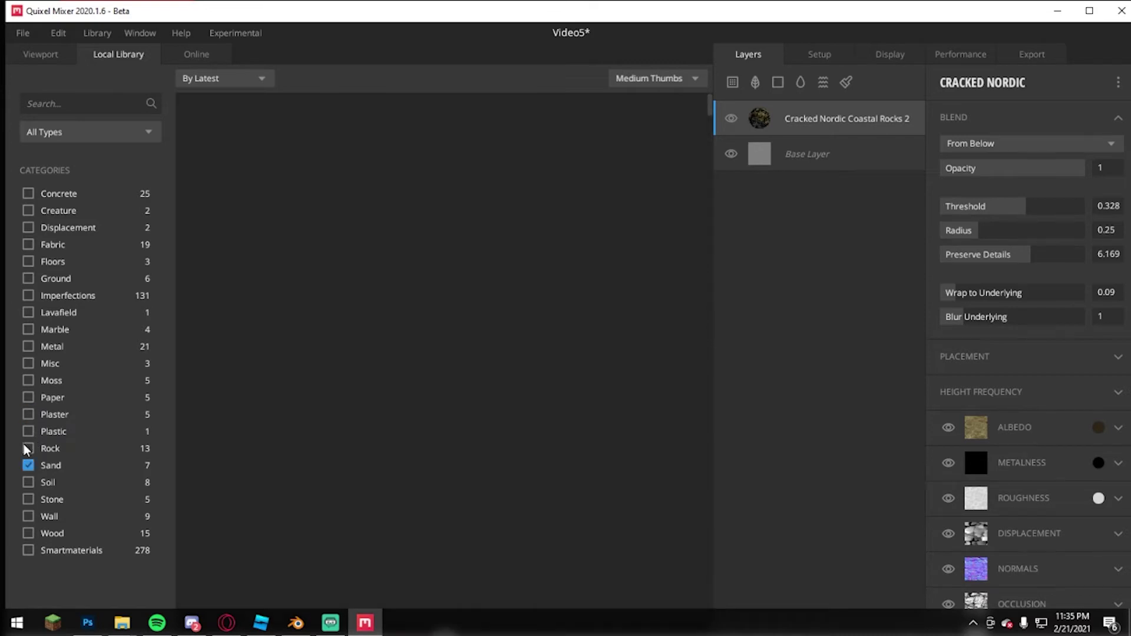
click(30, 463)
click(31, 464)
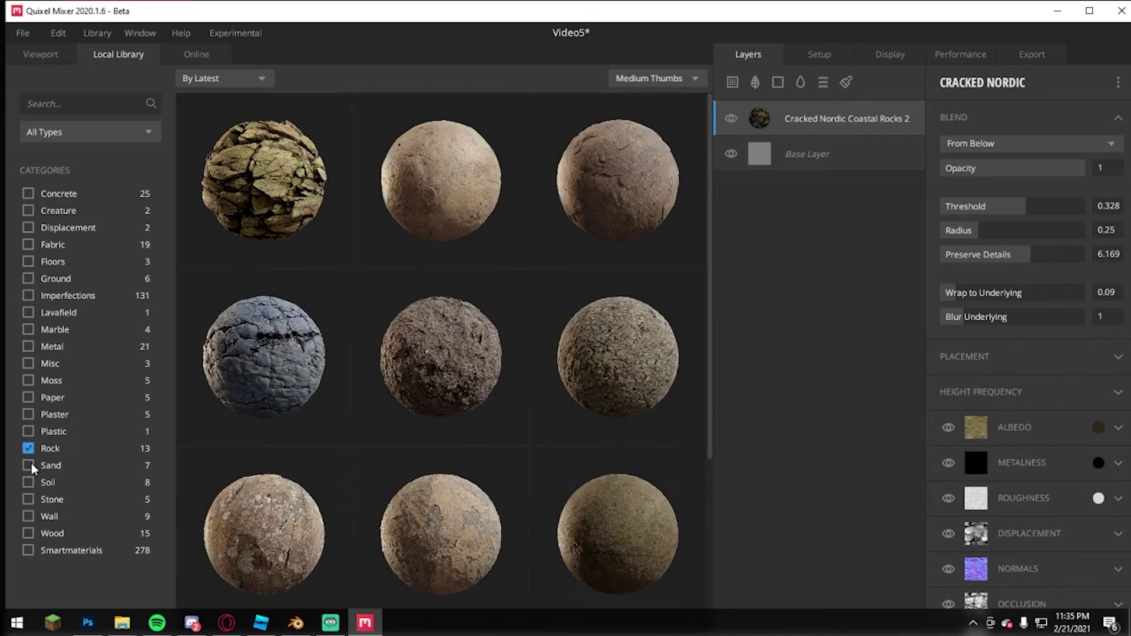
Add the Roman Sharp Jagged Rock 2X2 surface as a layer and move it below the Cracked Nordic Coastal Rocks layer.
scroll(426, 383, down, 3)
scroll(421, 399, down, 2)
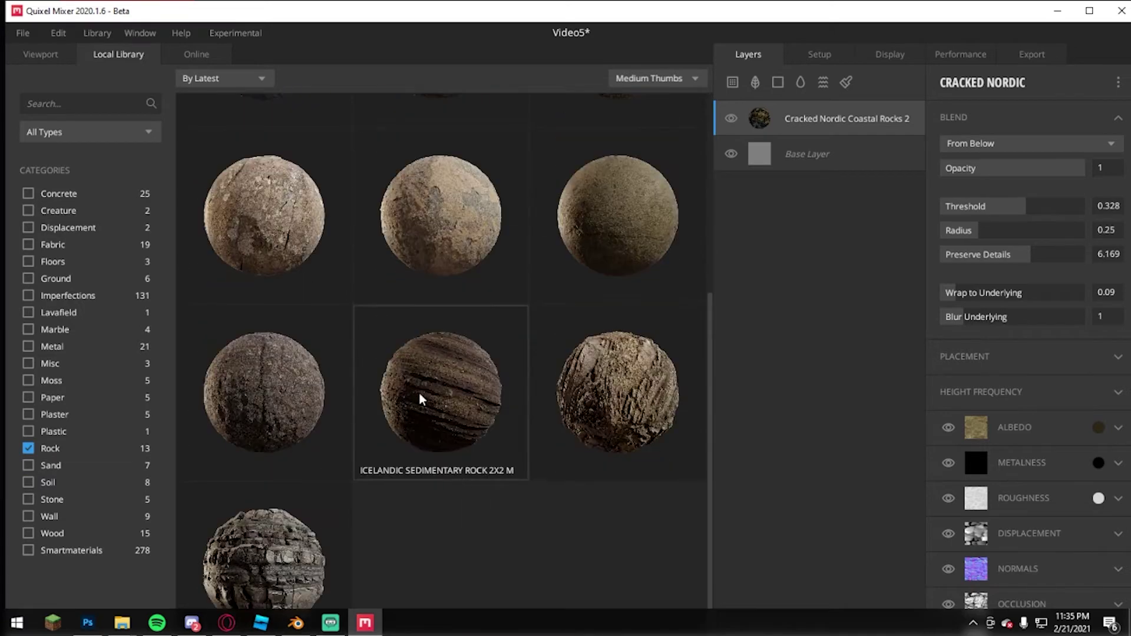
click(595, 403)
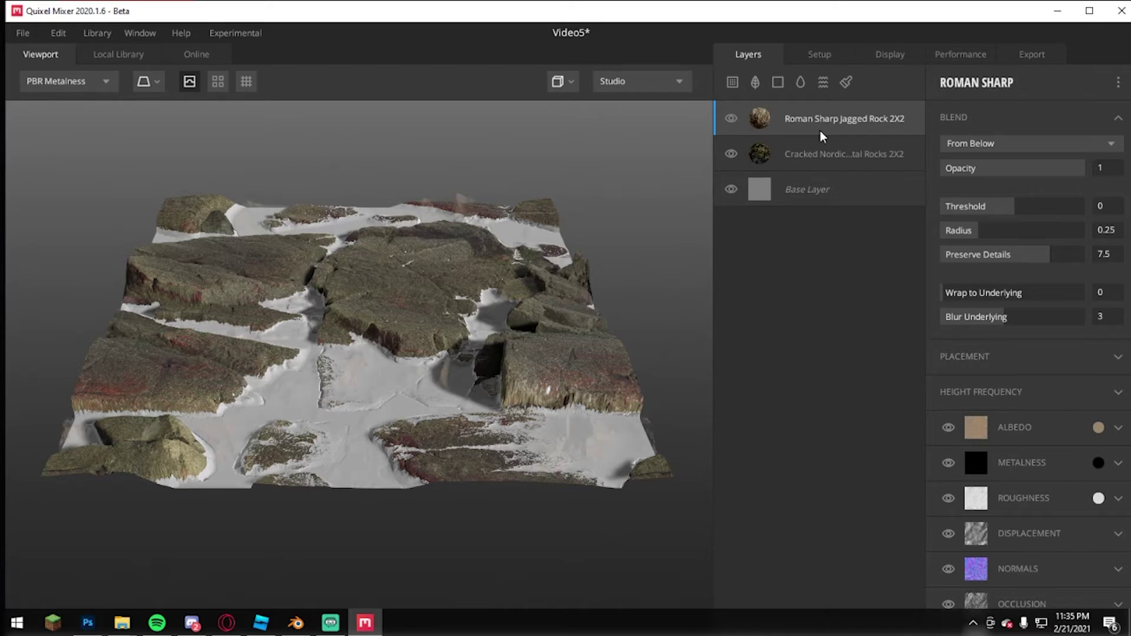
mouse_move(836, 125)
mouse_down()
mouse_move(844, 168)
mouse_move(844, 143)
mouse_up()
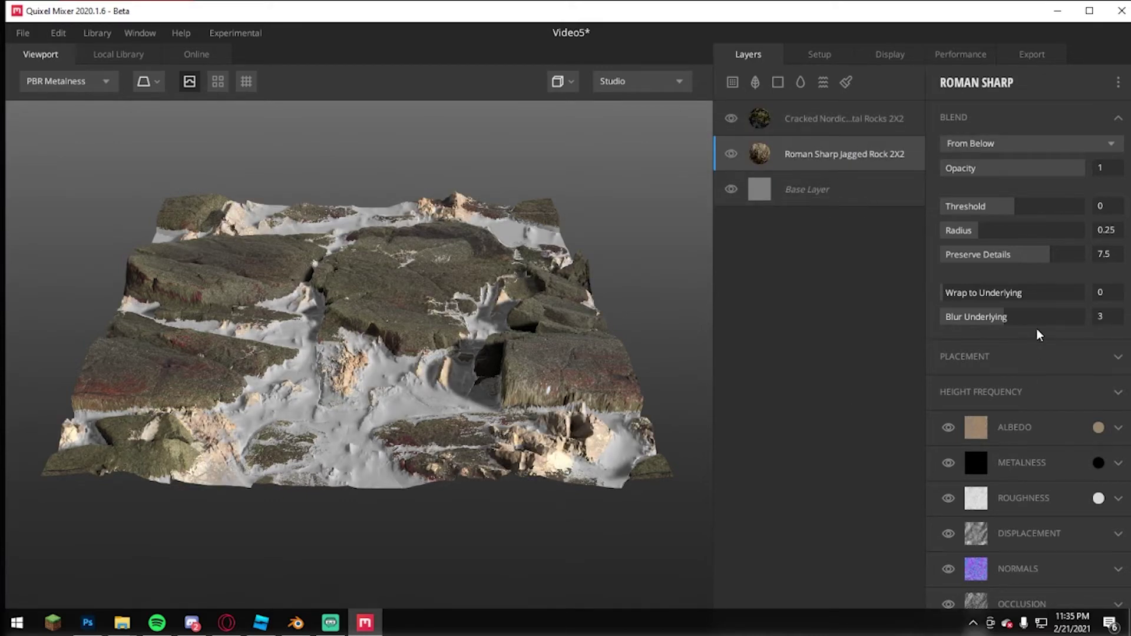
Set the Roman Sharp Jagged Rock layer's albedo to the copied dark brown and its blend Threshold to 0.308.
click(1097, 427)
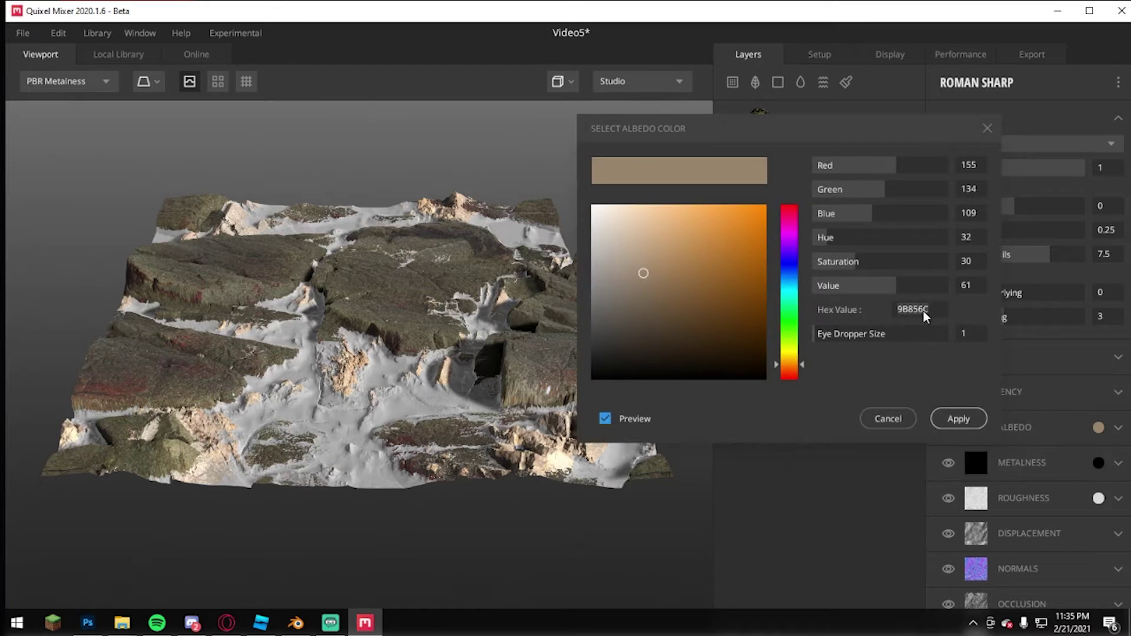
click(954, 418)
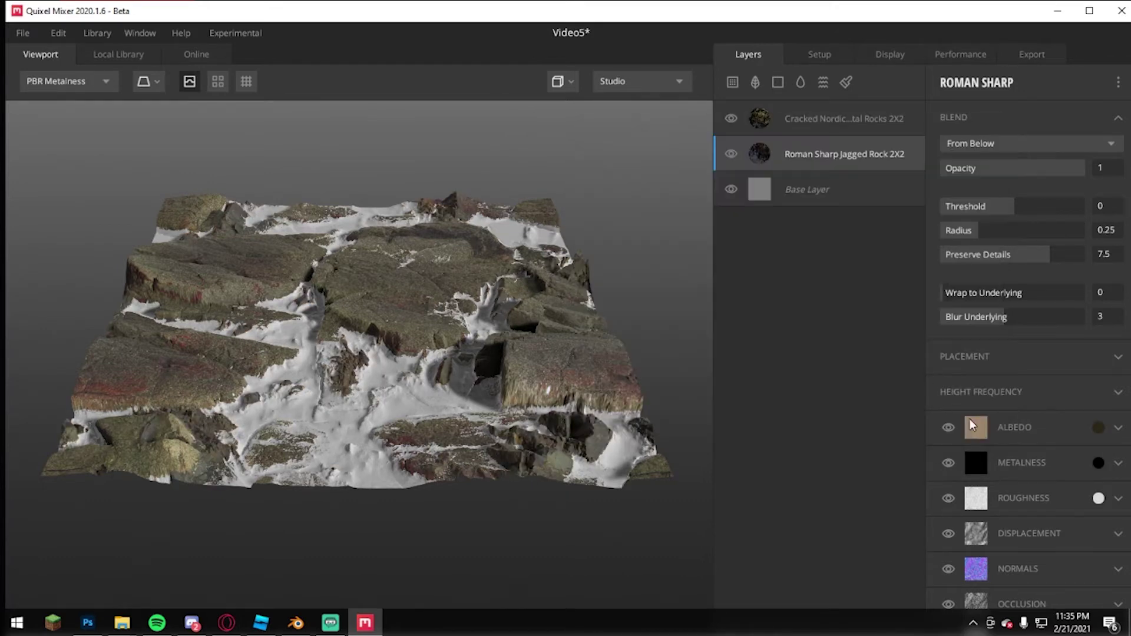
drag(1000, 297, 898, 292)
mouse_move(1018, 201)
mouse_down()
mouse_move(1047, 201)
mouse_move(1023, 214)
mouse_up()
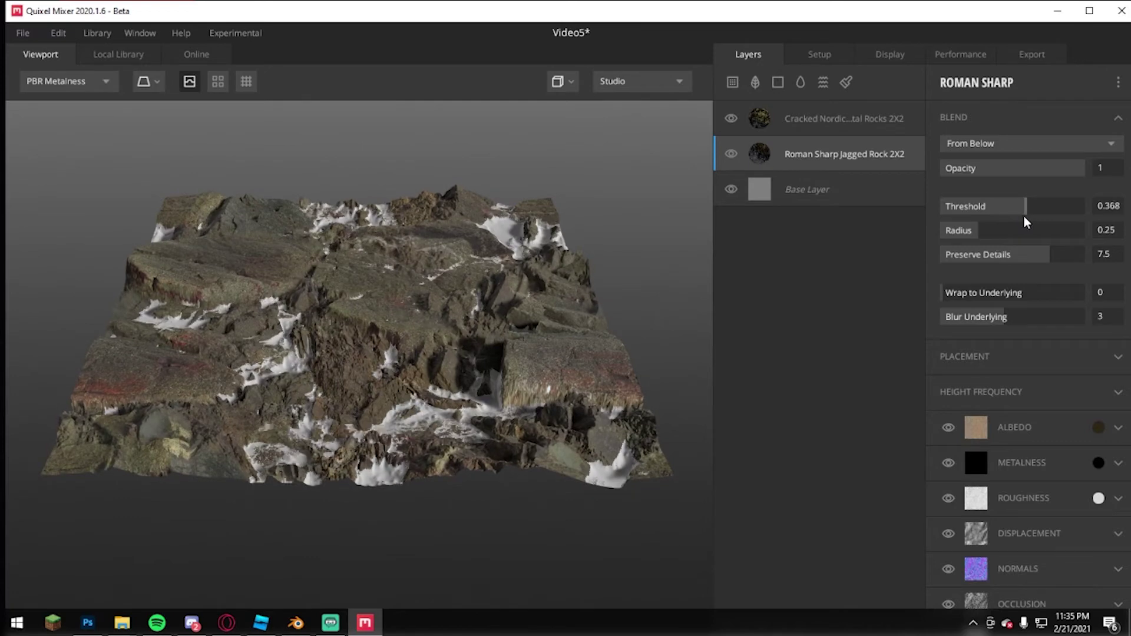
click(824, 56)
click(889, 55)
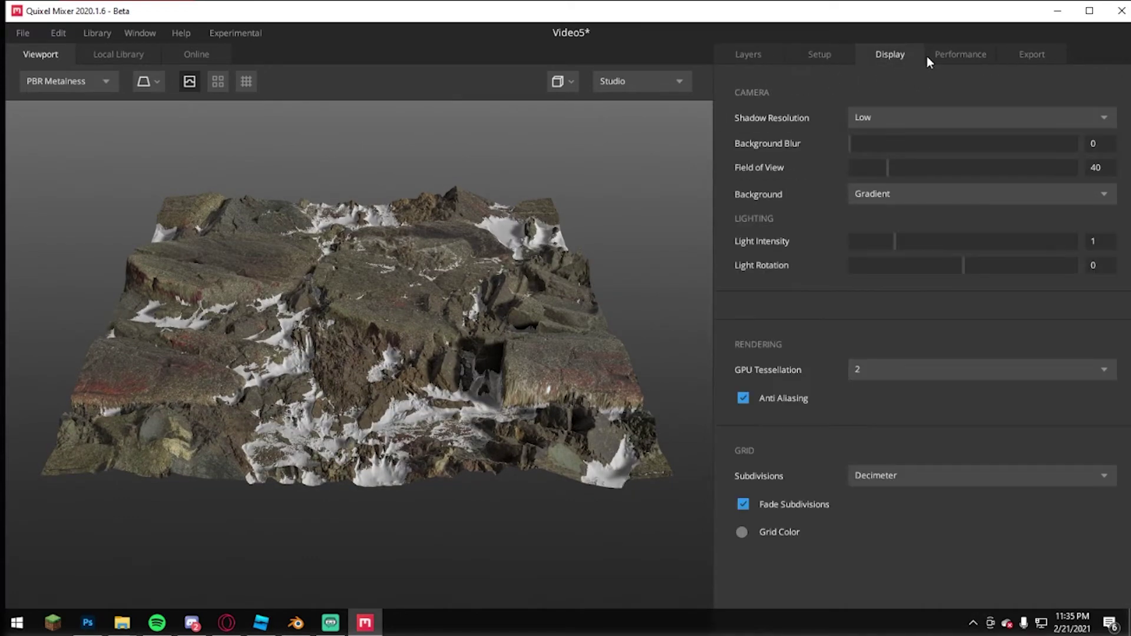
click(746, 55)
scroll(1113, 396, down, 1)
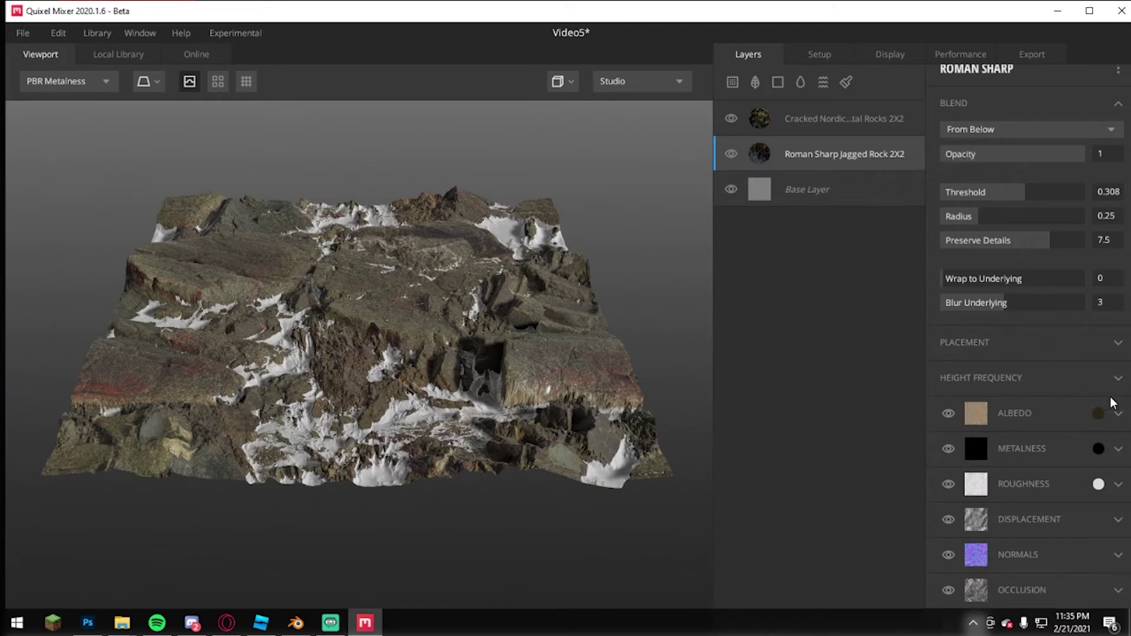
click(1118, 501)
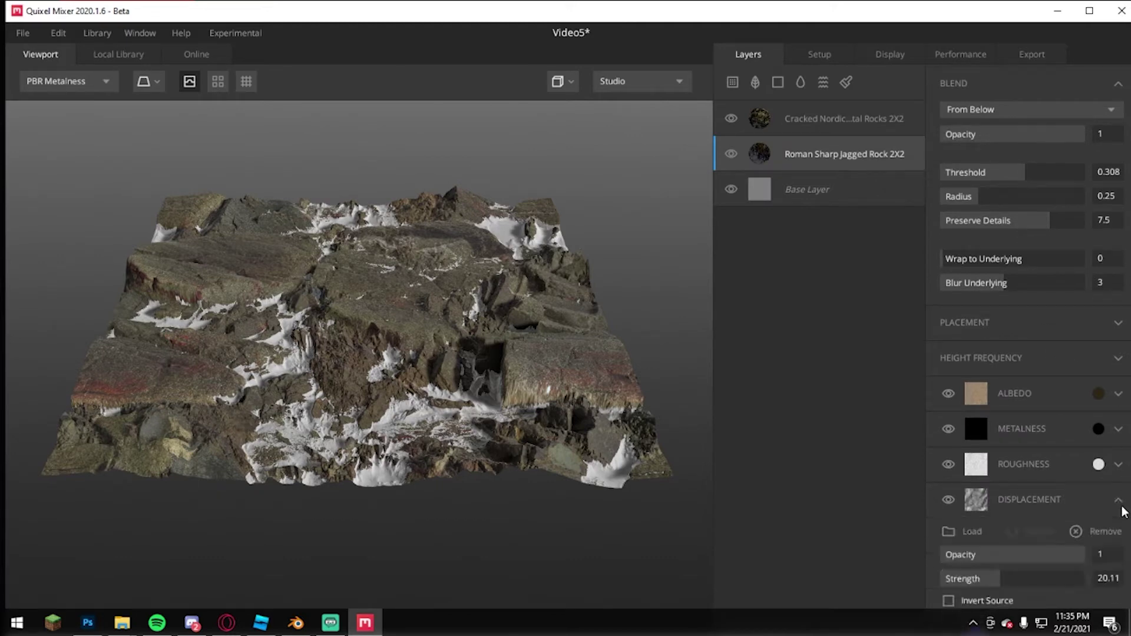
scroll(1119, 507, down, 1)
click(1113, 471)
scroll(1106, 447, up, 1)
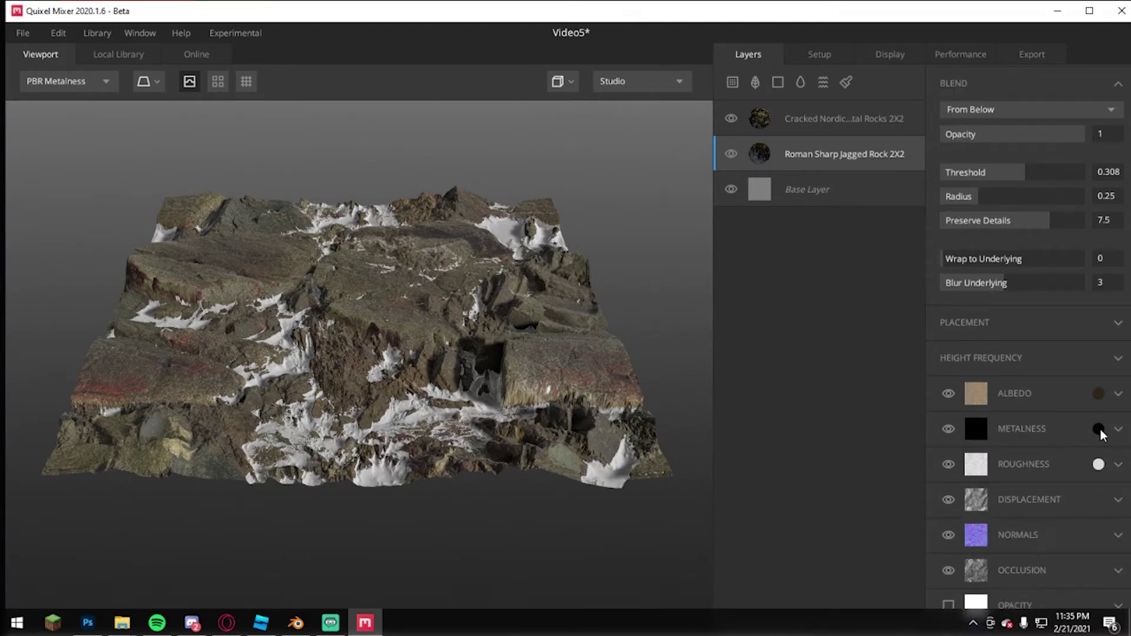
Set the Roman Sharp Jagged Rock layer's placement to Offset X -0.473, Offset Y -0.015 and Rotate -90.
click(1077, 328)
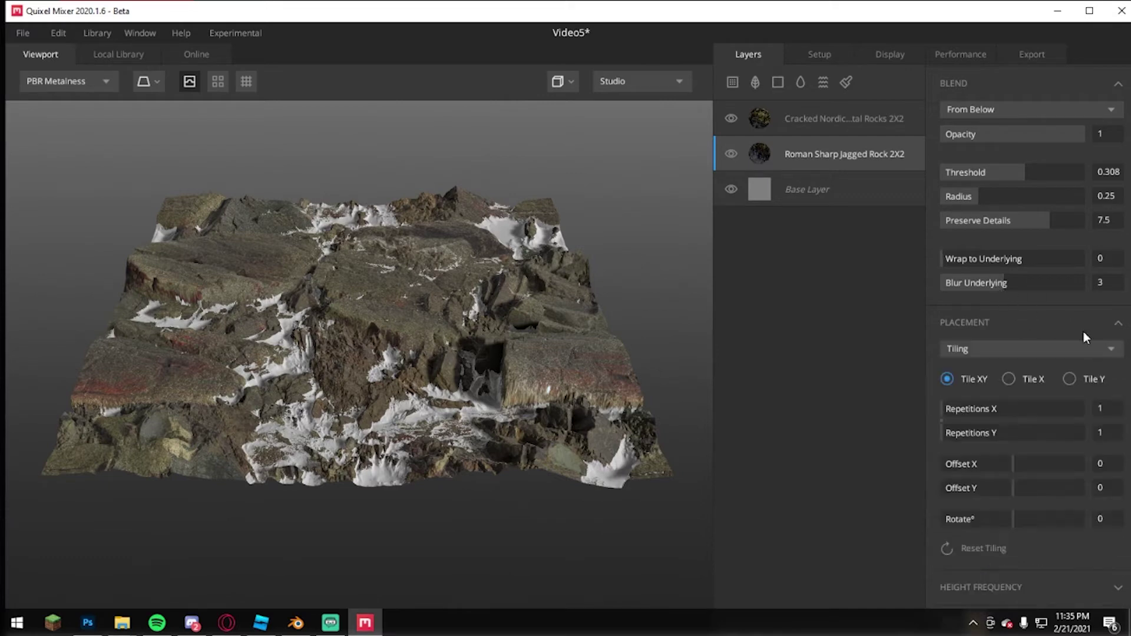
mouse_move(1010, 466)
mouse_down()
mouse_move(1041, 466)
mouse_move(1009, 489)
mouse_move(957, 489)
mouse_move(1027, 461)
mouse_up()
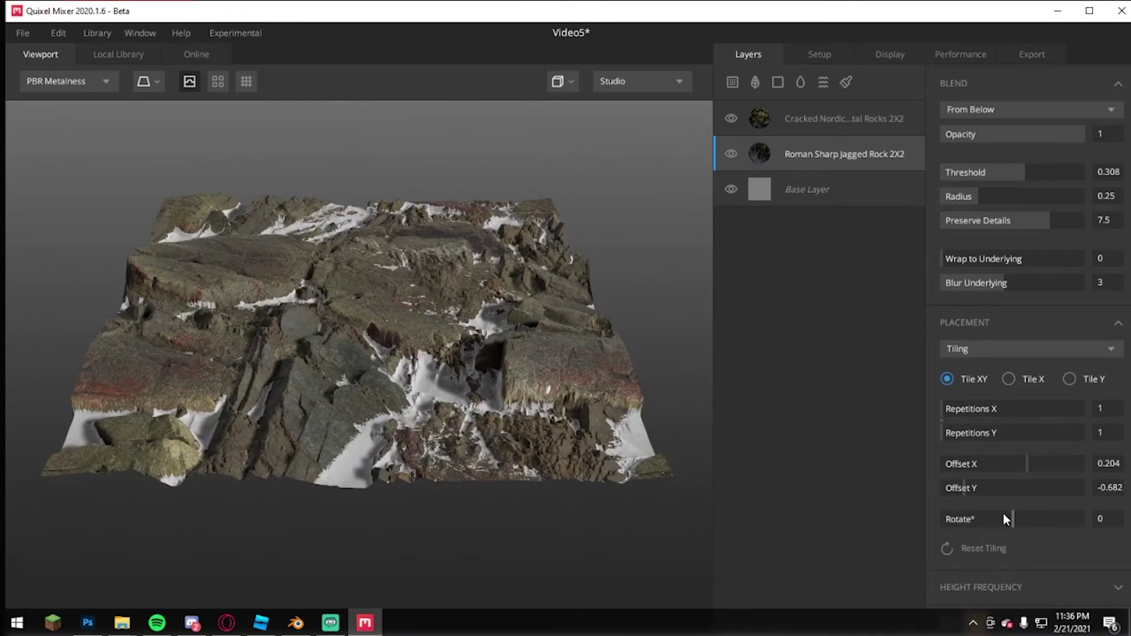
drag(1037, 514, 989, 514)
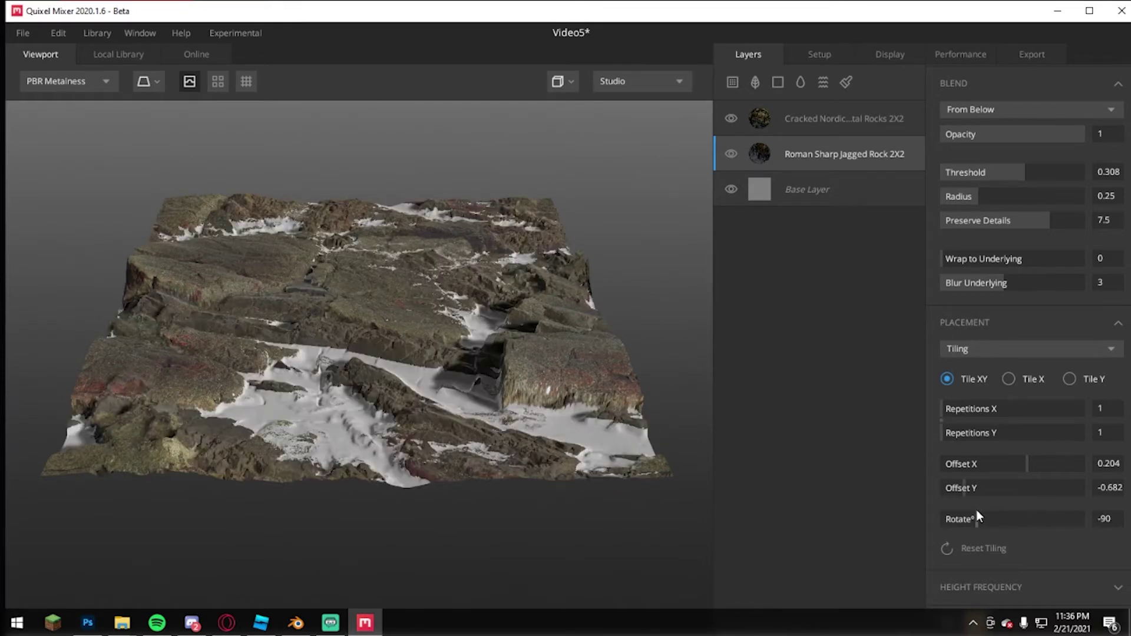
drag(1029, 465, 1012, 485)
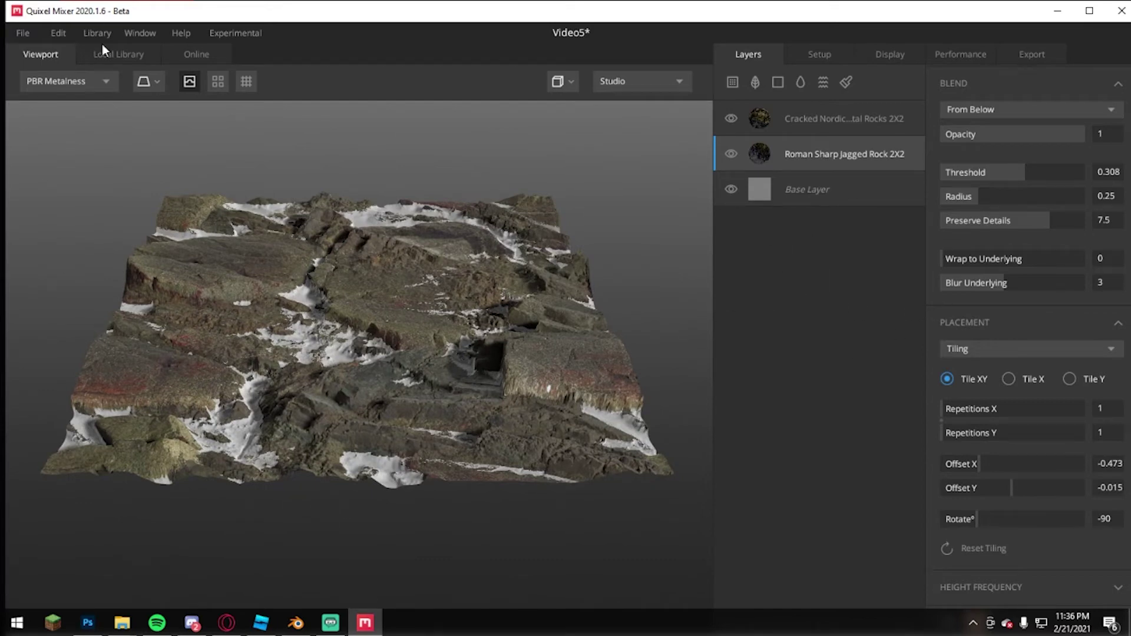
Add the Muddy Stone Wall 2X2 M surface from the local library's Stone category and move its layer directly above the base layer.
click(129, 48)
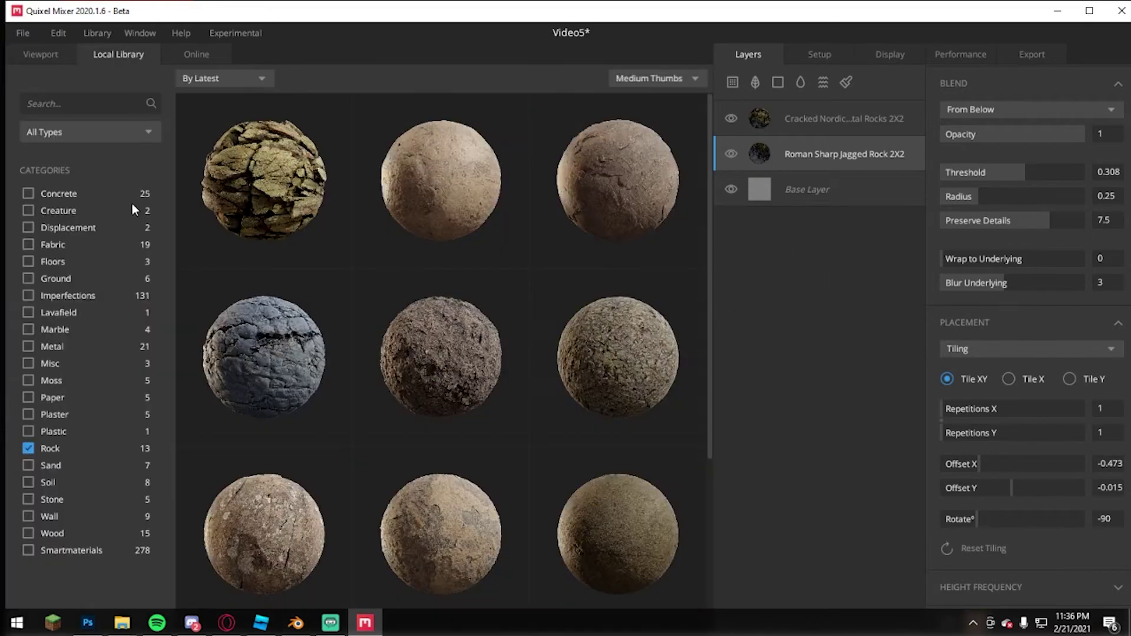
click(28, 449)
click(28, 499)
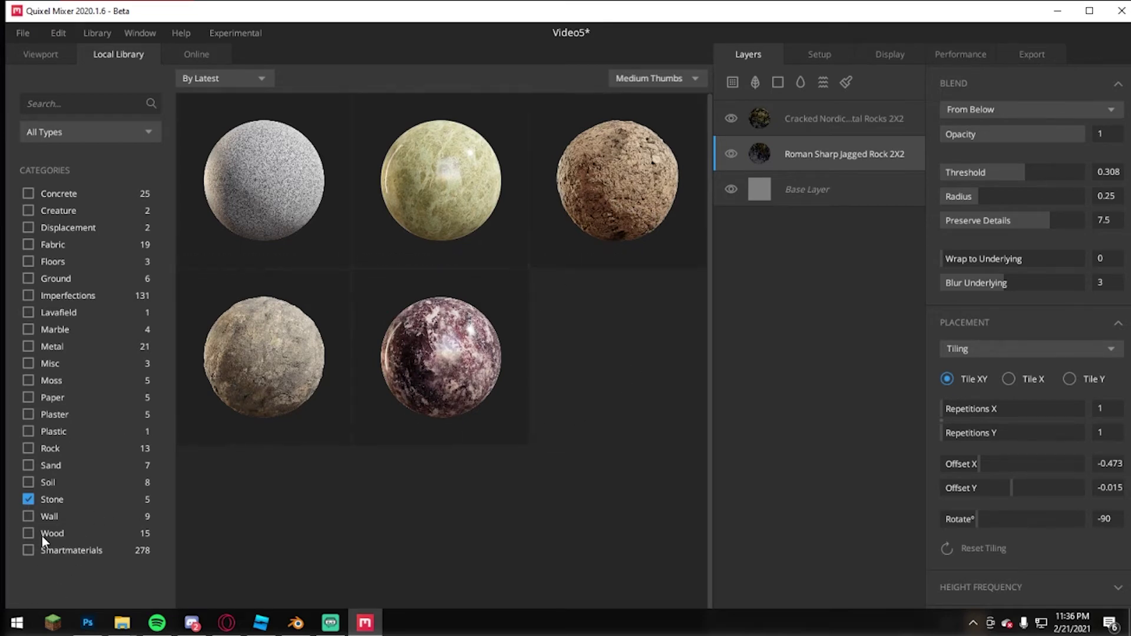
click(30, 479)
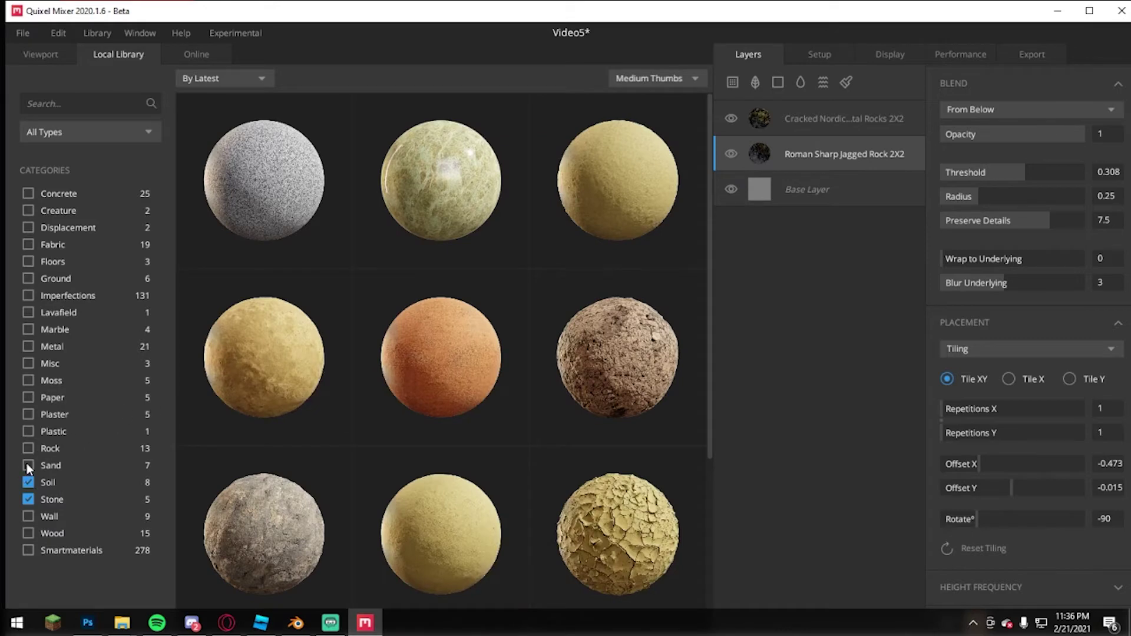
click(34, 480)
click(595, 222)
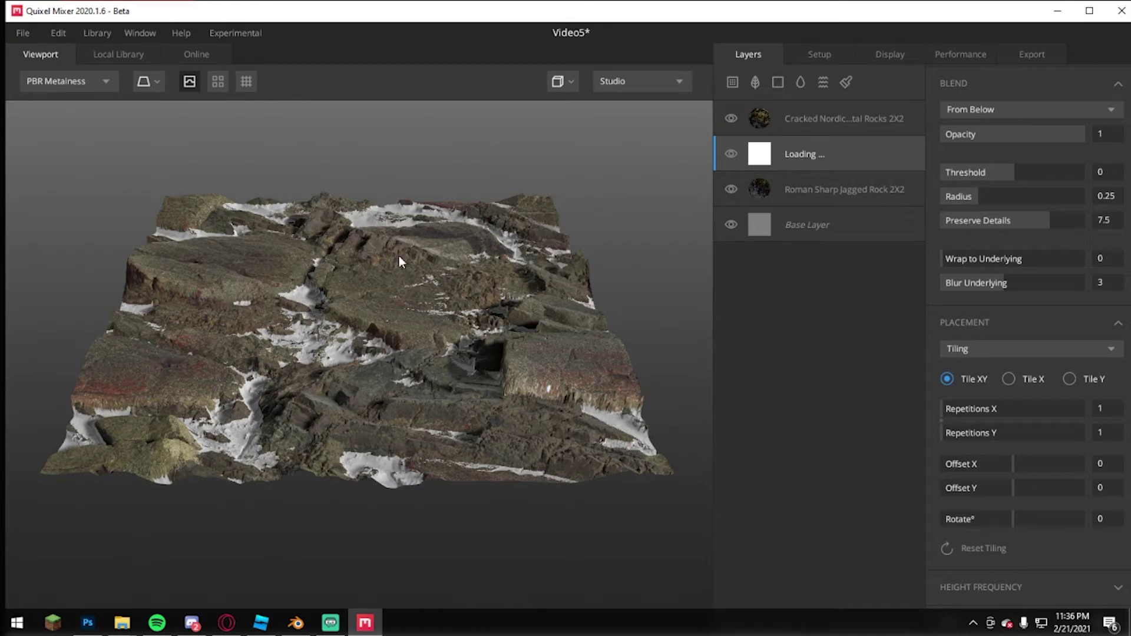
drag(807, 158, 806, 171)
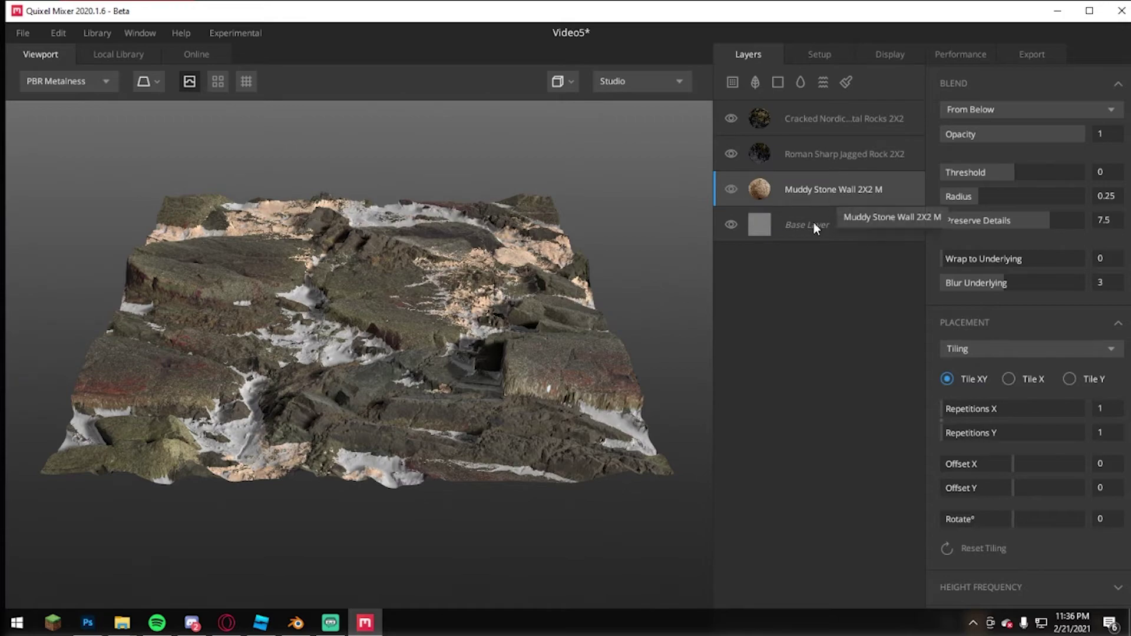
Inspect the material up close and change the Muddy Stone Wall layer's blend mode to From Above.
scroll(644, 330, up, 5)
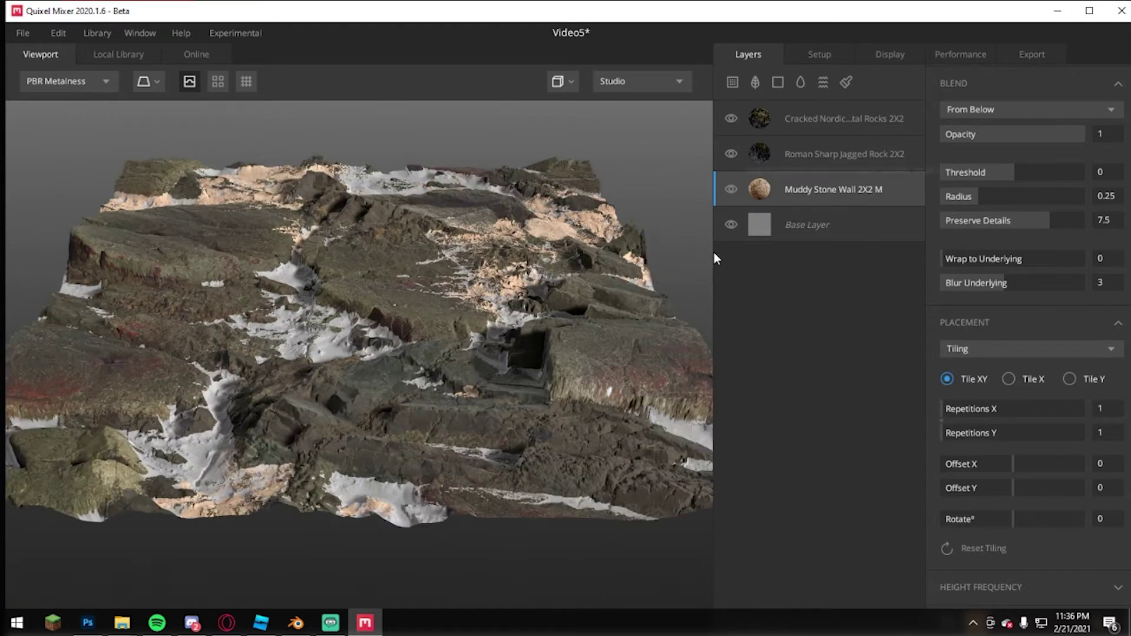
drag(404, 386, 371, 309)
scroll(525, 325, down, 5)
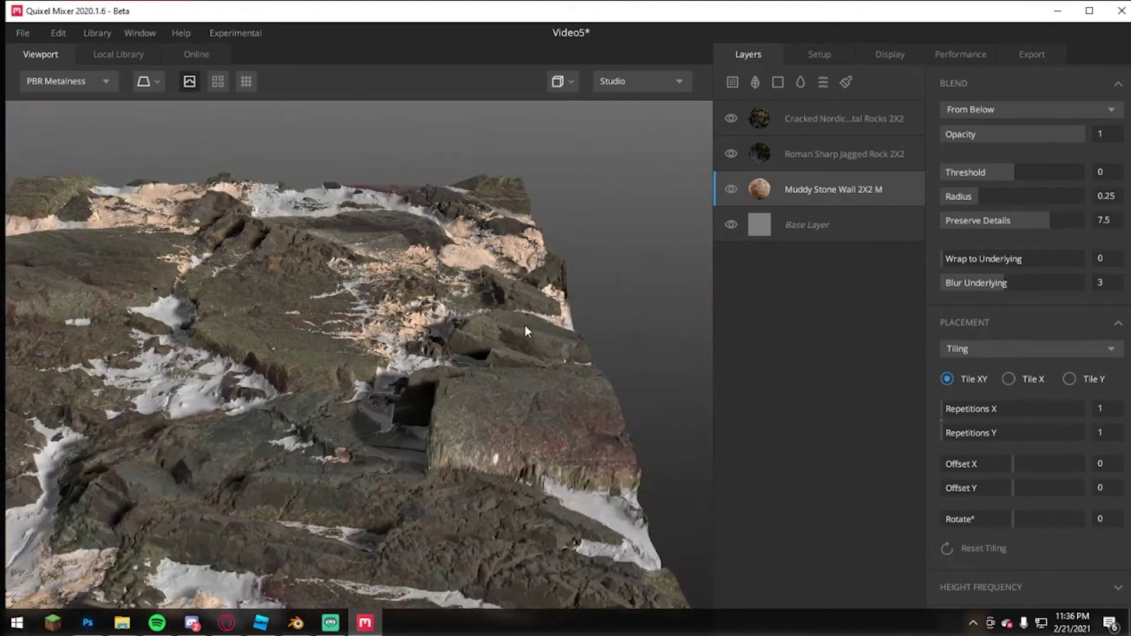
scroll(537, 369, down, 3)
drag(468, 349, 412, 339)
scroll(423, 370, up, 4)
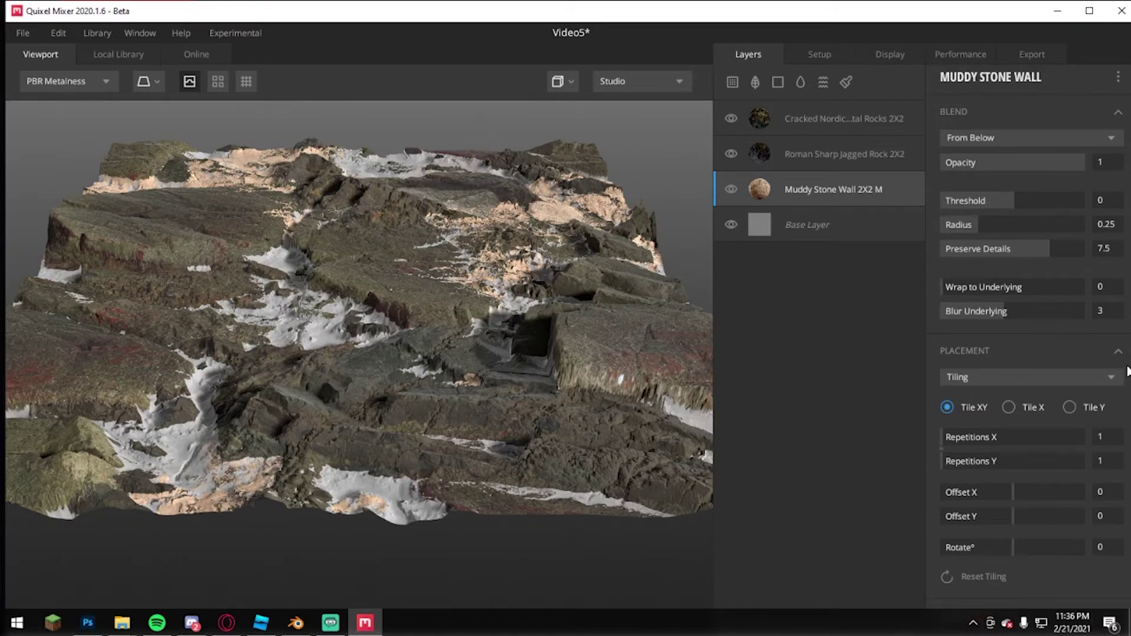
click(1005, 142)
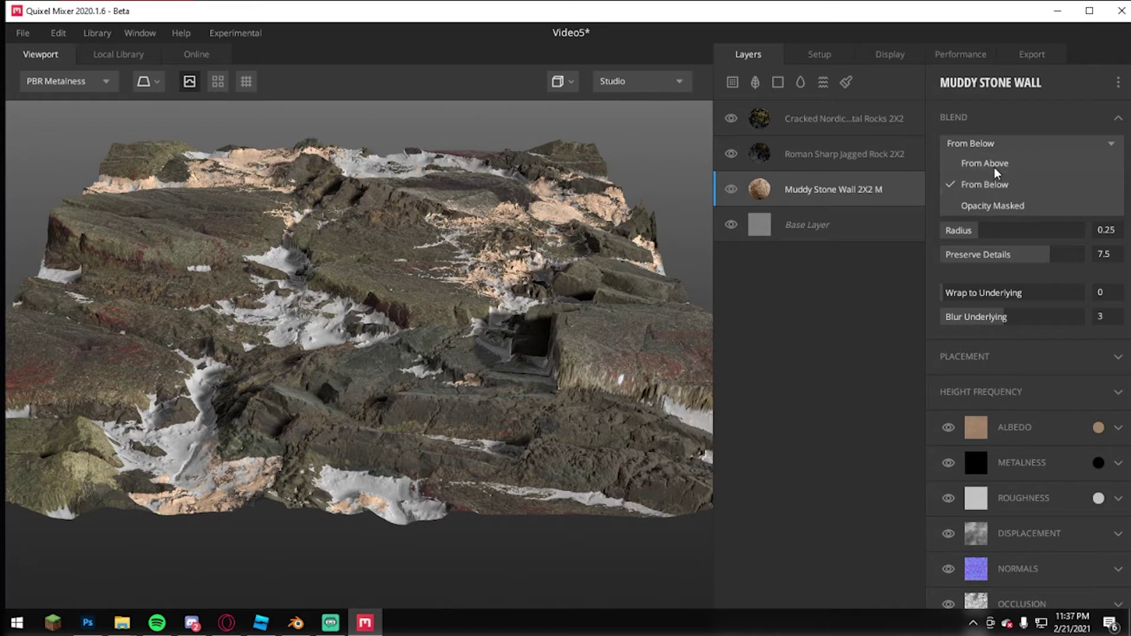
click(994, 165)
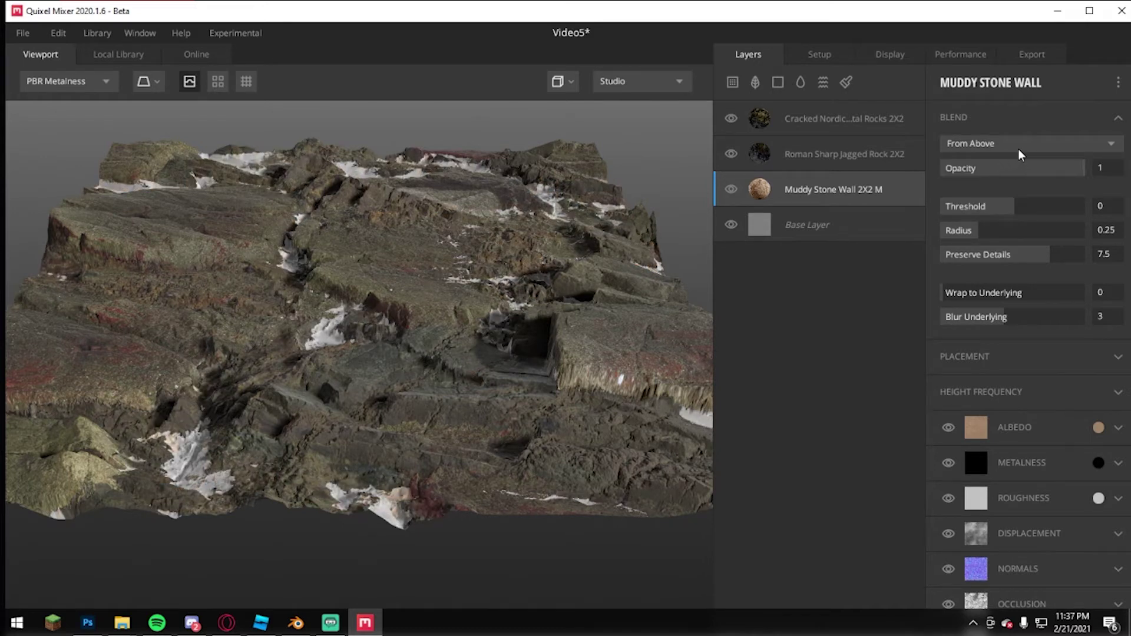
Set the Muddy Stone Wall layer's blend to From Below with Threshold 1.124, Wrap to Underlying 1 and Blur Underlying 6.
click(1004, 147)
click(1001, 187)
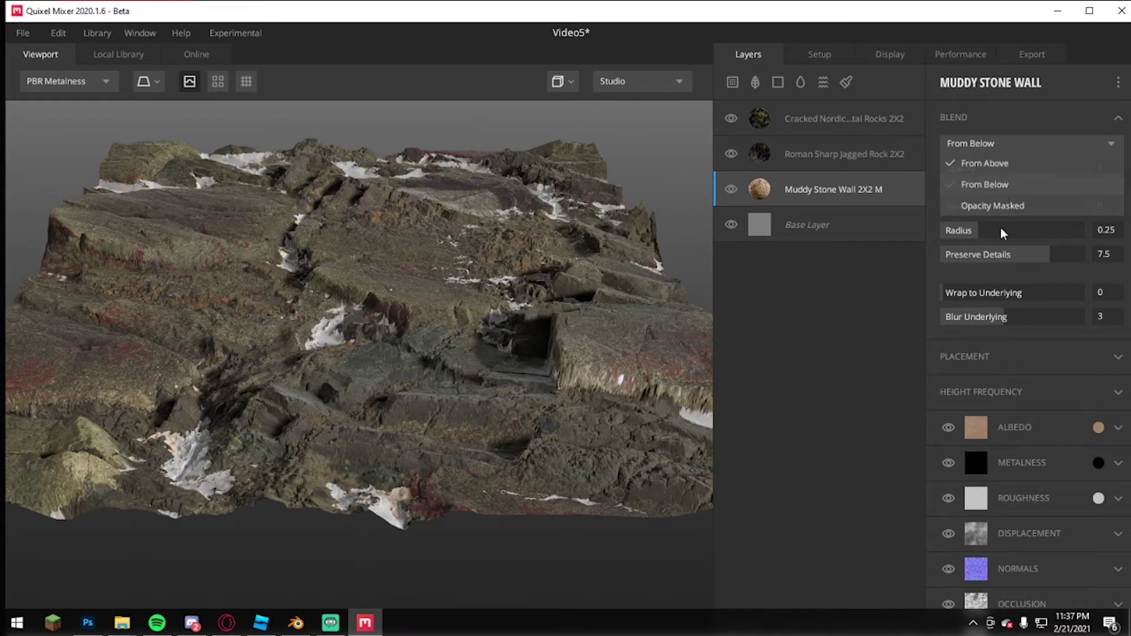
drag(1014, 200, 1038, 190)
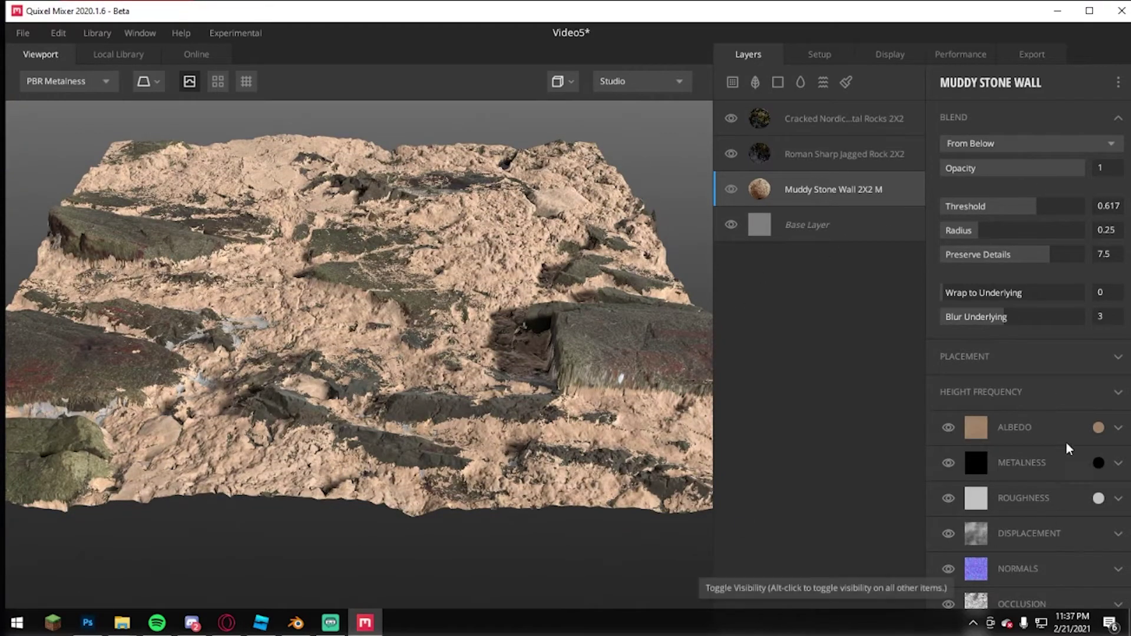
drag(963, 293, 1097, 283)
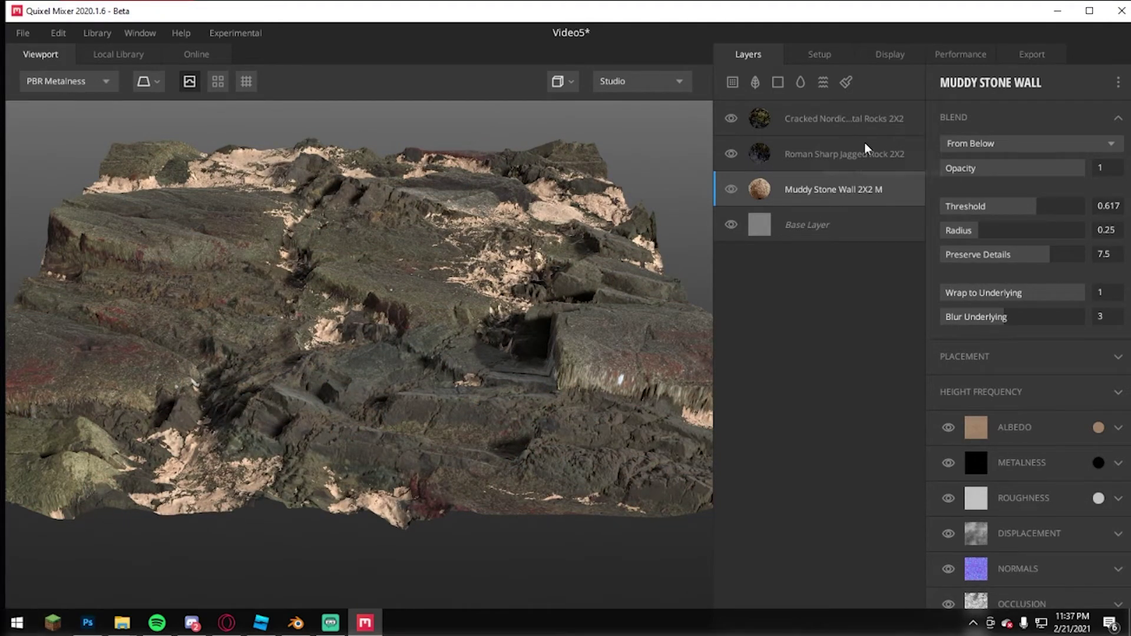
mouse_move(1037, 207)
mouse_down()
mouse_move(1054, 205)
mouse_move(1023, 207)
mouse_move(1053, 200)
mouse_move(1042, 213)
mouse_up()
drag(1069, 287, 1092, 277)
drag(1025, 316, 1057, 314)
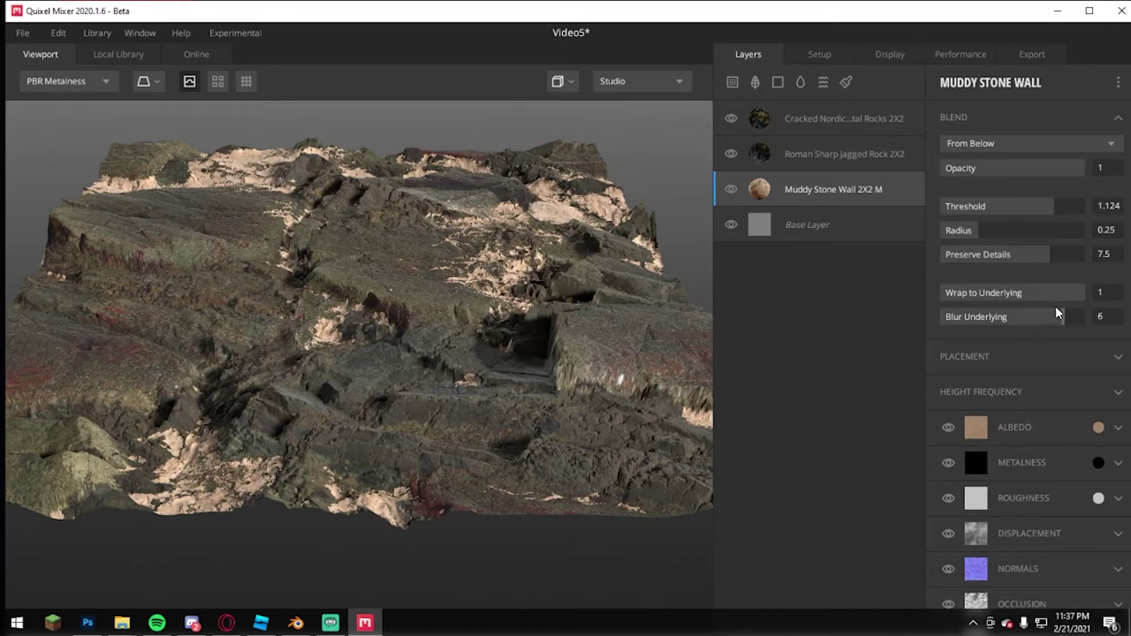
Set the Muddy Stone Wall layer's albedo colour to the dark brown 2D2512.
drag(294, 291, 553, 328)
scroll(481, 324, down, 3)
scroll(529, 281, up, 5)
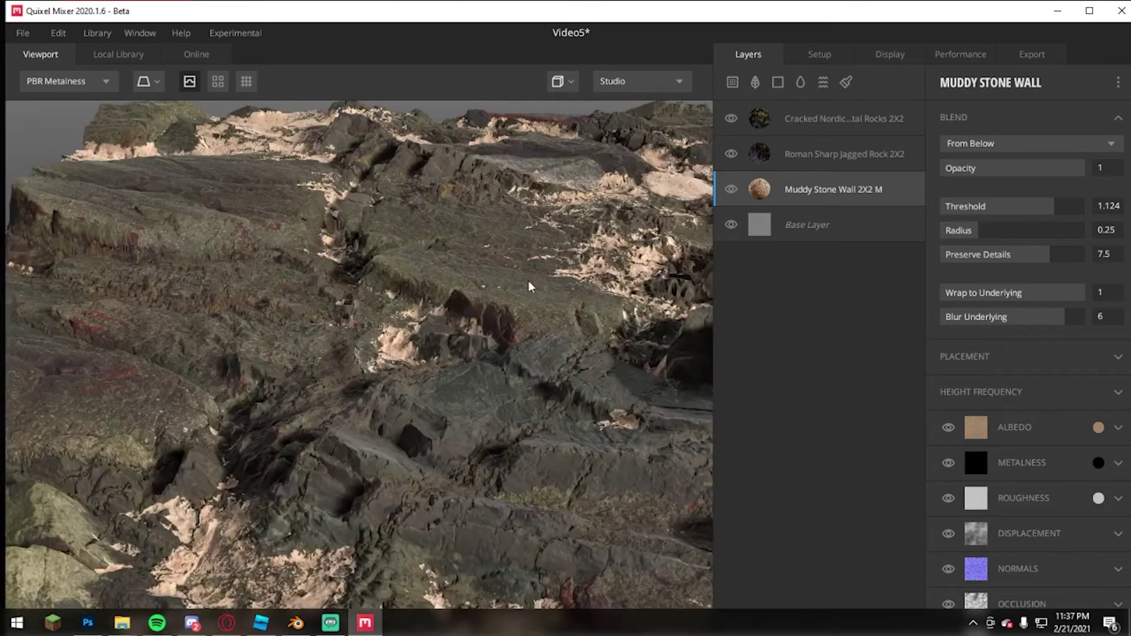
click(1099, 428)
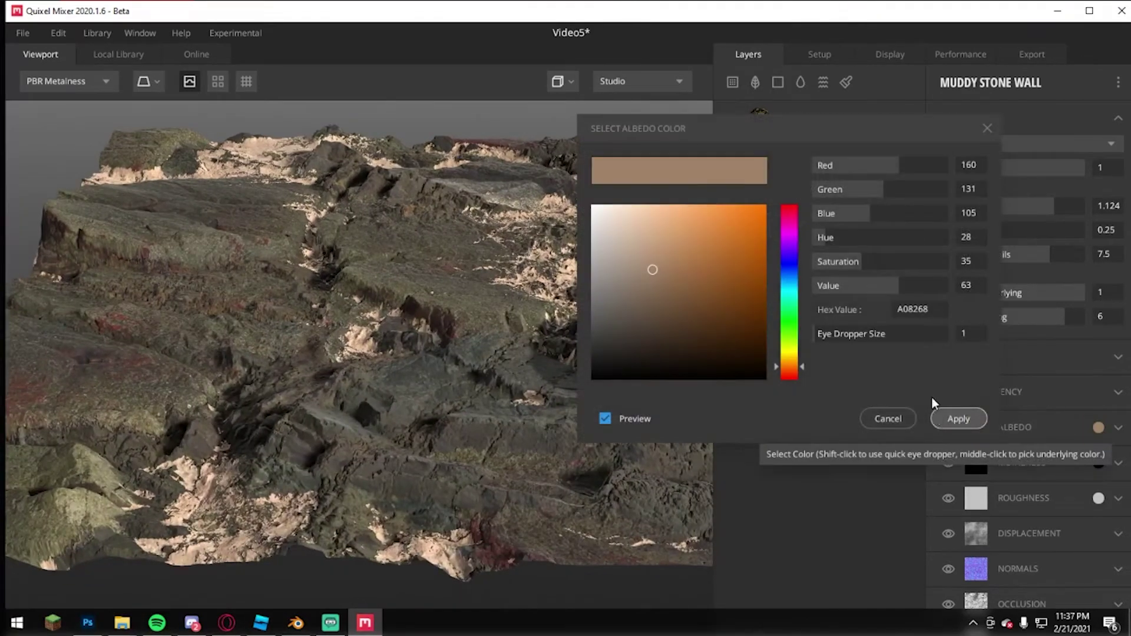
key(Return)
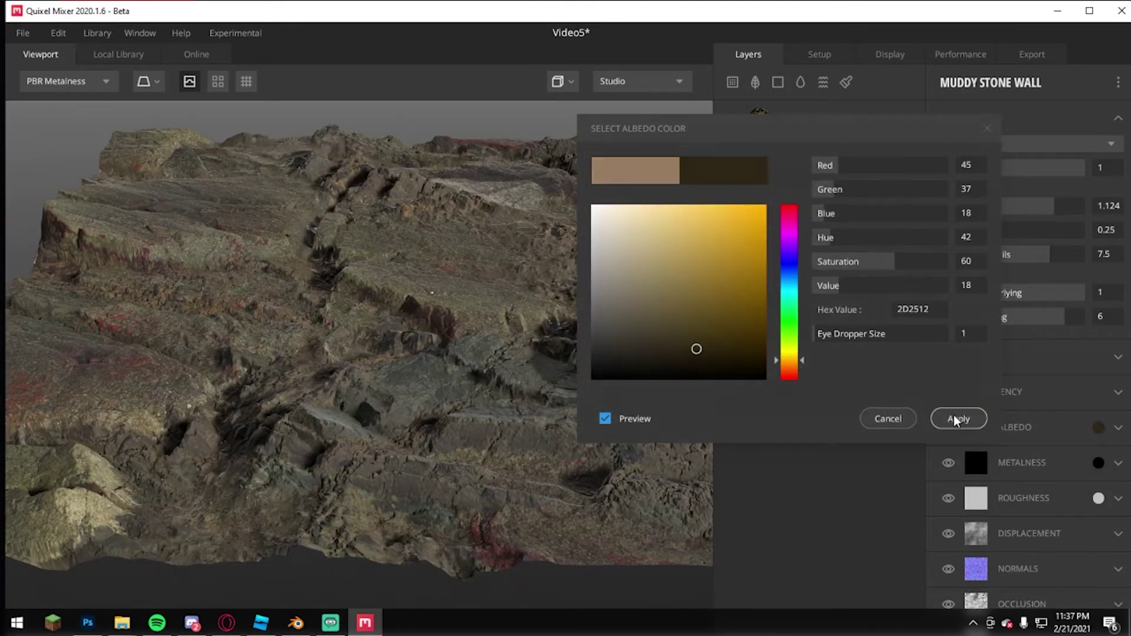
click(954, 417)
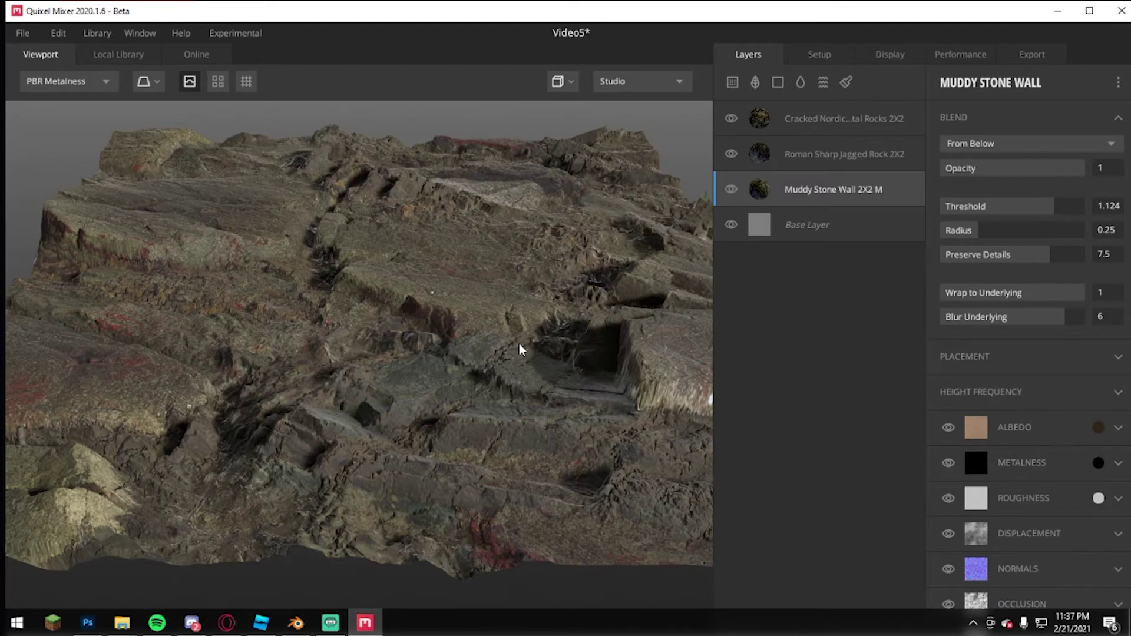
Lighten the Muddy Stone Wall layer's albedo colour to 413721 and apply it.
scroll(518, 347, down, 3)
drag(473, 309, 560, 323)
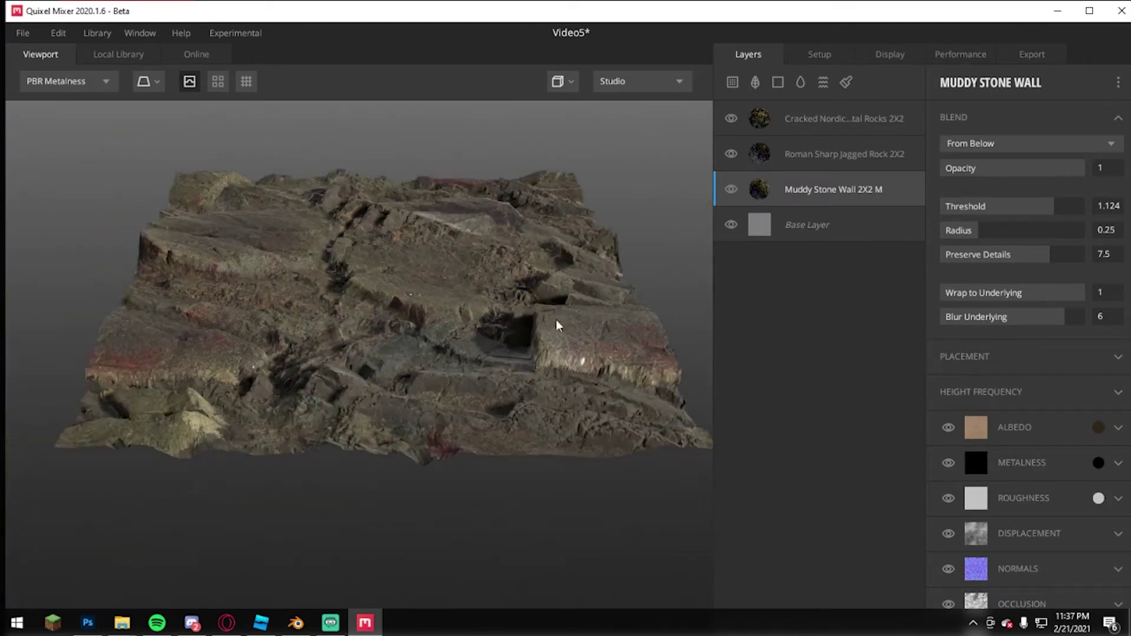
click(1101, 428)
drag(697, 351, 675, 334)
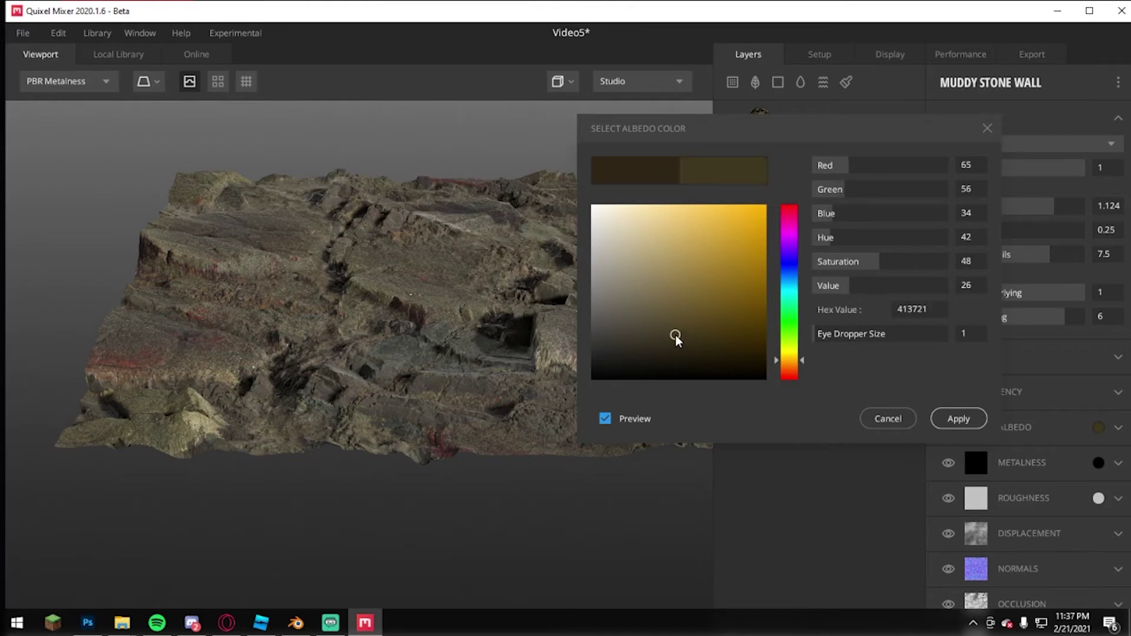
click(958, 417)
Inspect the blended rock material up close and from a distance.
drag(581, 270, 517, 373)
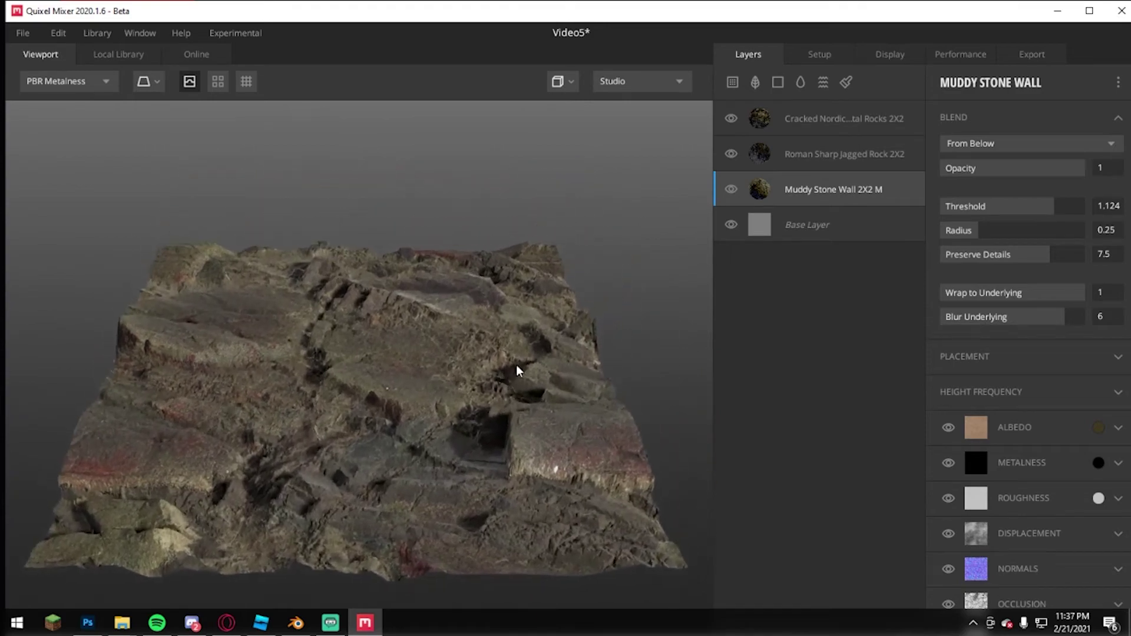
scroll(524, 346, down, 3)
scroll(524, 340, up, 5)
scroll(419, 396, up, 4)
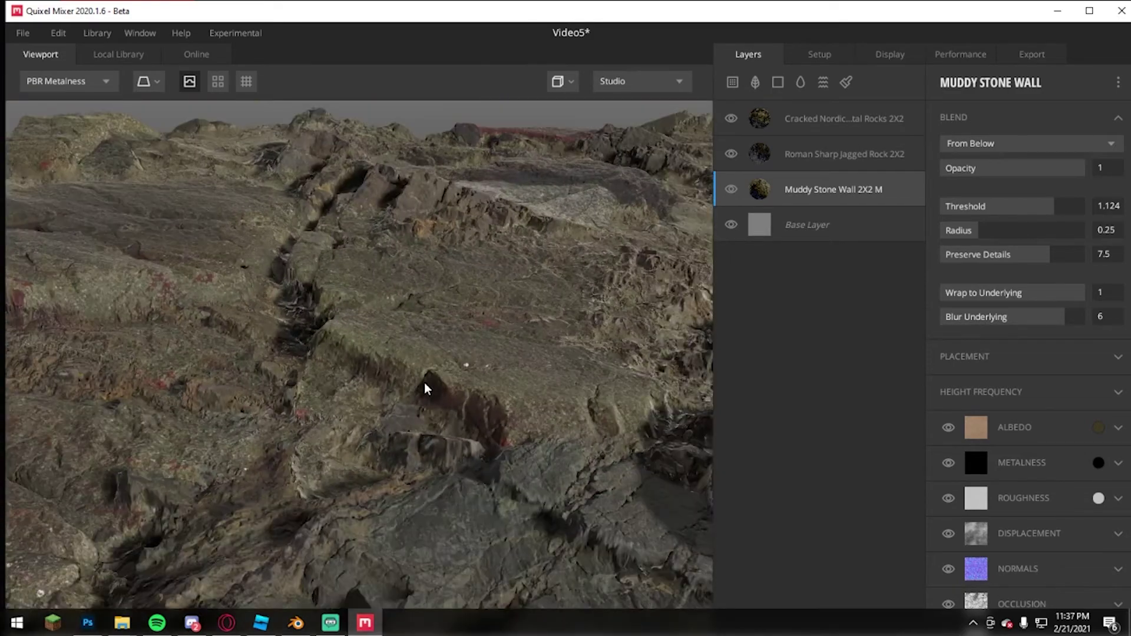
scroll(457, 326, down, 5)
scroll(391, 332, up, 2)
scroll(390, 332, down, 3)
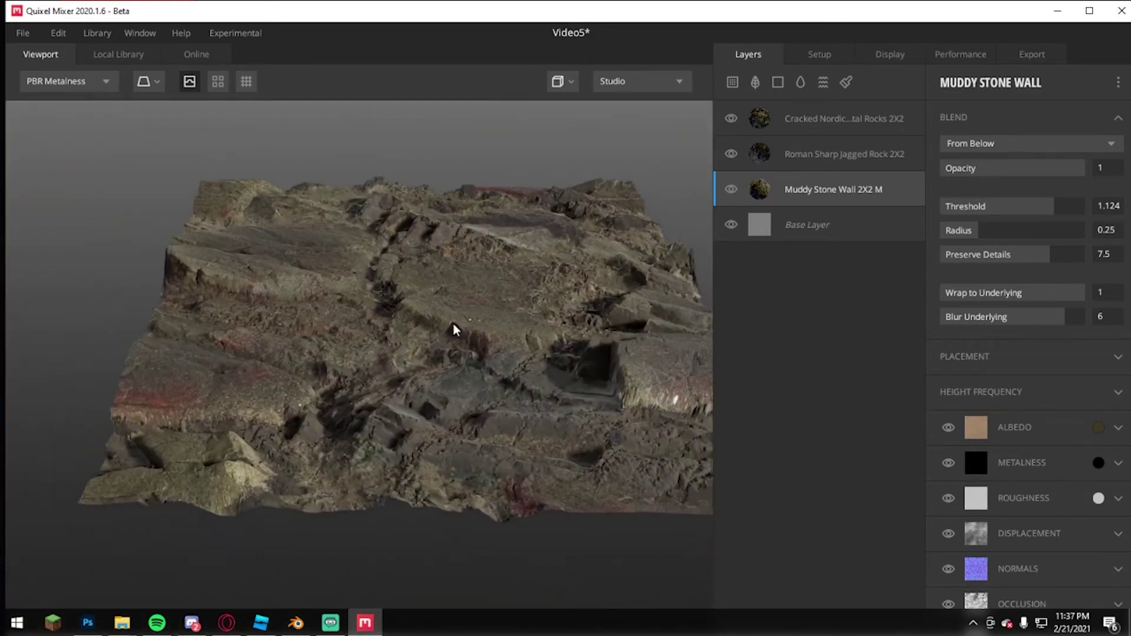
Limit the export to the Albedo, Roughness, Normal and Metalness maps, excluding Diffuse and Specular.
click(1034, 48)
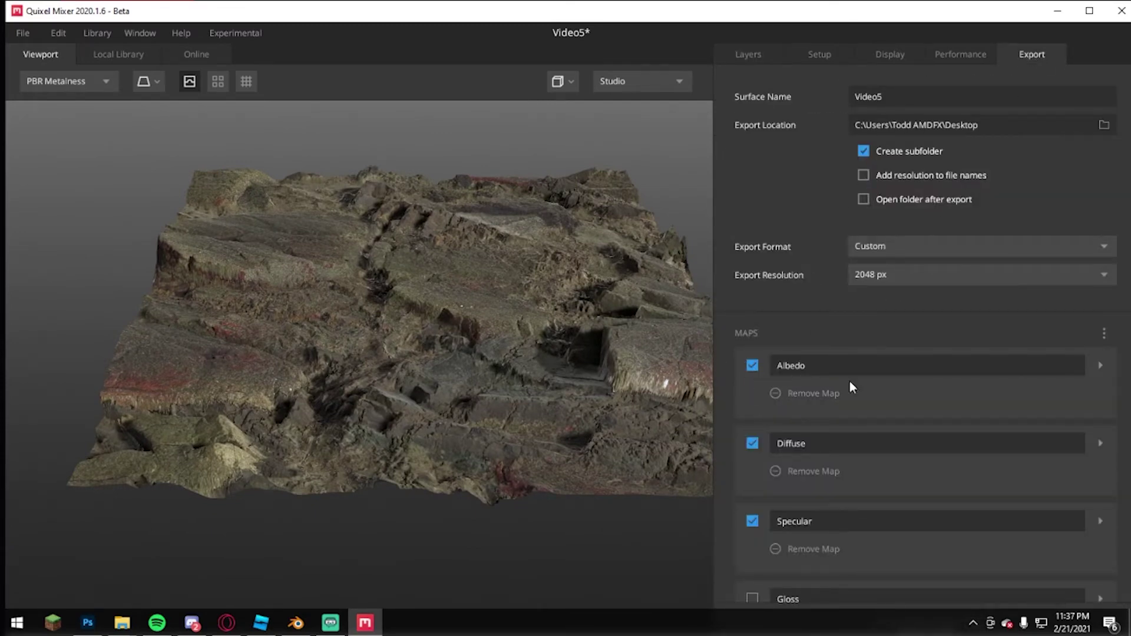
click(753, 443)
click(753, 520)
scroll(765, 471, down, 3)
scroll(778, 460, down, 7)
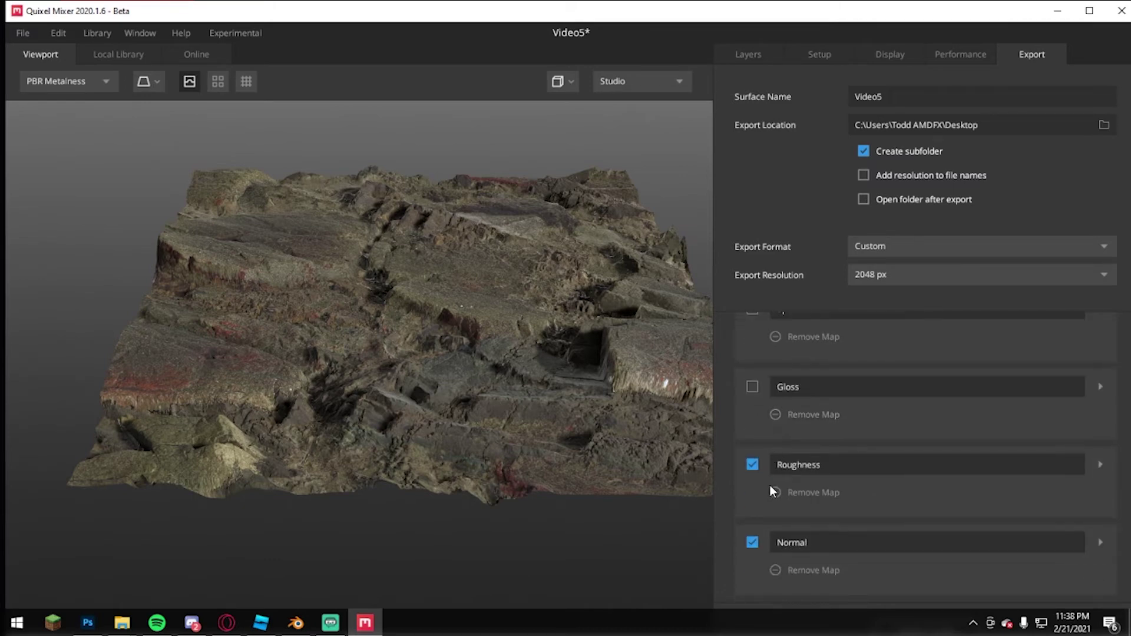
click(751, 487)
scroll(764, 475, down, 1)
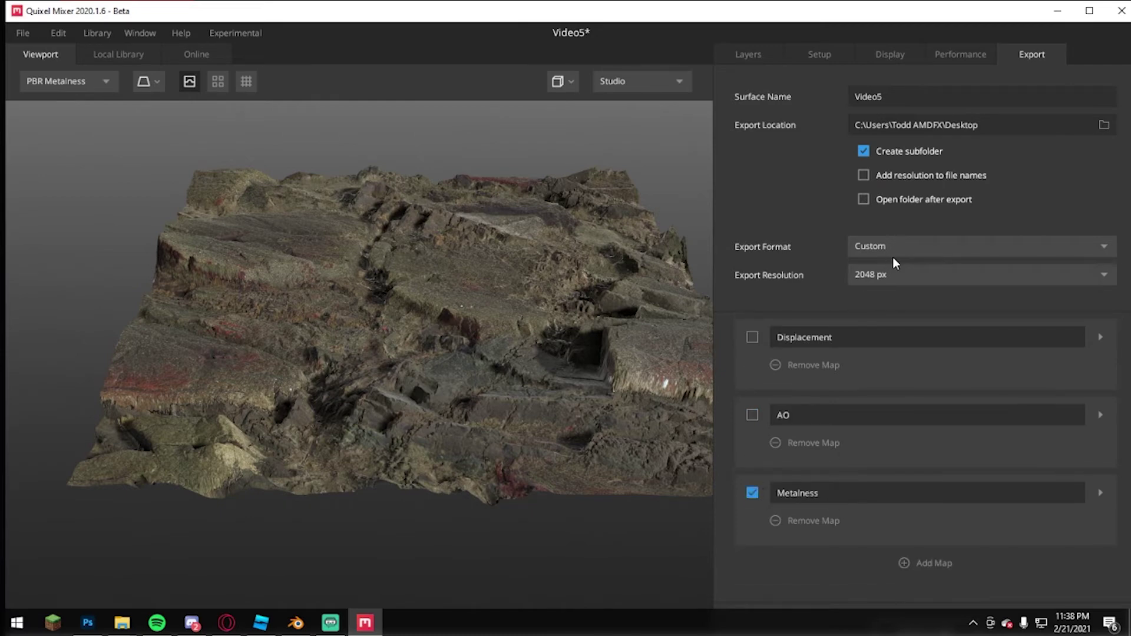
scroll(831, 447, up, 6)
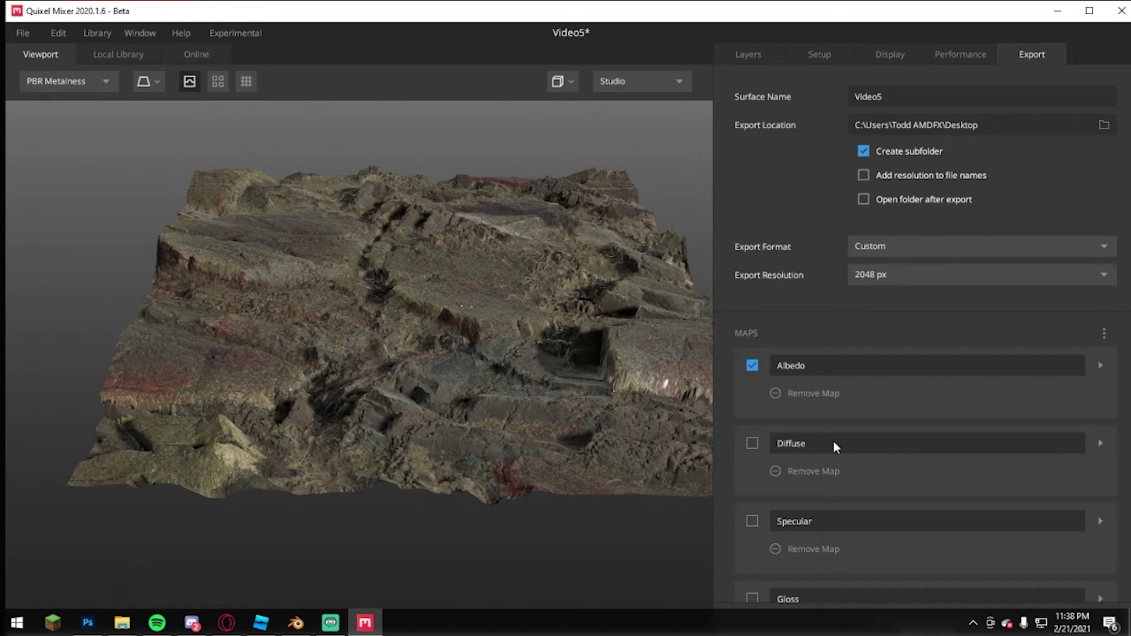
scroll(834, 447, down, 6)
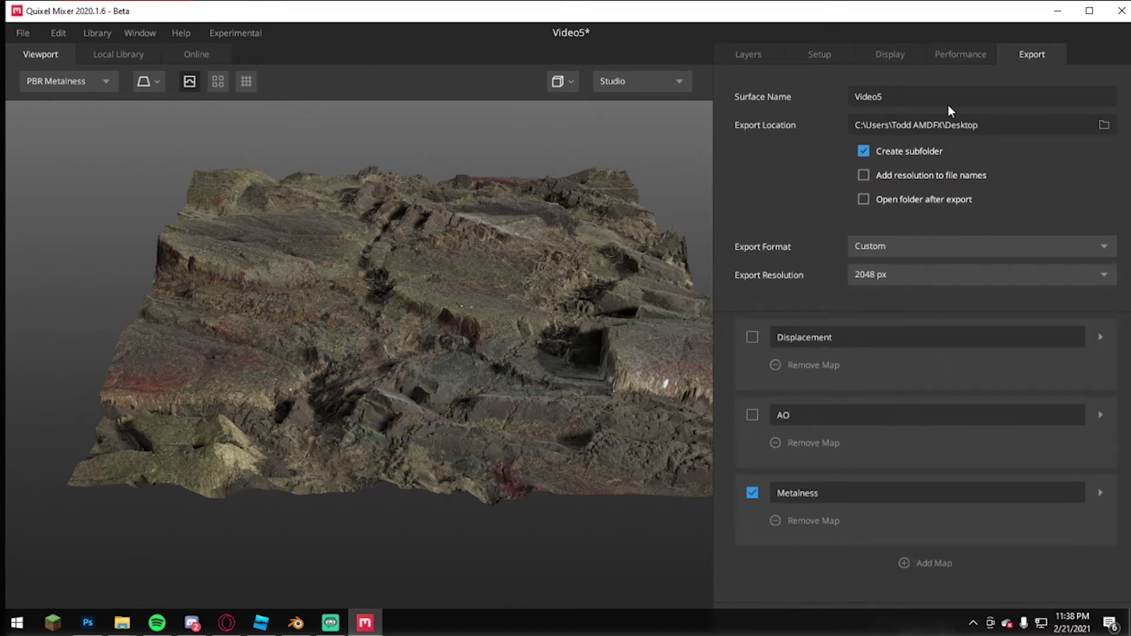
Export the four selected Video5 maps at 2048 px to a subfolder on the Desktop.
click(965, 133)
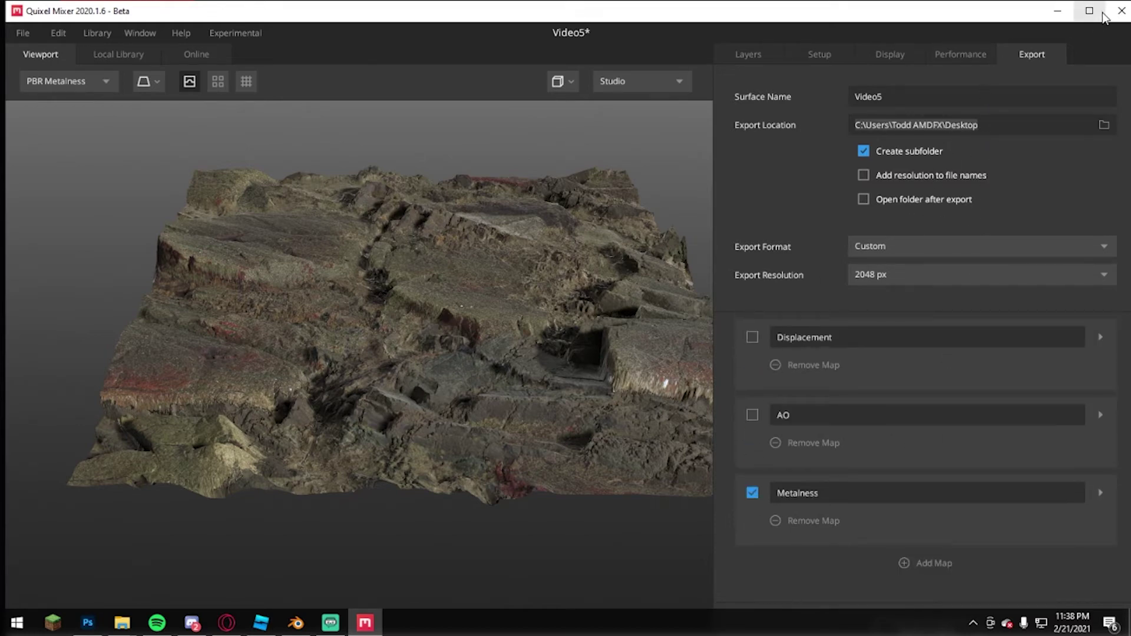
click(1089, 10)
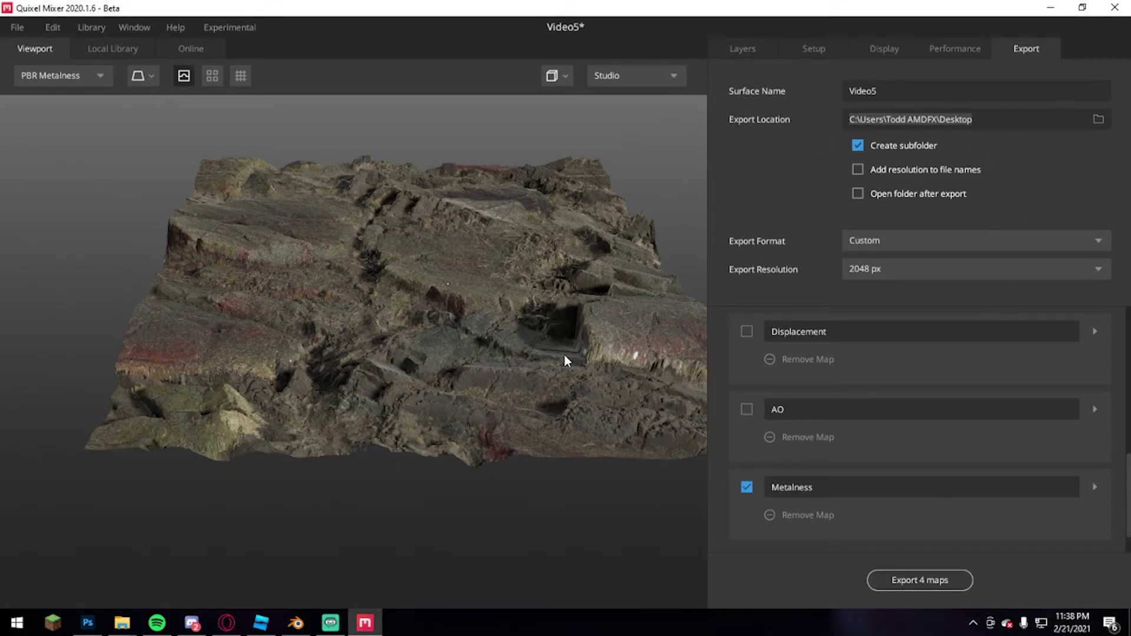
drag(566, 360, 511, 390)
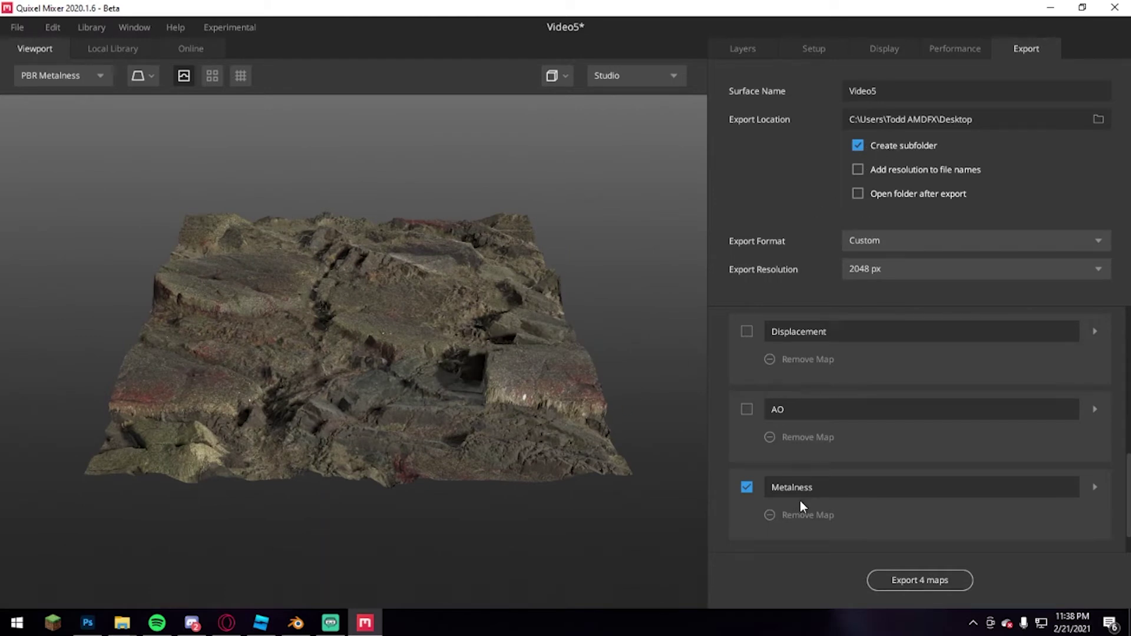
click(921, 580)
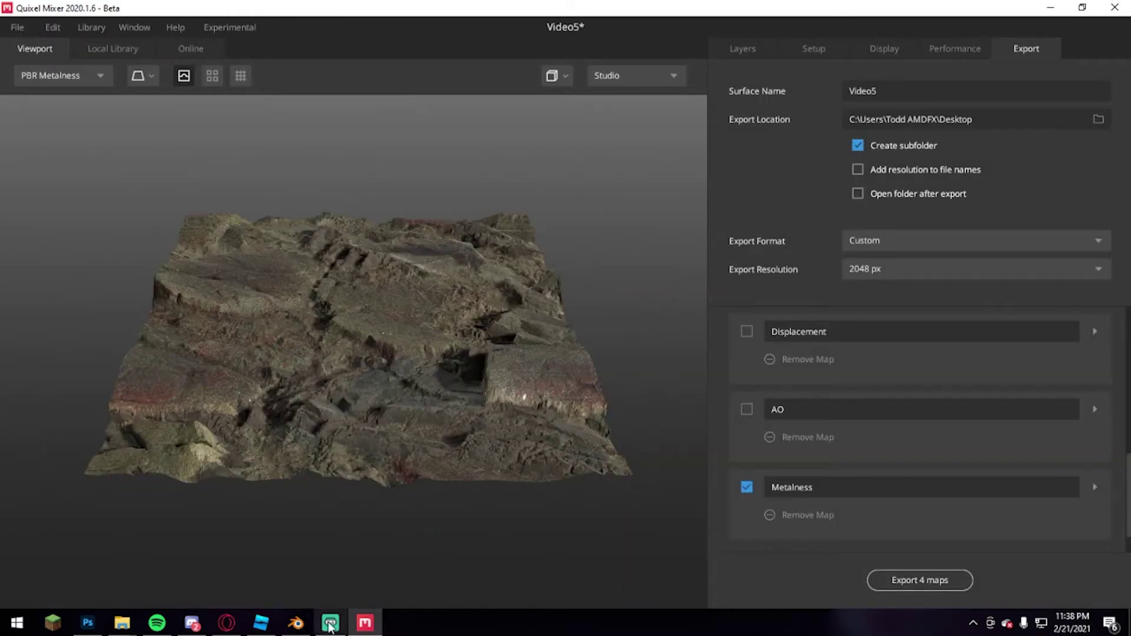
Switch to Blender, start a new General file and put the default cube into face editing.
click(295, 623)
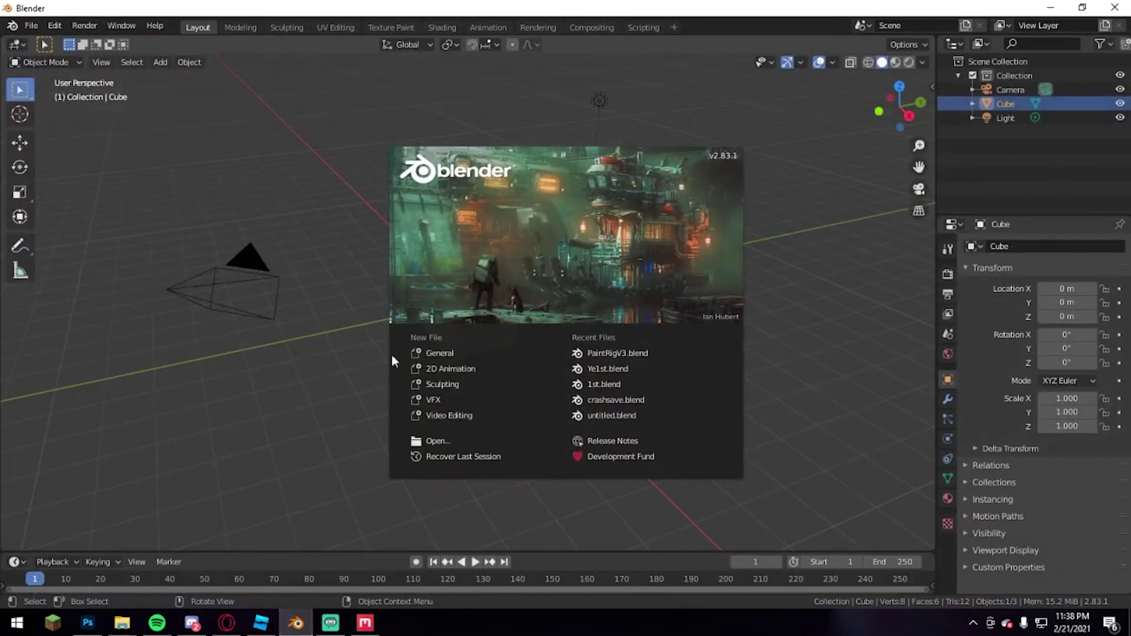
click(447, 349)
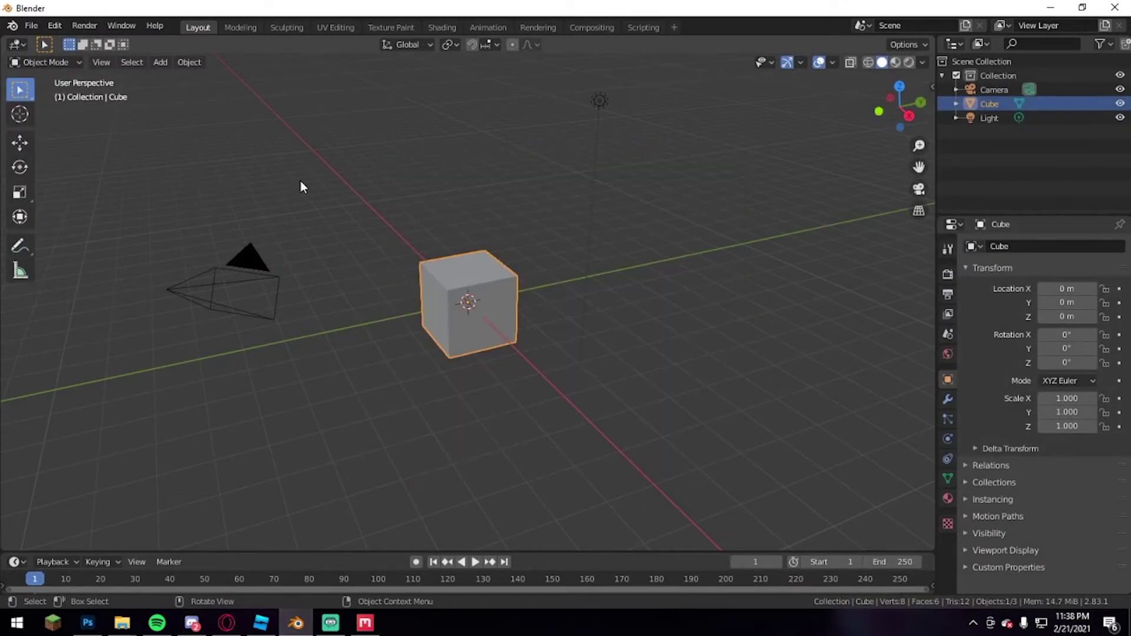
key(Tab)
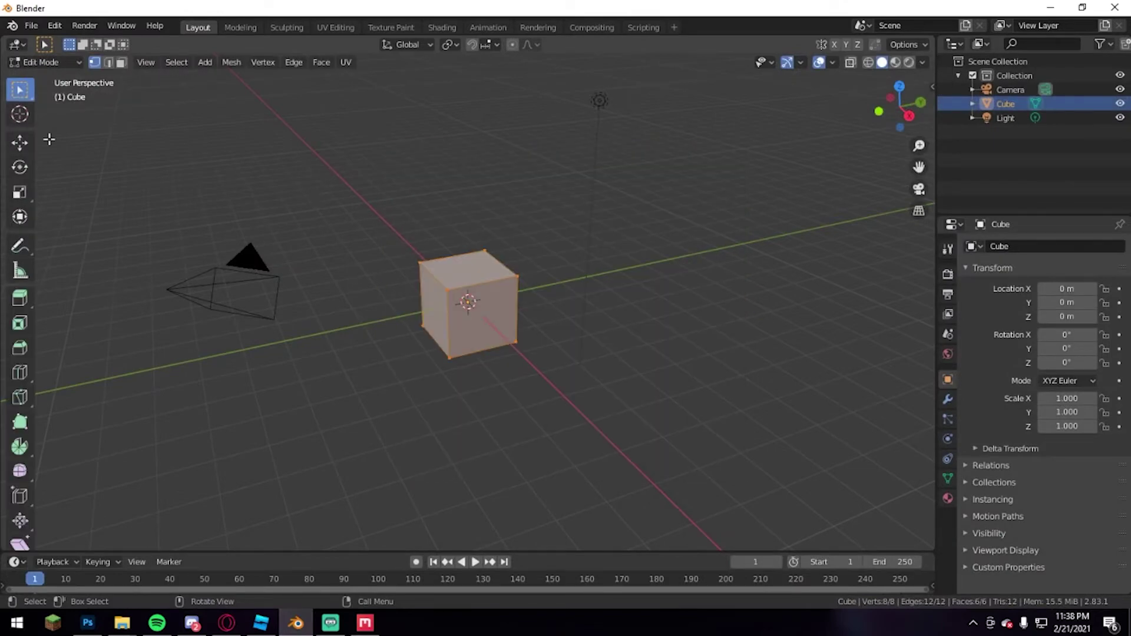
key(3)
Stretch the cube along negative Y by moving its side face out to about 10 m from the origin.
middle_drag(492, 245, 462, 303)
click(464, 303)
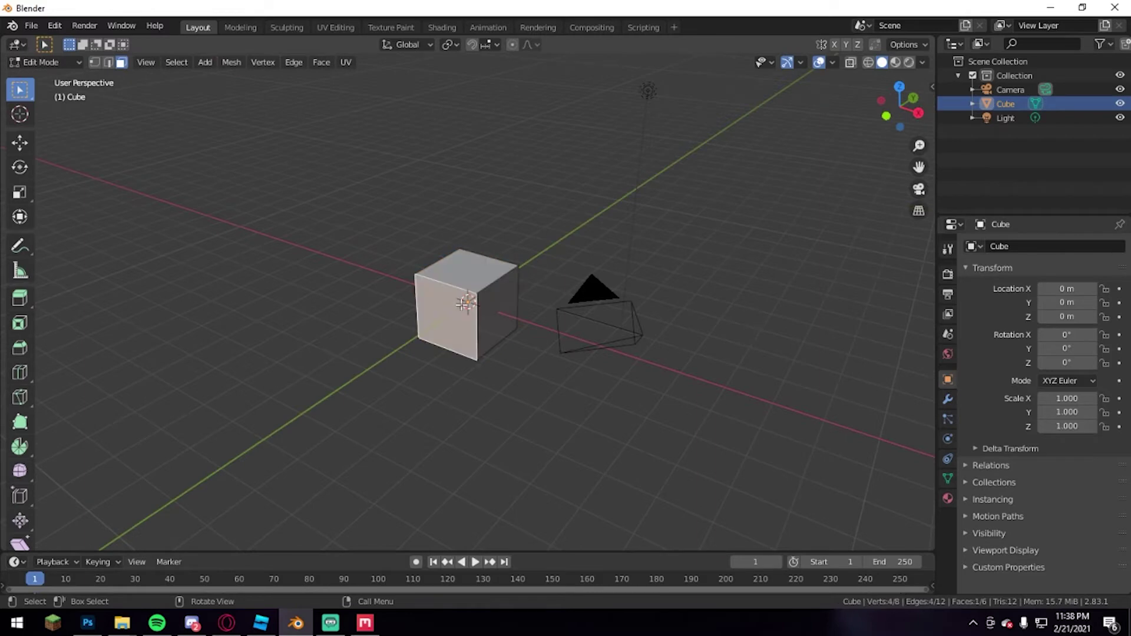
click(18, 152)
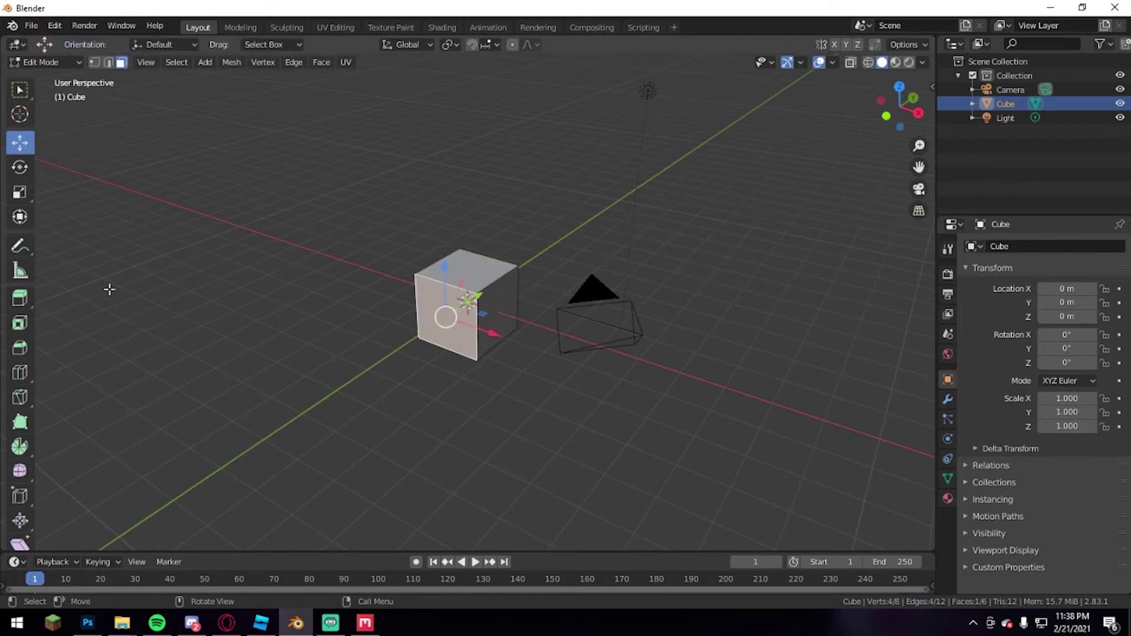
click(19, 216)
middle_drag(488, 307, 497, 279)
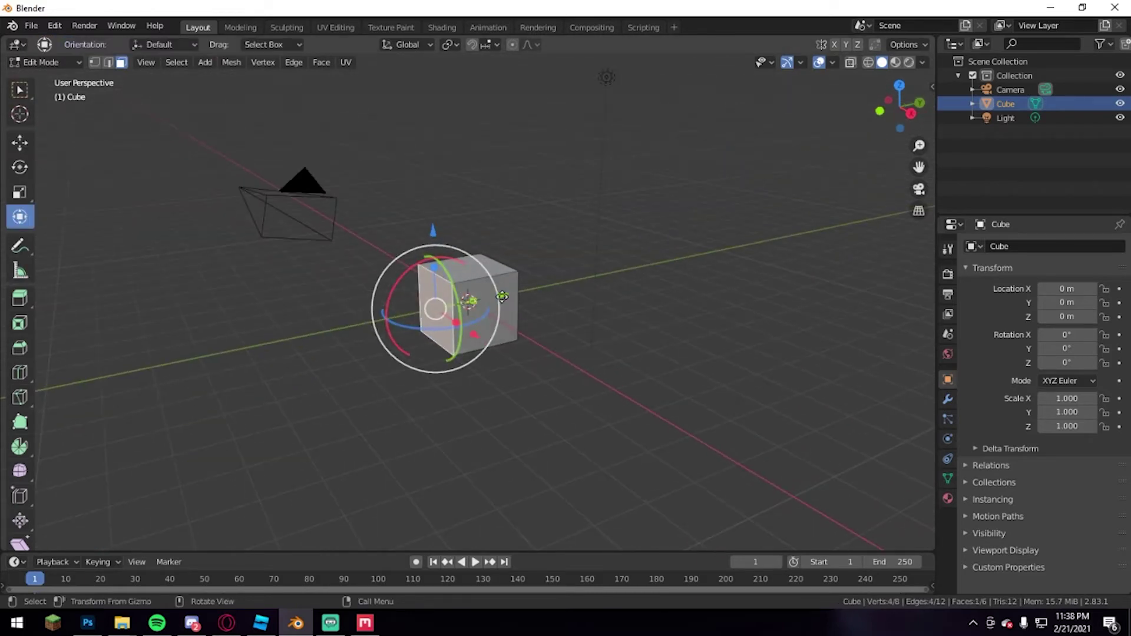
drag(502, 295, 173, 321)
scroll(317, 321, down, 1)
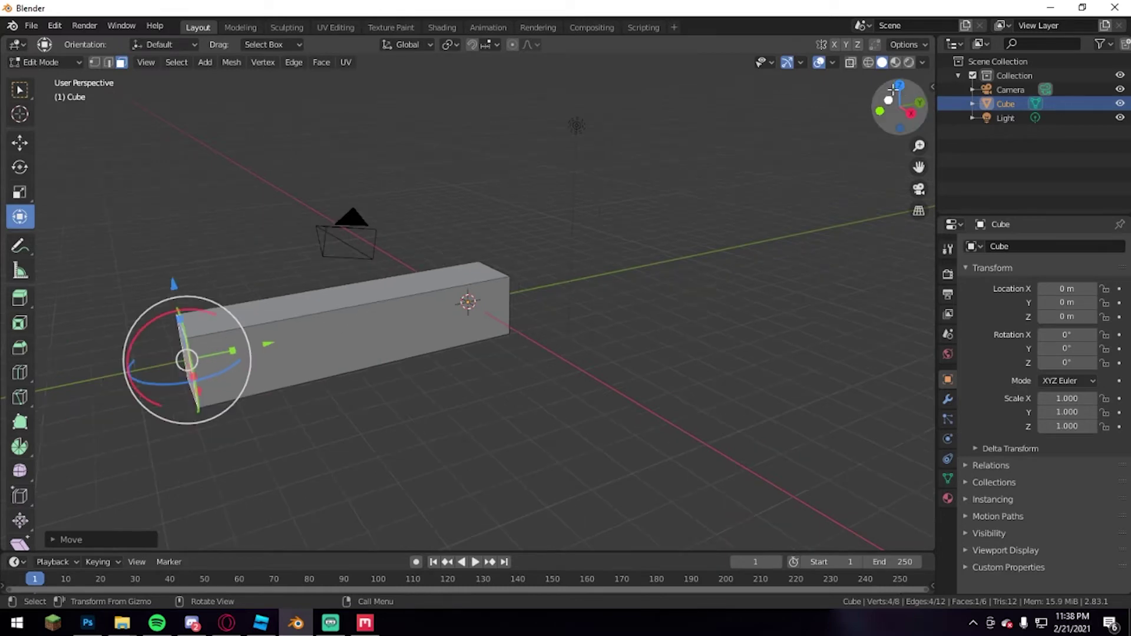
click(910, 112)
key(g)
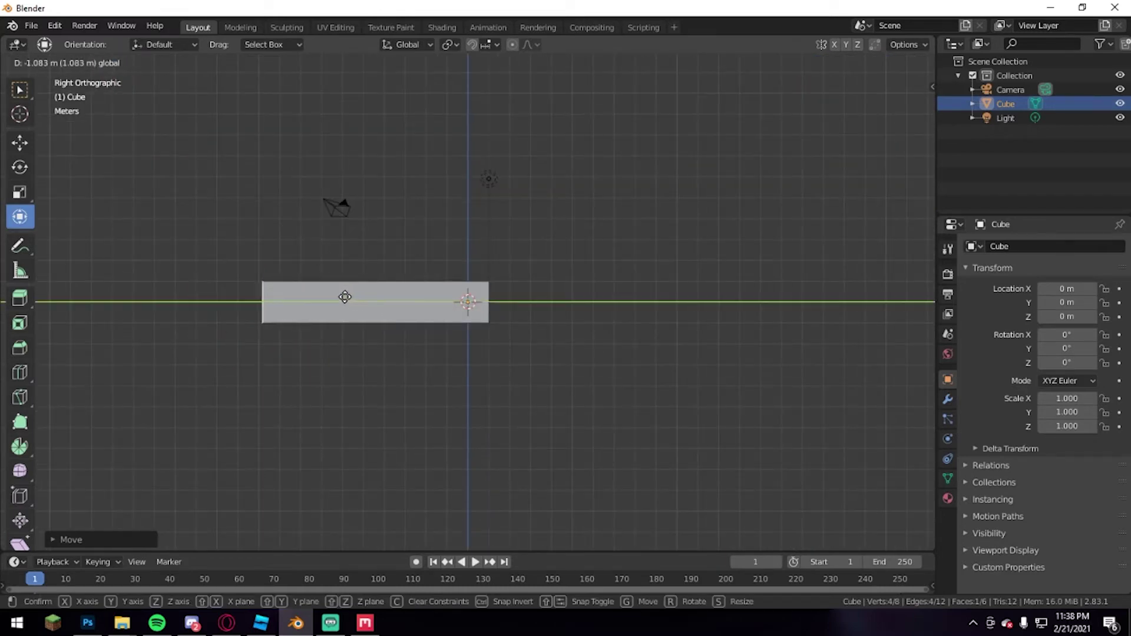
click(343, 296)
Move the opposite end face about 9 m along positive Y so the bar extends equally from the origin.
middle_drag(343, 296, 480, 291)
click(480, 291)
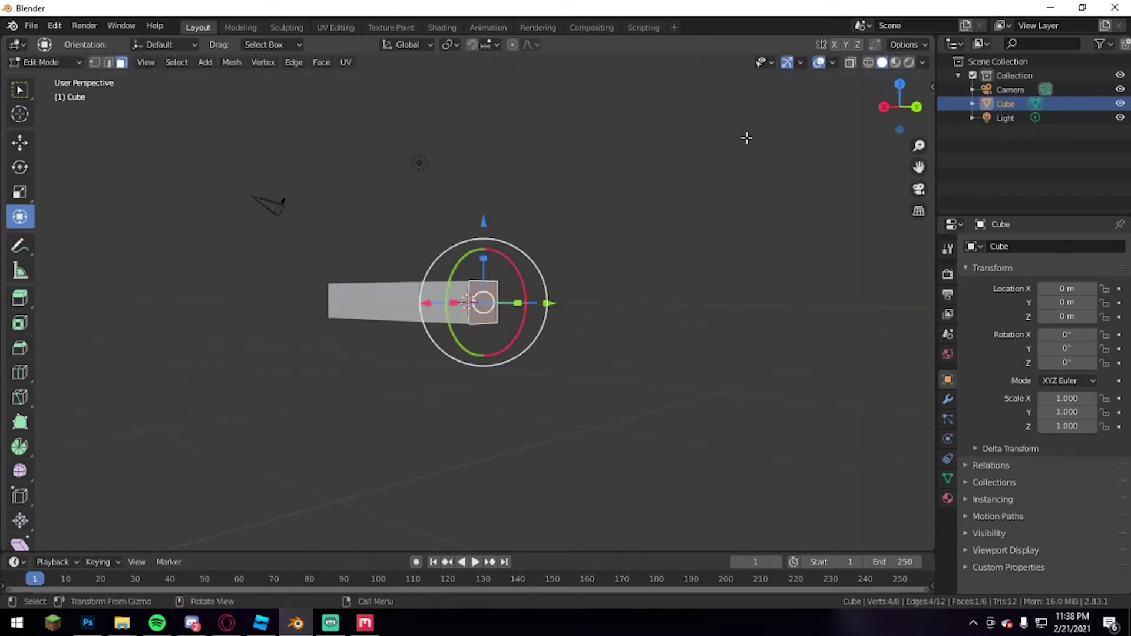
click(885, 107)
key(g)
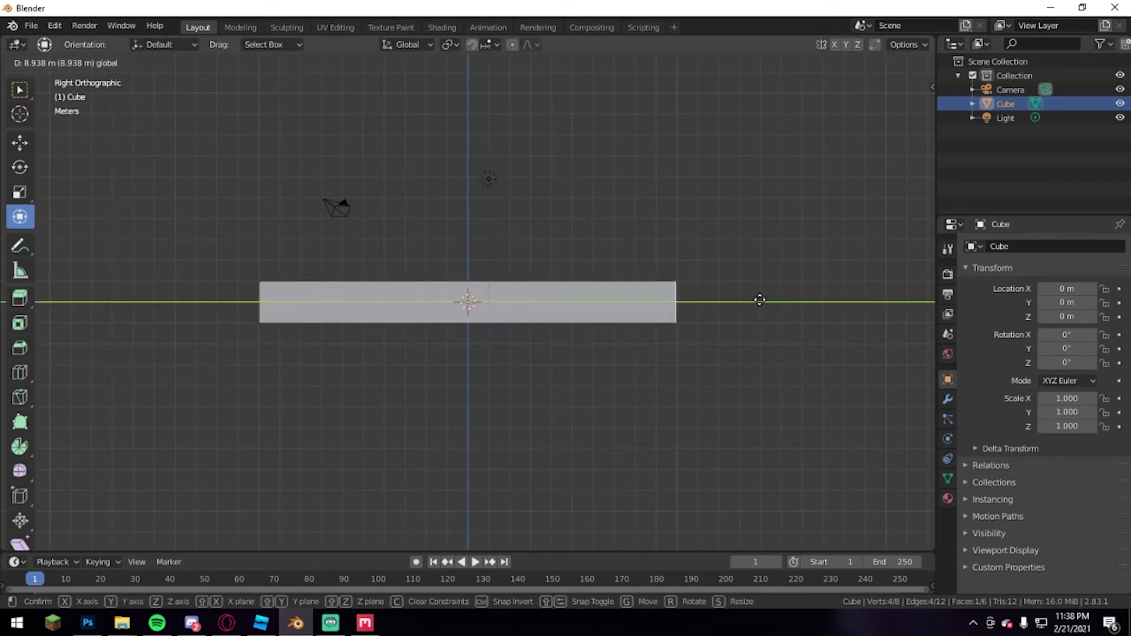
click(763, 297)
Raise the bar's top face about 18.8 m along Z to form a square slab, and return to Object Mode.
middle_drag(770, 265, 517, 172)
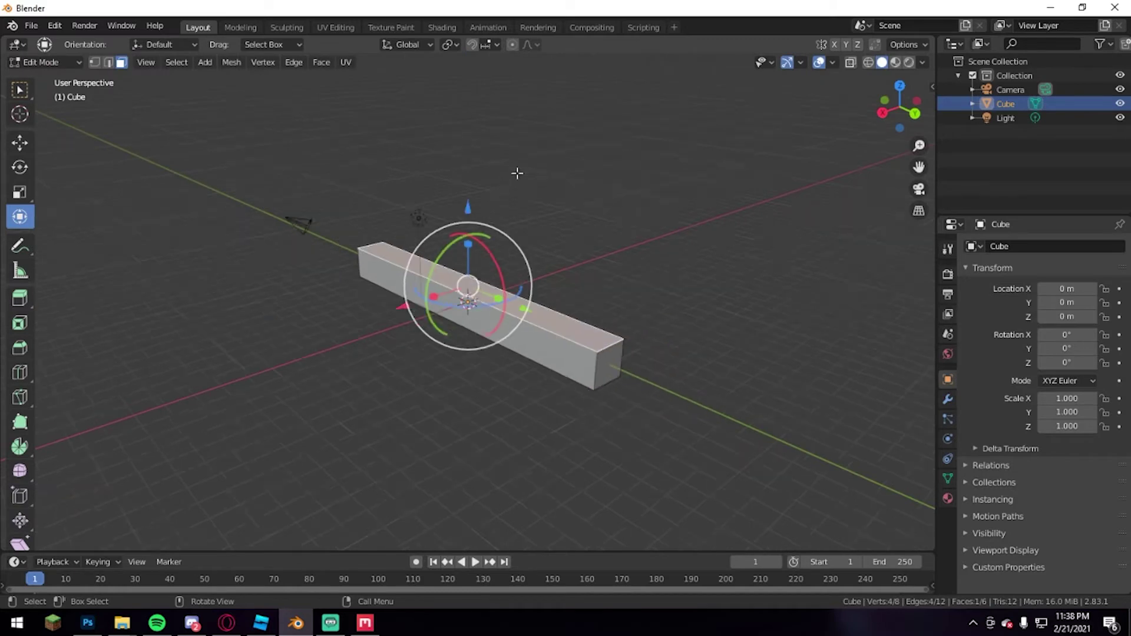
click(897, 94)
mouse_move(901, 86)
mouse_down()
mouse_move(915, 64)
mouse_move(900, 86)
mouse_up()
click(900, 104)
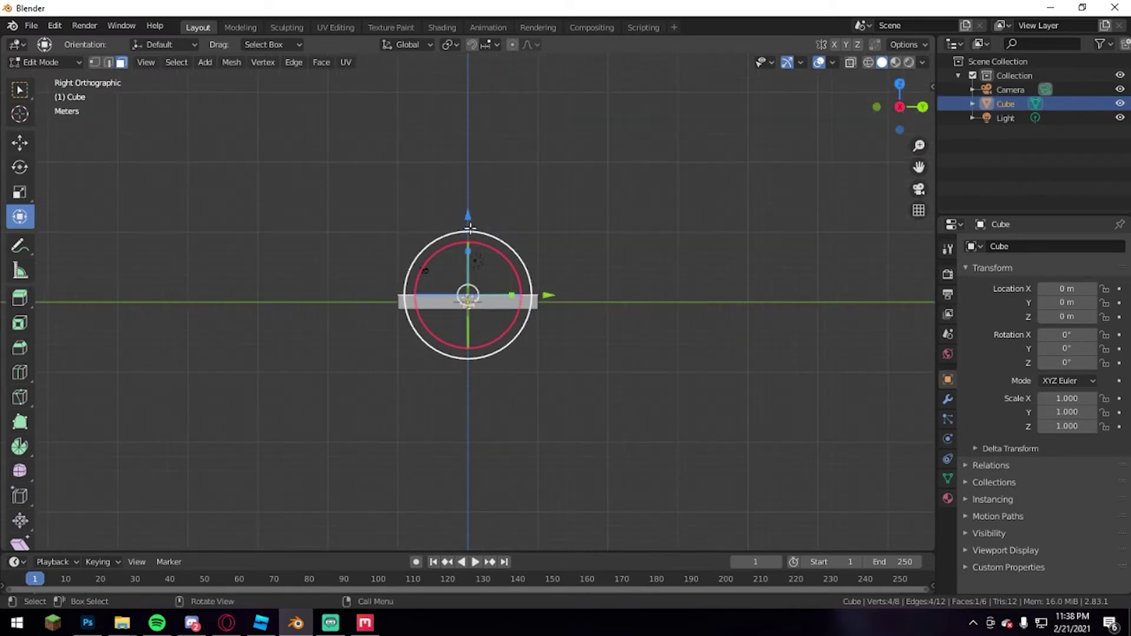
key(g)
key(z)
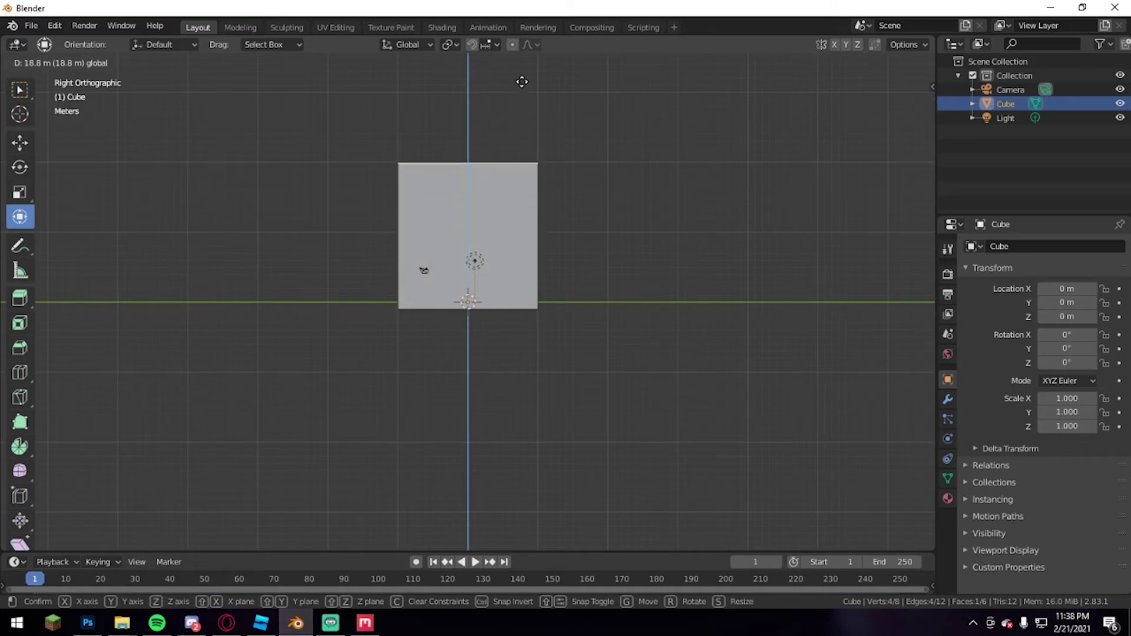
key(Escape)
middle_drag(608, 201, 560, 215)
key(Tab)
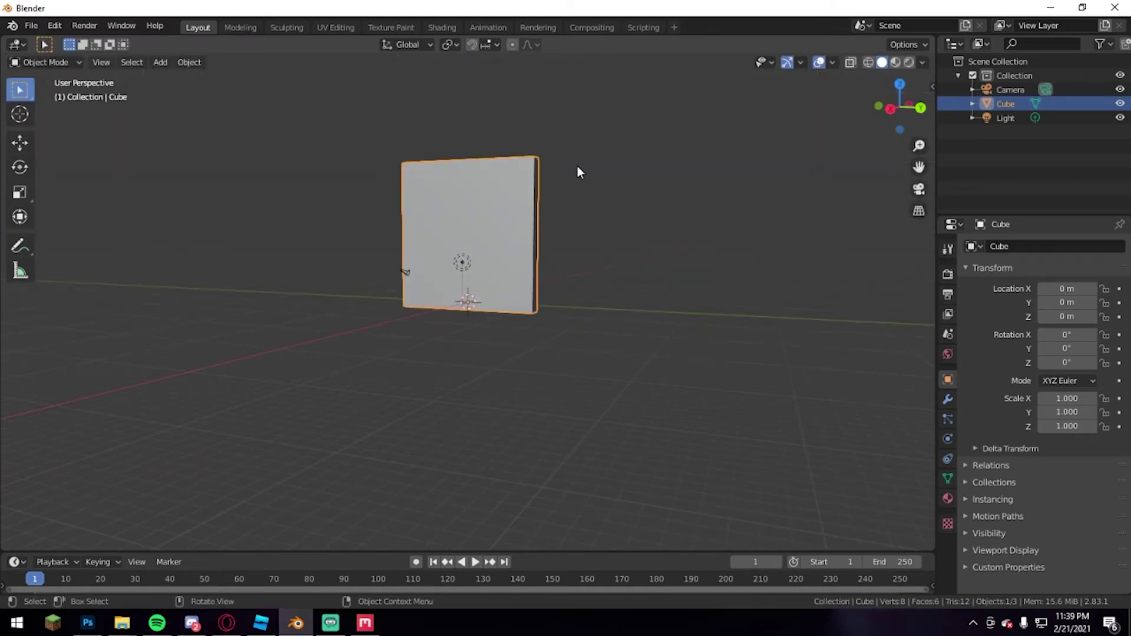
Examine the slab's shape and proportions from the front and the back.
scroll(560, 298, up, 4)
scroll(542, 290, down, 3)
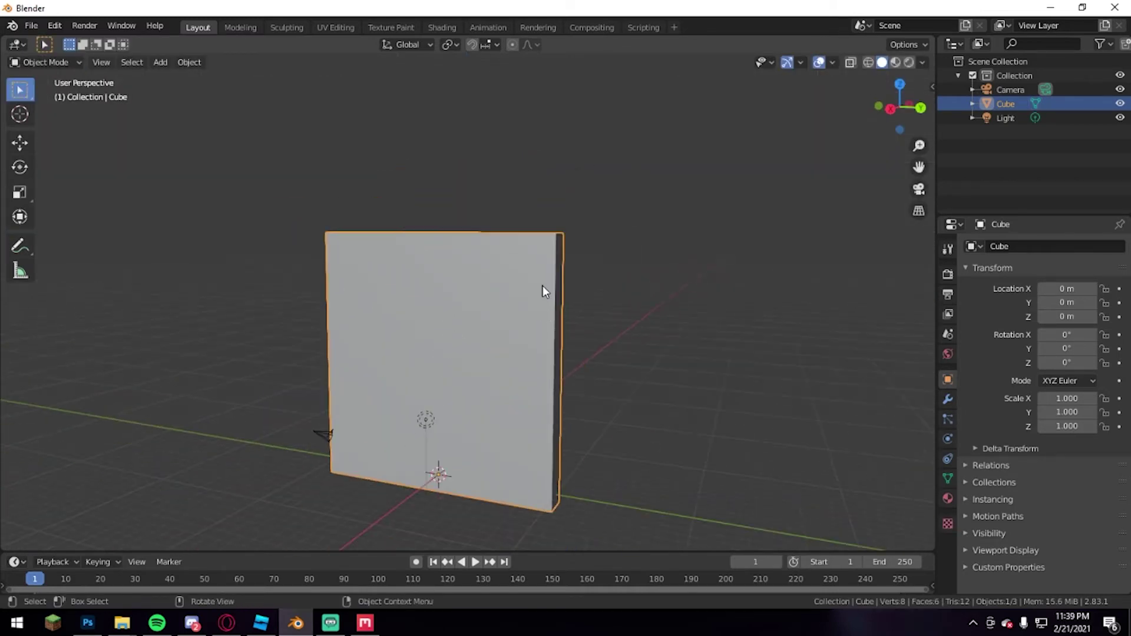
scroll(603, 269, up, 1)
scroll(603, 265, up, 4)
scroll(628, 280, down, 4)
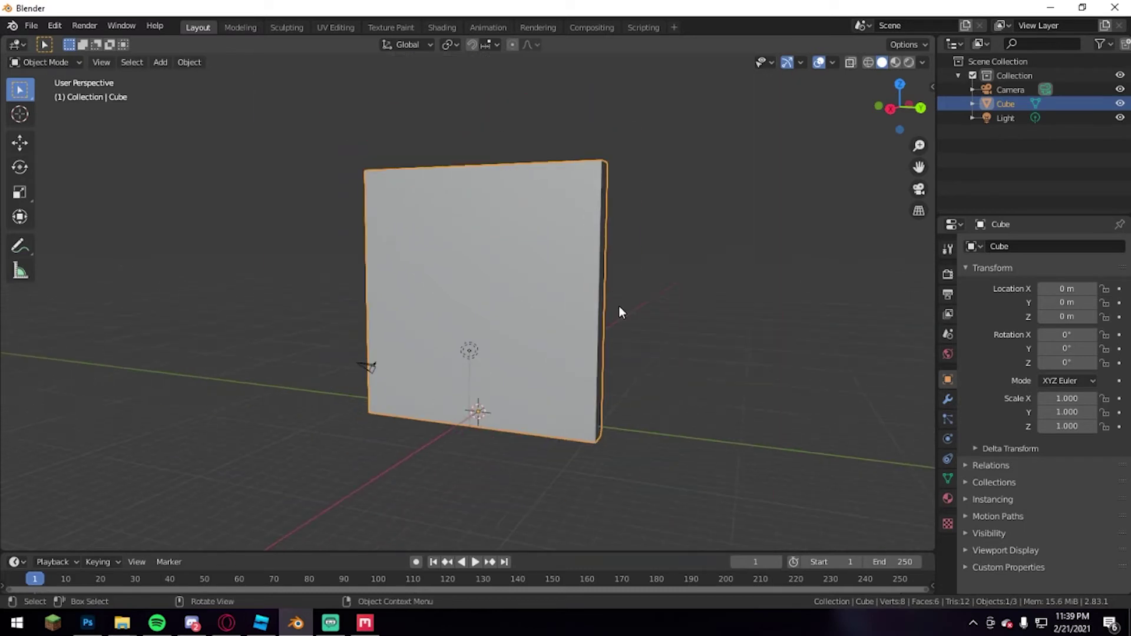
click(629, 269)
click(498, 313)
middle_drag(497, 313, 626, 192)
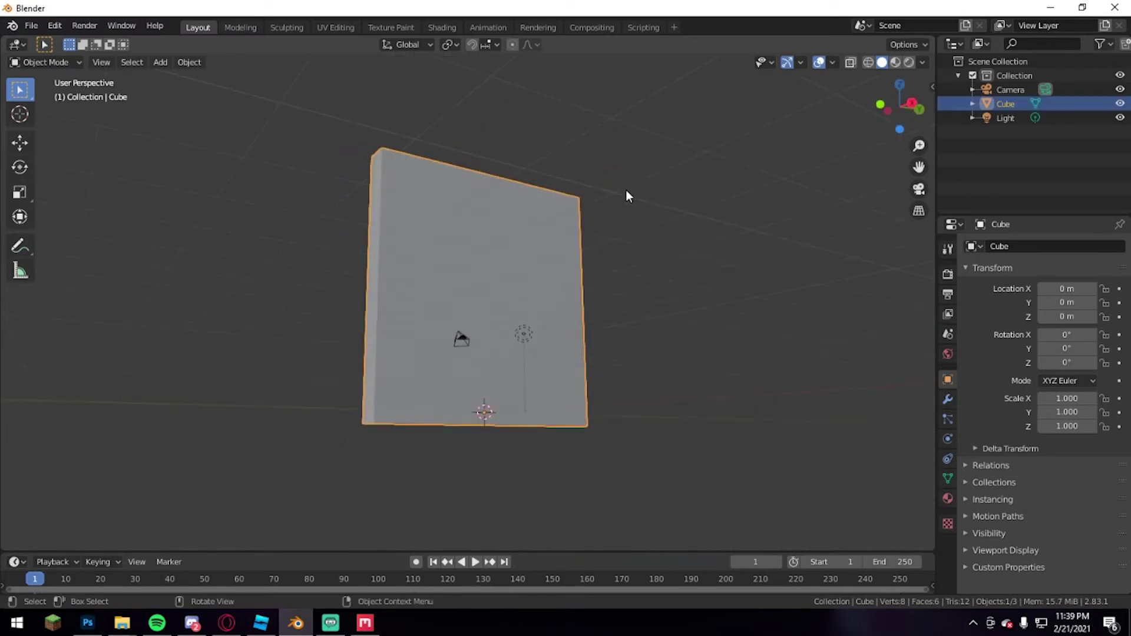
Add a Multiresolution modifier to the slab, set it to Simple and subdivide it four times.
click(948, 401)
click(1002, 246)
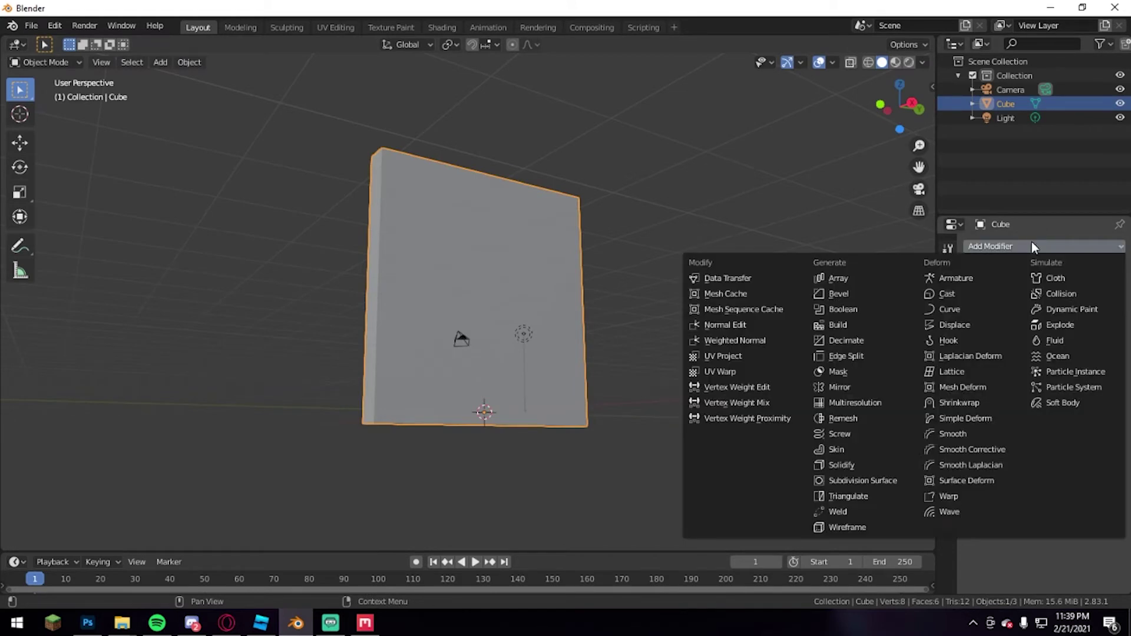
click(841, 405)
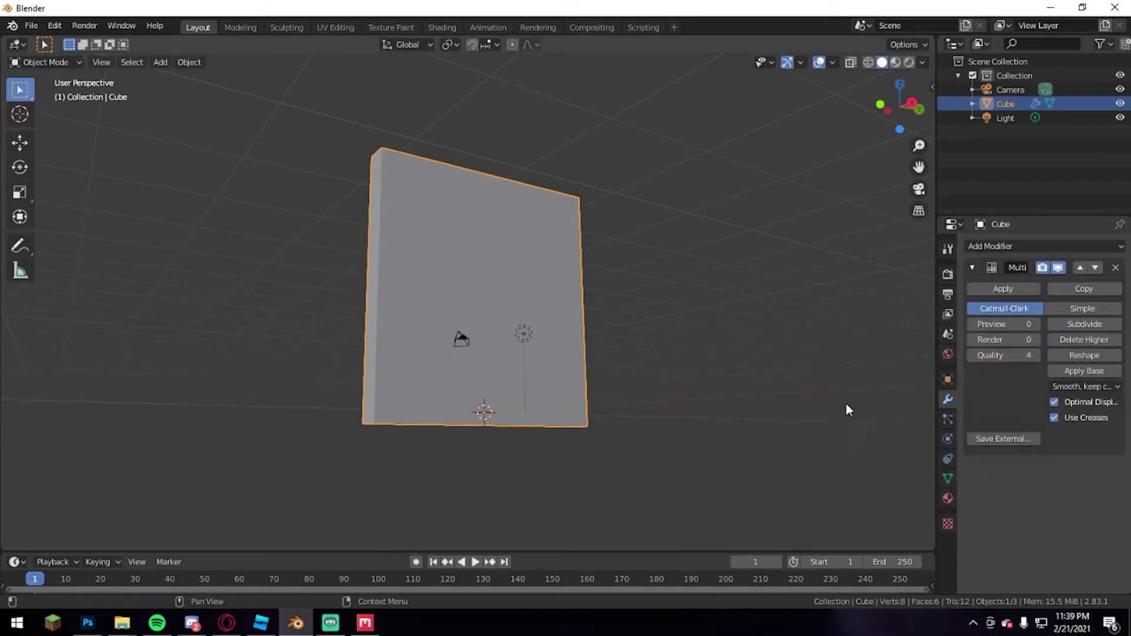
click(1083, 308)
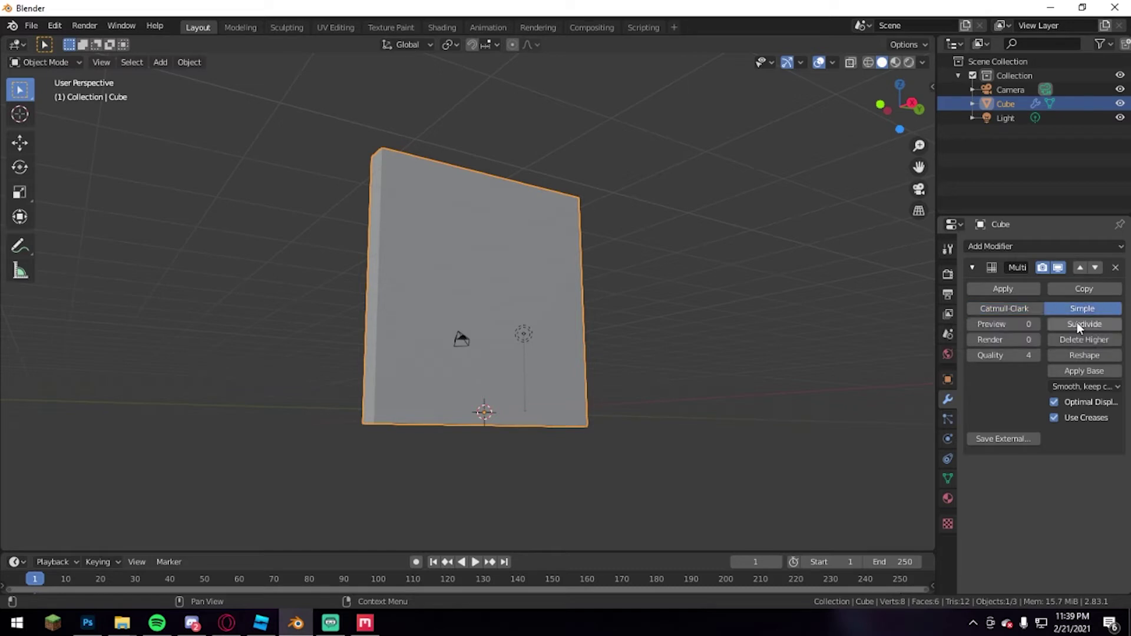
click(1078, 324)
click(1078, 324)
click(1078, 324)
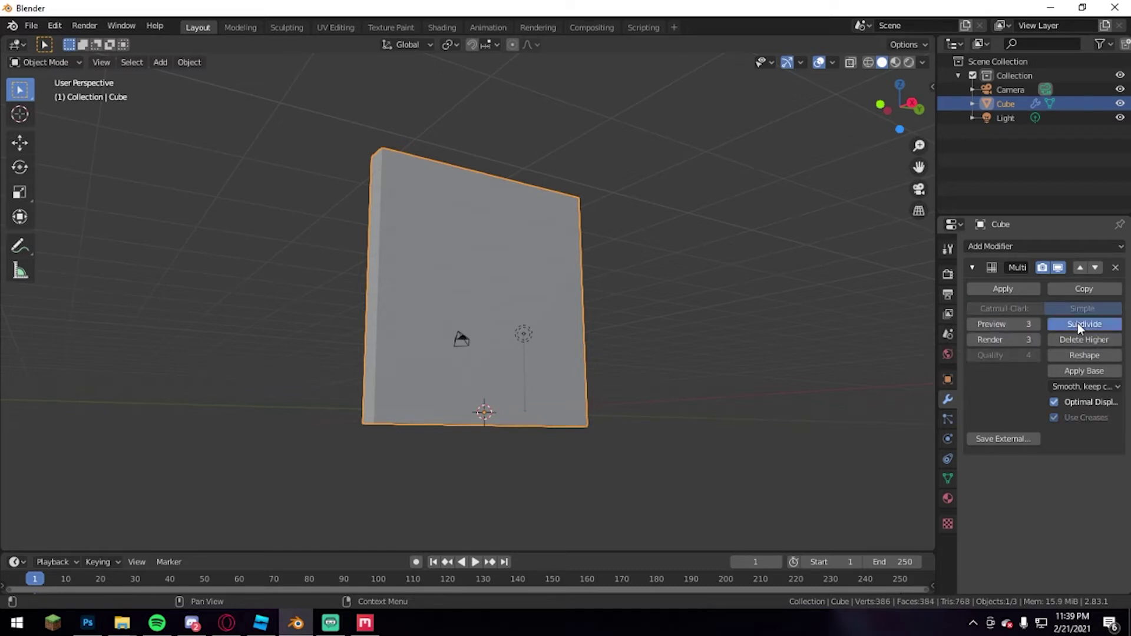
click(1077, 323)
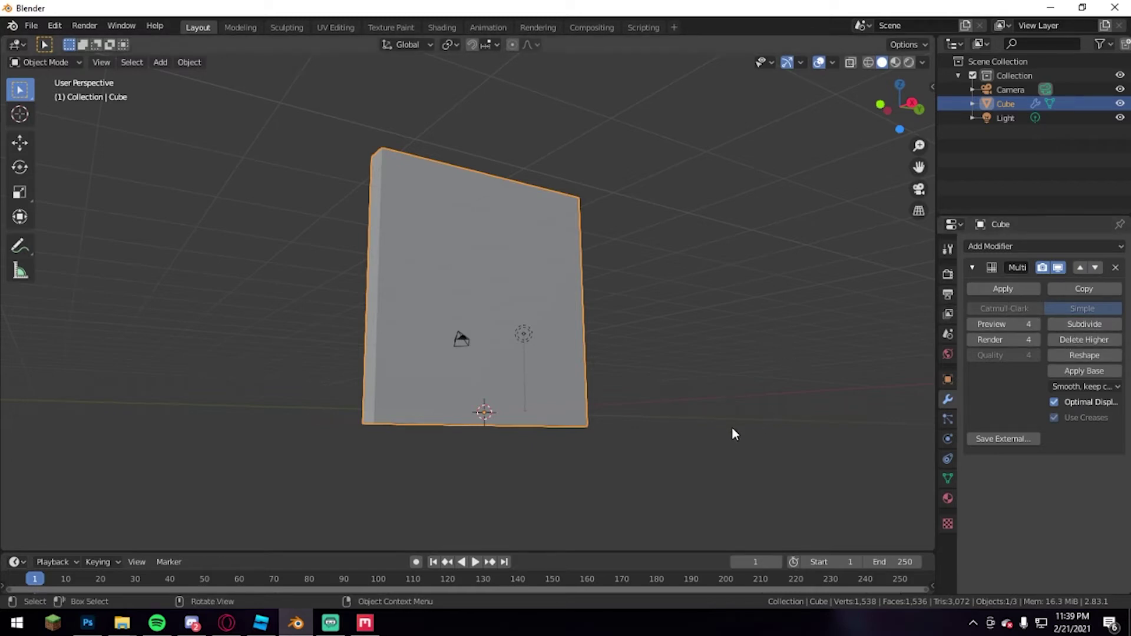
Open the subdivided slab in the Sculpting workspace.
middle_drag(814, 349, 675, 378)
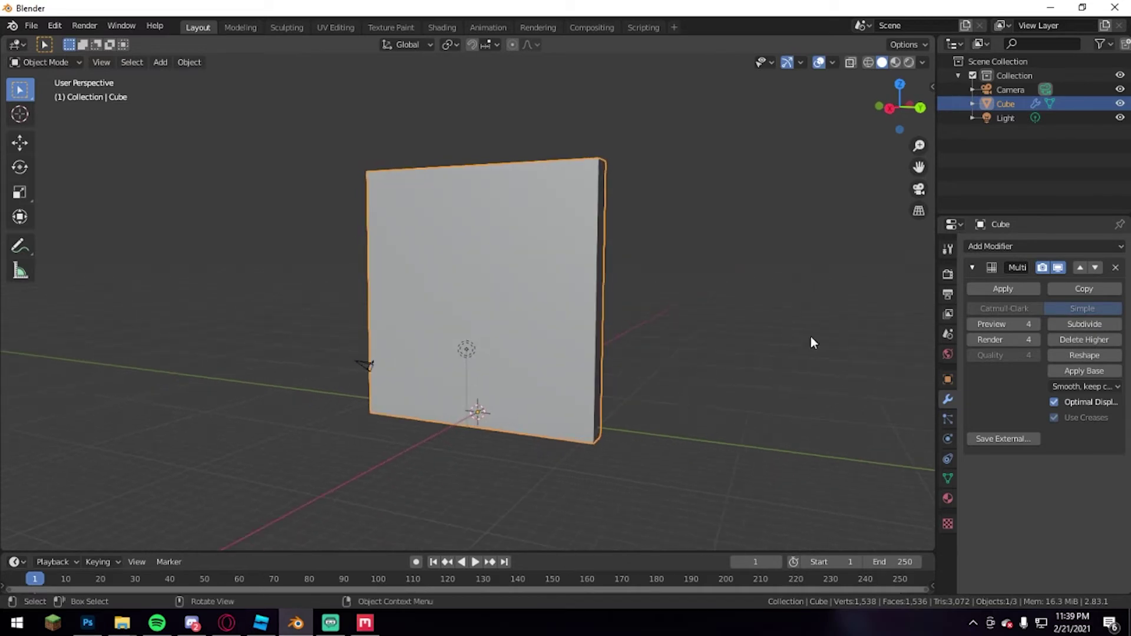
click(891, 107)
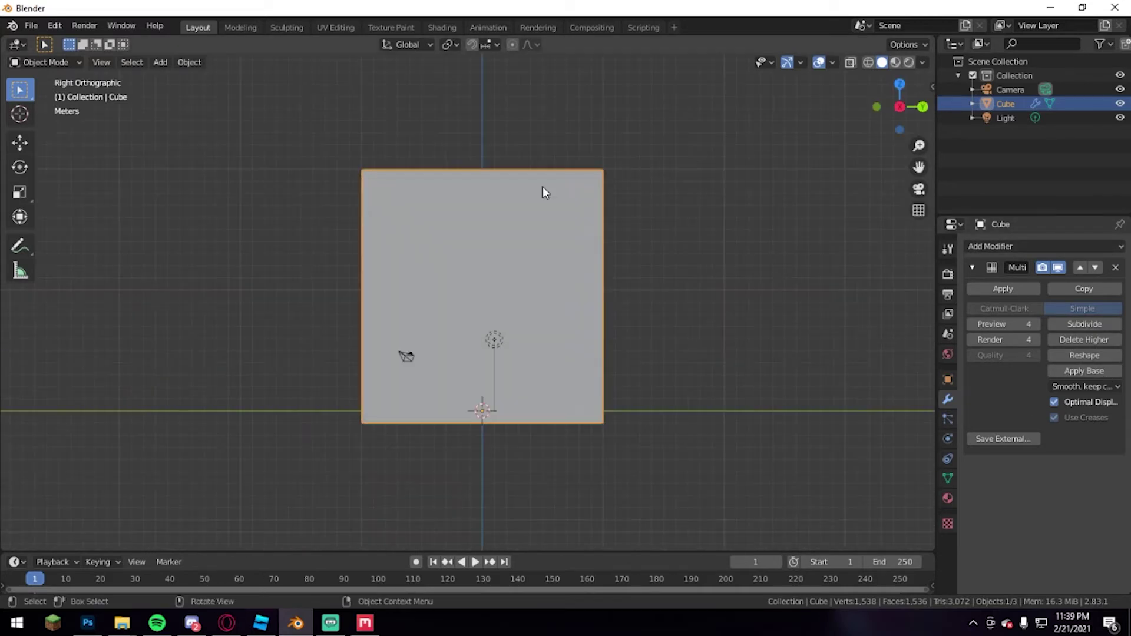
click(287, 28)
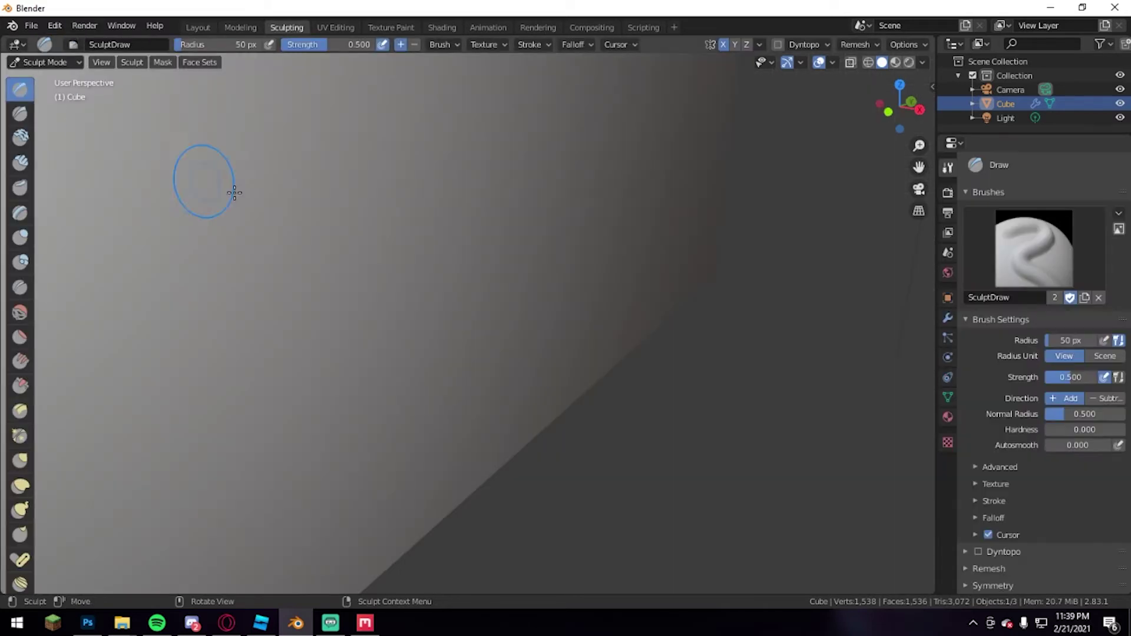
mouse_move(232, 192)
middle_down()
mouse_move(563, 247)
mouse_move(583, 228)
middle_up()
scroll(583, 227, down, 8)
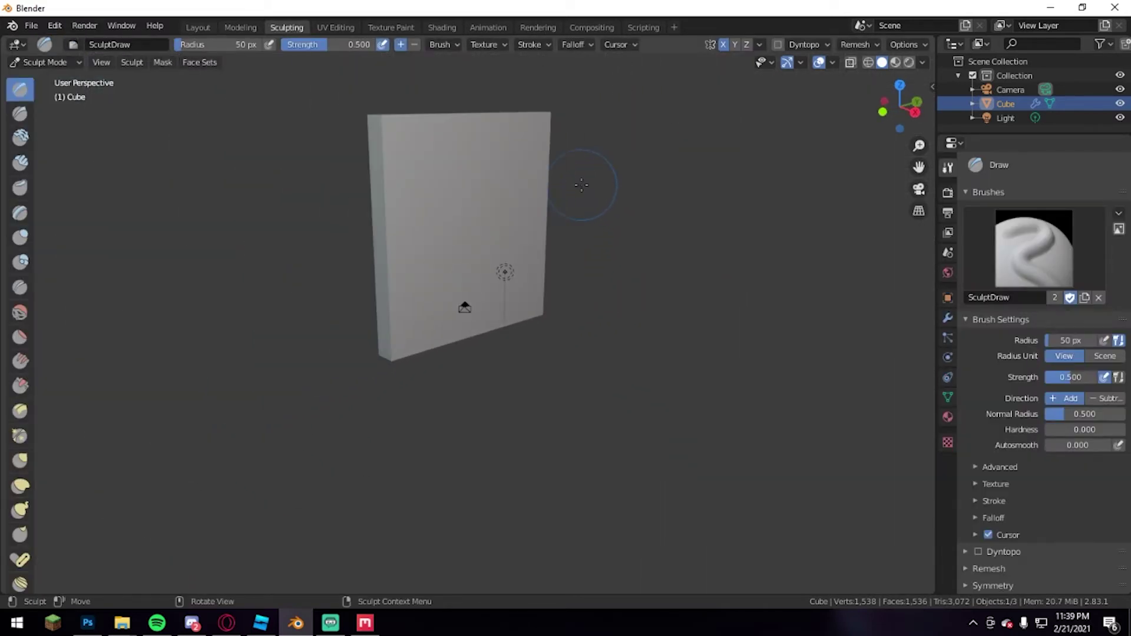
scroll(587, 171, up, 2)
scroll(571, 167, down, 1)
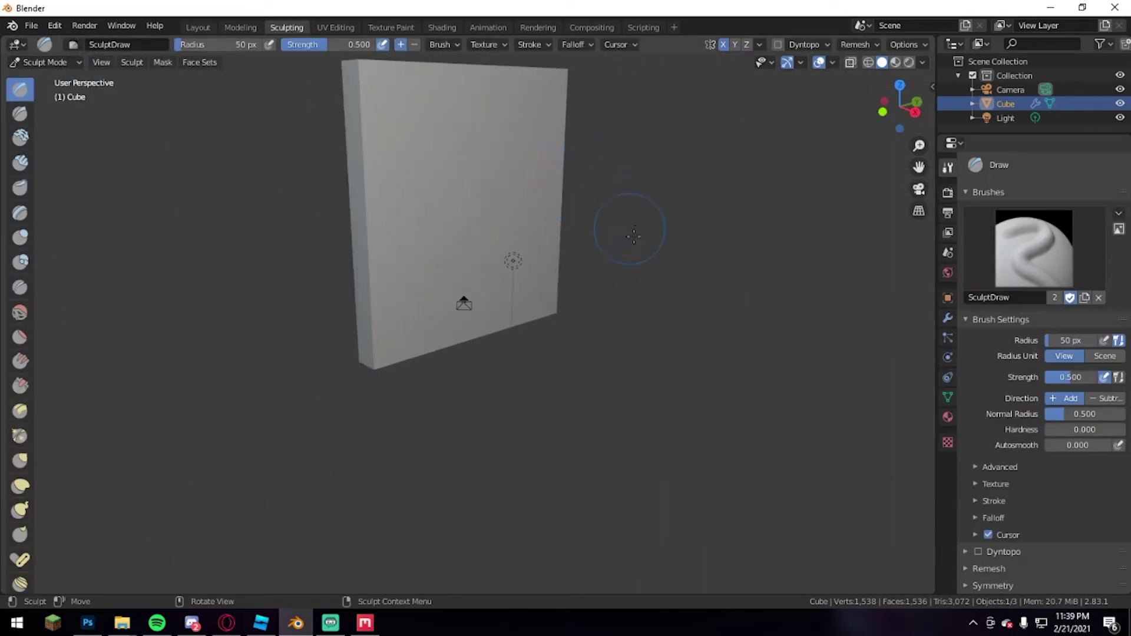
shift+middle_drag(633, 236, 638, 297)
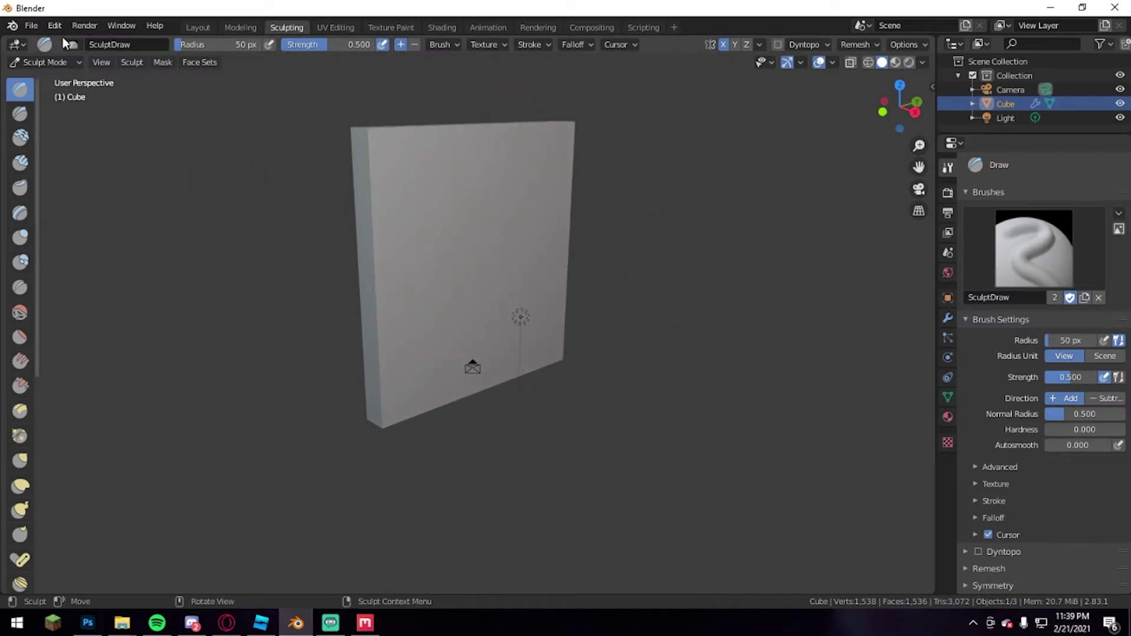
Append all brushes from the Brush folder of rock_brushes.blend on the Desktop.
click(31, 25)
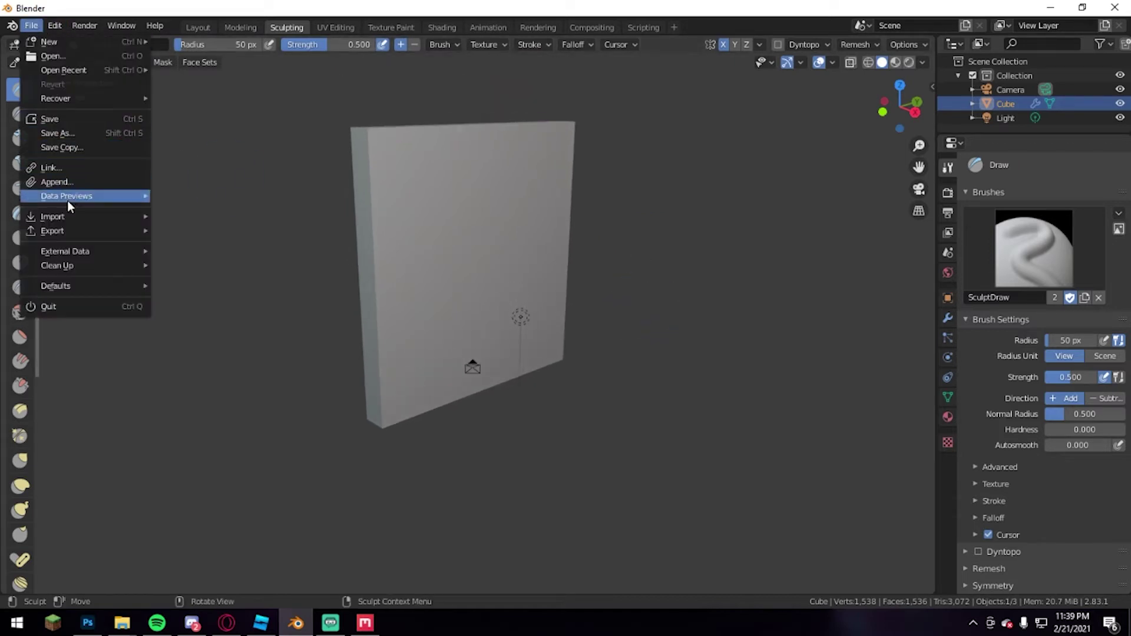
click(56, 182)
click(258, 271)
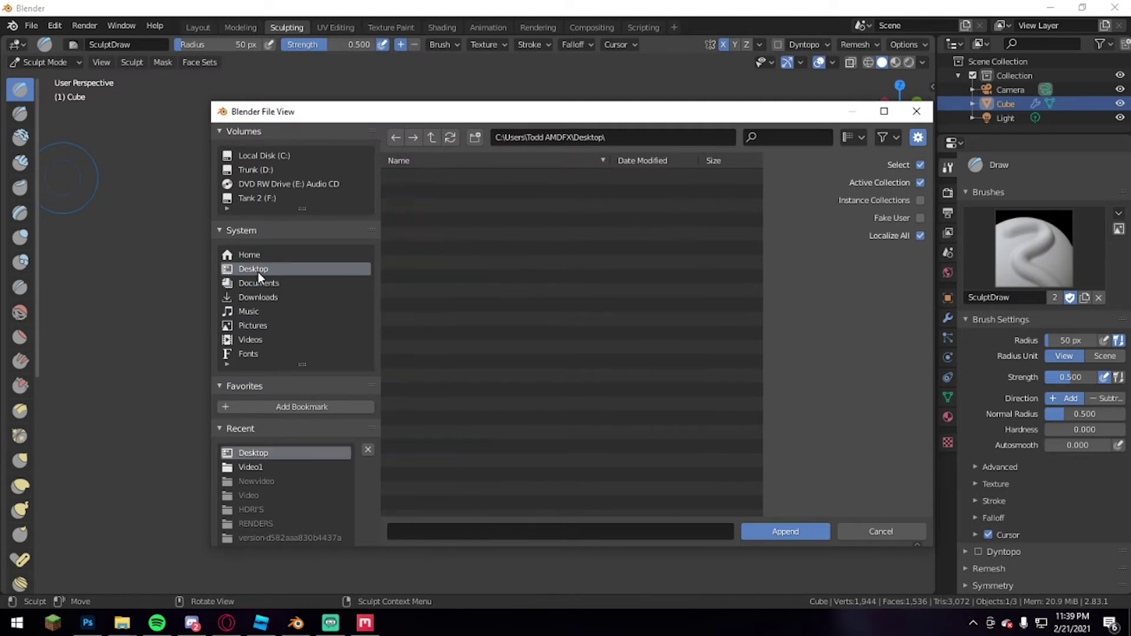
double_click(419, 236)
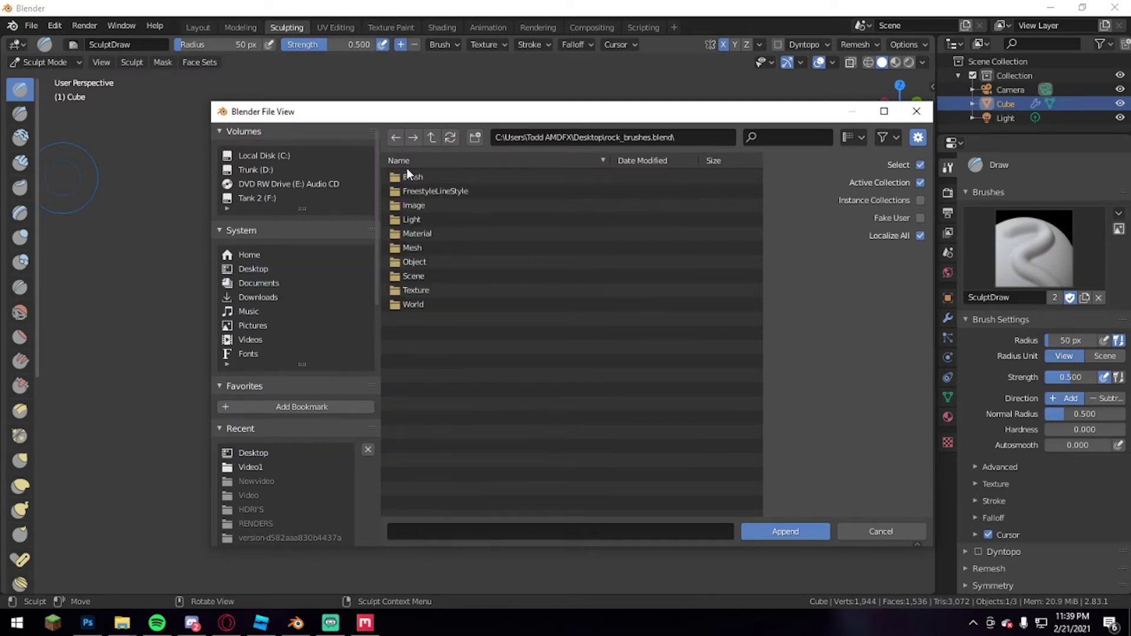
double_click(414, 177)
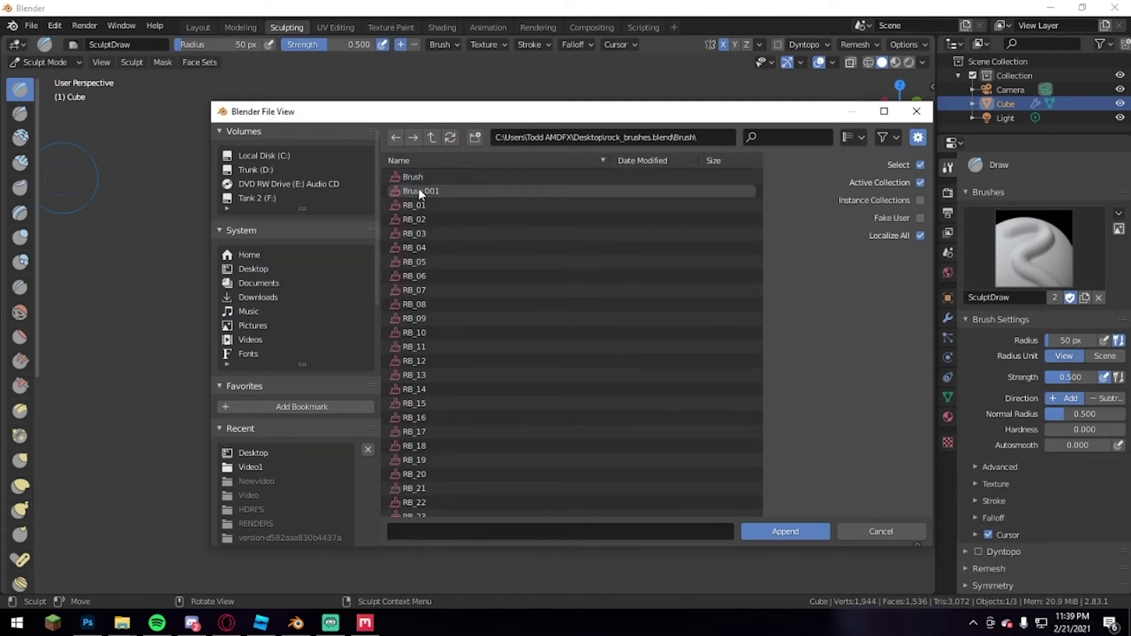
key(a)
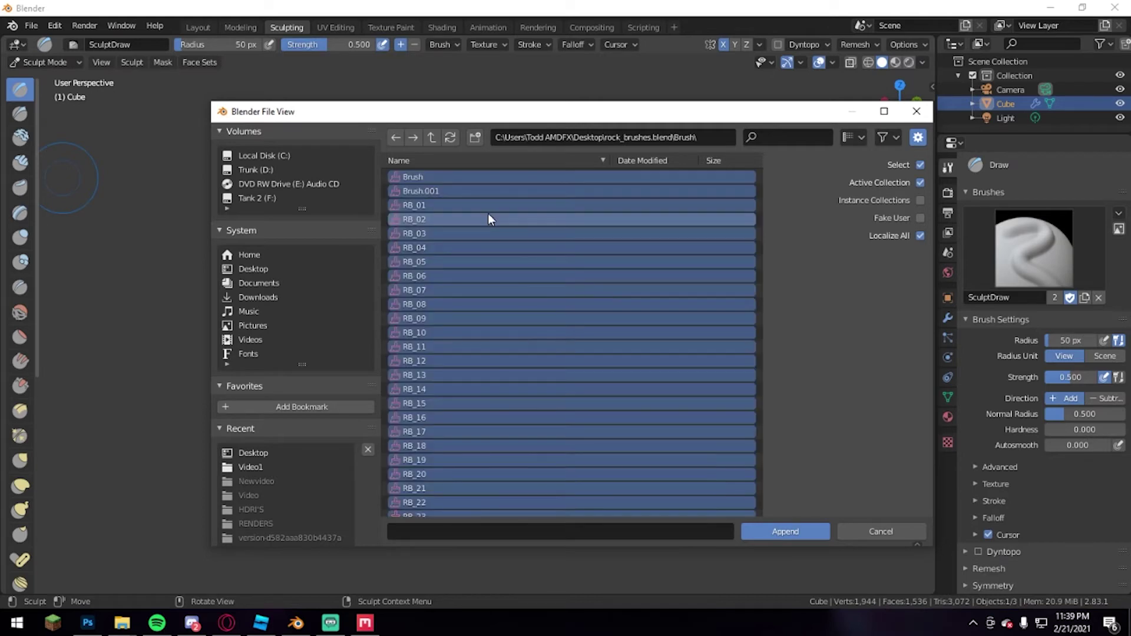
click(776, 533)
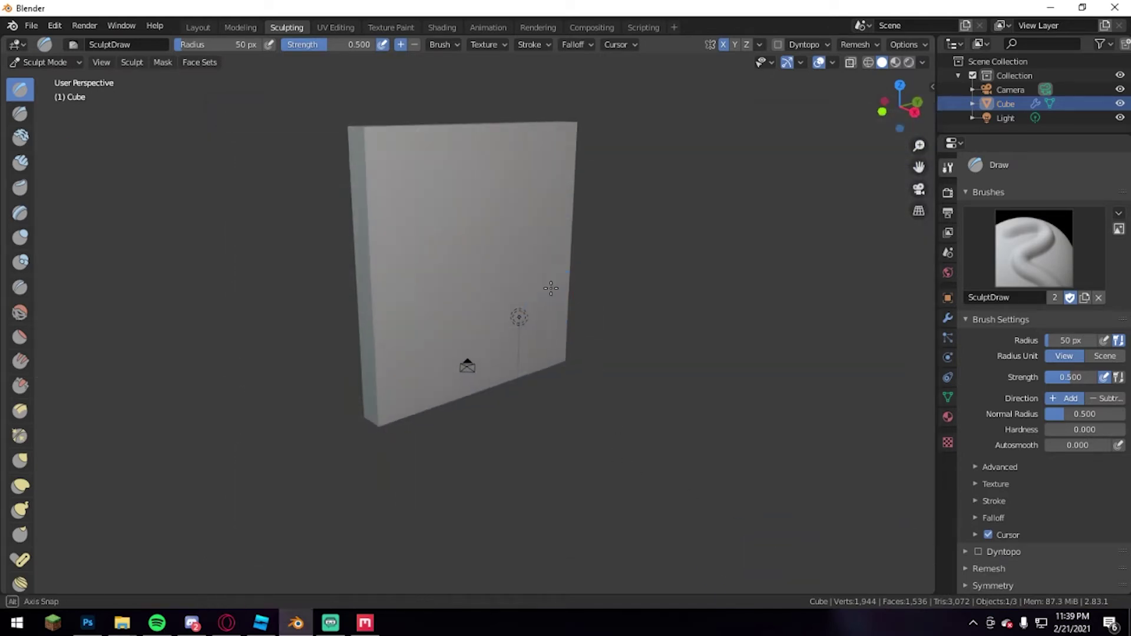
Turn off the X mirror in the sculpt symmetry settings.
mouse_move(562, 288)
middle_down()
mouse_move(379, 245)
mouse_move(434, 280)
mouse_move(583, 321)
middle_up()
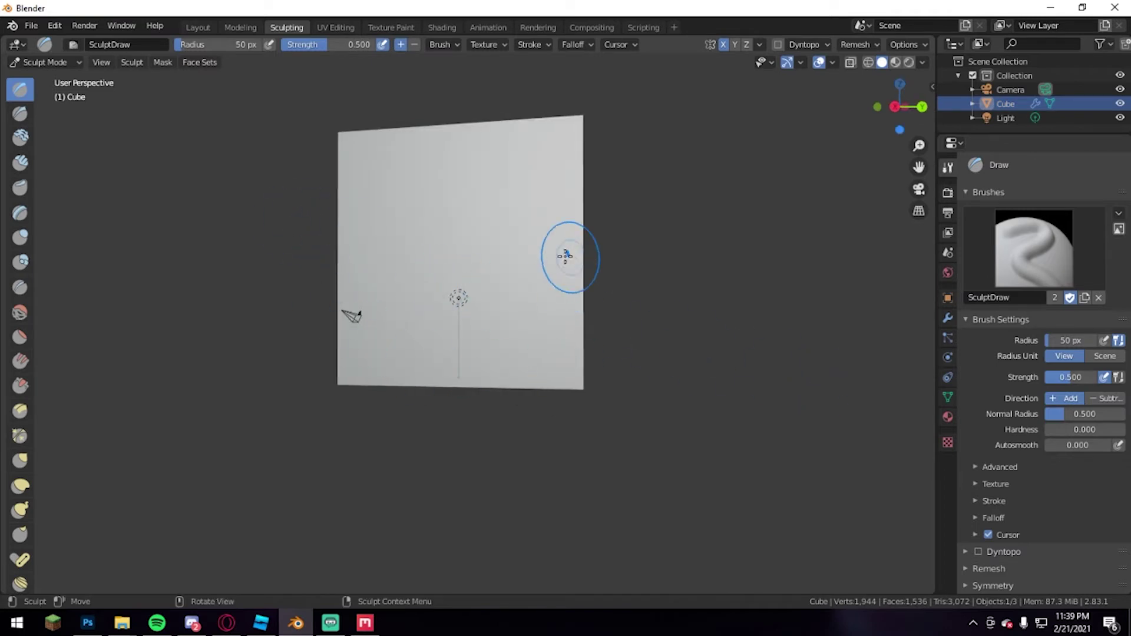
middle_drag(628, 240, 645, 251)
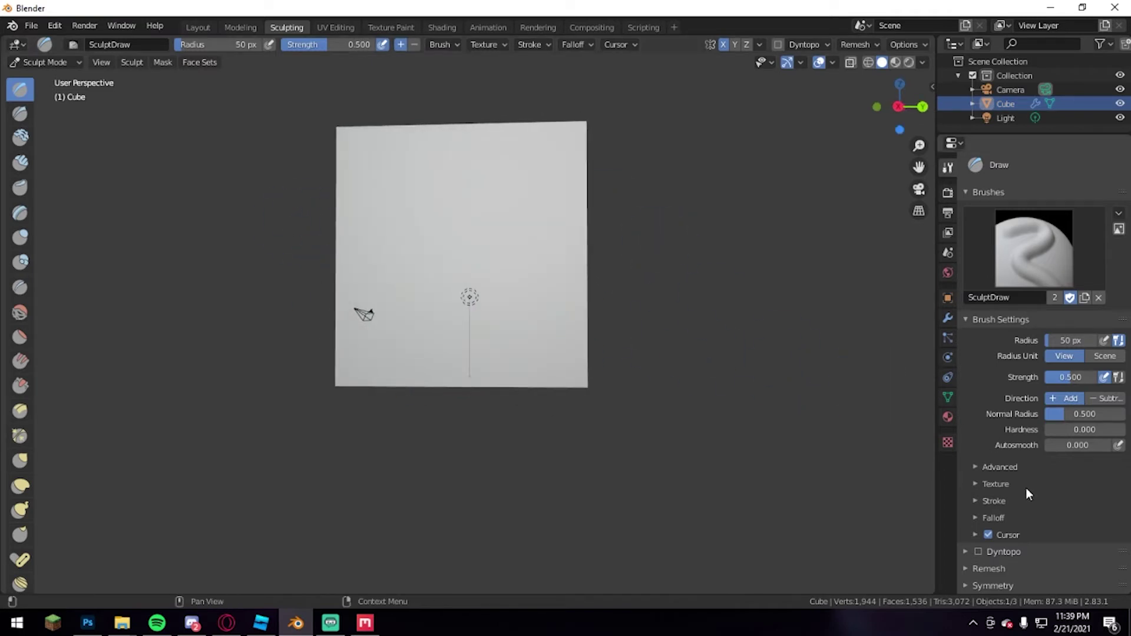
scroll(1026, 487, down, 2)
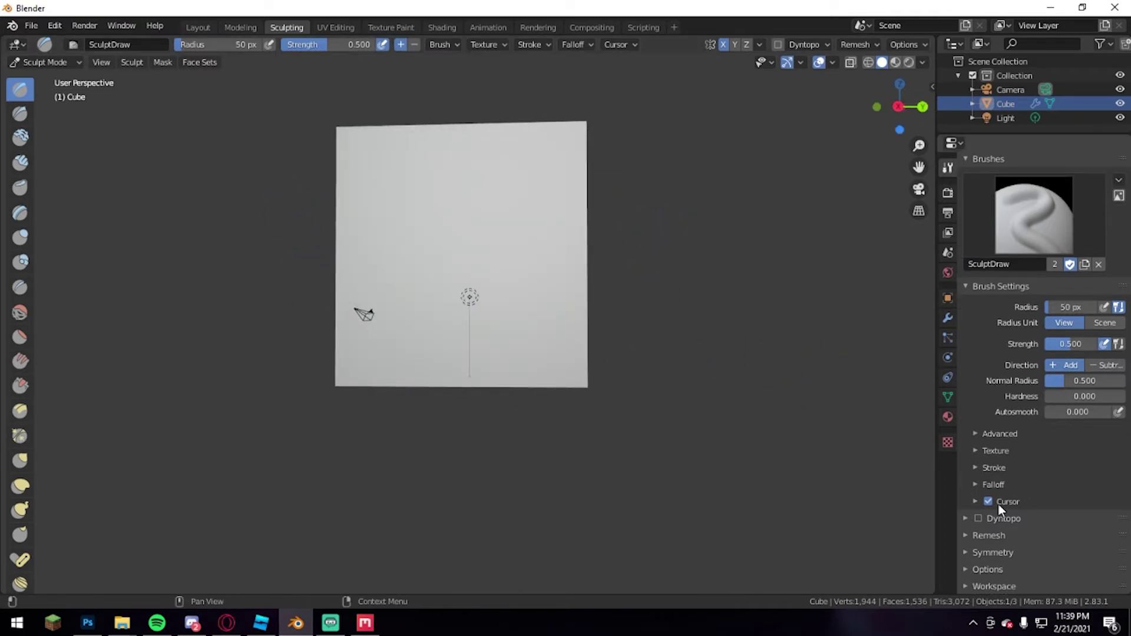
click(964, 553)
scroll(1030, 490, down, 5)
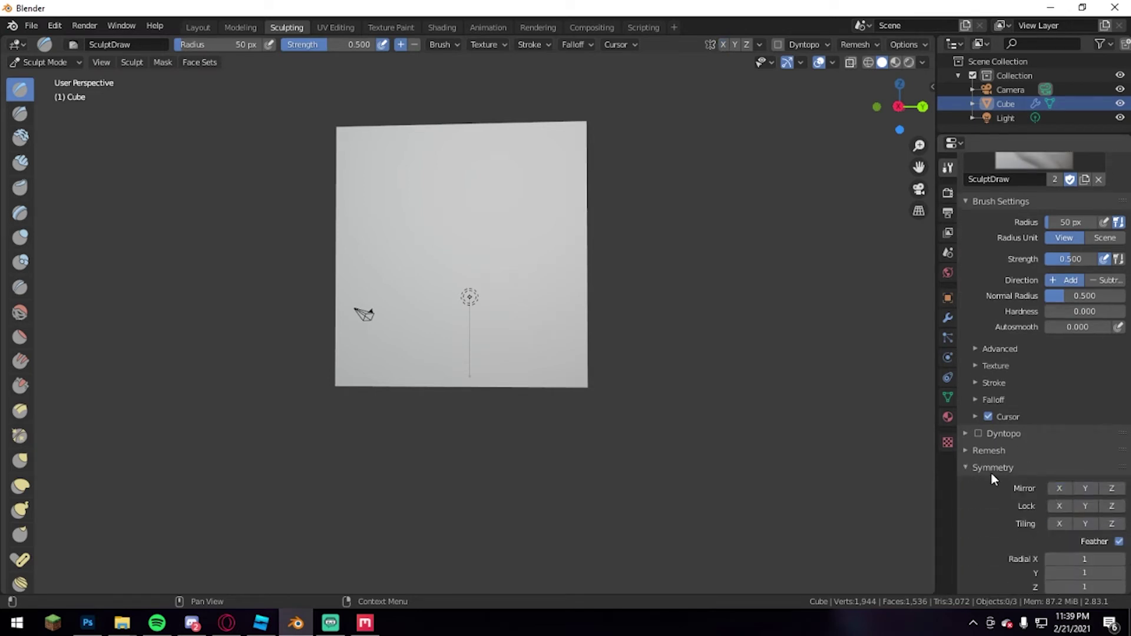
click(969, 469)
Sculpt rocky relief across the slab's large front face with the RB_32 brush at 50 px radius and 0.727 strength.
click(1032, 242)
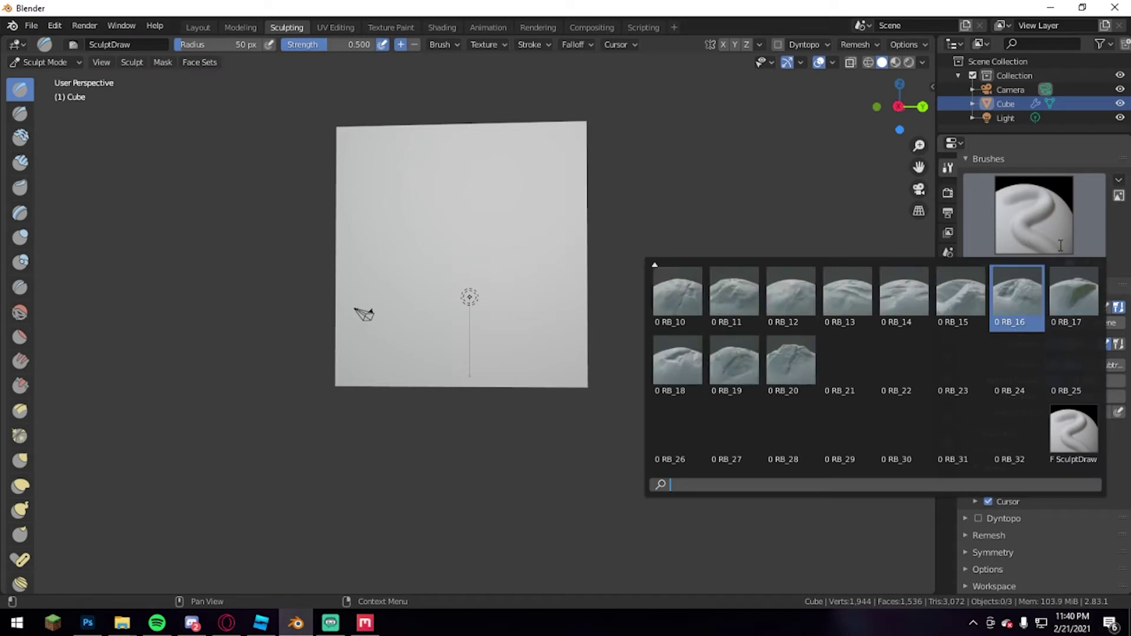
click(1028, 435)
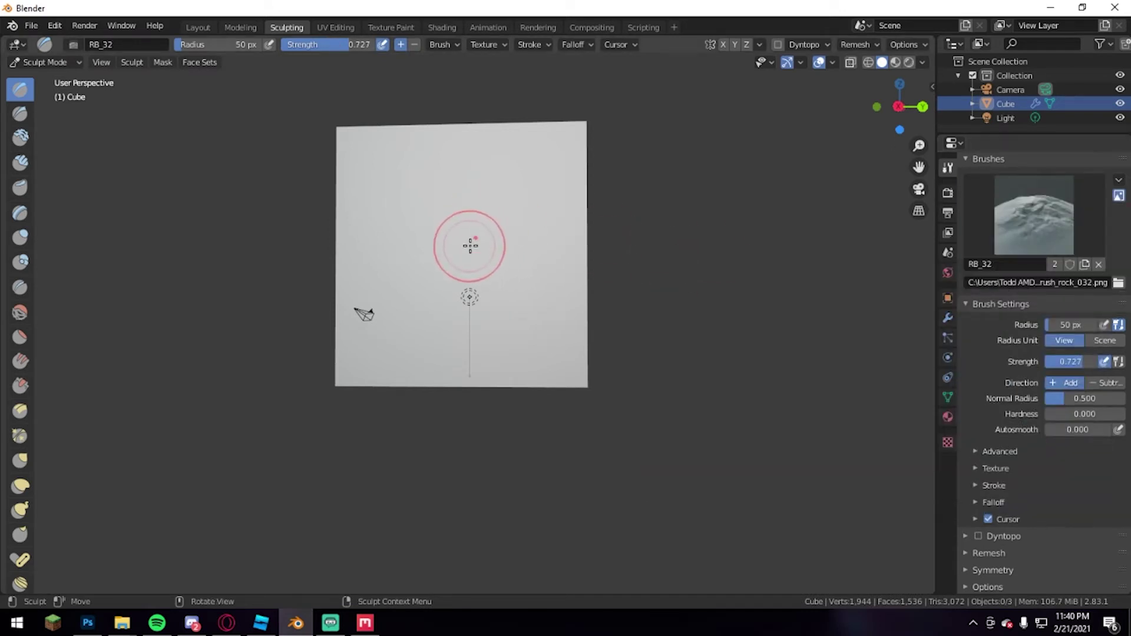
drag(515, 261, 642, 492)
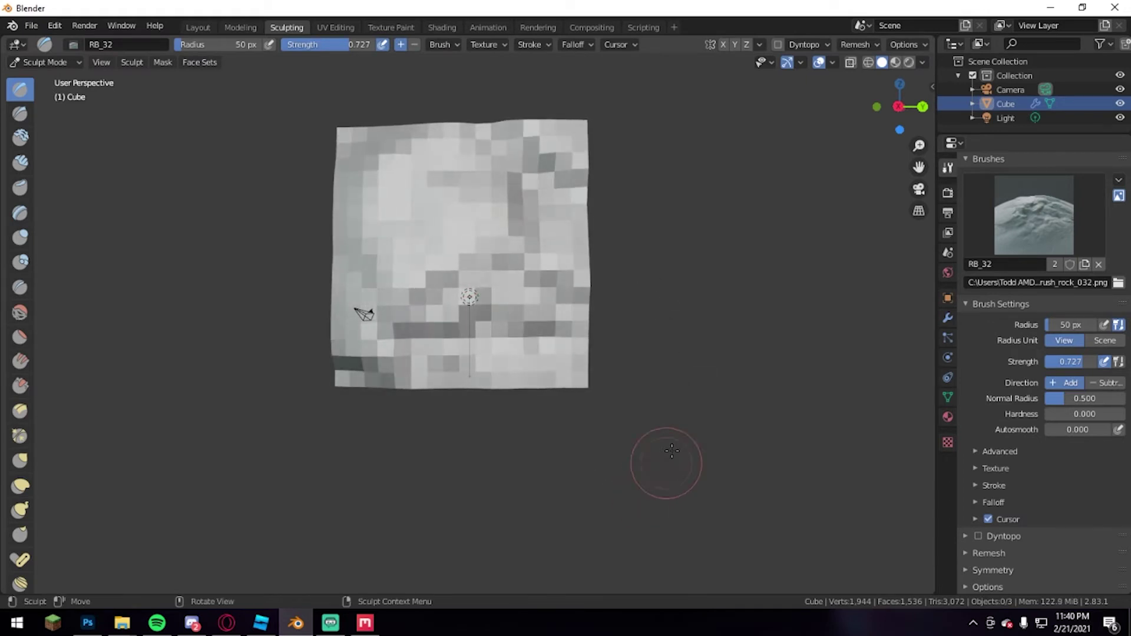
mouse_move(664, 462)
middle_down()
mouse_move(637, 383)
mouse_move(571, 354)
mouse_move(580, 338)
mouse_move(567, 310)
mouse_move(660, 288)
mouse_move(705, 302)
middle_up()
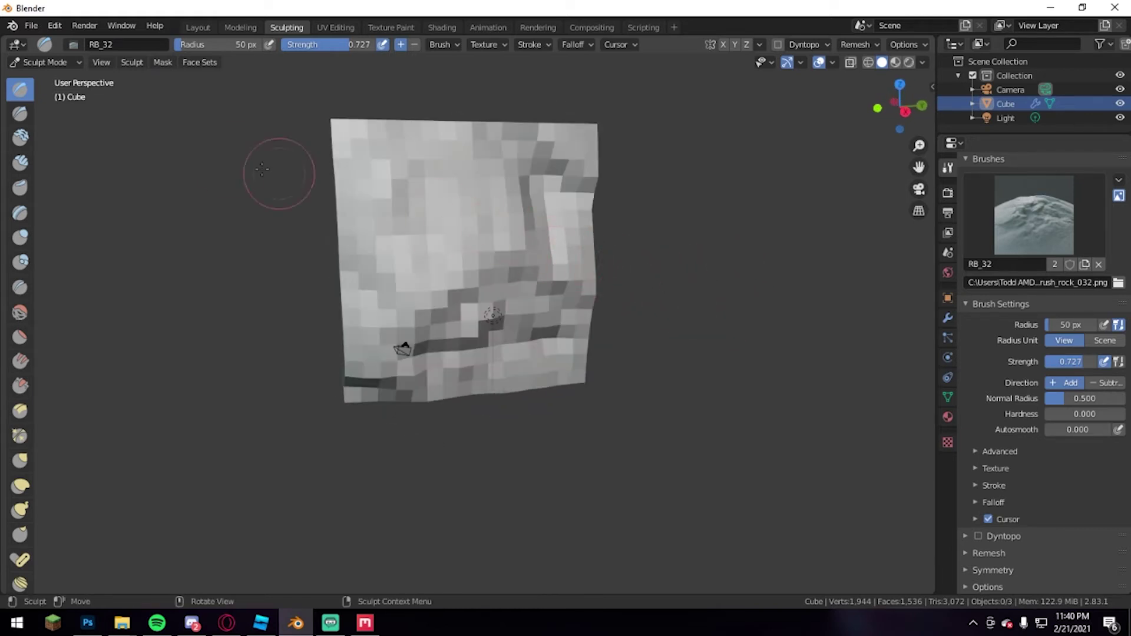
Return to the Layout workspace and split the 3D viewport into two side-by-side areas.
click(200, 27)
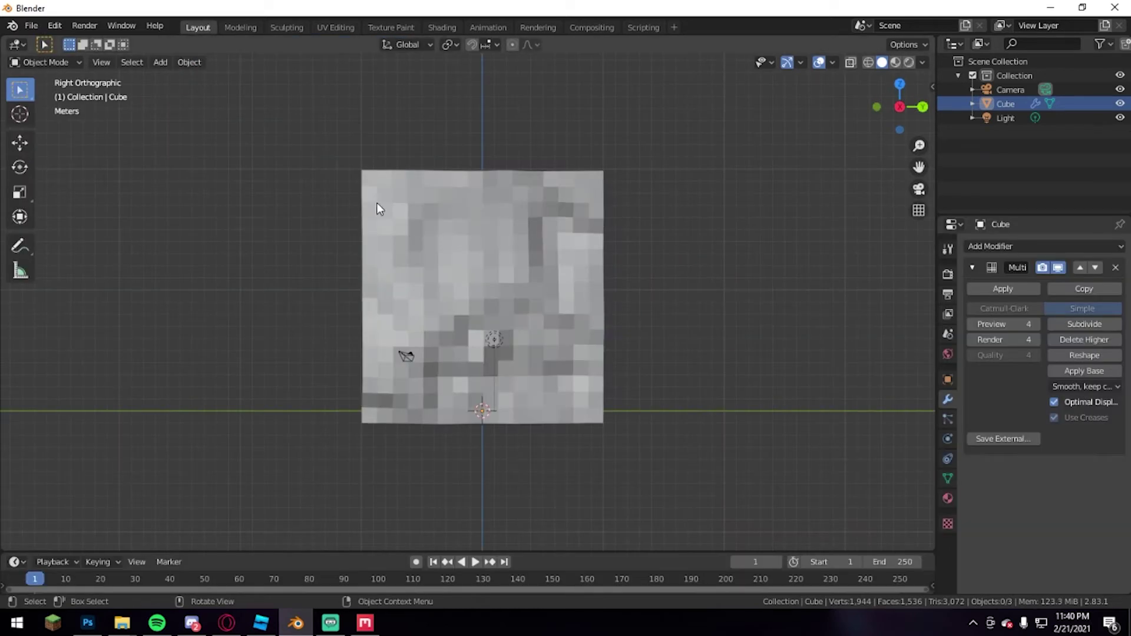
middle_drag(511, 283, 495, 272)
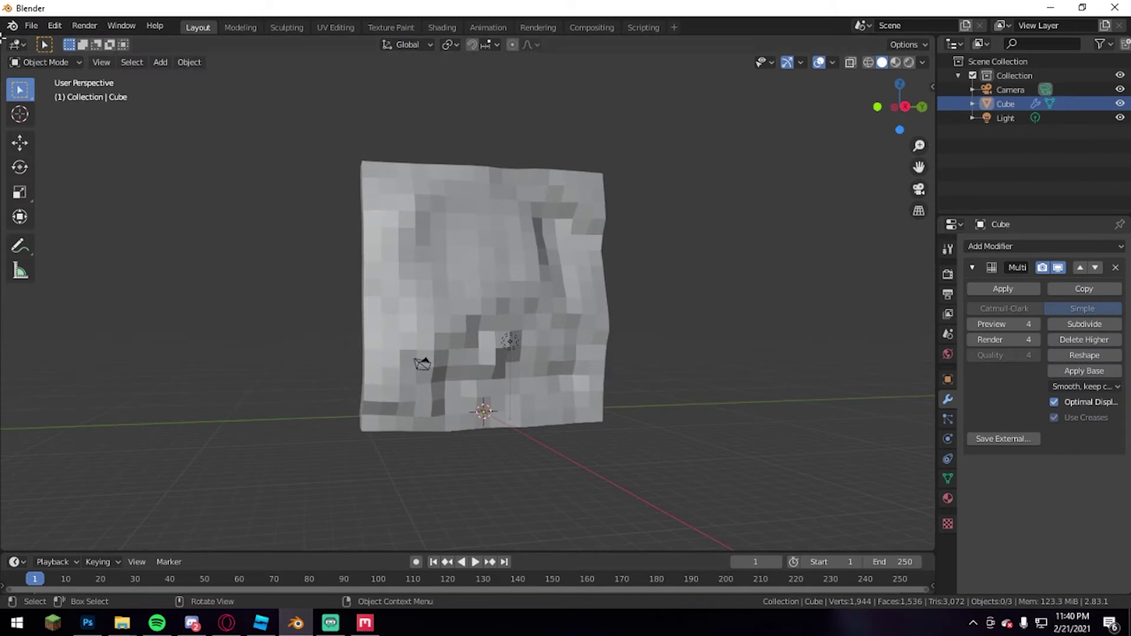
drag(5, 39, 457, 121)
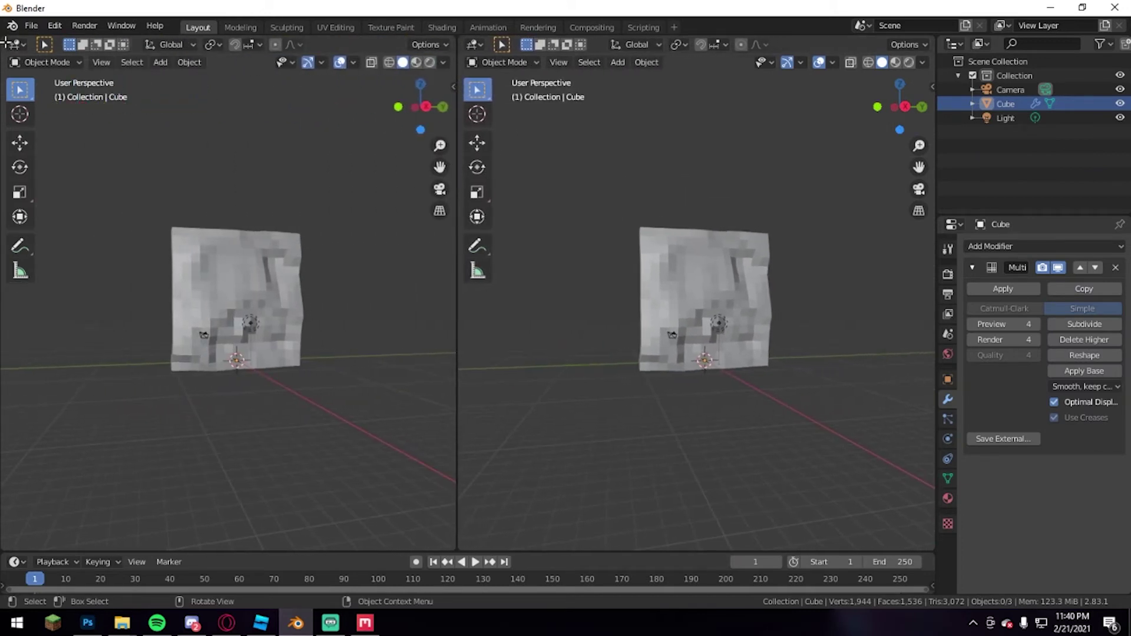
Split the left viewport into upper and lower areas, set them to UV Editor and Shader Editor, and hide the node sidebar.
drag(3, 66, 19, 303)
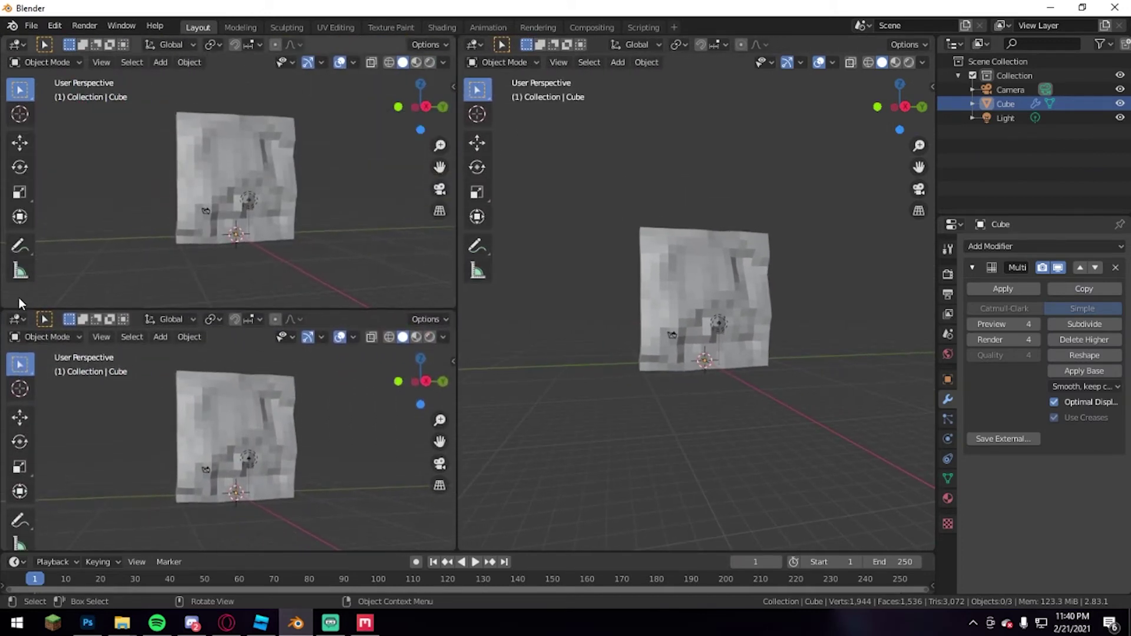
click(16, 45)
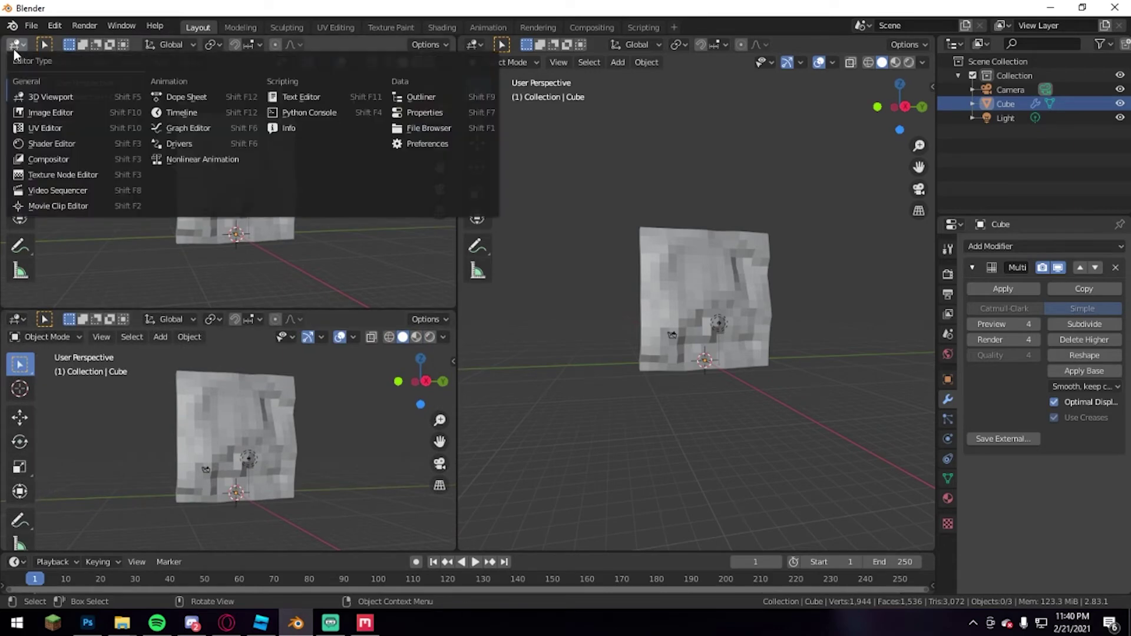
click(59, 128)
click(16, 321)
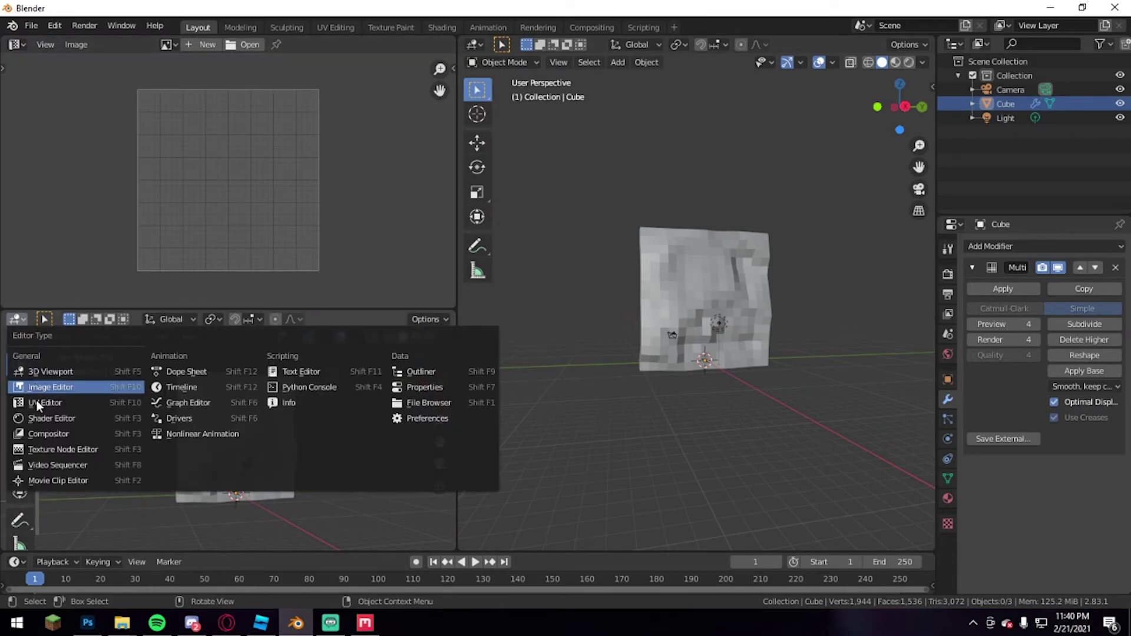
click(42, 421)
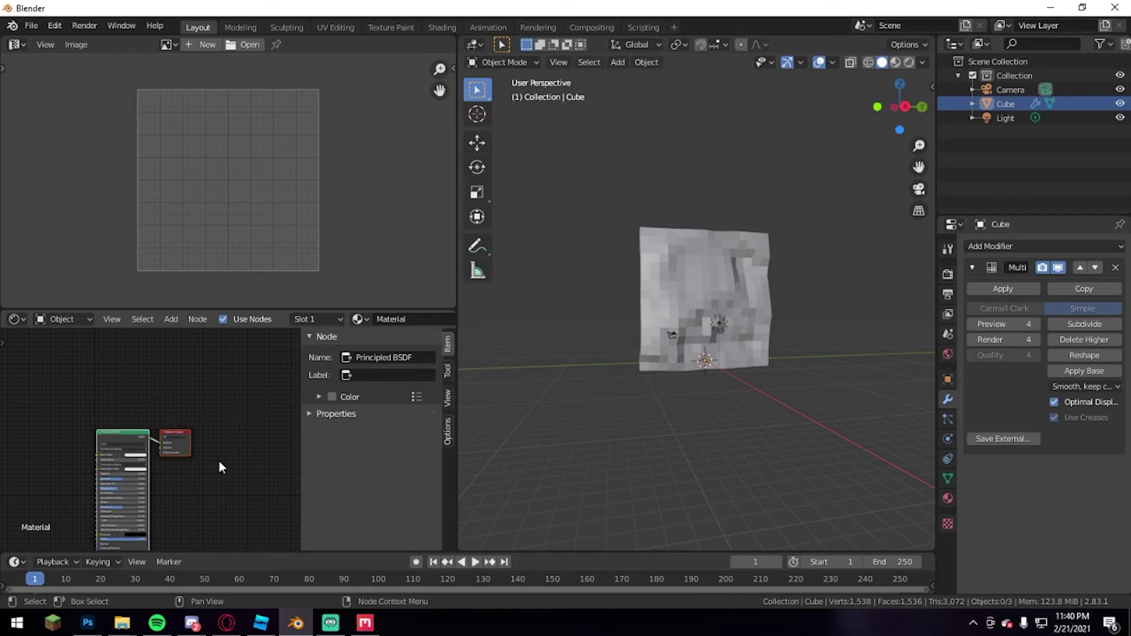
key(n)
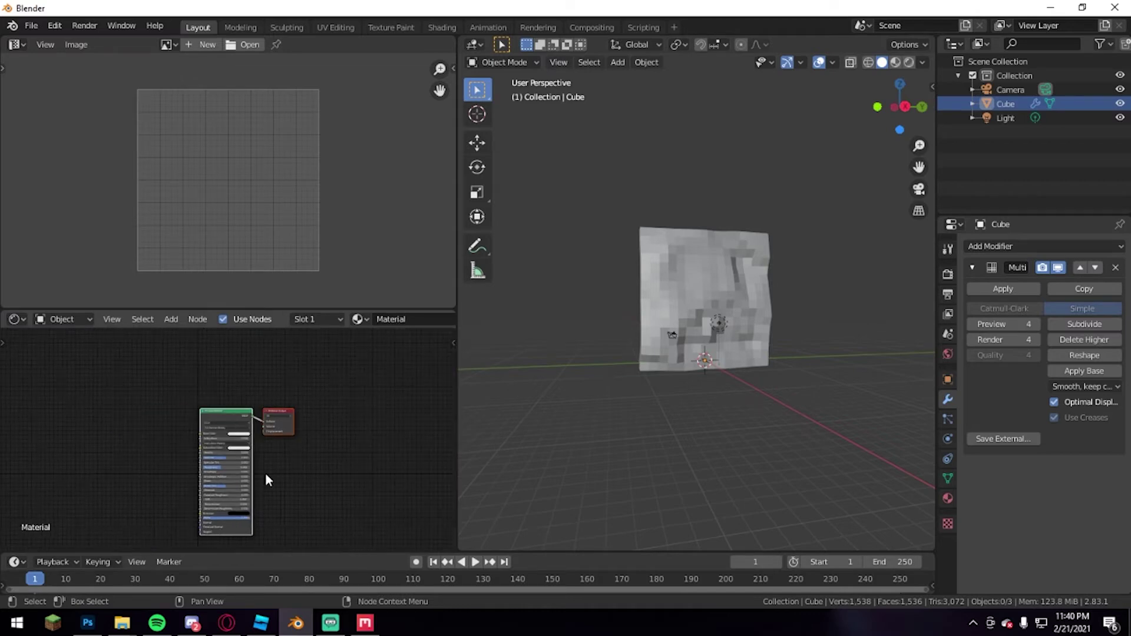
Select the slab and add an Image Texture node beside the Principled BSDF in its material.
middle_drag(298, 434, 341, 409)
scroll(168, 389, up, 6)
middle_drag(167, 413, 186, 418)
click(699, 259)
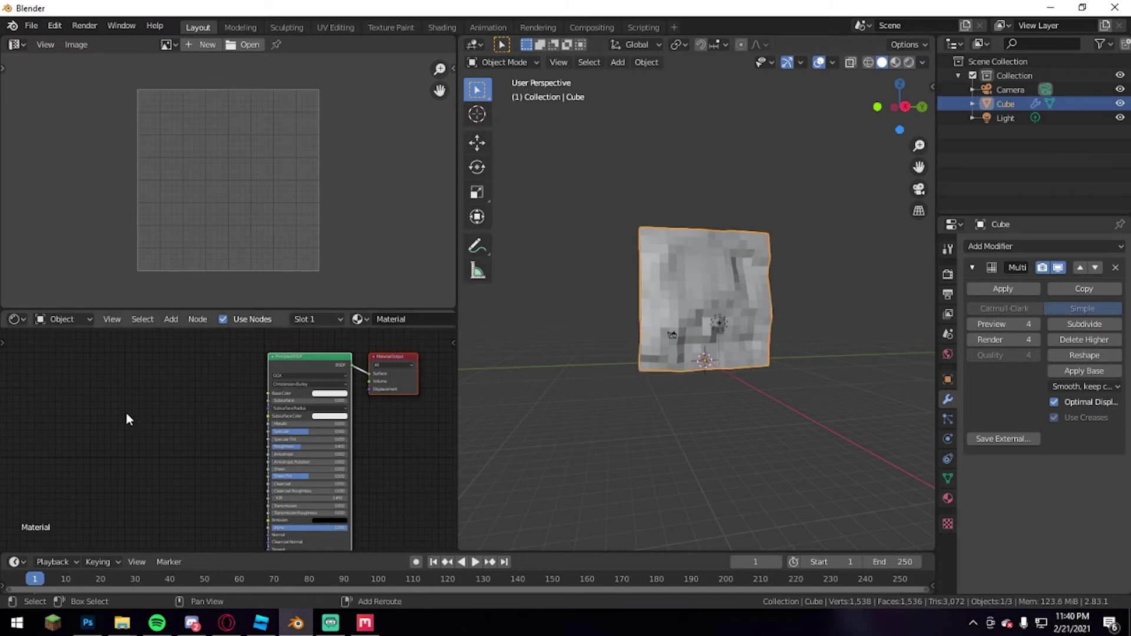
key(shift+a)
mouse_move(87, 478)
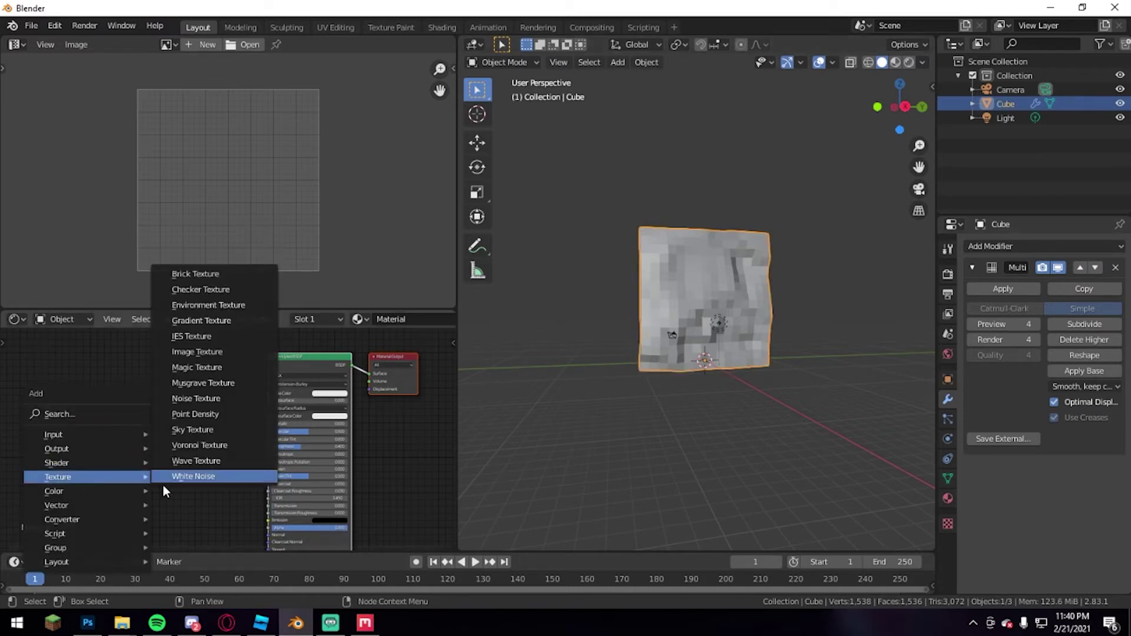
click(194, 352)
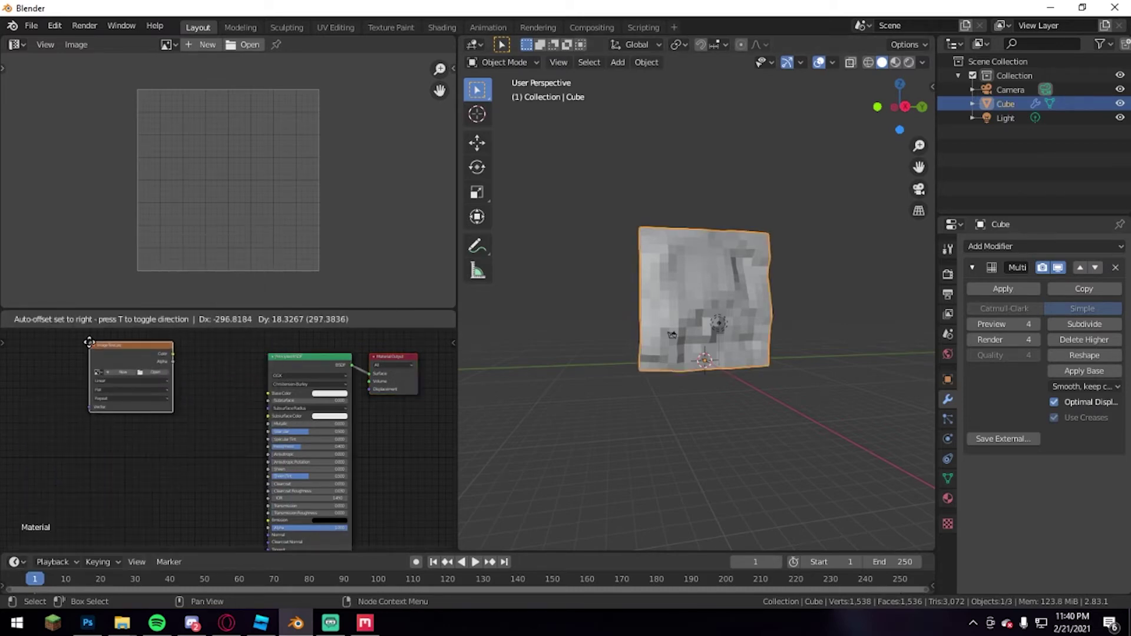
click(85, 363)
key(ctrl+z)
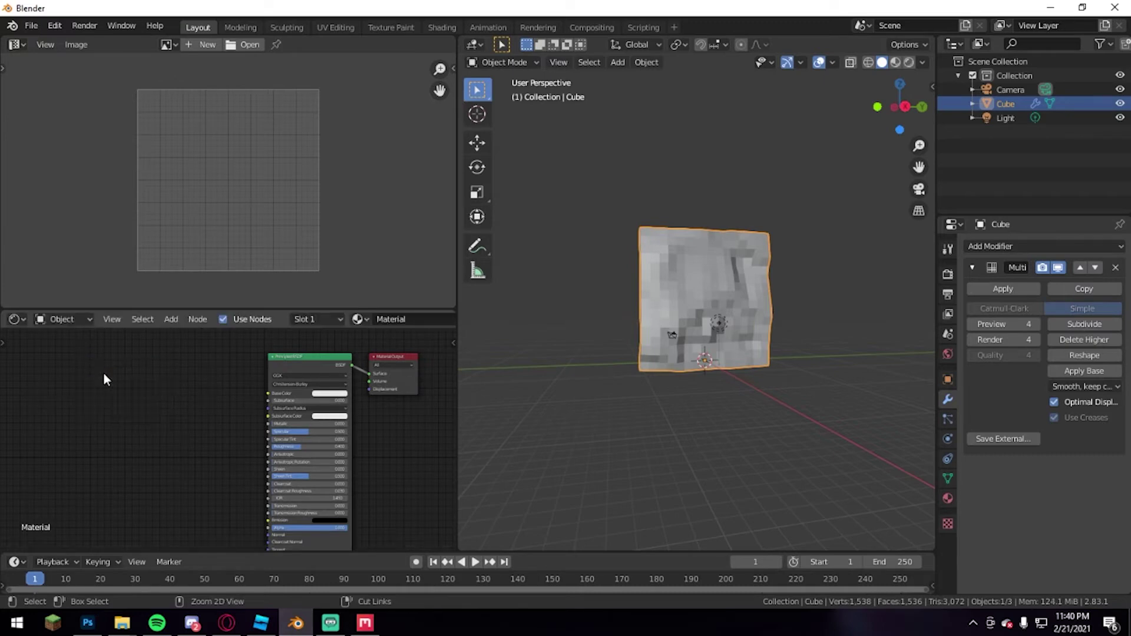
key(ctrl+shift+z)
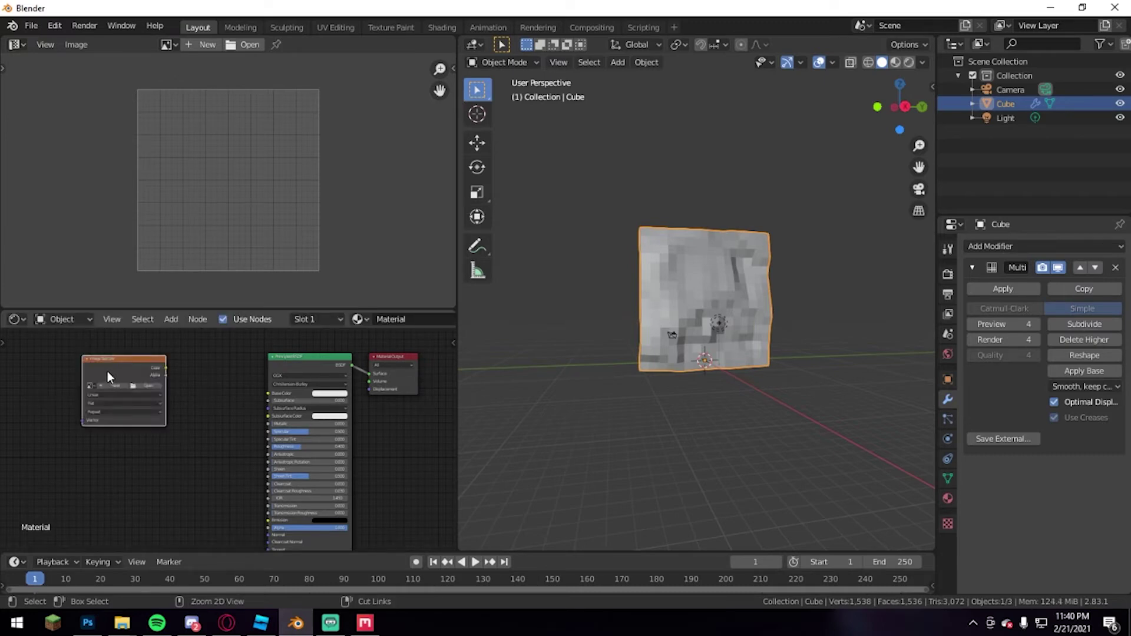
Duplicate the Image Texture node twice and stack the copies below the original.
scroll(168, 391, down, 1)
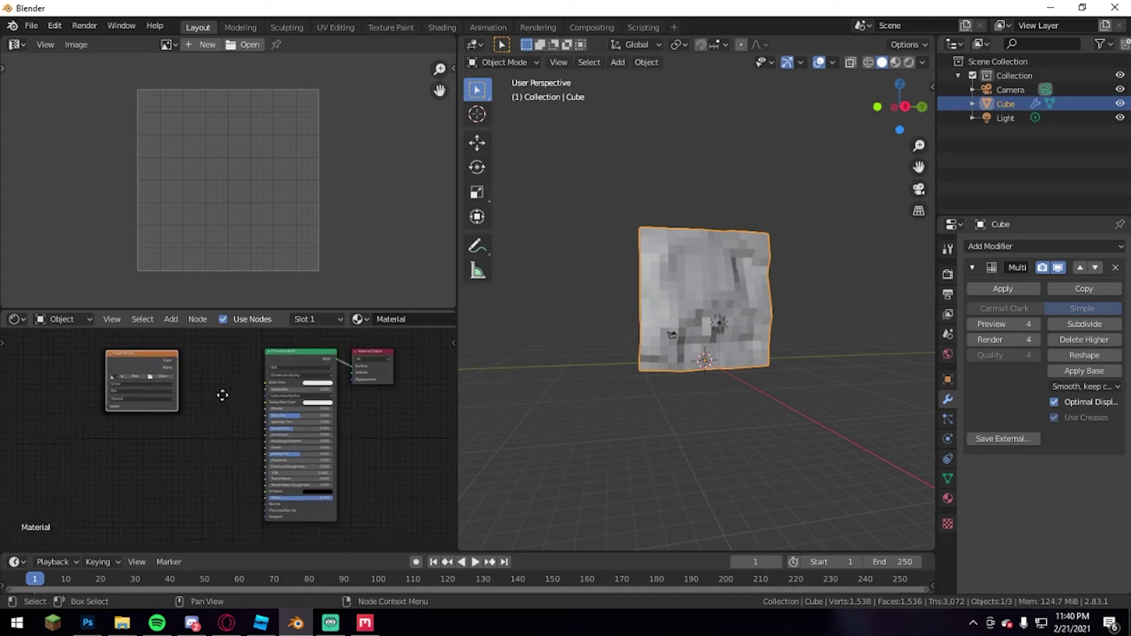
shift+scroll(151, 341, down, 3)
key(shift+d)
click(143, 461)
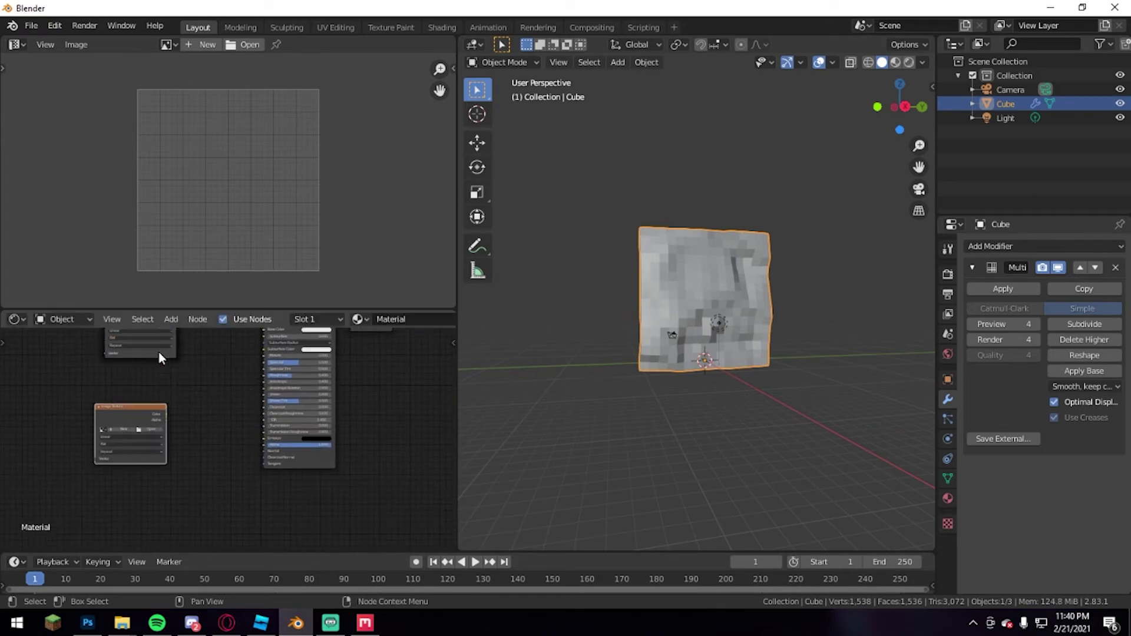
key(shift+d)
click(147, 544)
scroll(211, 404, up, 3)
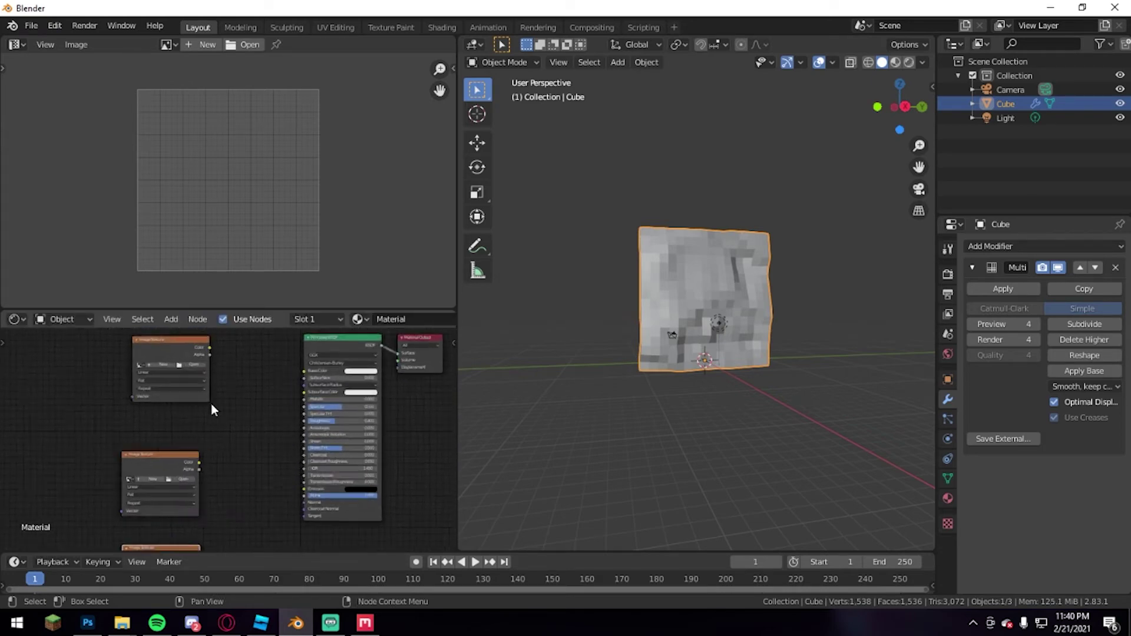
shift+scroll(188, 371, up, 1)
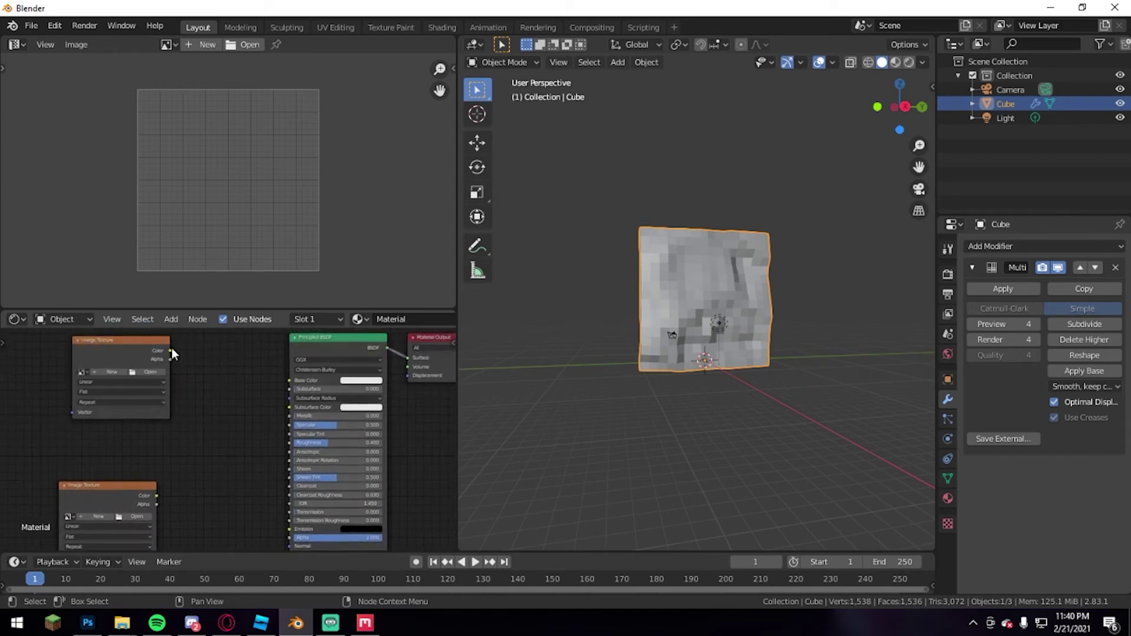
Connect the first texture's Color output to Base Color and the second texture's Color output to Roughness.
drag(171, 350, 287, 381)
scroll(231, 368, up, 2)
middle_drag(194, 444, 253, 317)
drag(182, 395, 245, 406)
middle_drag(245, 407, 216, 455)
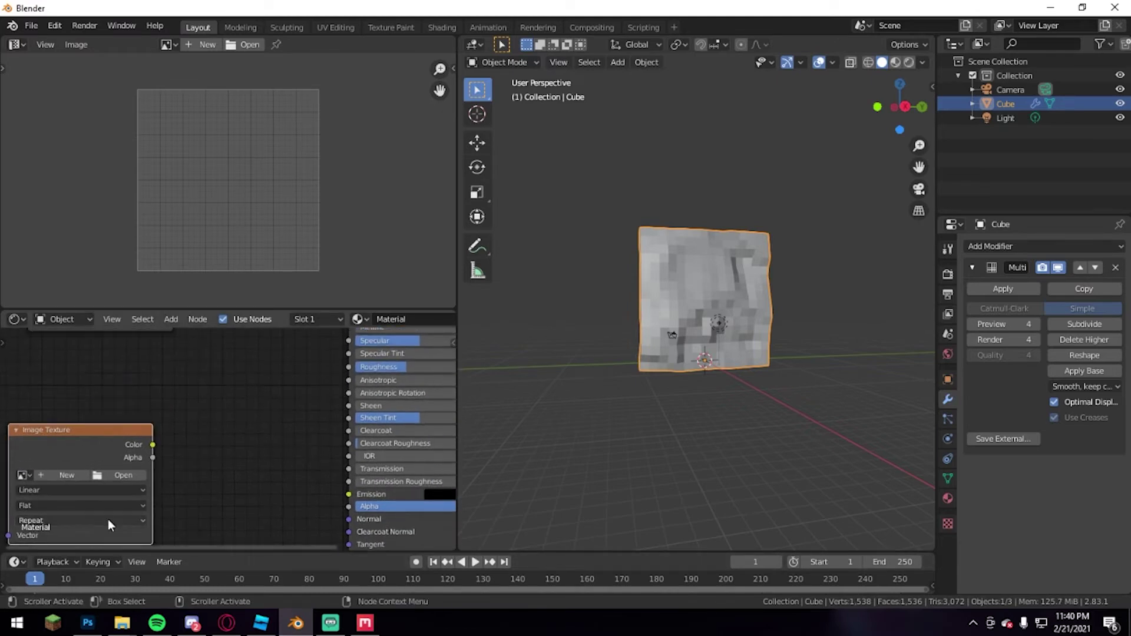
drag(153, 445, 209, 421)
drag(339, 377, 351, 366)
middle_drag(297, 511, 331, 350)
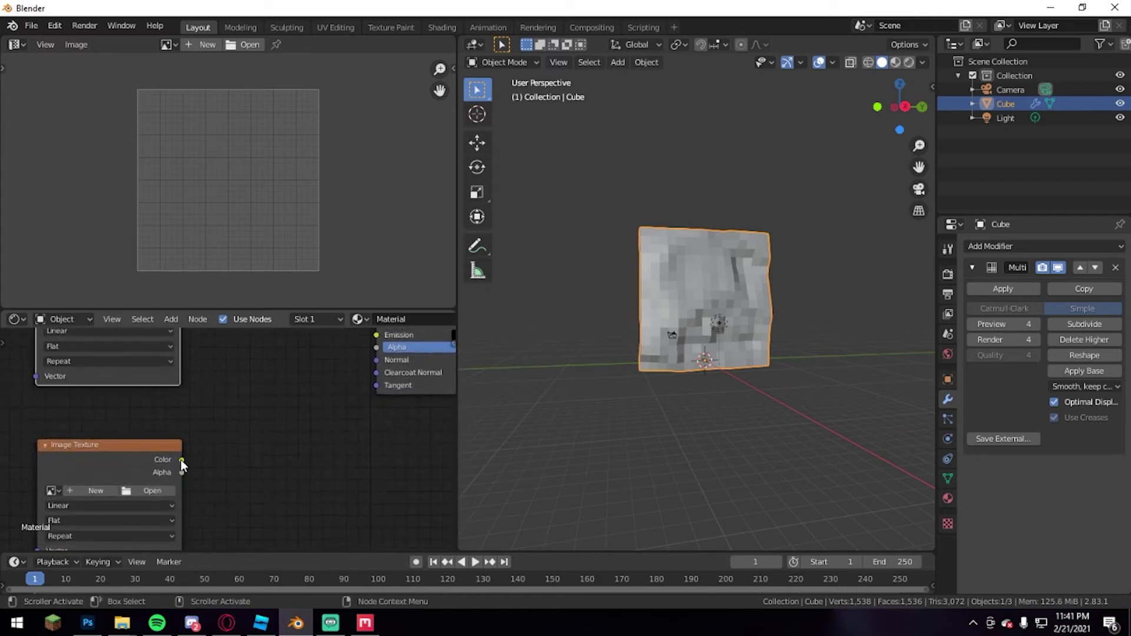
Link the third texture's Color output to the Principled BSDF Normal input and insert a Normal Map node into that link.
drag(181, 459, 375, 360)
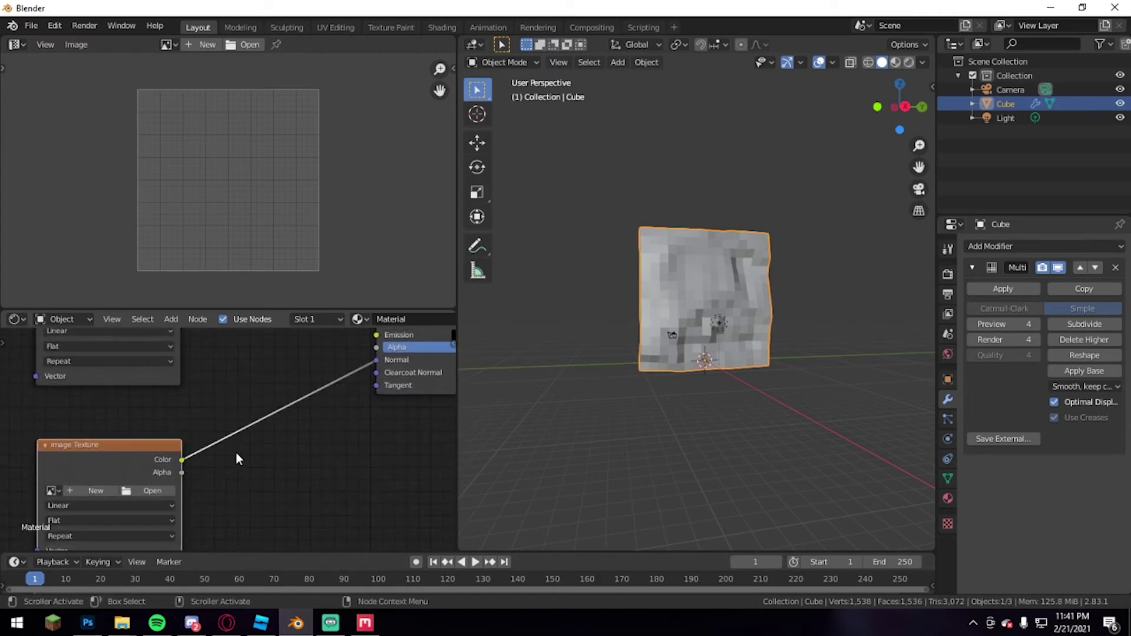
key(shift+a)
click(198, 390)
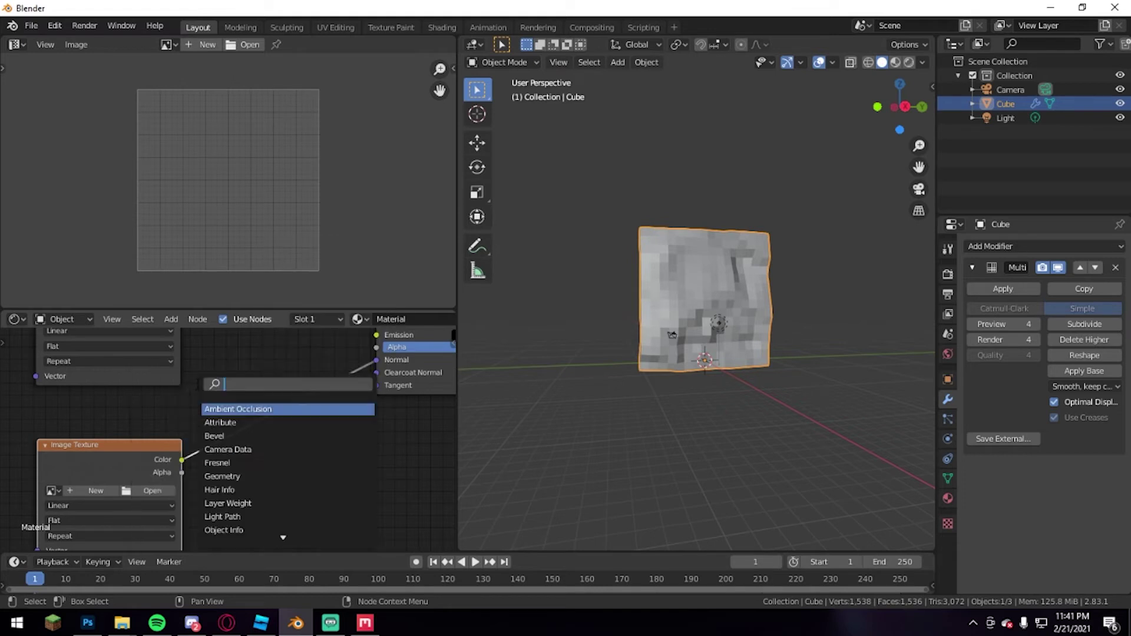
text(norma)
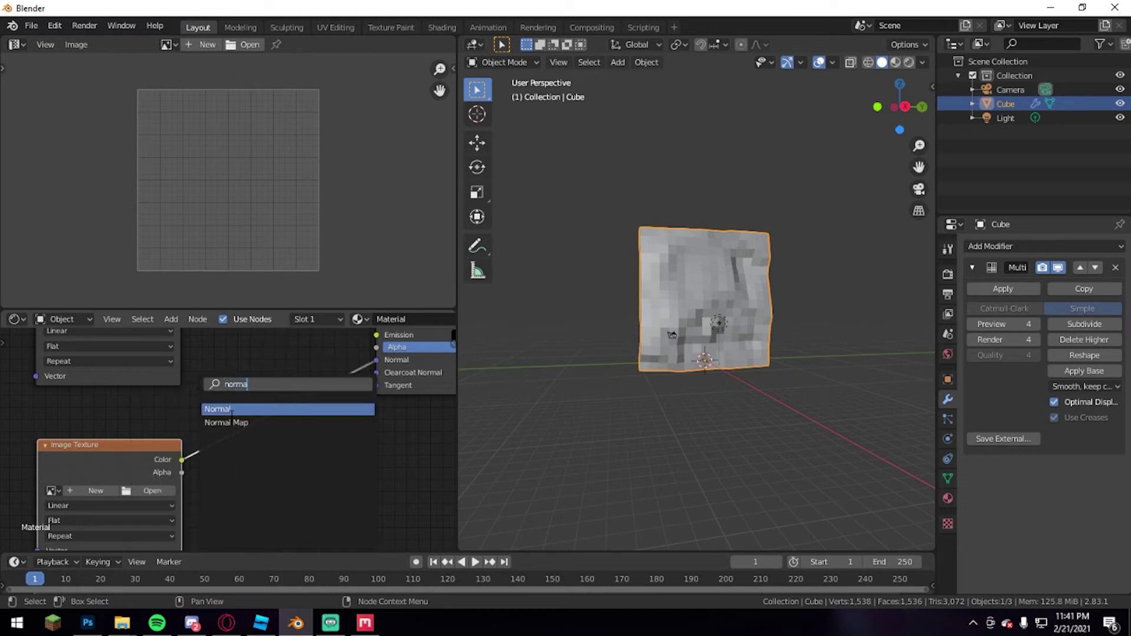
click(227, 422)
click(285, 429)
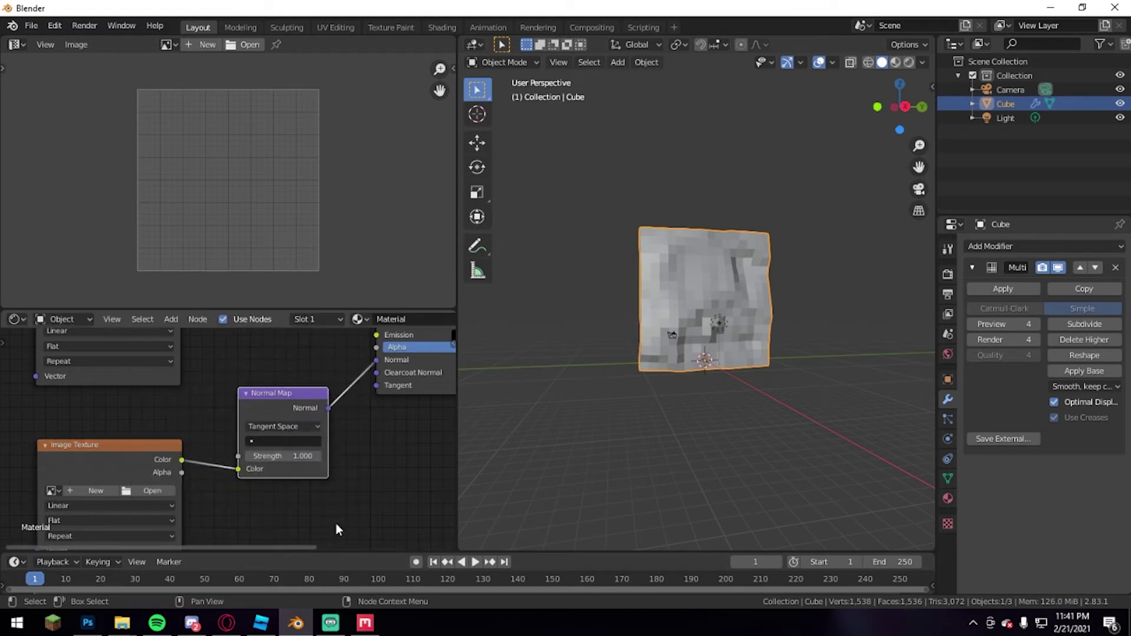
Switch the 3D viewport to Material Preview shading and apply Shade Smooth to the slab.
scroll(223, 451, down, 5)
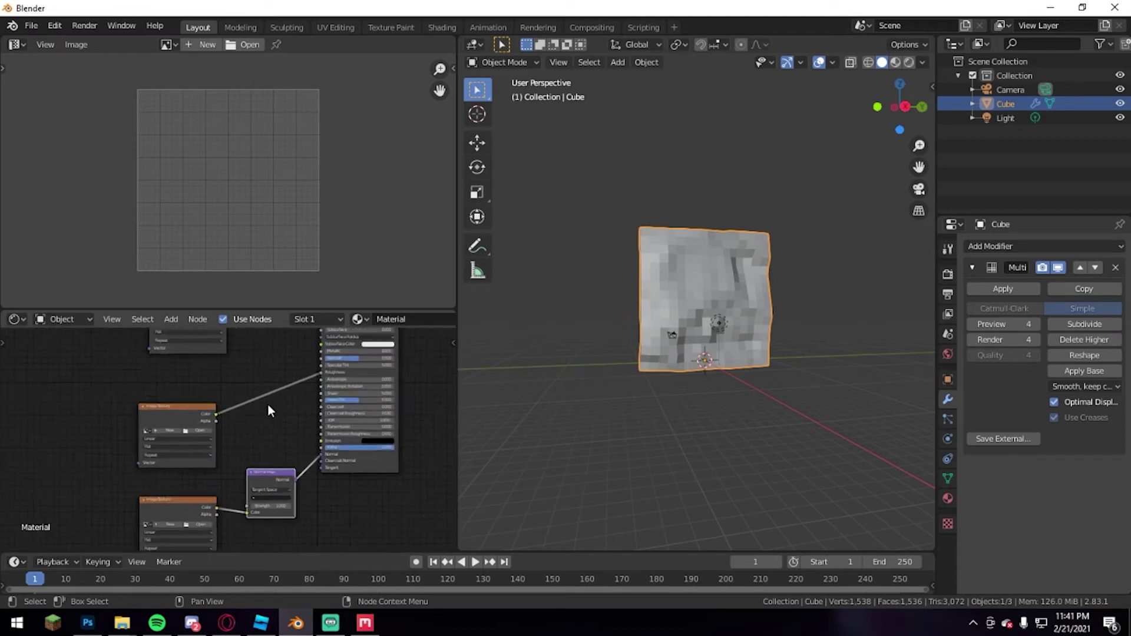
scroll(268, 411, down, 1)
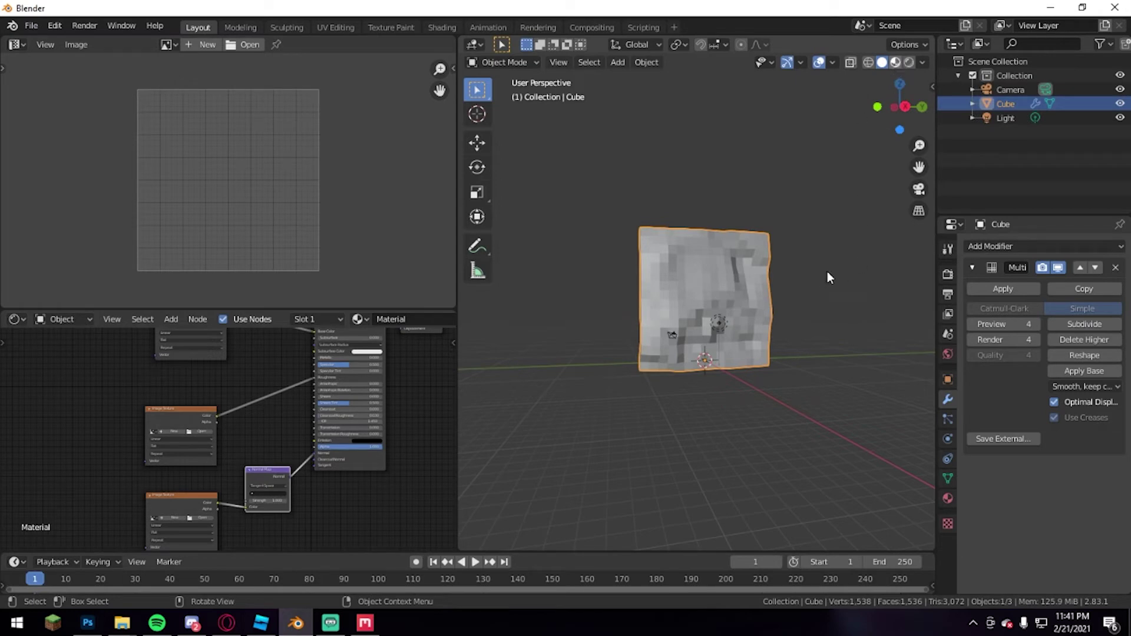
key(z)
mouse_move(827, 235)
middle_down()
mouse_move(777, 245)
mouse_move(826, 292)
mouse_move(784, 331)
mouse_move(672, 264)
middle_up()
scroll(764, 260, up, 3)
right_click(646, 264)
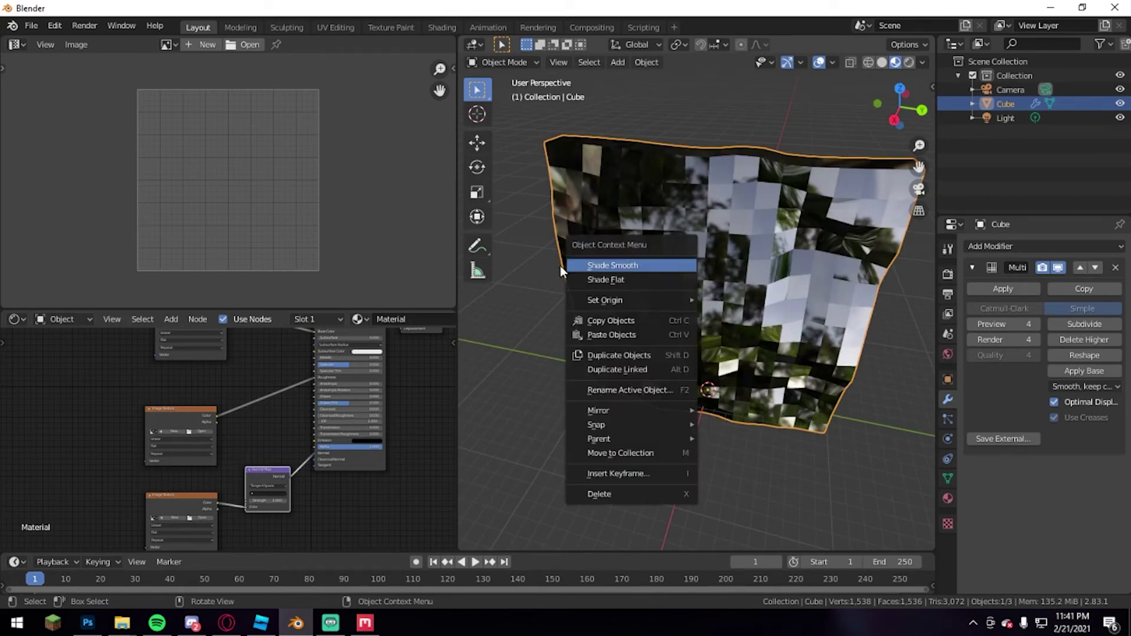
click(613, 267)
middle_drag(743, 361, 741, 295)
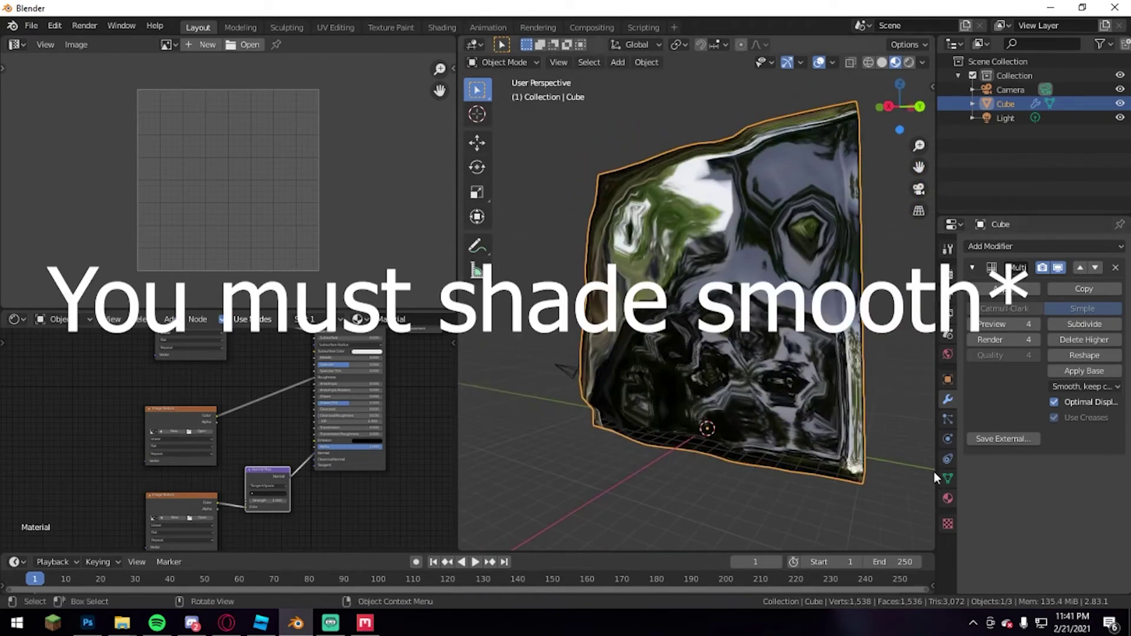
Enable Auto Smooth in the slab mesh's Normals settings and inspect the shading from several sides.
click(948, 479)
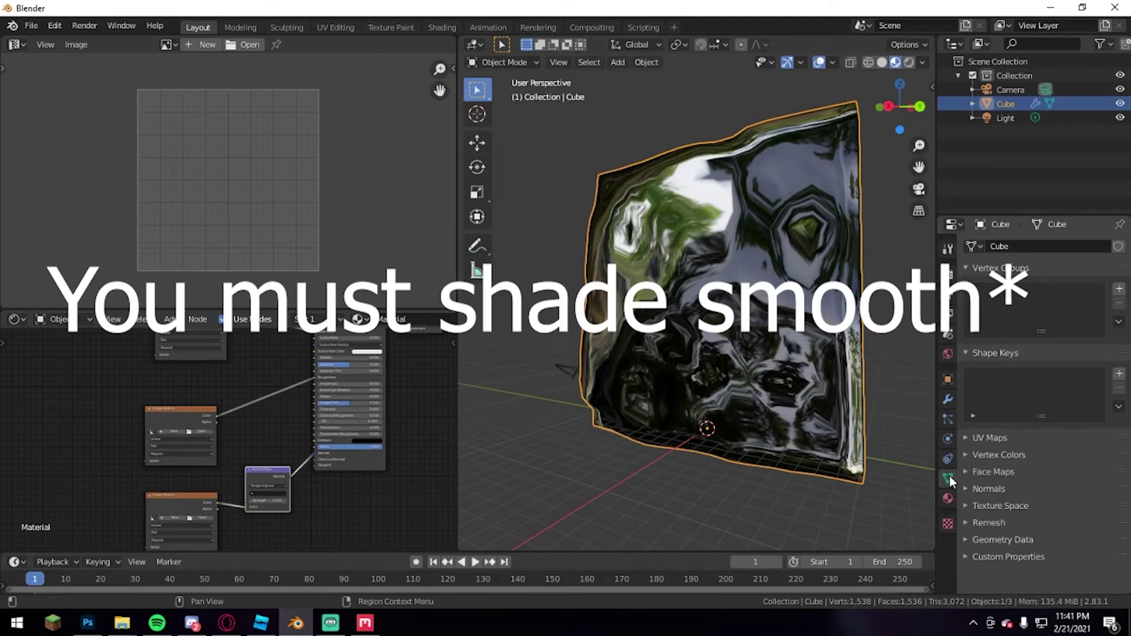
click(966, 489)
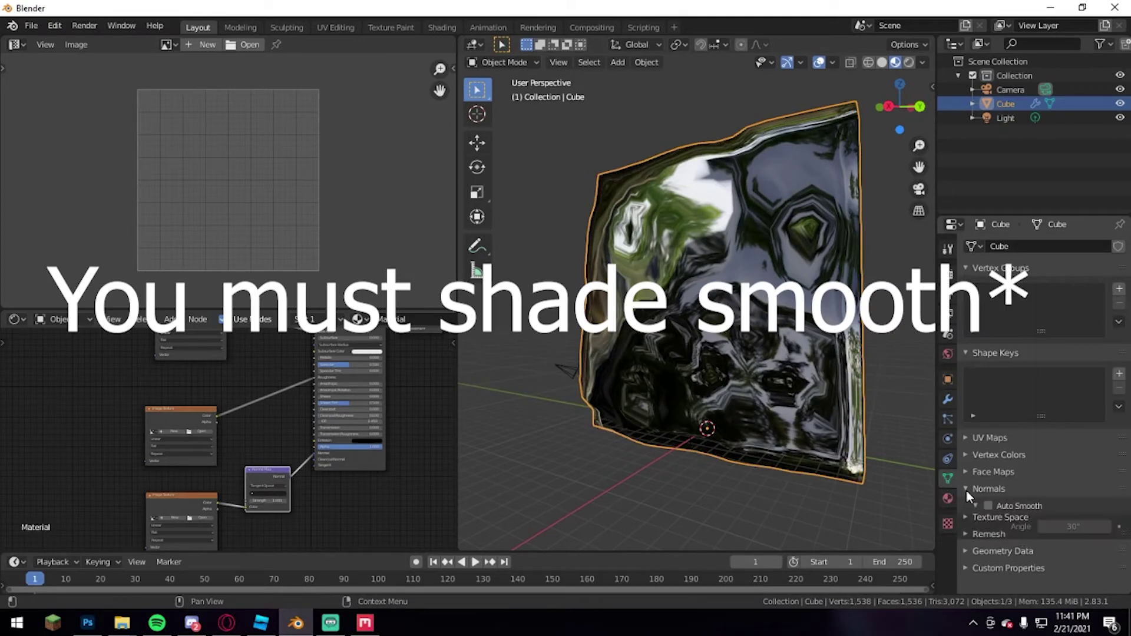
click(985, 507)
click(977, 492)
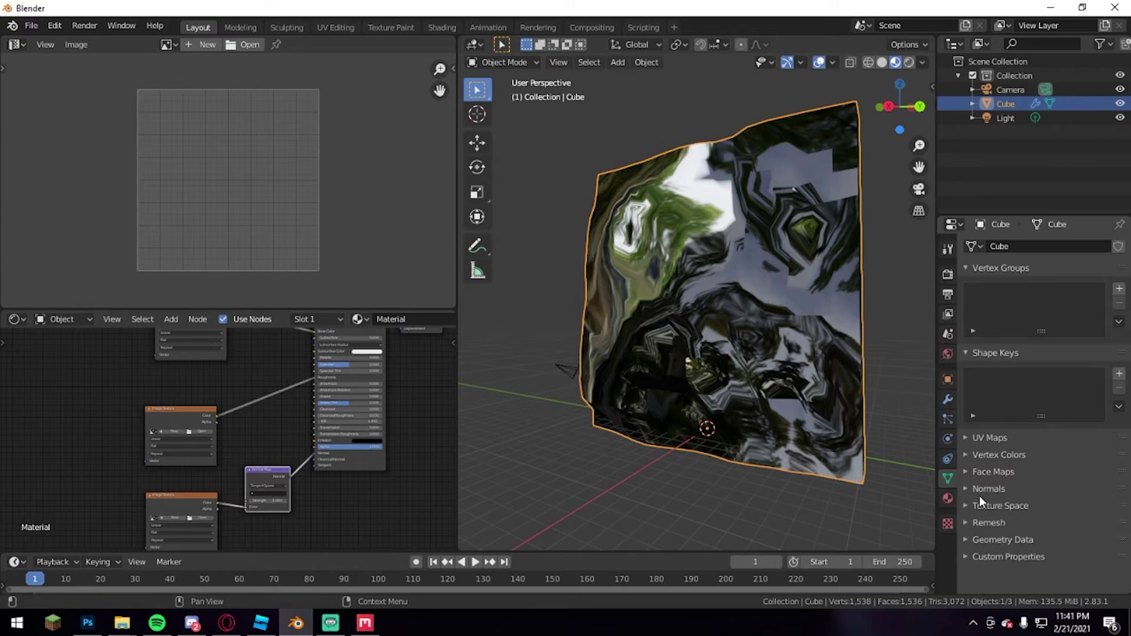
middle_drag(736, 384, 696, 355)
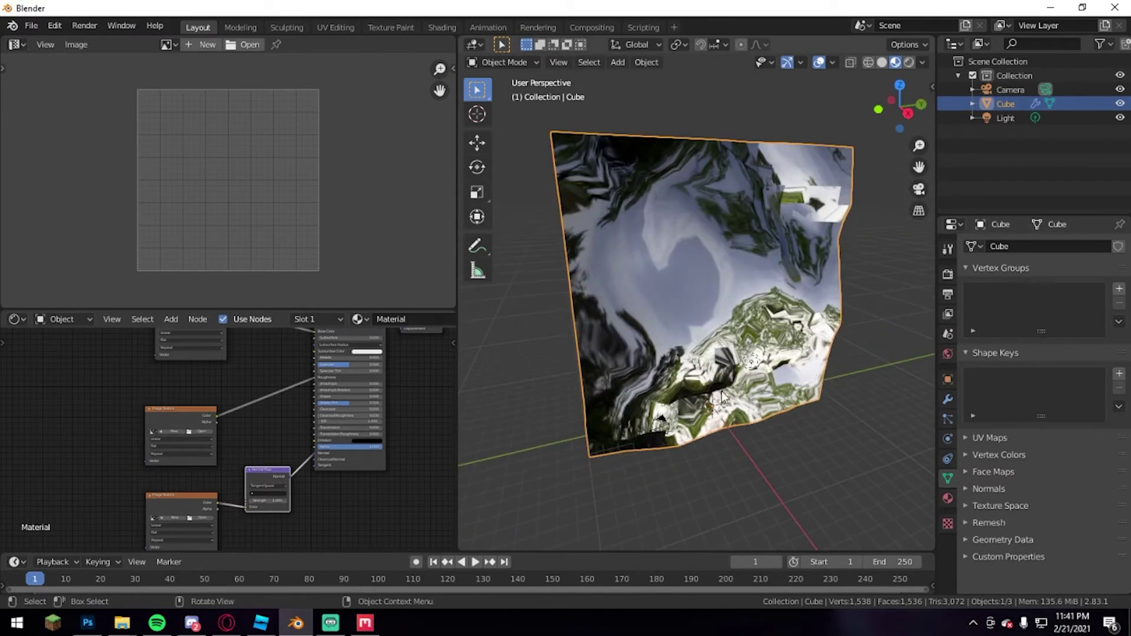
middle_drag(721, 392, 676, 349)
scroll(733, 355, down, 2)
middle_drag(636, 404, 702, 402)
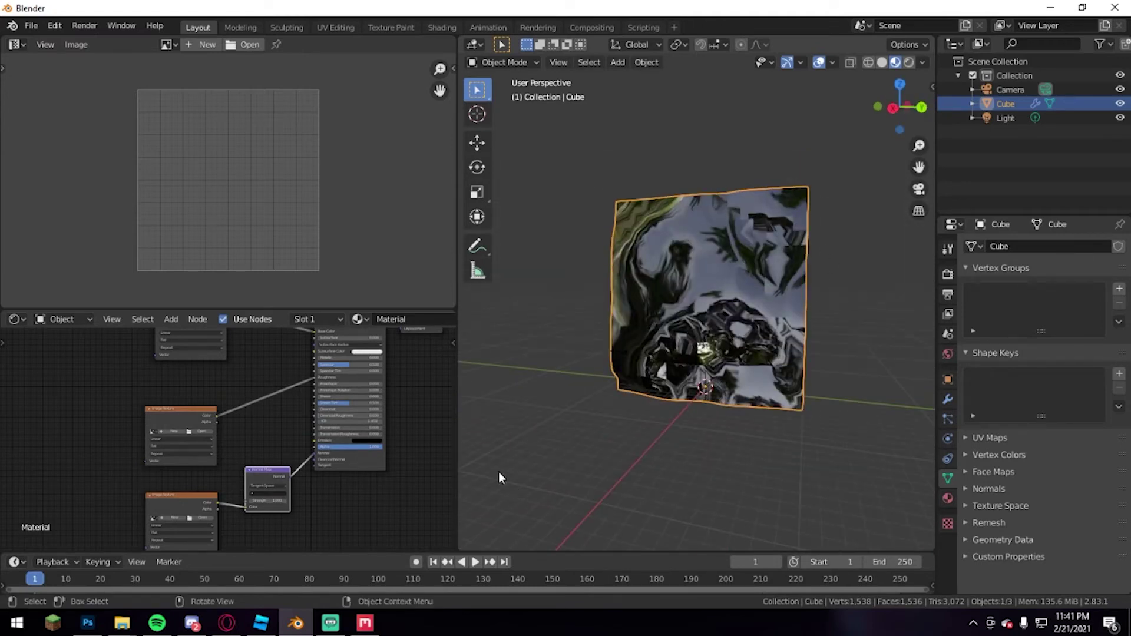
Load Video5_Albedo.png from the Video5 folder on the Desktop into the Image Texture node linked to Base Color.
middle_drag(253, 367, 272, 400)
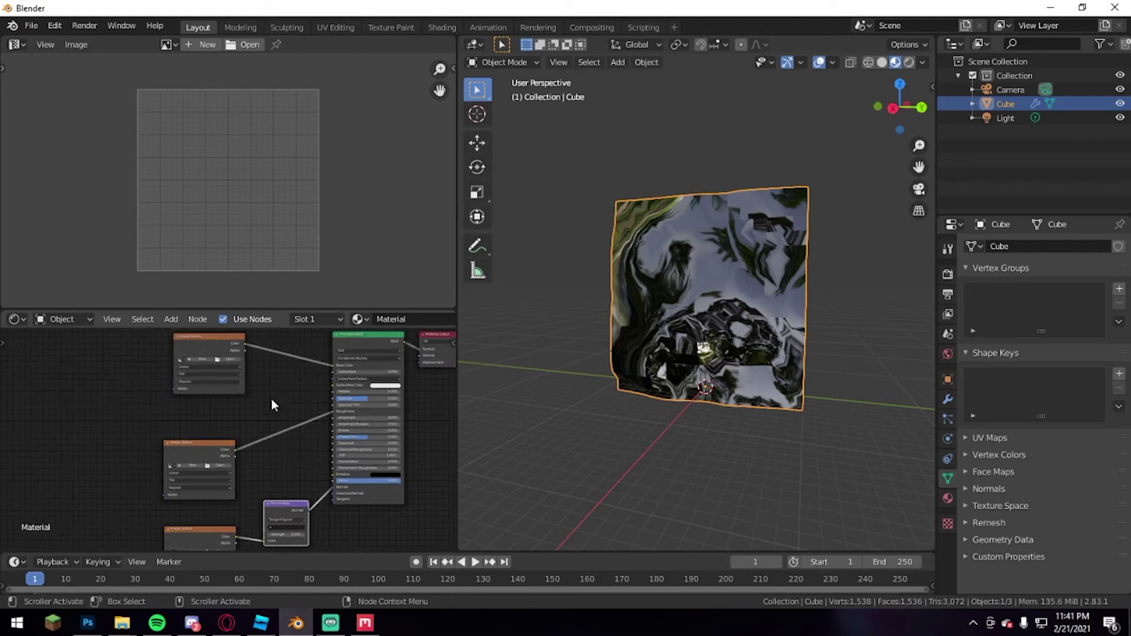
click(219, 358)
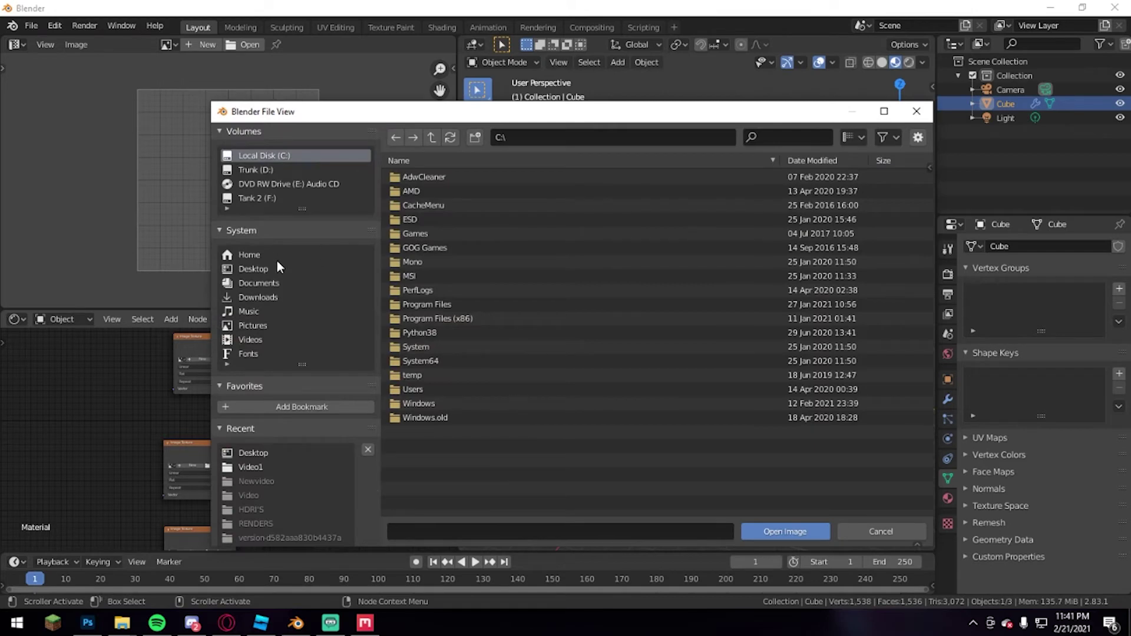
click(253, 268)
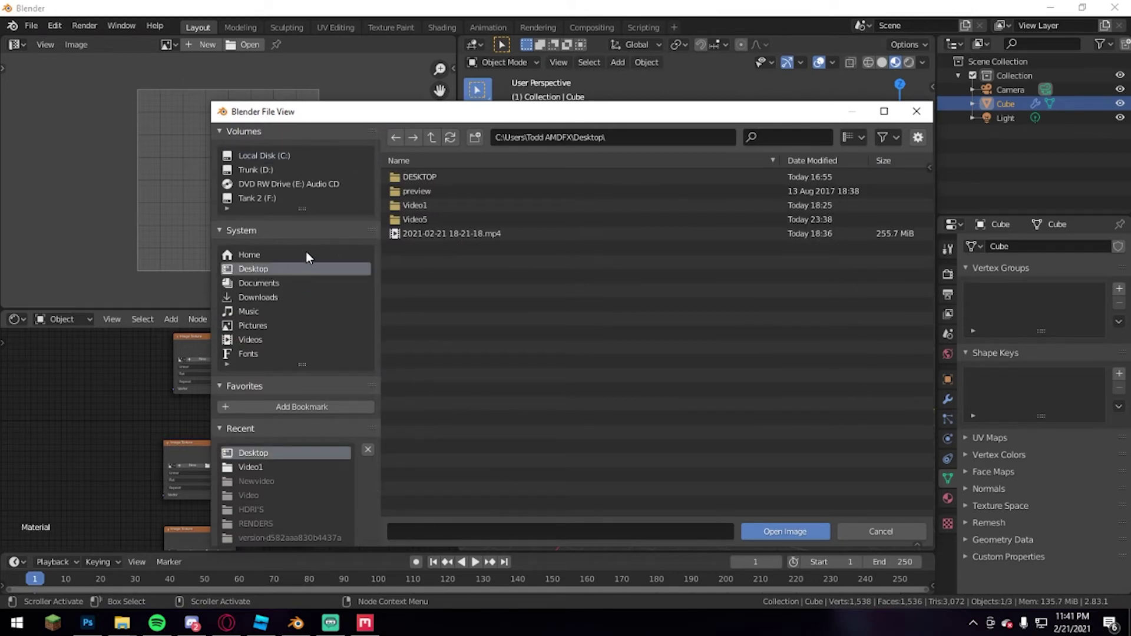
click(415, 218)
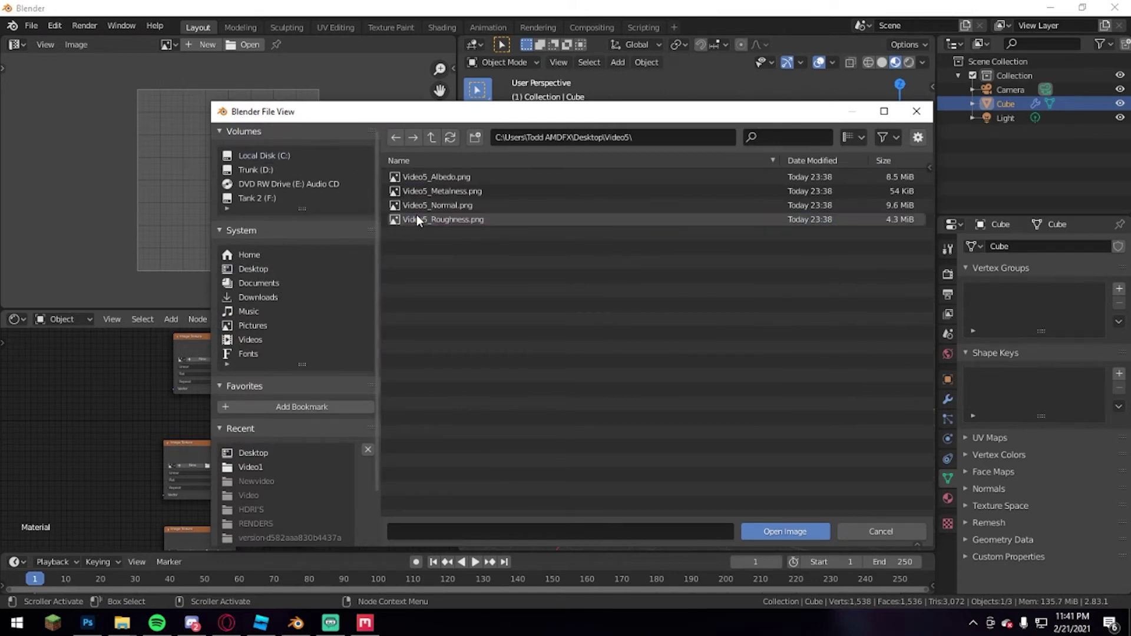
click(444, 177)
click(771, 529)
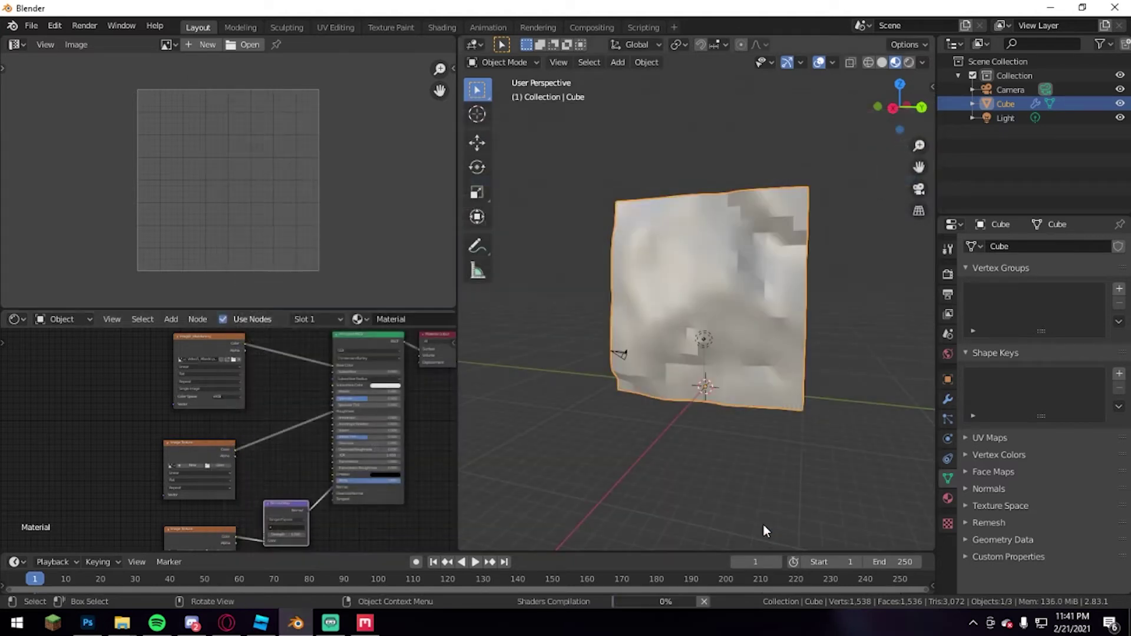
scroll(278, 386, up, 3)
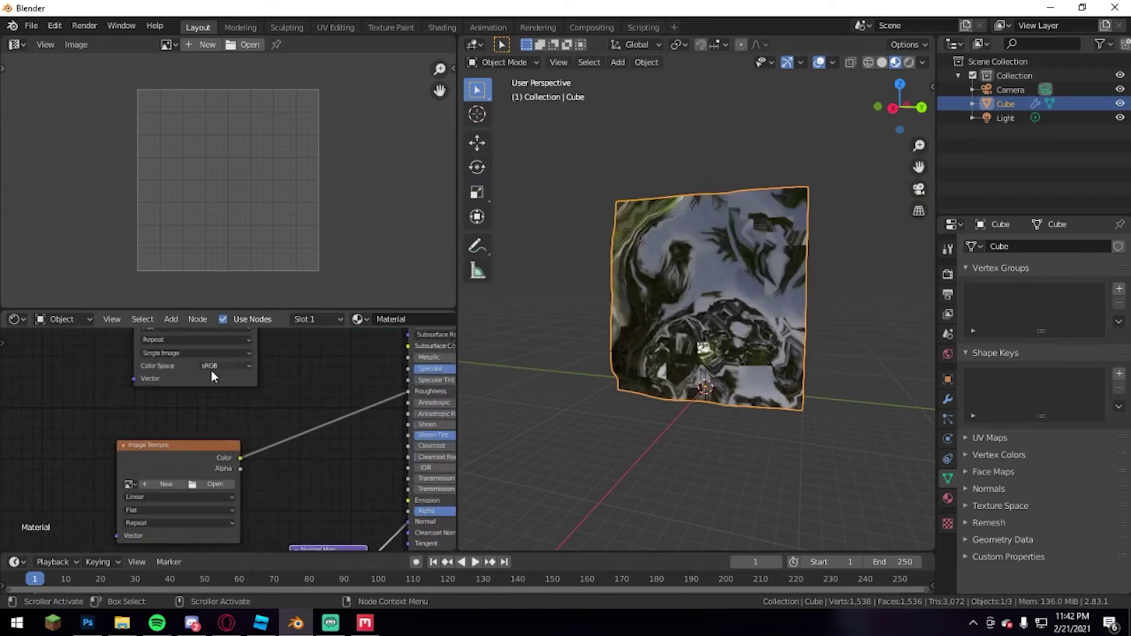
Load Video5_Roughness.png from the Video5 folder on the Desktop into the Image Texture node linked to Roughness.
scroll(219, 450, down, 2)
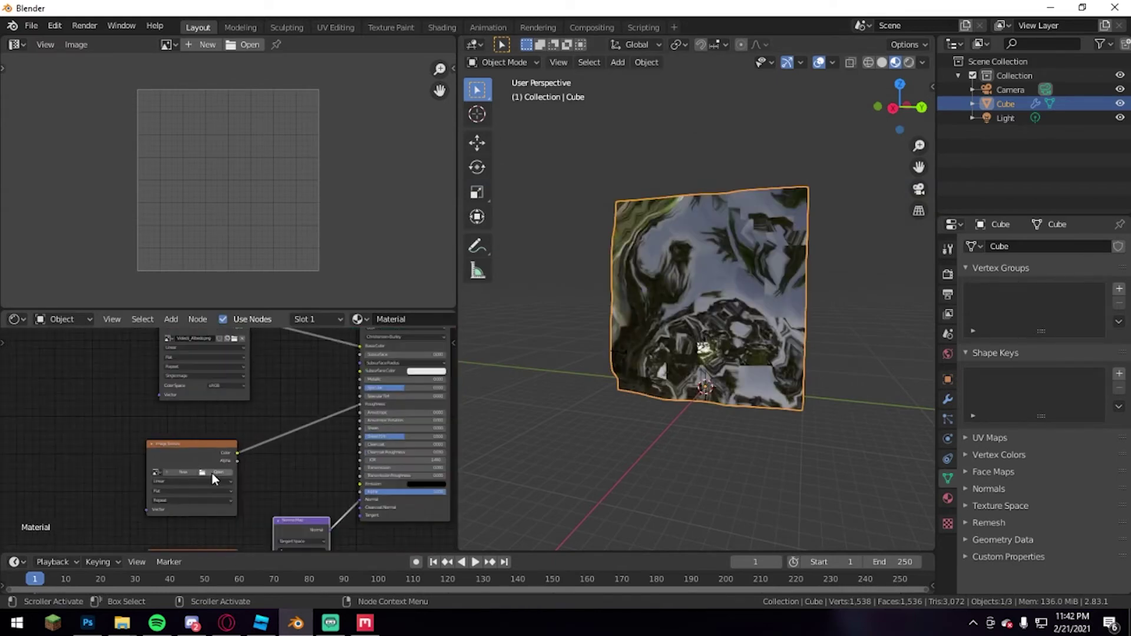
click(213, 472)
click(257, 270)
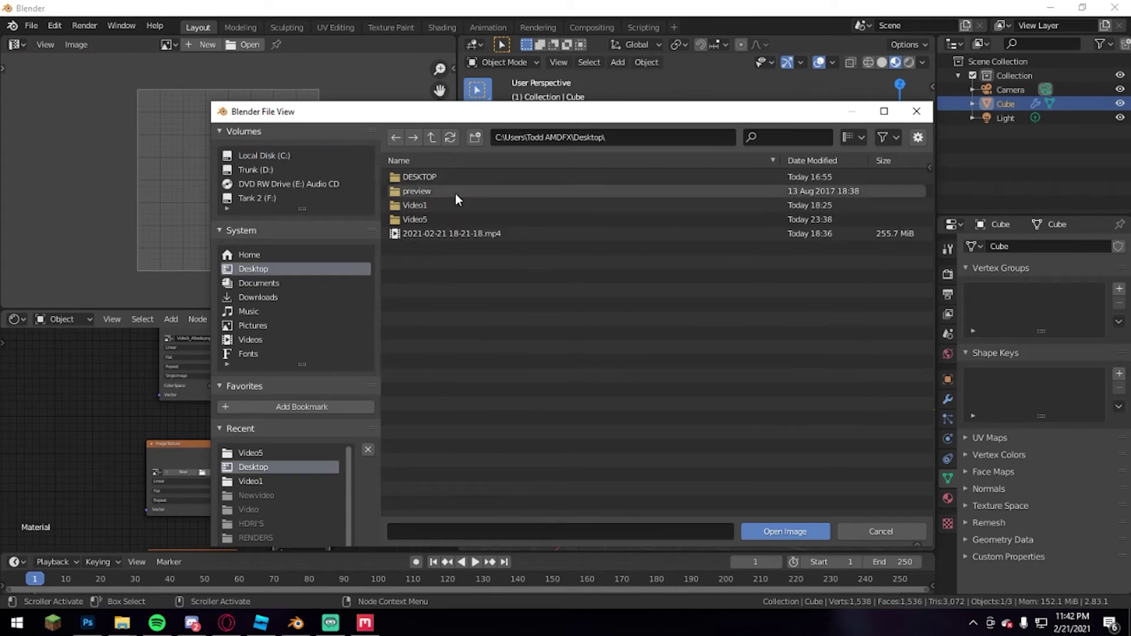
double_click(411, 220)
click(461, 222)
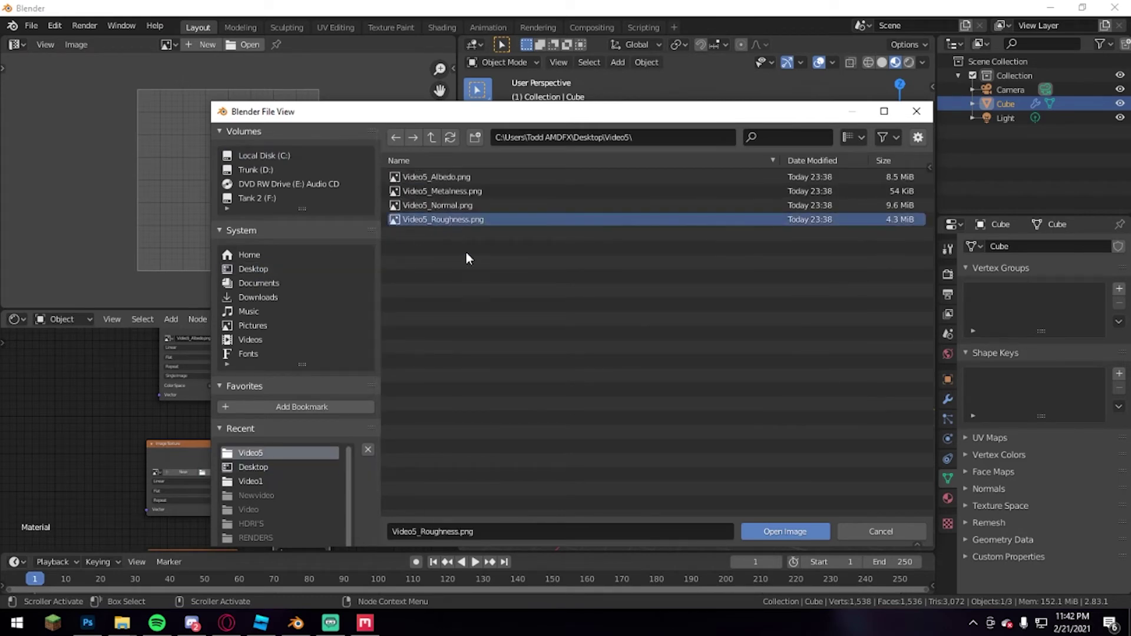
click(748, 533)
Set the roughness texture's Color Space to Non-Color.
middle_drag(329, 425, 318, 361)
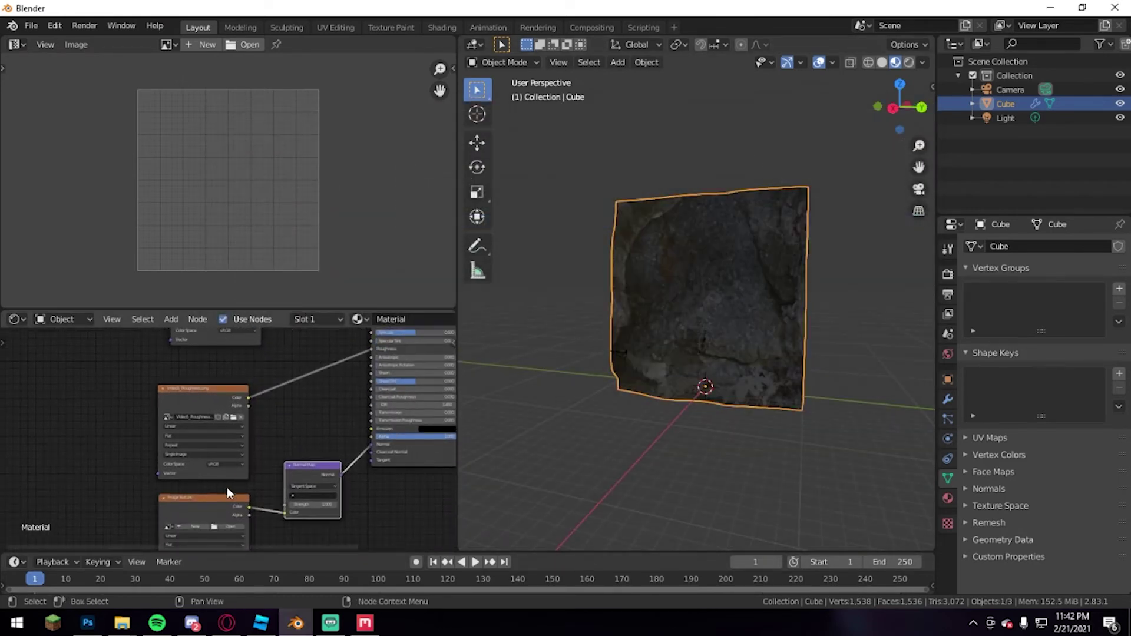
click(225, 465)
click(221, 498)
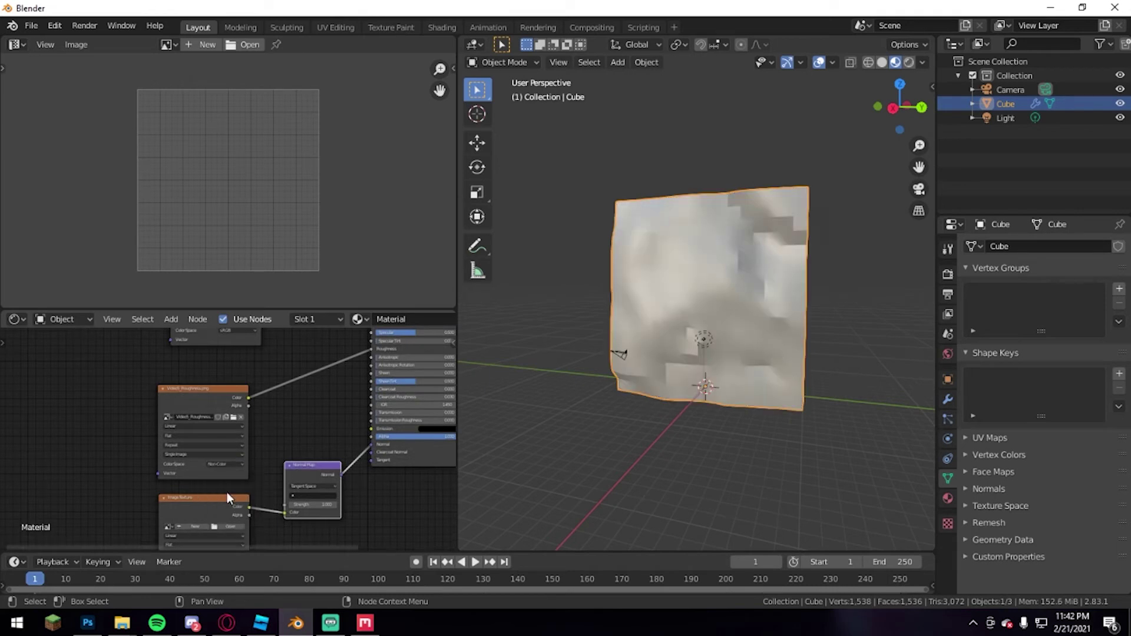
Load Video5_Normal.png from the Desktop's Video5 folder into the Image Texture node feeding the Normal Map node.
scroll(275, 489, up, 8)
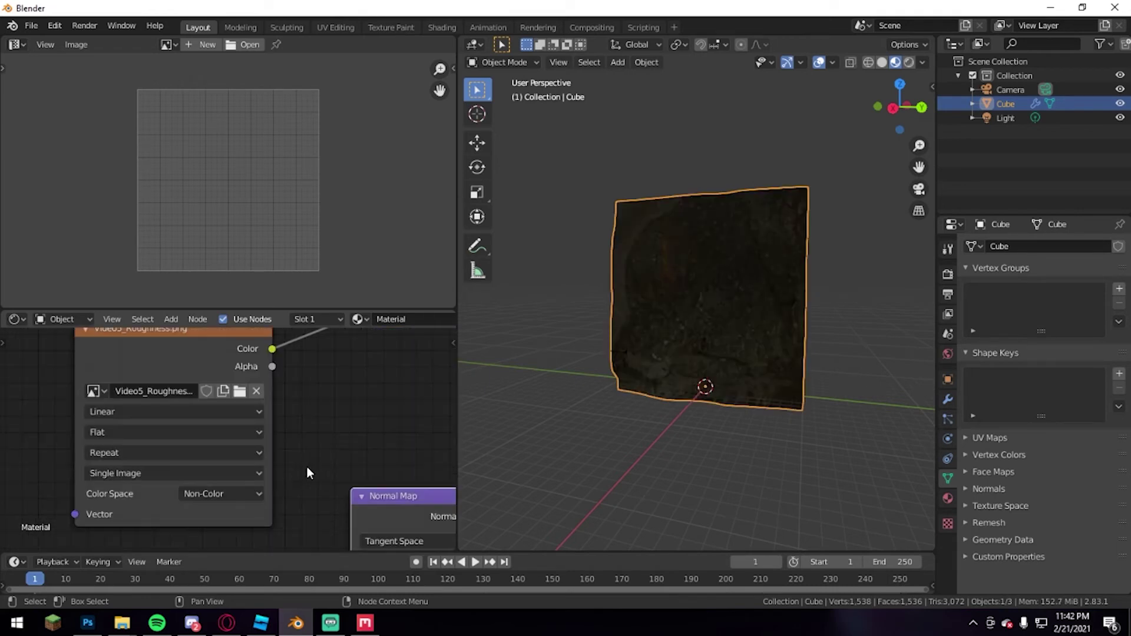
middle_drag(326, 439, 307, 521)
click(212, 484)
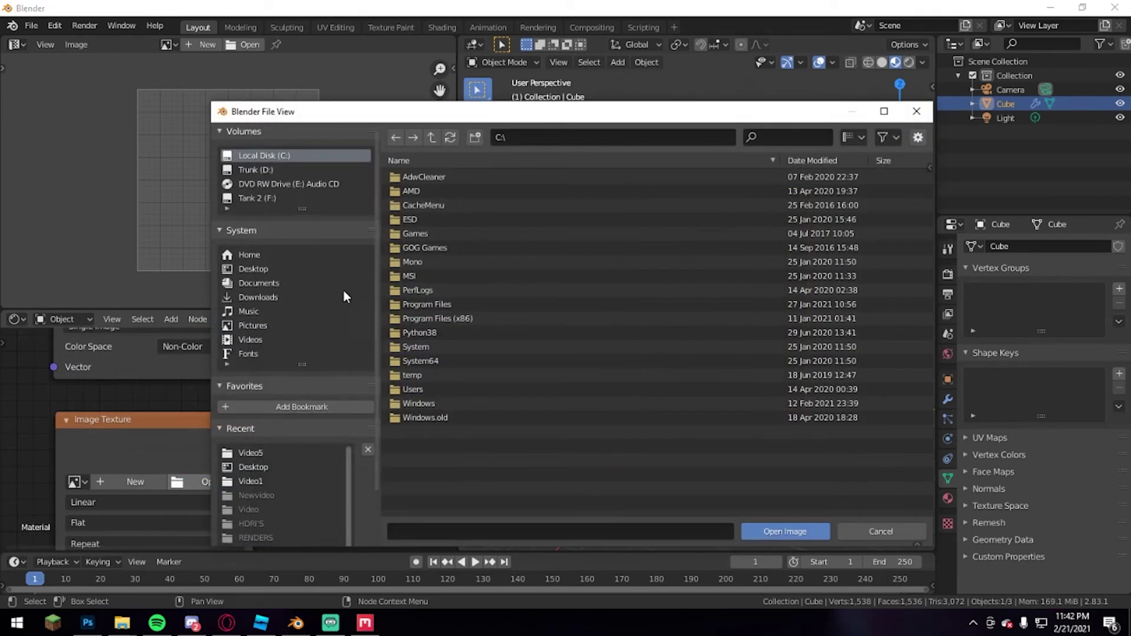
click(265, 270)
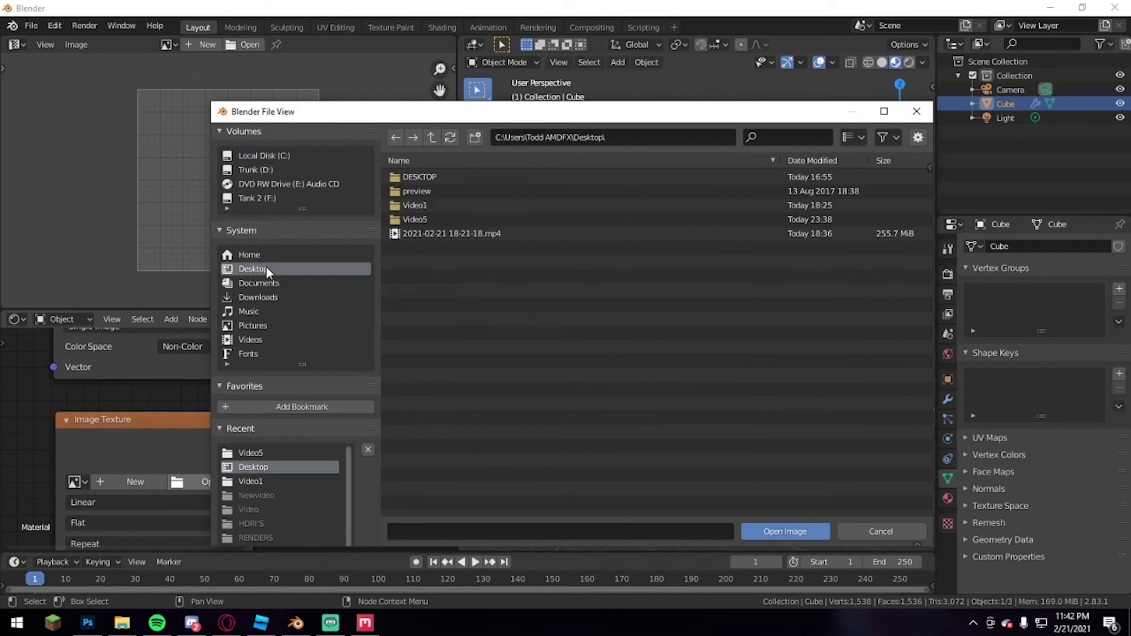
double_click(411, 219)
double_click(445, 207)
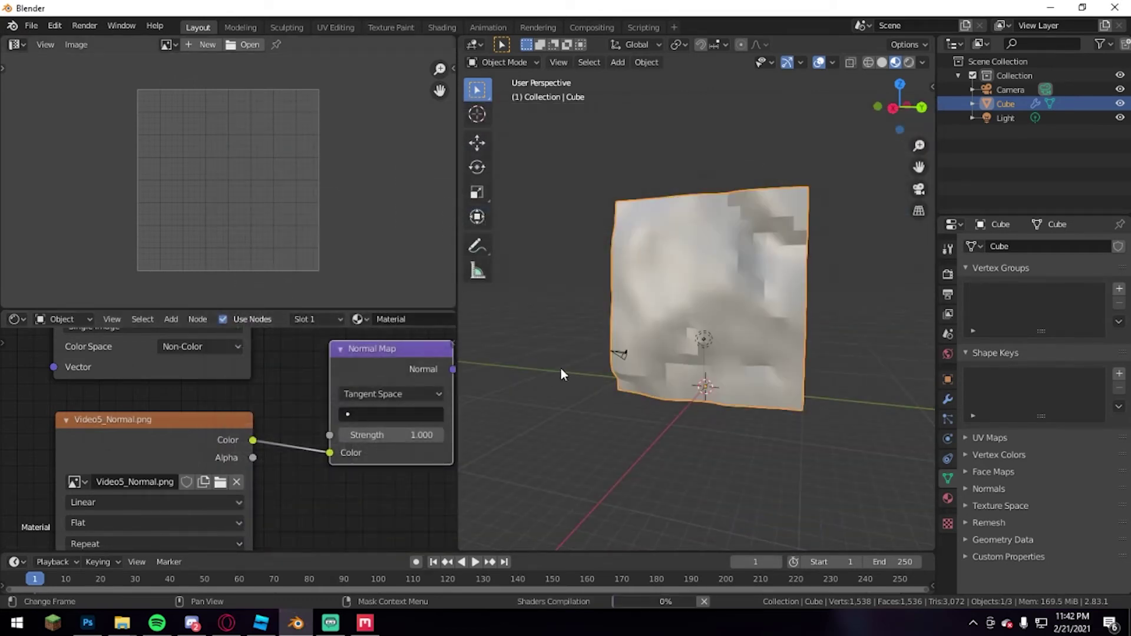
Set the Color Space of the Video5_Normal.png texture node to Non-Color.
scroll(543, 399, down, 3)
scroll(296, 475, down, 1)
shift+scroll(297, 475, down, 3)
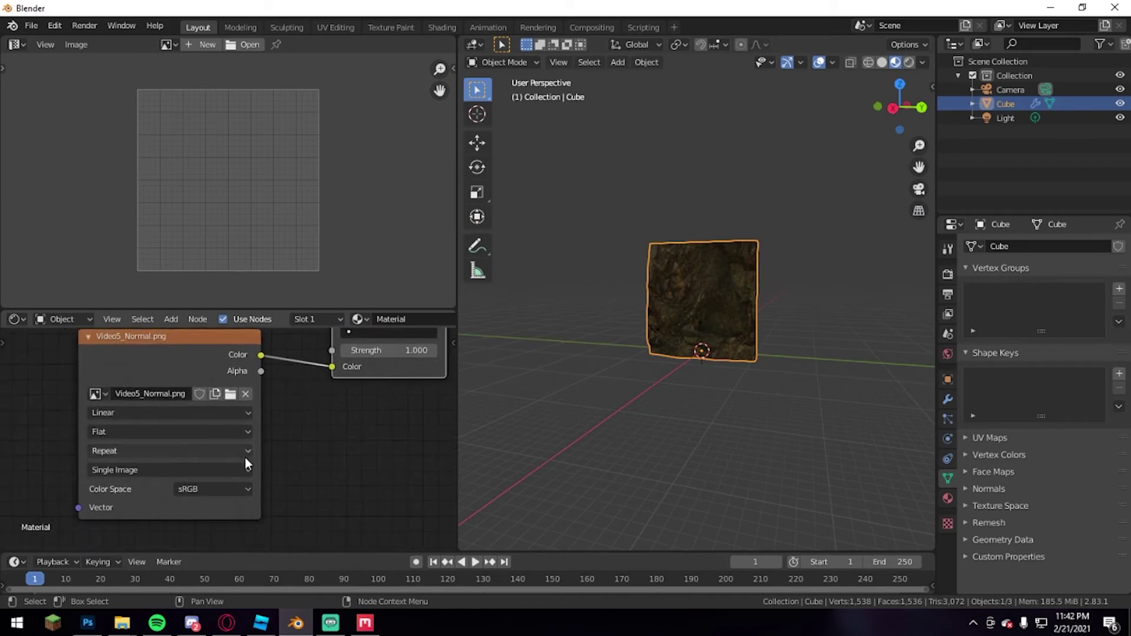
click(216, 489)
click(234, 419)
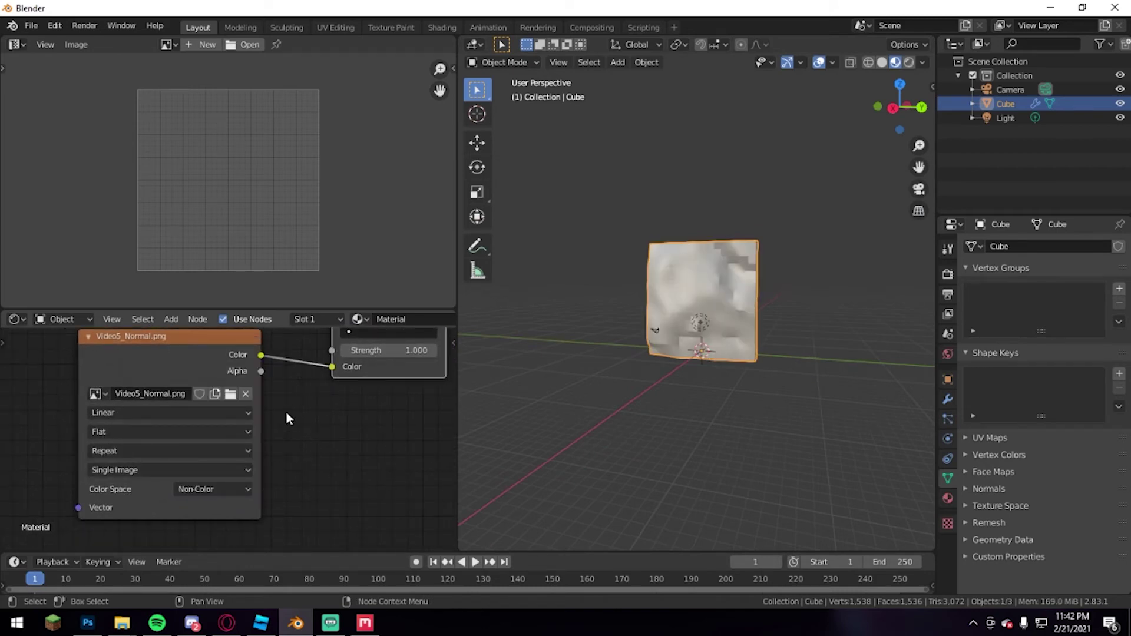
scroll(286, 411, up, 1)
middle_drag(285, 412, 278, 448)
scroll(299, 429, down, 5)
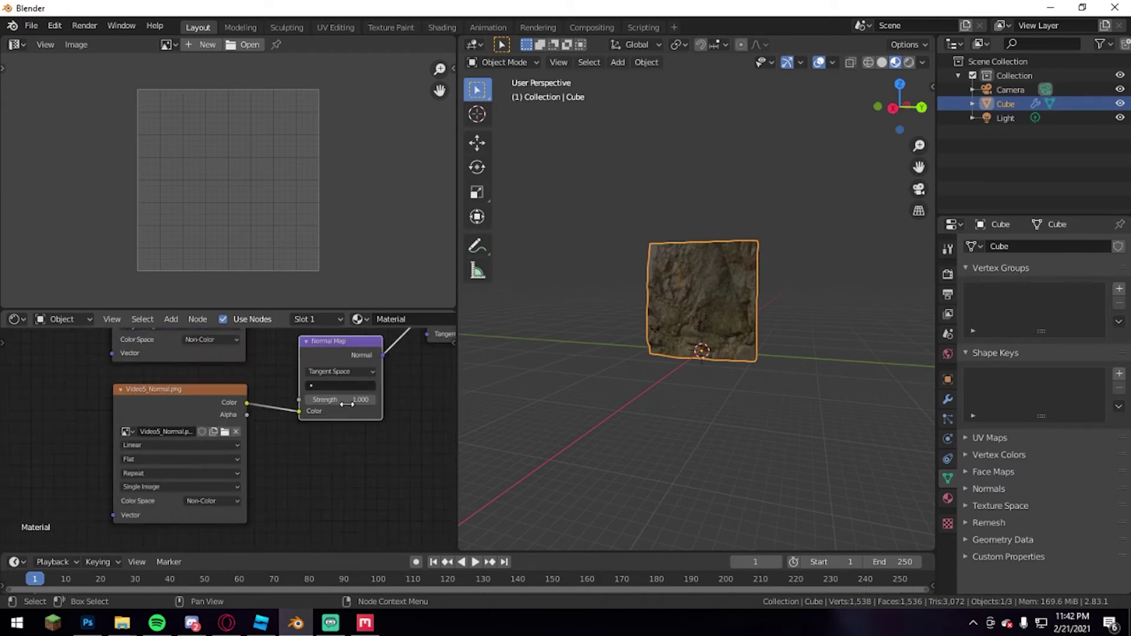
Enlarge the image editor over the node editor and display Video5_Albedo.png in it.
scroll(347, 404, down, 2)
middle_drag(788, 294, 530, 356)
scroll(766, 307, up, 5)
scroll(745, 335, down, 2)
drag(330, 310, 321, 534)
middle_drag(590, 357, 649, 325)
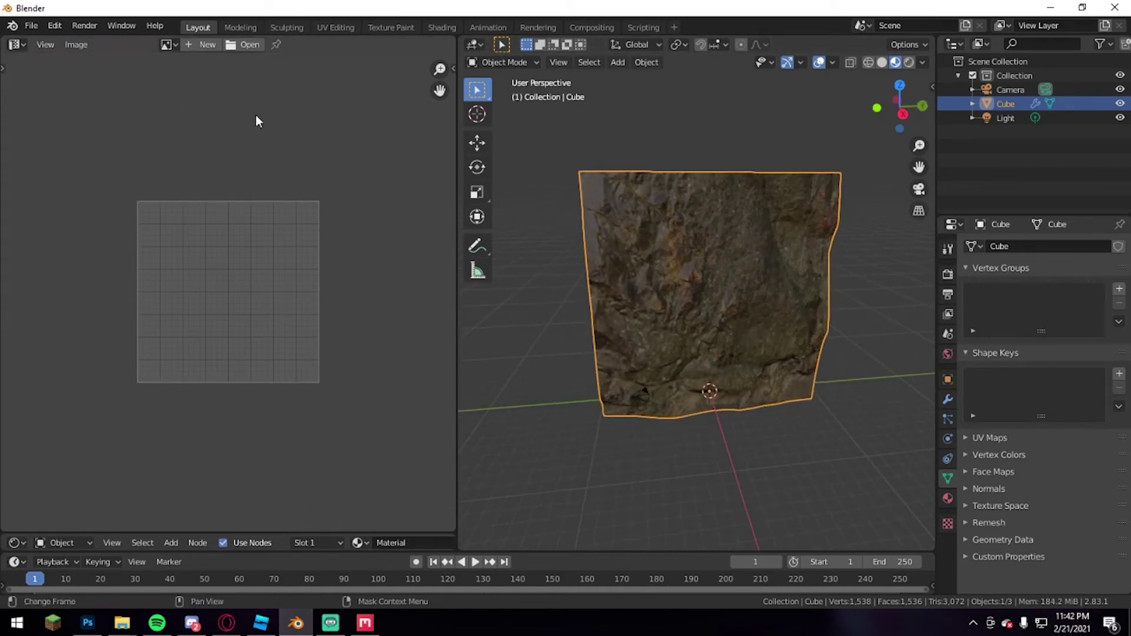
click(173, 42)
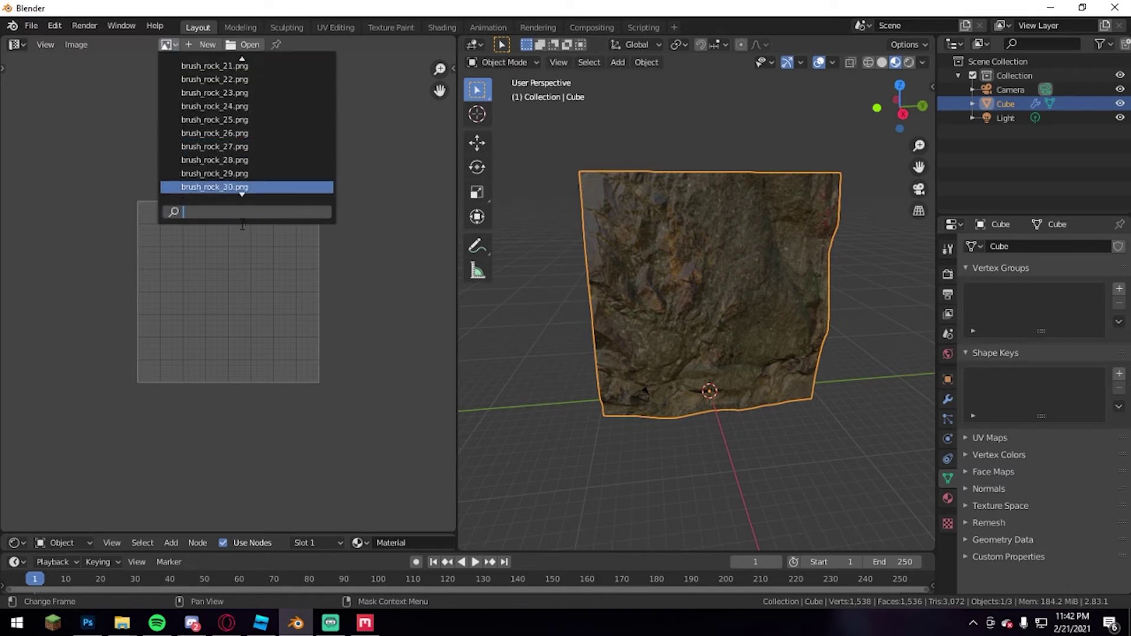
scroll(242, 224, down, 7)
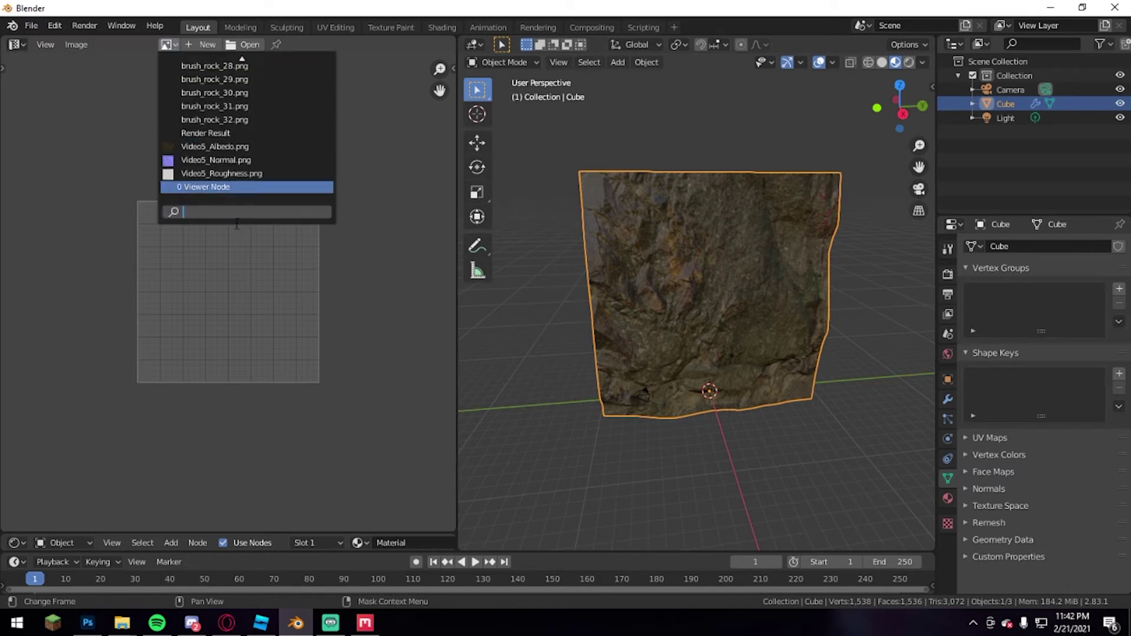
click(232, 146)
scroll(233, 304, down, 5)
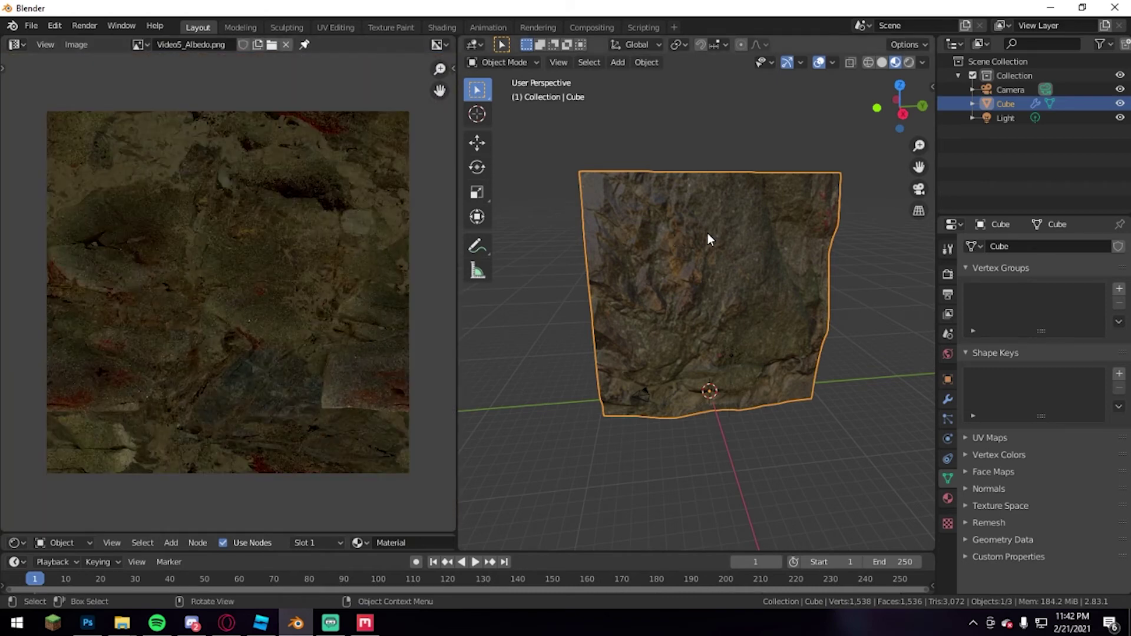
Enter Edit Mode on the slab and select all of its faces to display their UV layout over the albedo image.
key(Tab)
scroll(718, 217, down, 3)
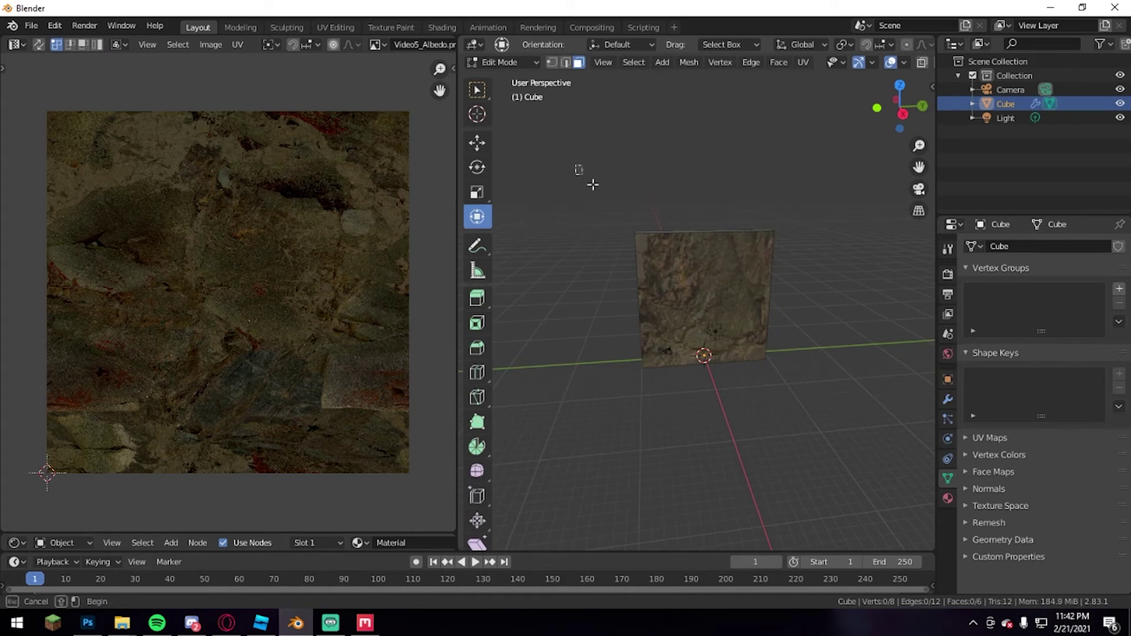
drag(575, 167, 822, 424)
middle_drag(822, 424, 610, 288)
drag(558, 151, 785, 469)
middle_drag(803, 371, 619, 321)
shift+drag(653, 151, 713, 301)
middle_drag(749, 372, 707, 377)
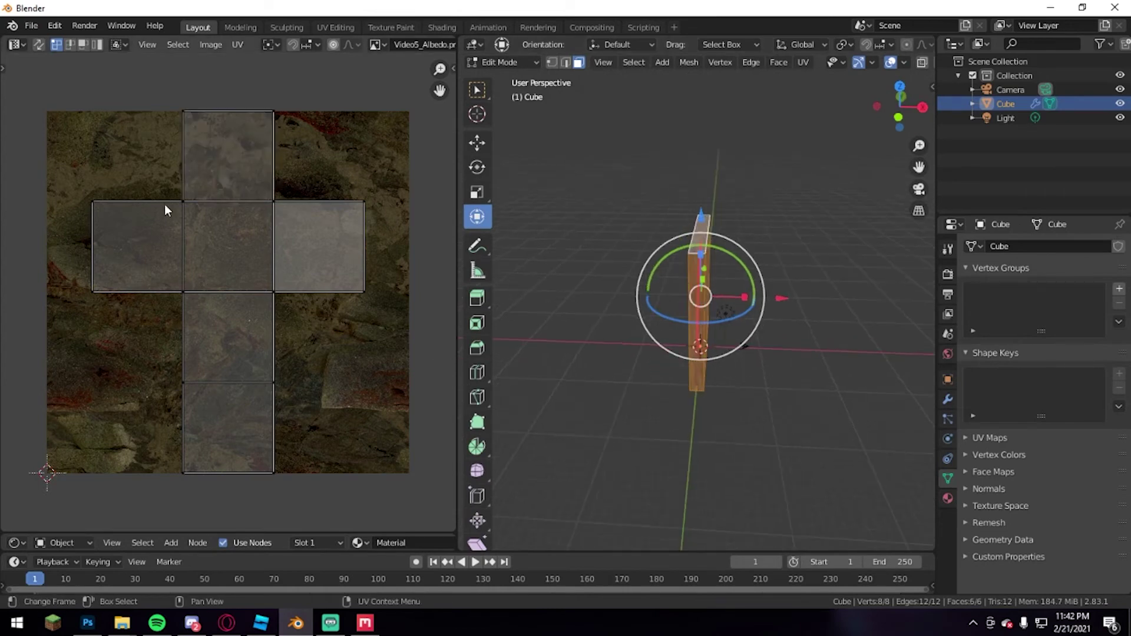
Select all UV faces of the slab and scale the layout up to a little over twice its size.
scroll(198, 340, down, 3)
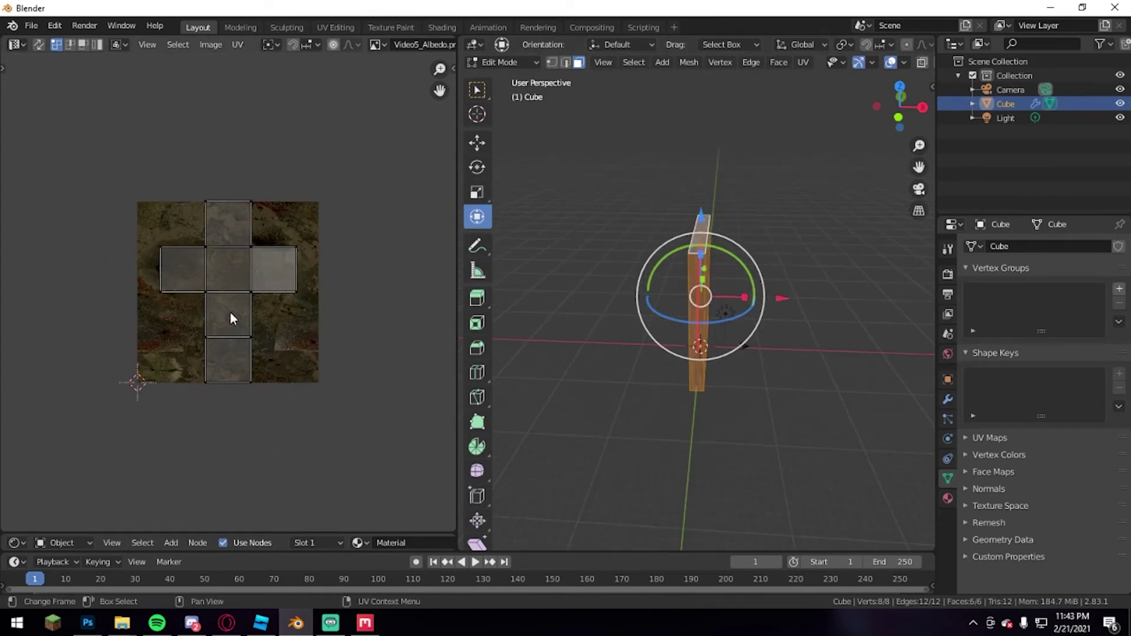
drag(144, 173, 308, 413)
middle_drag(530, 347, 337, 290)
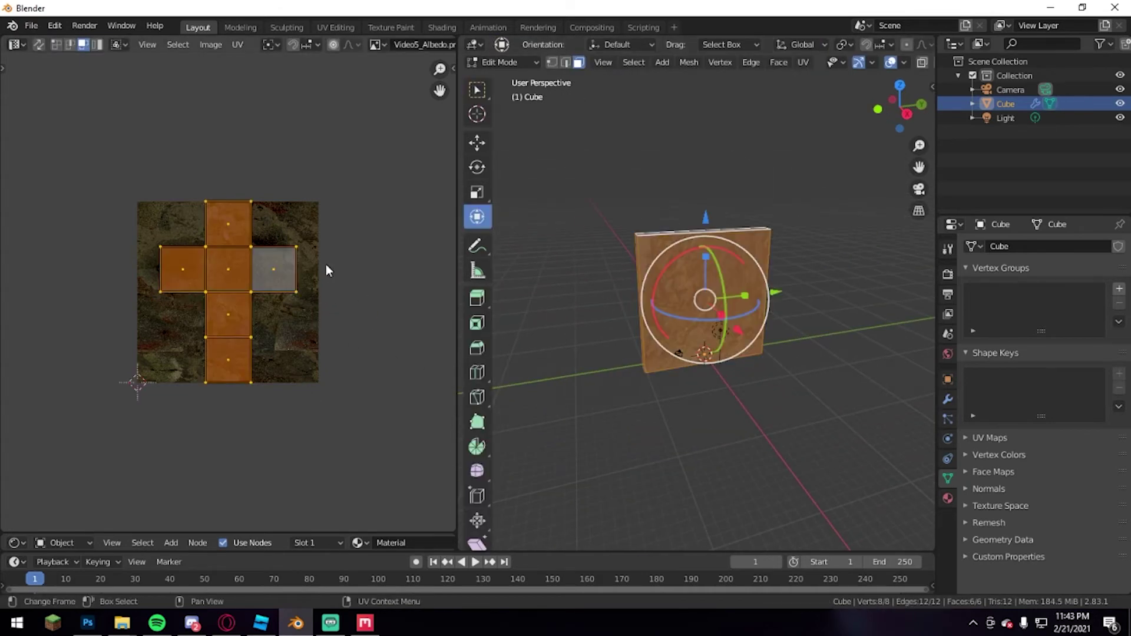
middle_drag(214, 284, 212, 275)
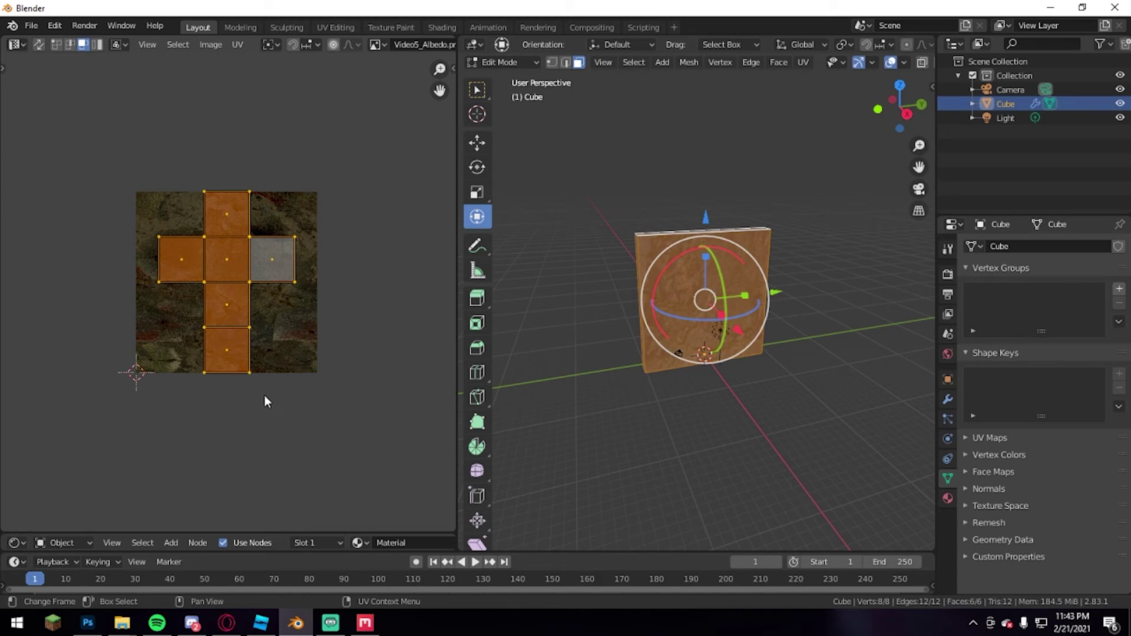
key(s)
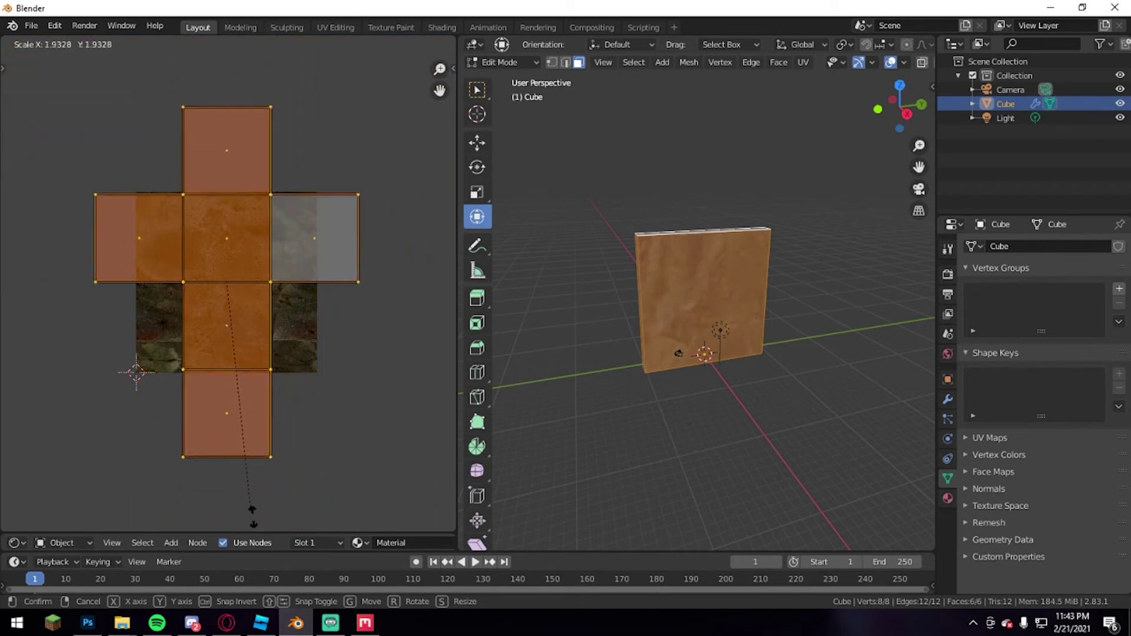
click(255, 539)
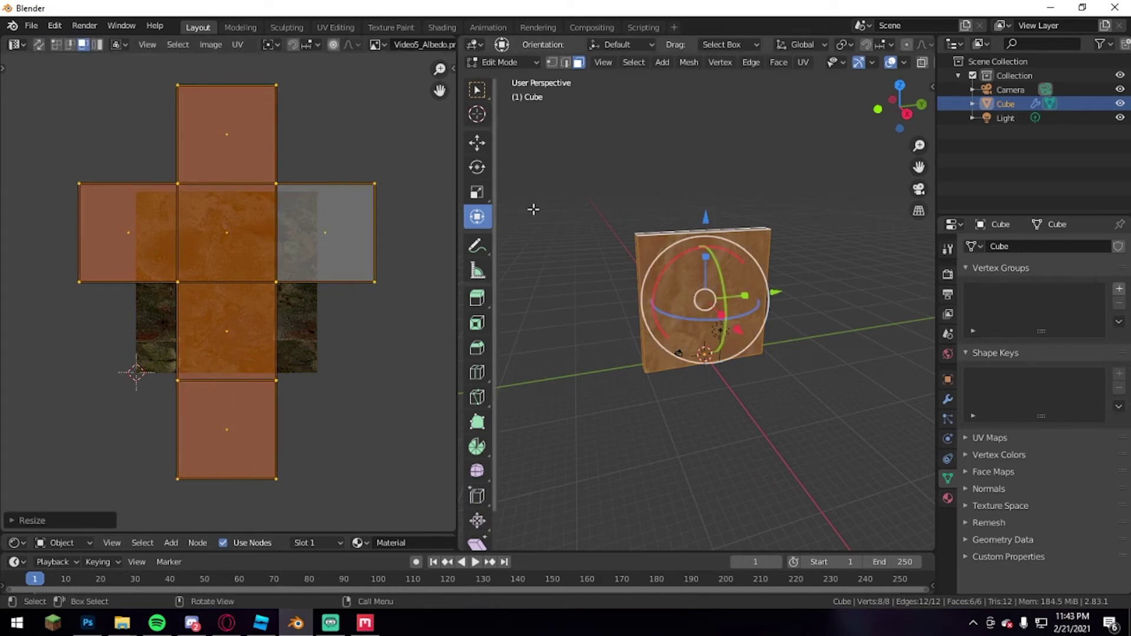
Check the scaled texture on the slab in Object Mode, and rotate the whole UV layout by about -90 degrees in Edit Mode.
key(Tab)
middle_drag(533, 210, 731, 287)
scroll(731, 286, up, 6)
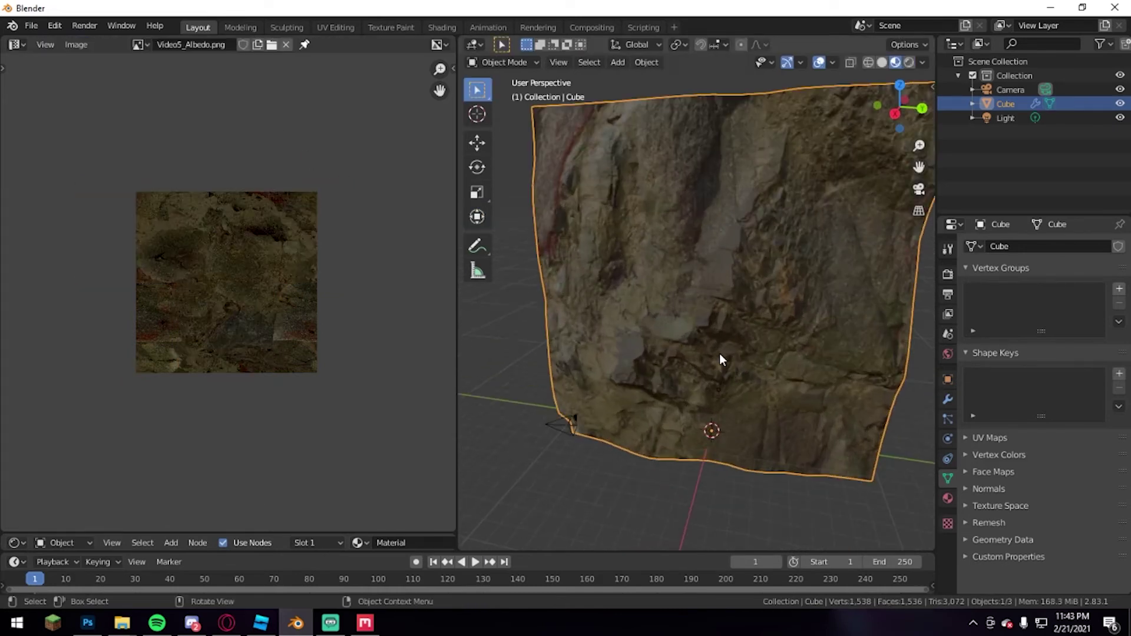
middle_drag(720, 354, 613, 359)
key(Tab)
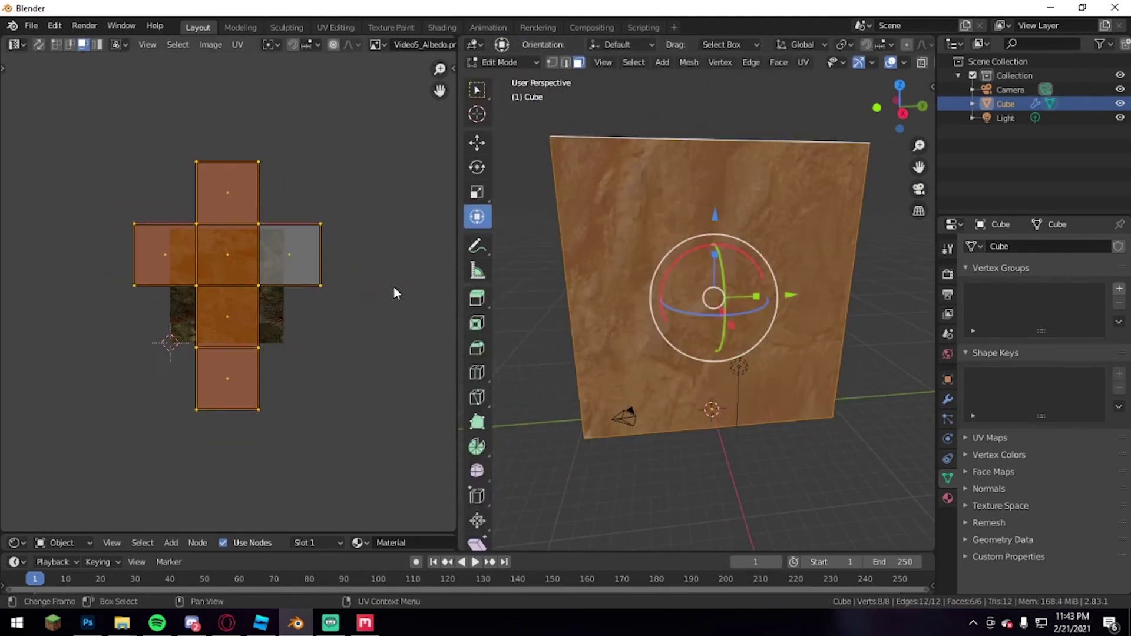
key(r)
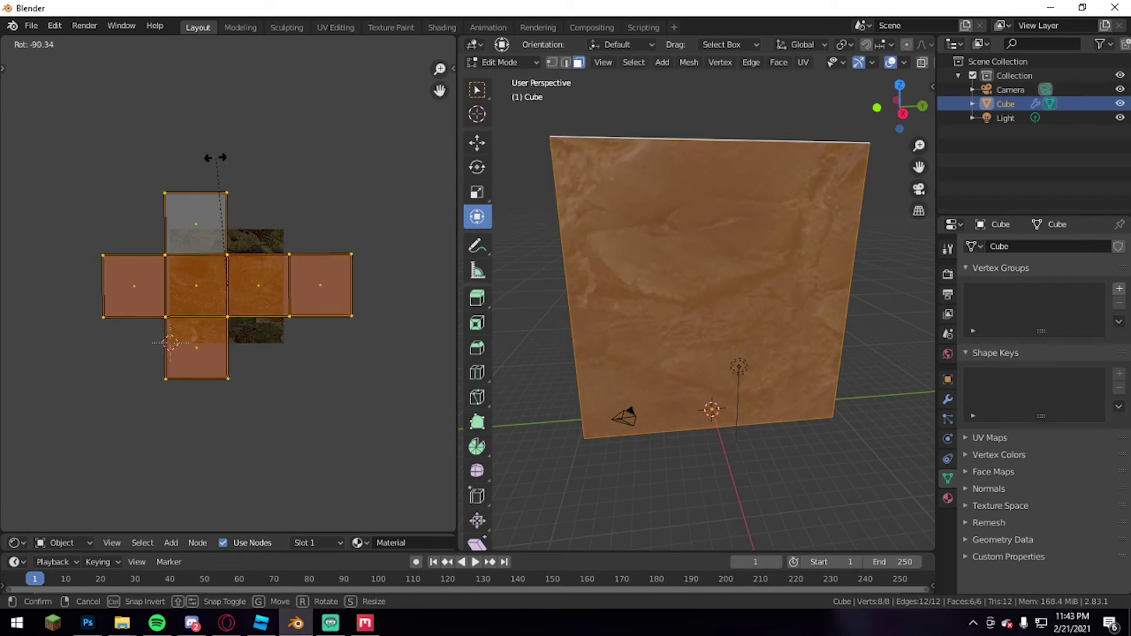
click(215, 152)
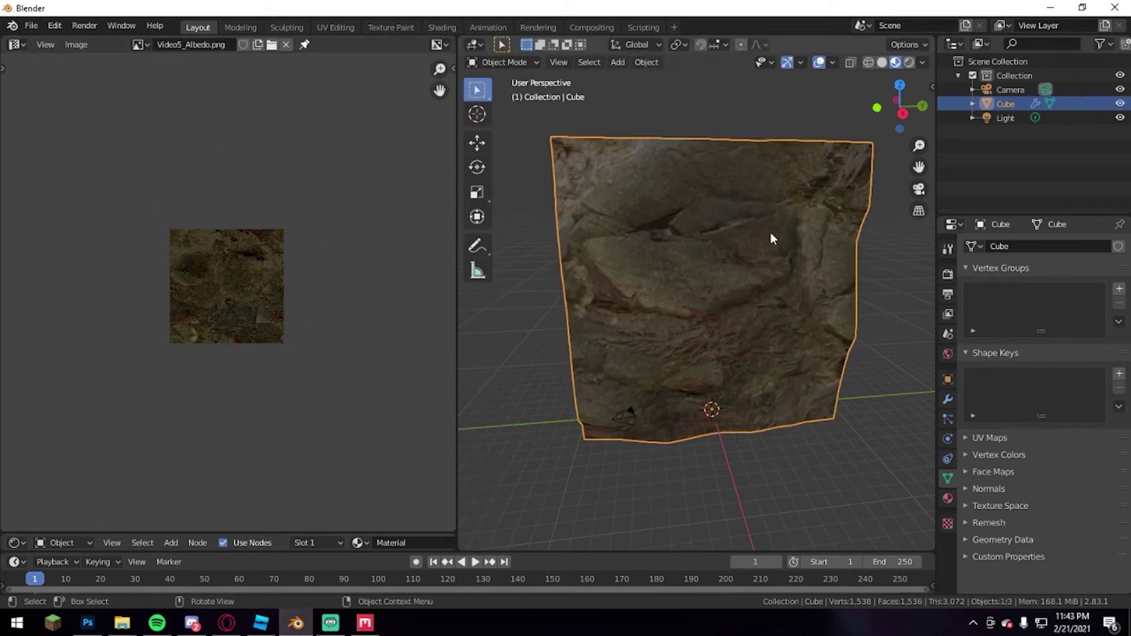
Widen the 3D viewport across the image editor and examine the rock texture on the slab from several sides.
scroll(771, 232, down, 3)
scroll(730, 256, up, 5)
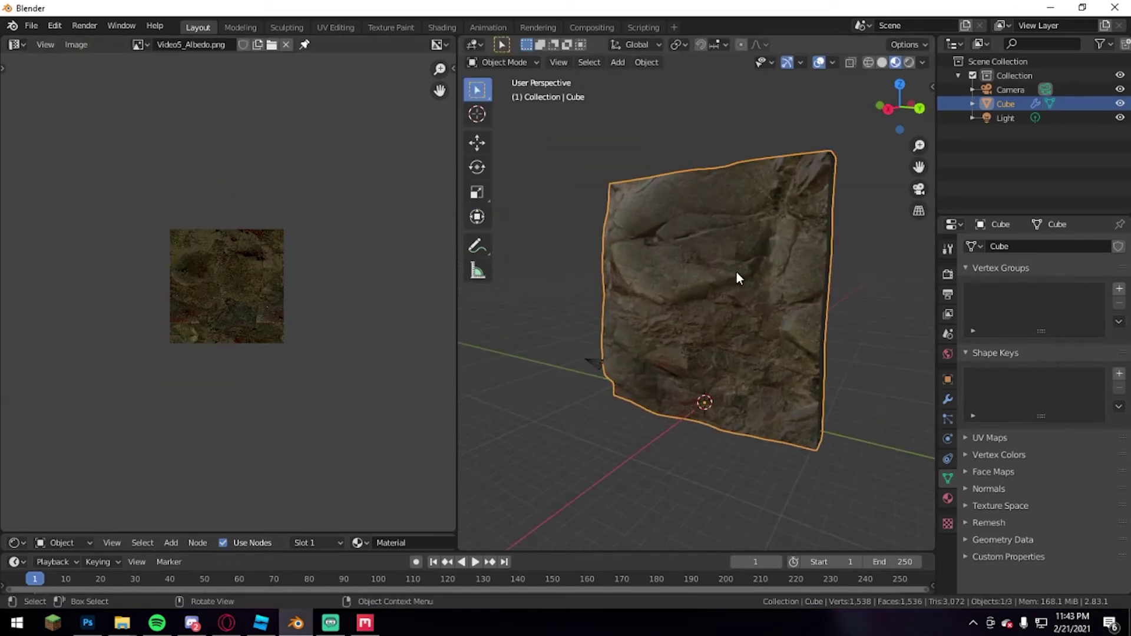
middle_drag(723, 284, 755, 292)
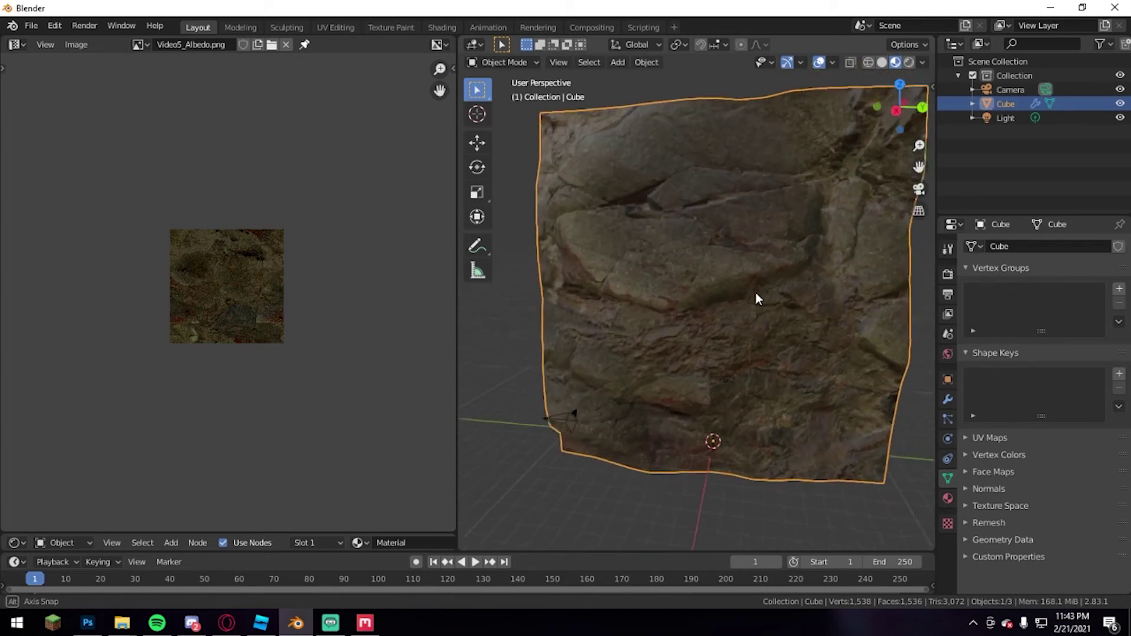
scroll(772, 296, down, 4)
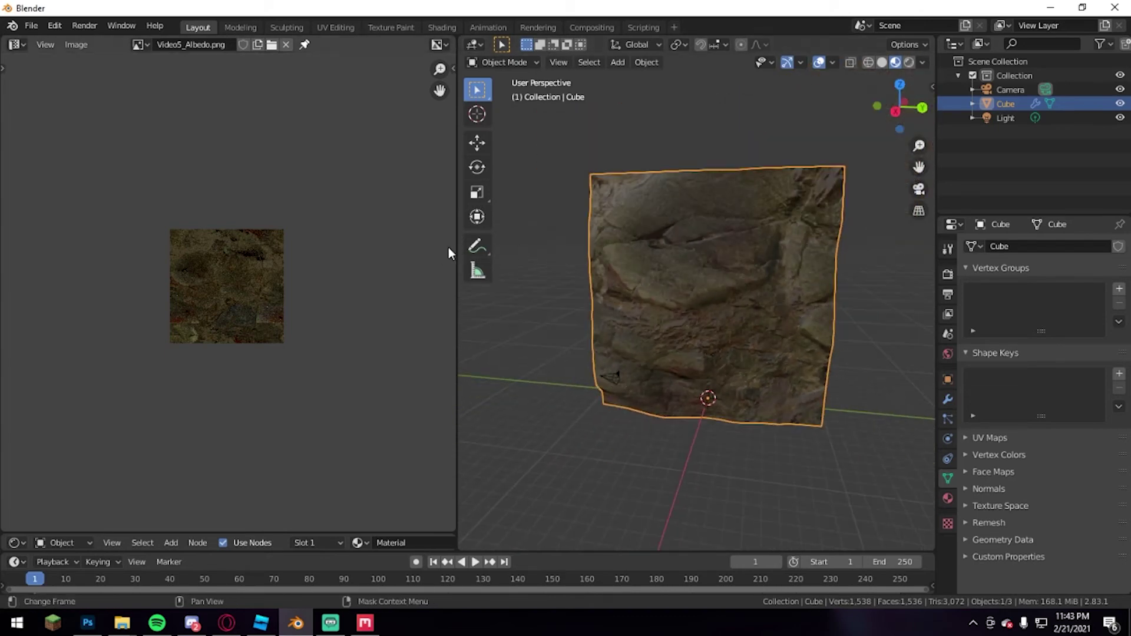
drag(458, 242, 4, 233)
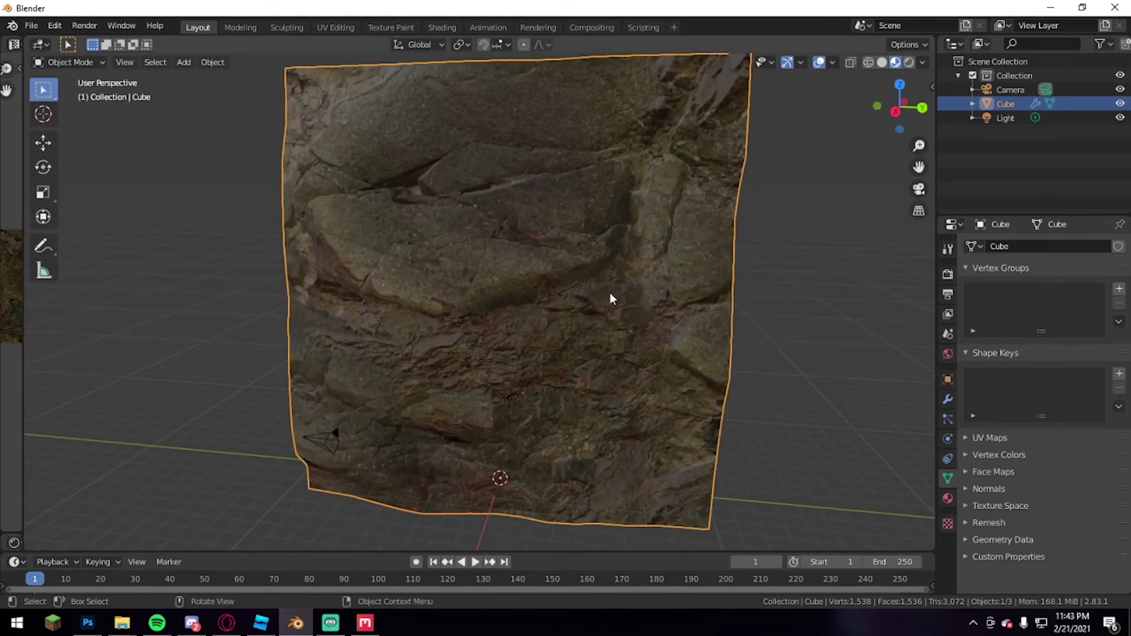
middle_drag(610, 293, 744, 237)
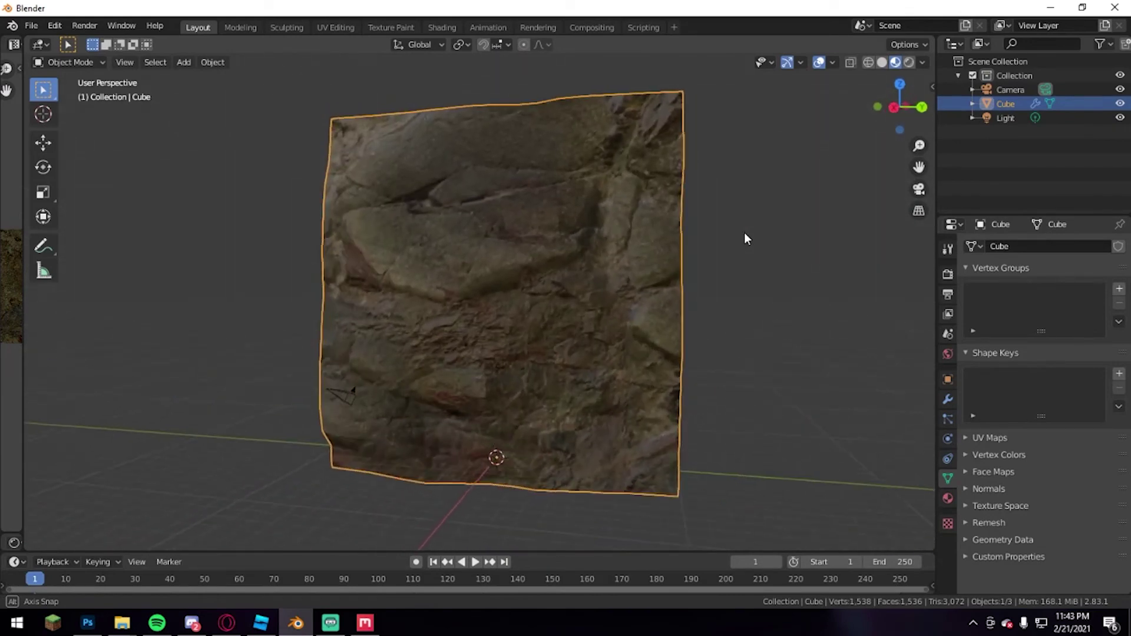
middle_drag(485, 371, 609, 380)
middle_drag(575, 290, 460, 313)
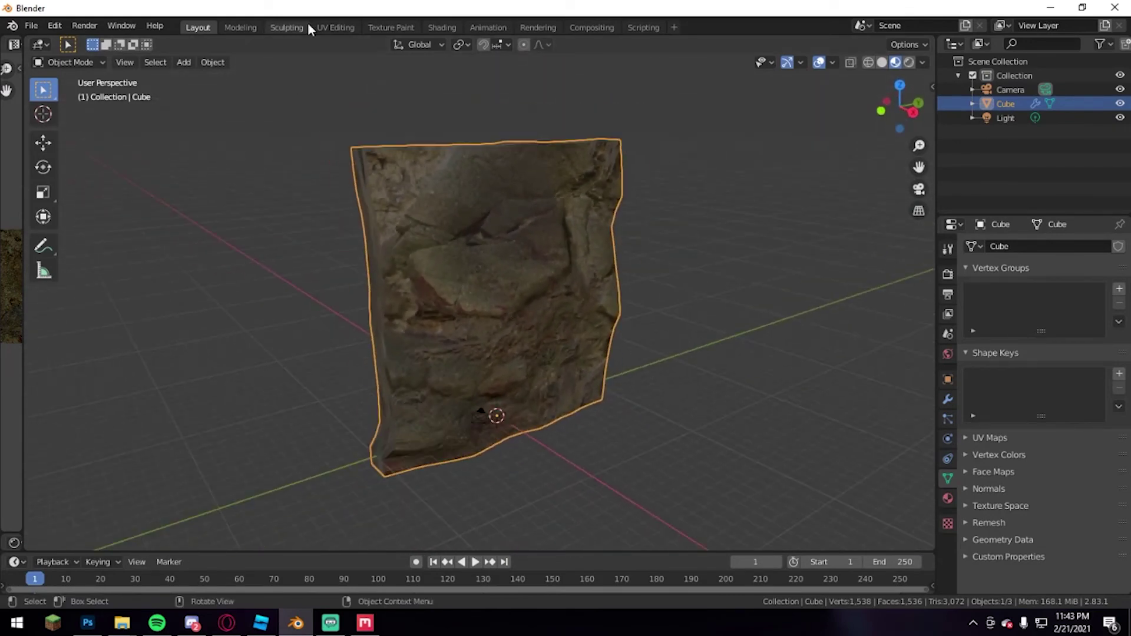
click(290, 27)
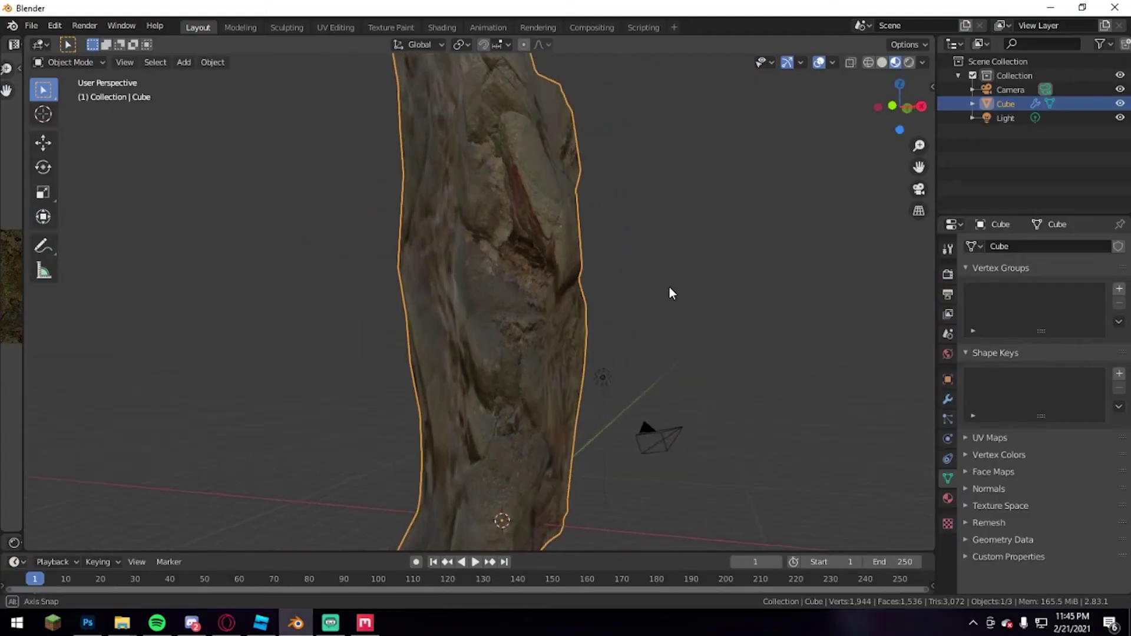
middle_drag(669, 288, 328, 177)
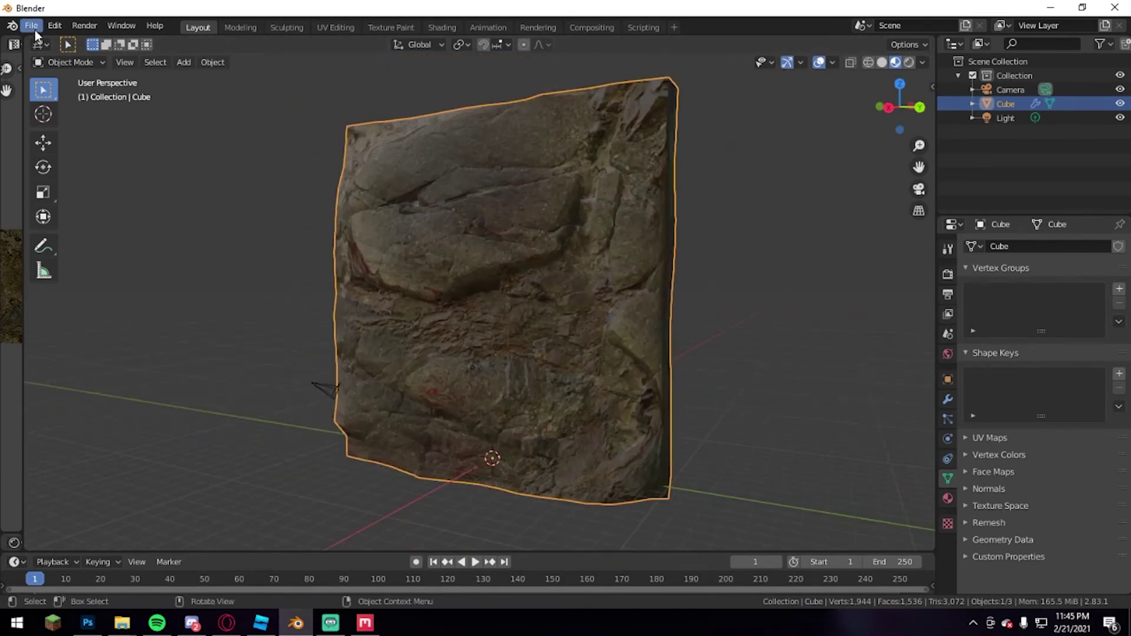
Export the textured slab to the Desktop as a Wavefront OBJ file named Video5.obj.
middle_drag(619, 462, 484, 330)
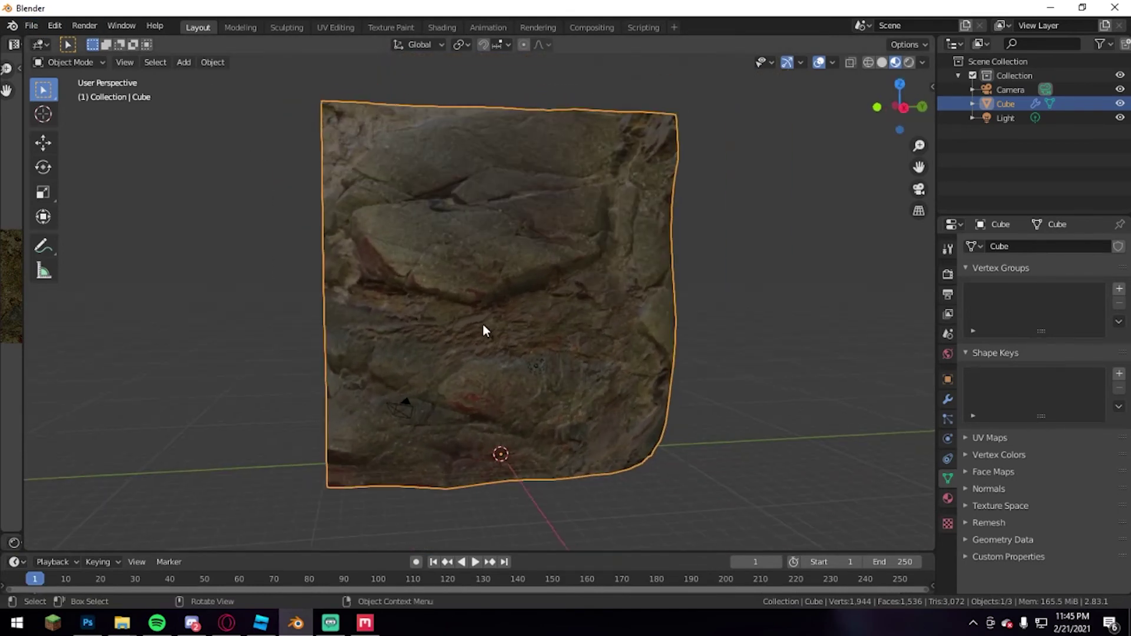
click(27, 27)
mouse_move(89, 230)
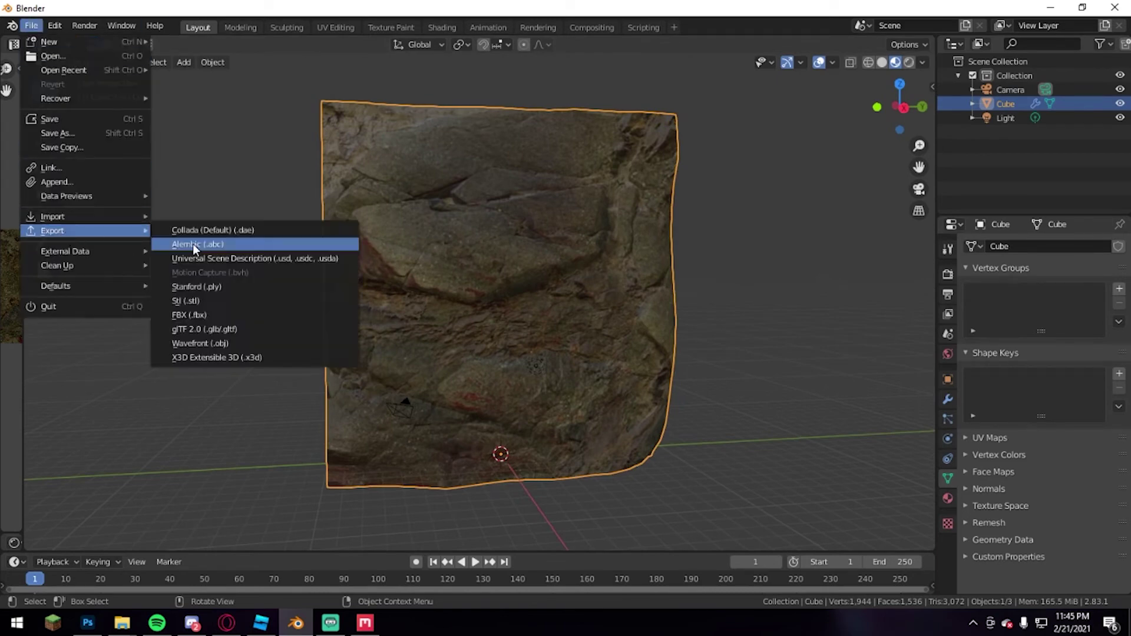
click(248, 343)
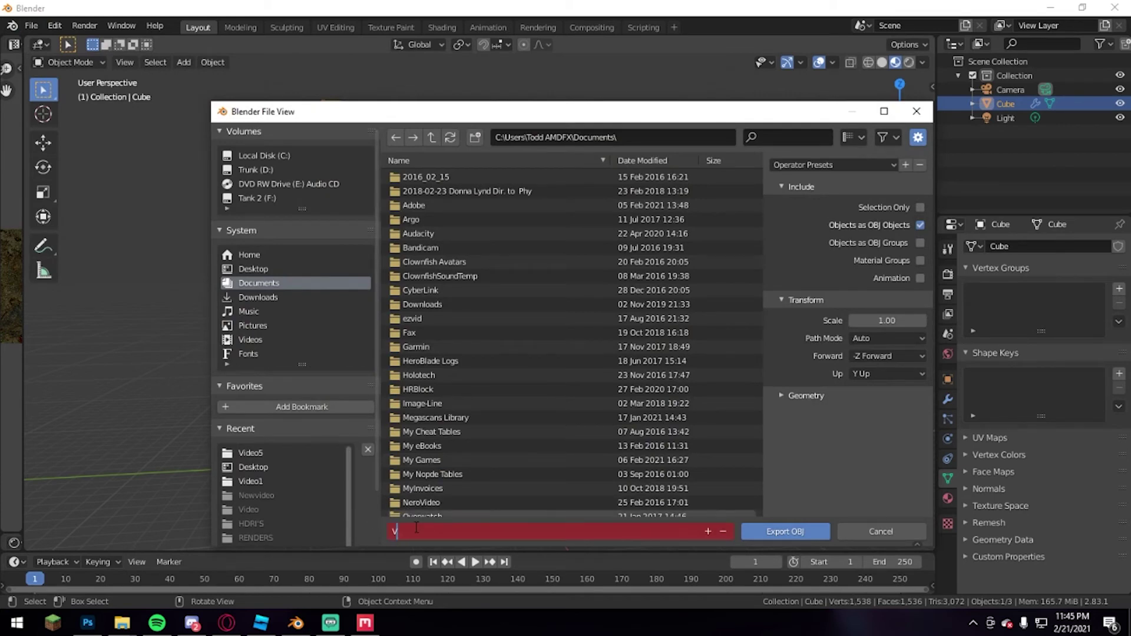
click(259, 270)
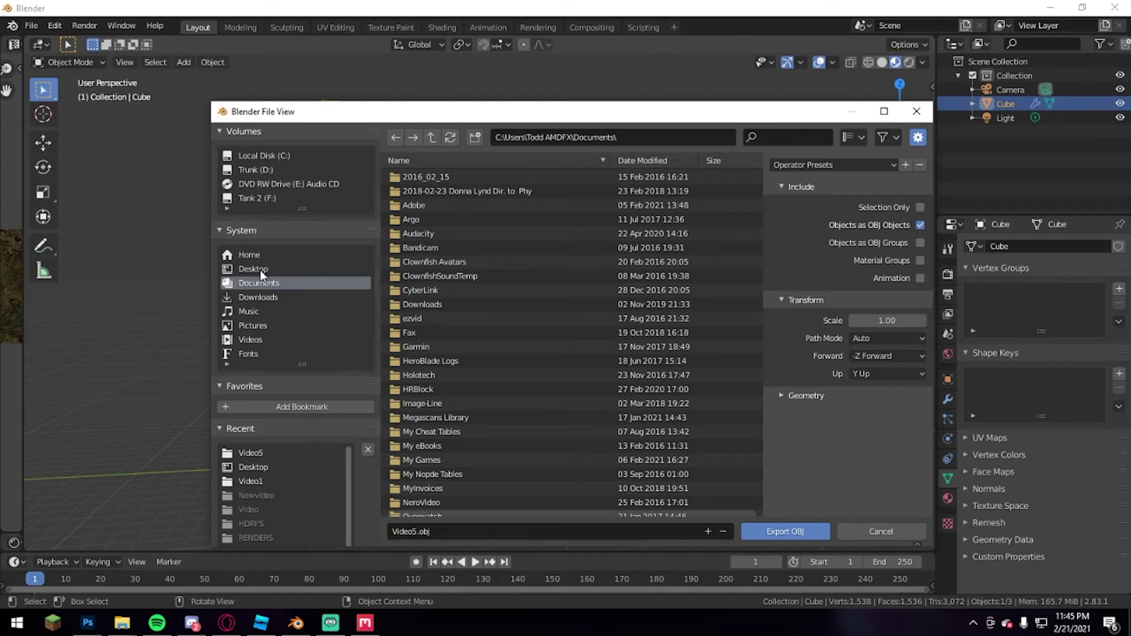
click(765, 531)
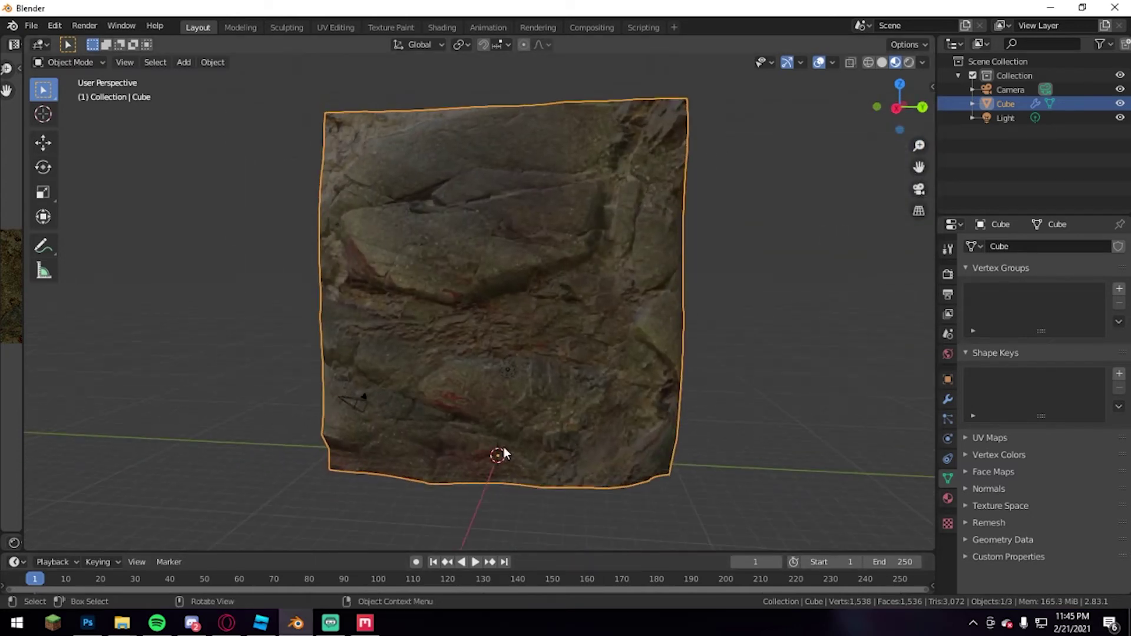
Switch to Roblox Studio and open the Images folder of the place's assets.
click(261, 621)
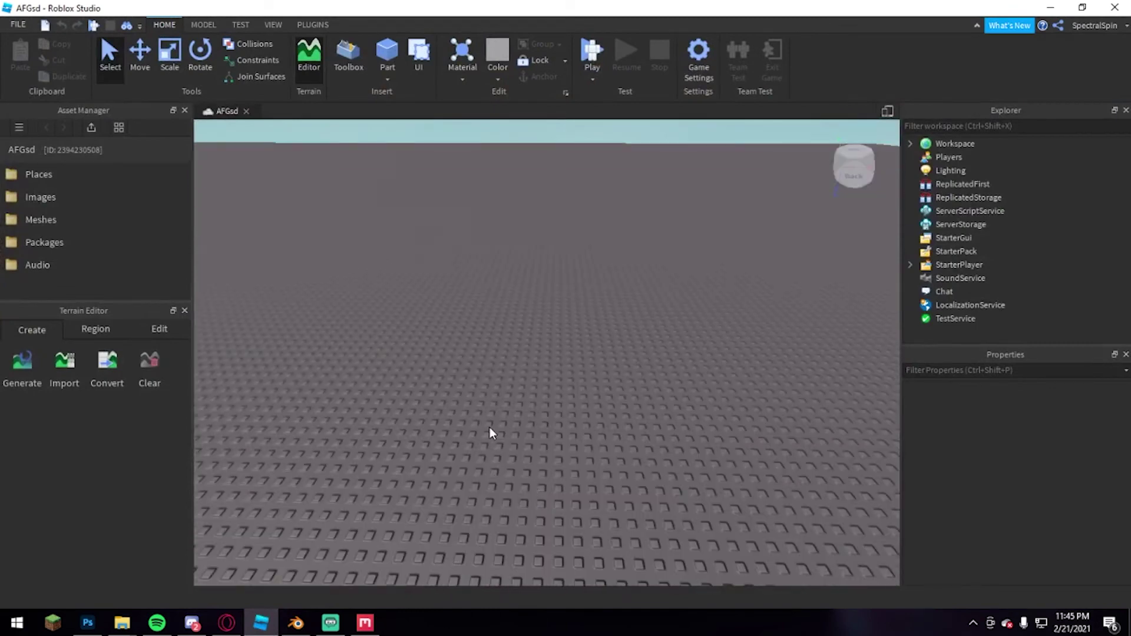
middle_drag(538, 416, 547, 415)
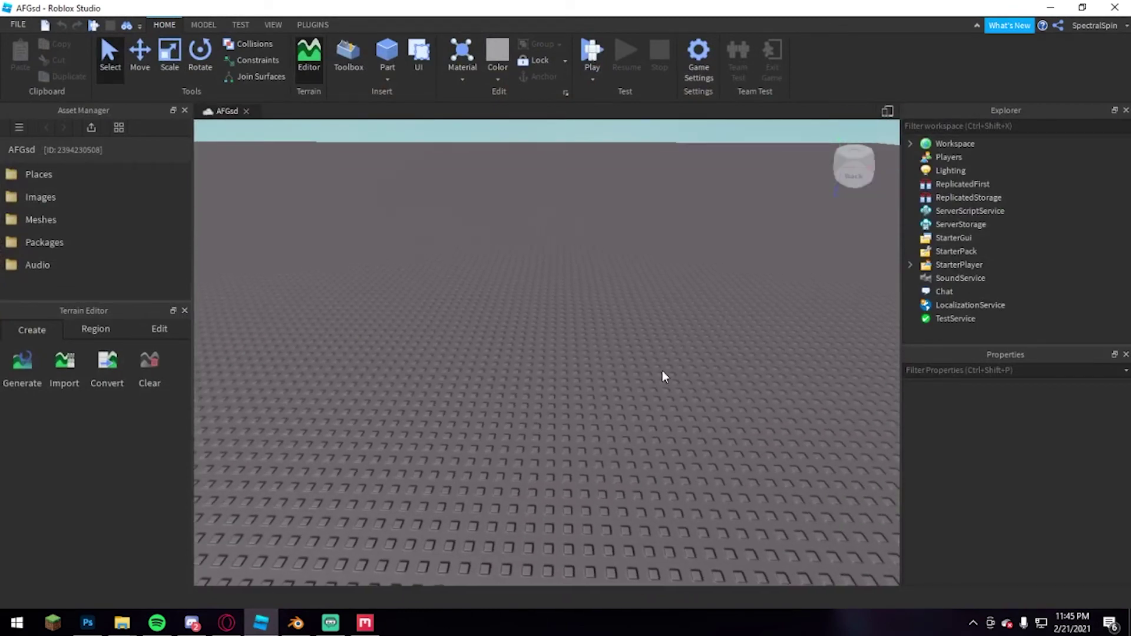
right_drag(575, 285, 578, 295)
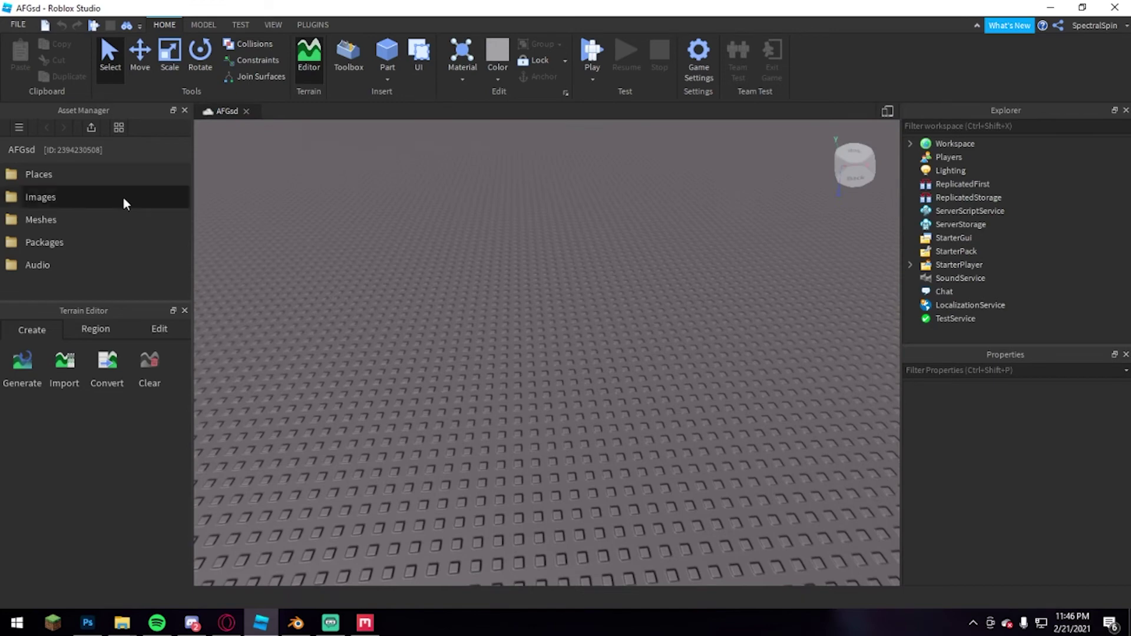
click(61, 196)
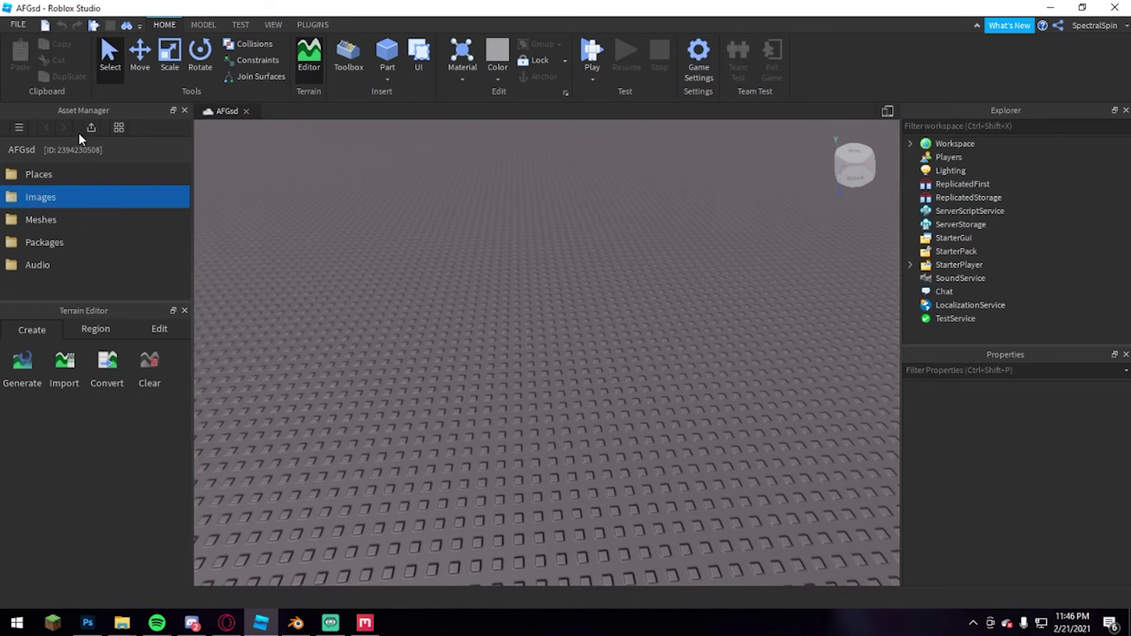
double_click(52, 196)
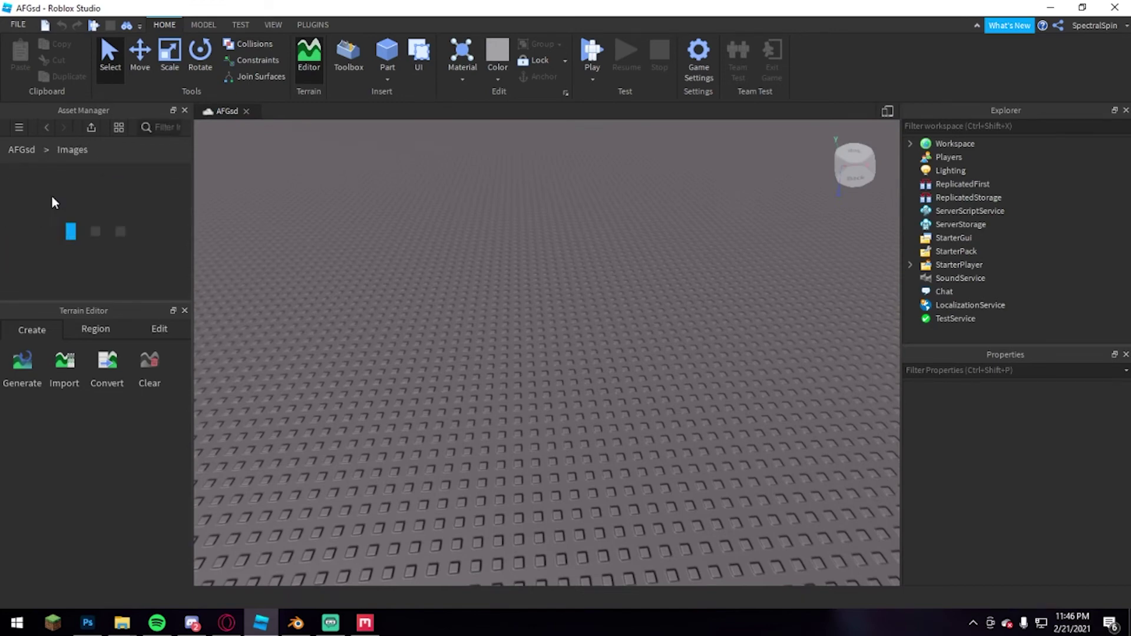
click(95, 126)
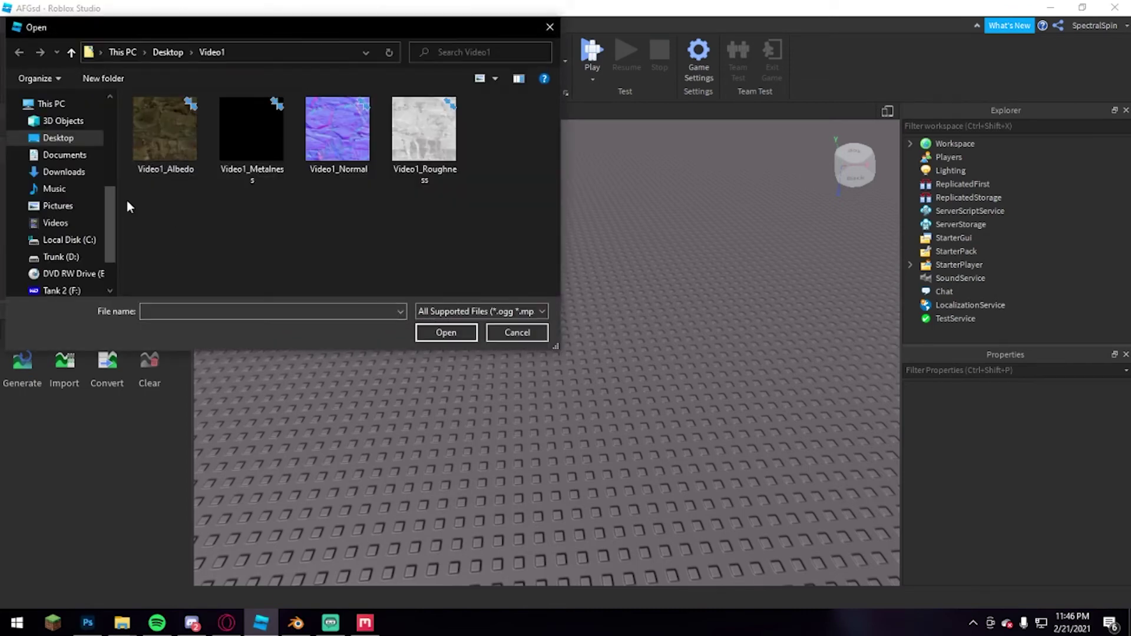
click(66, 138)
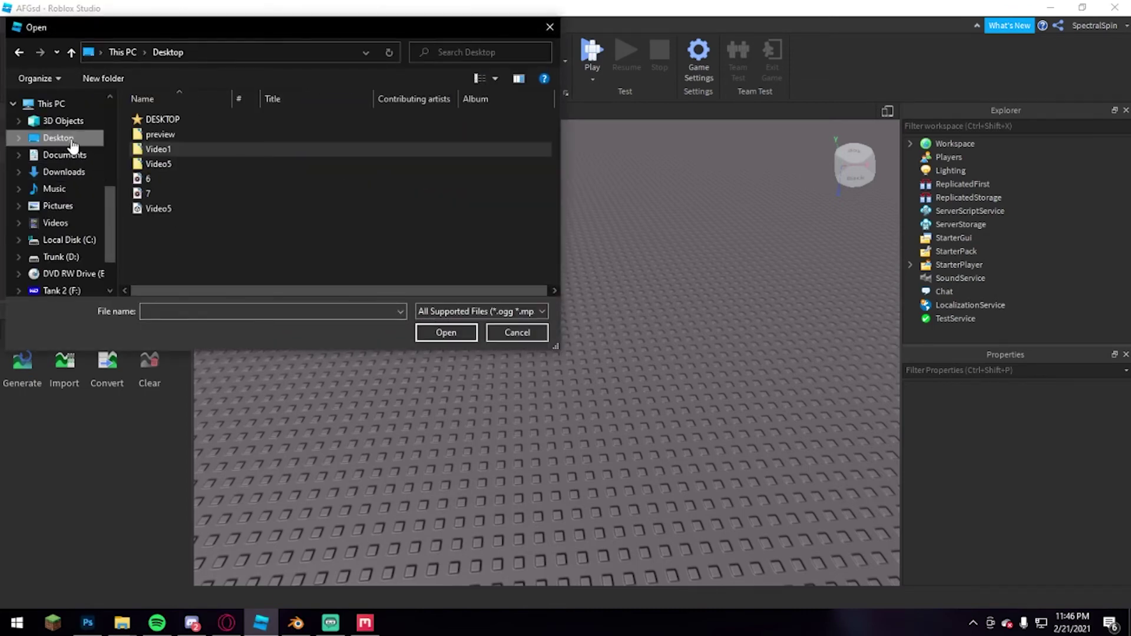
click(170, 165)
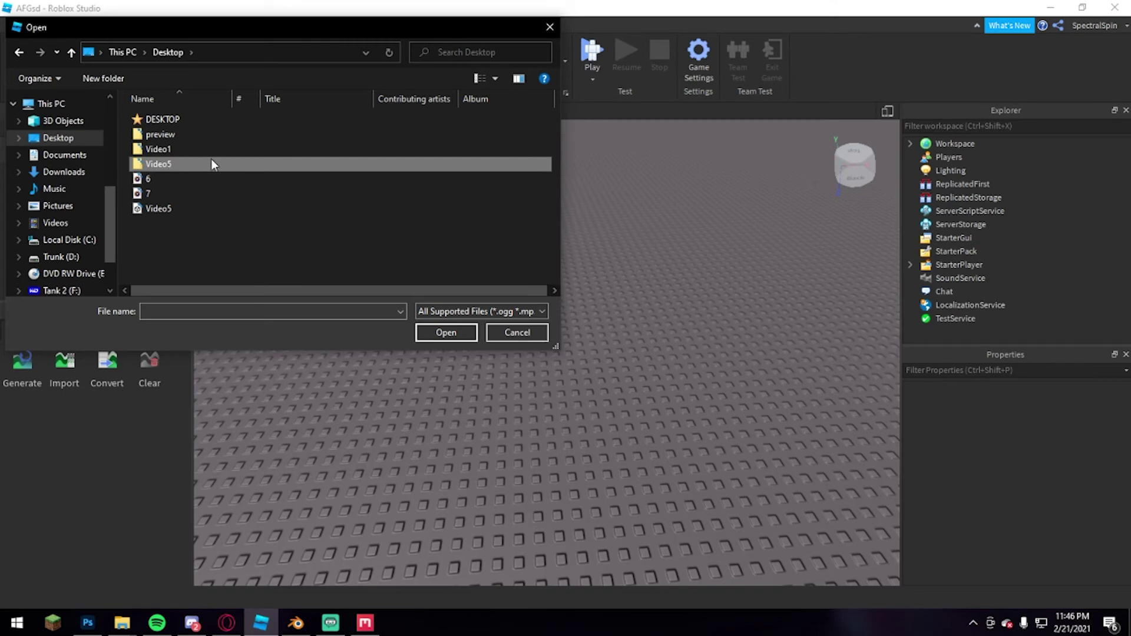
double_click(151, 164)
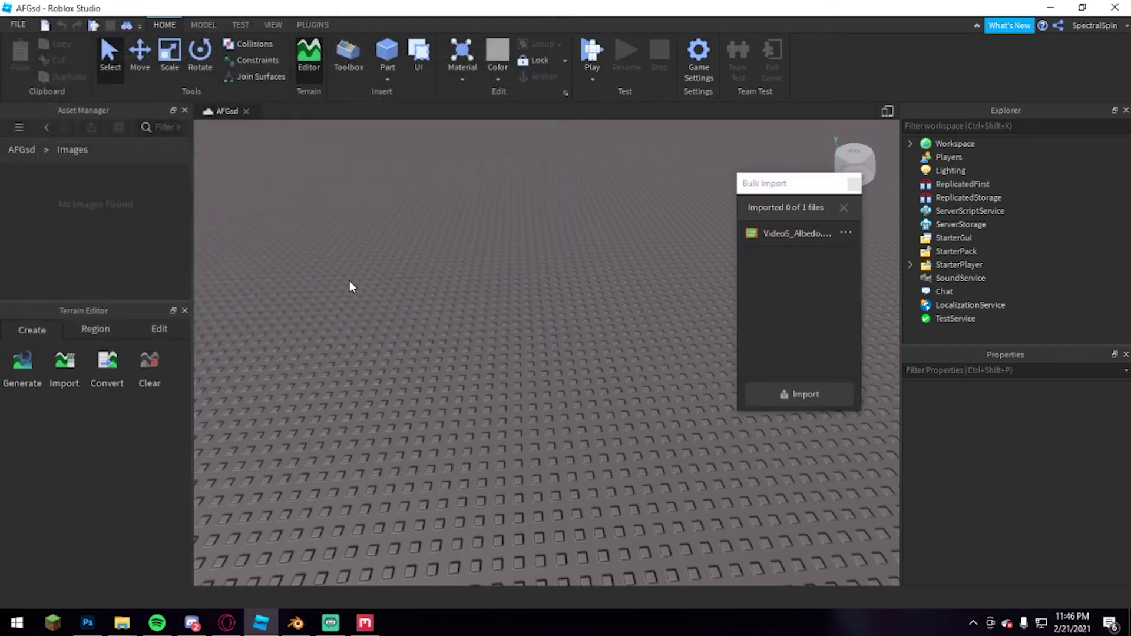
click(843, 208)
click(885, 316)
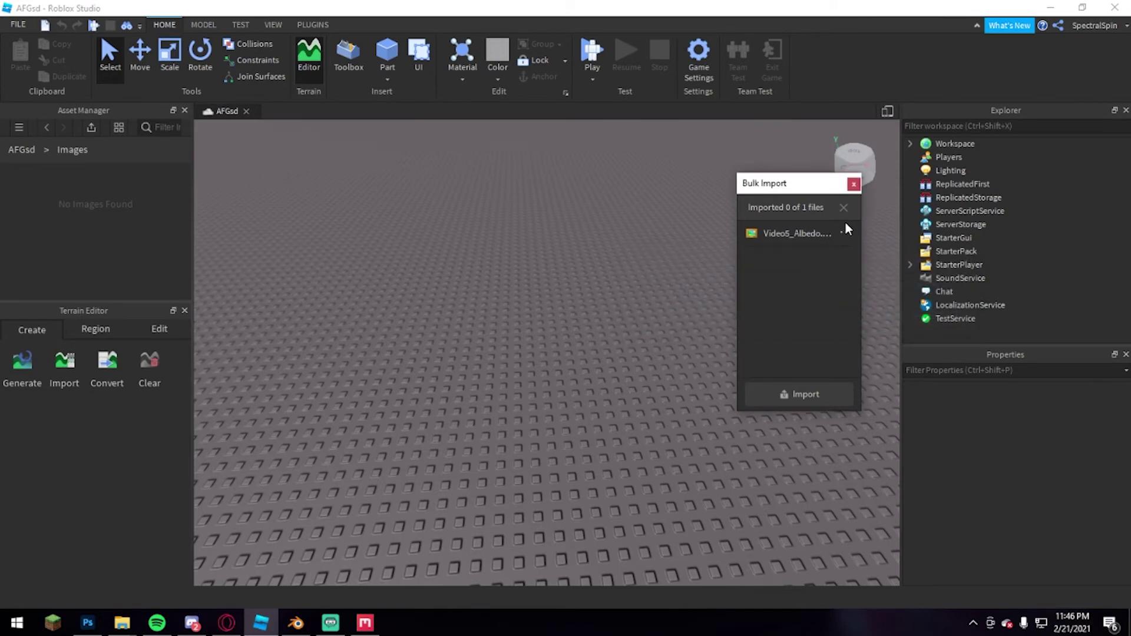
click(852, 185)
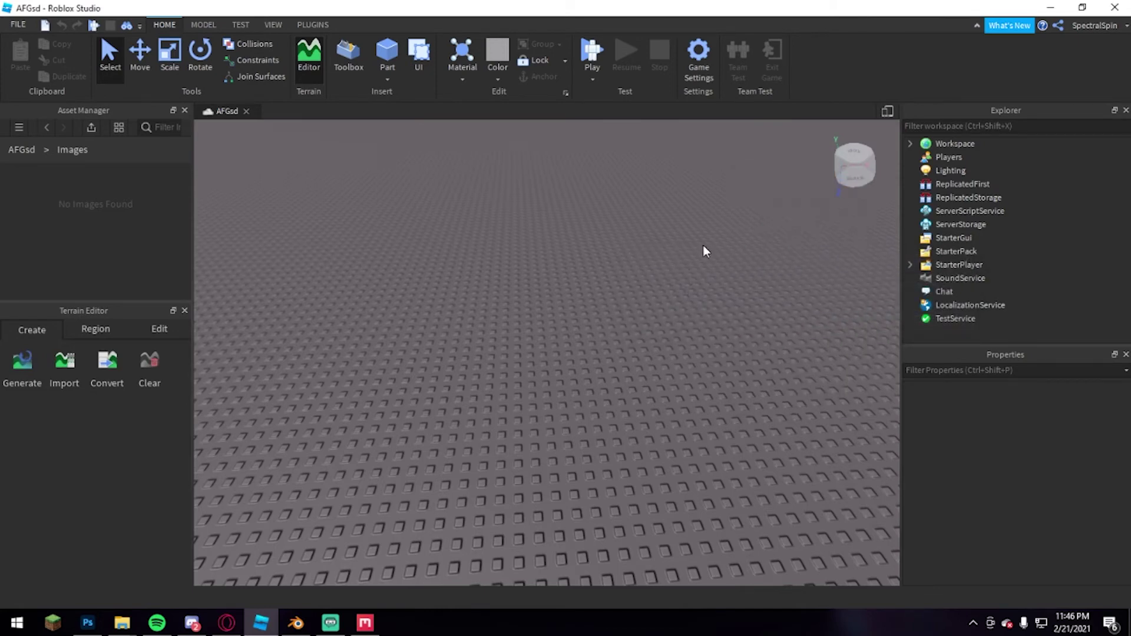
Bulk import the Video5 albedo, metalness, normal and roughness maps from the Desktop's Video5 folder.
click(86, 120)
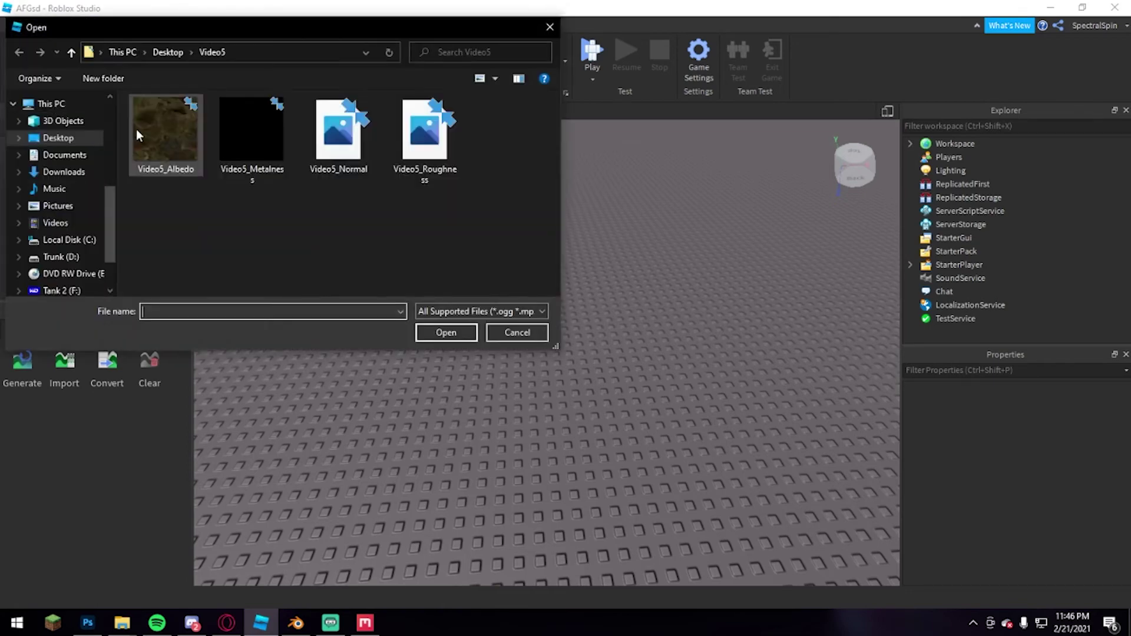
click(229, 223)
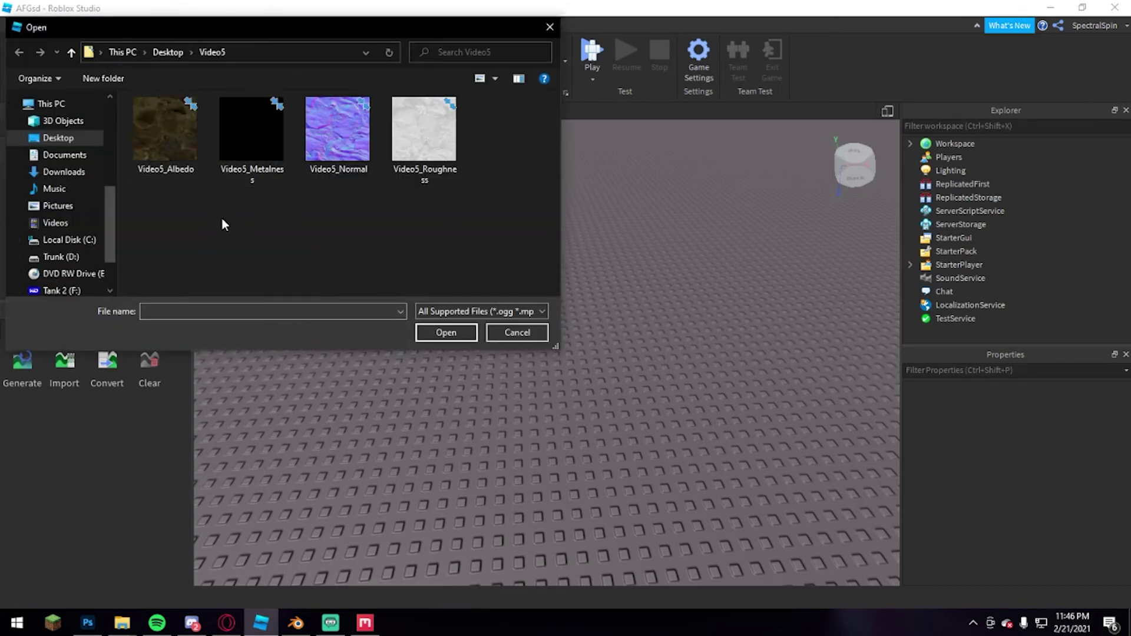
drag(460, 220, 187, 134)
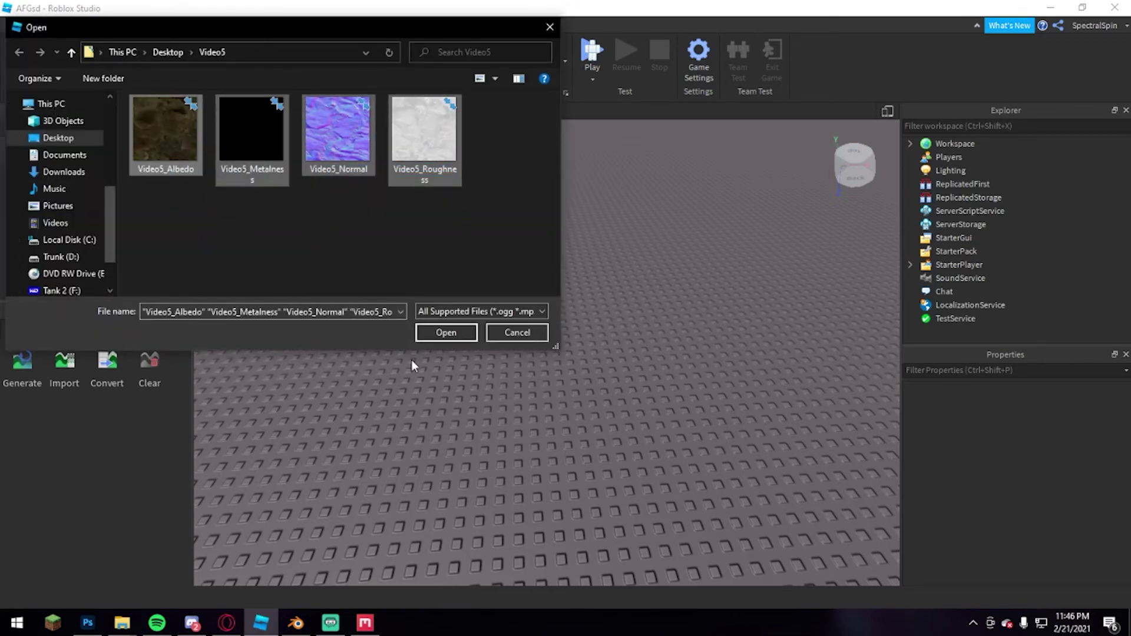
click(445, 332)
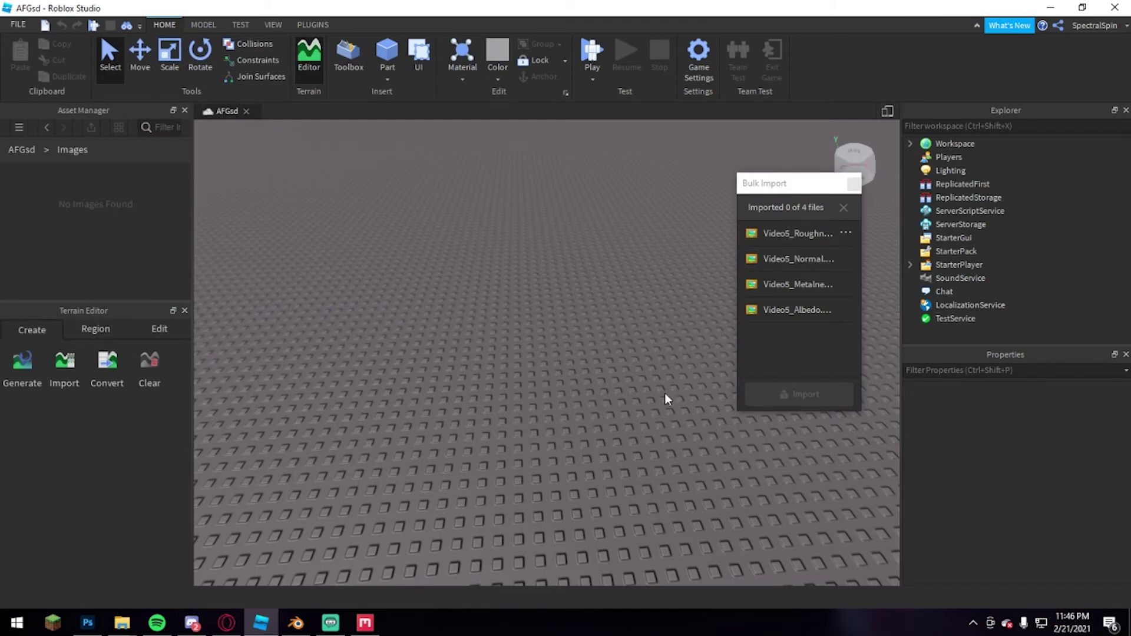
Insert a MeshPart and load the Video5 mesh file into it, declining to move it to its stored location.
right_click(521, 312)
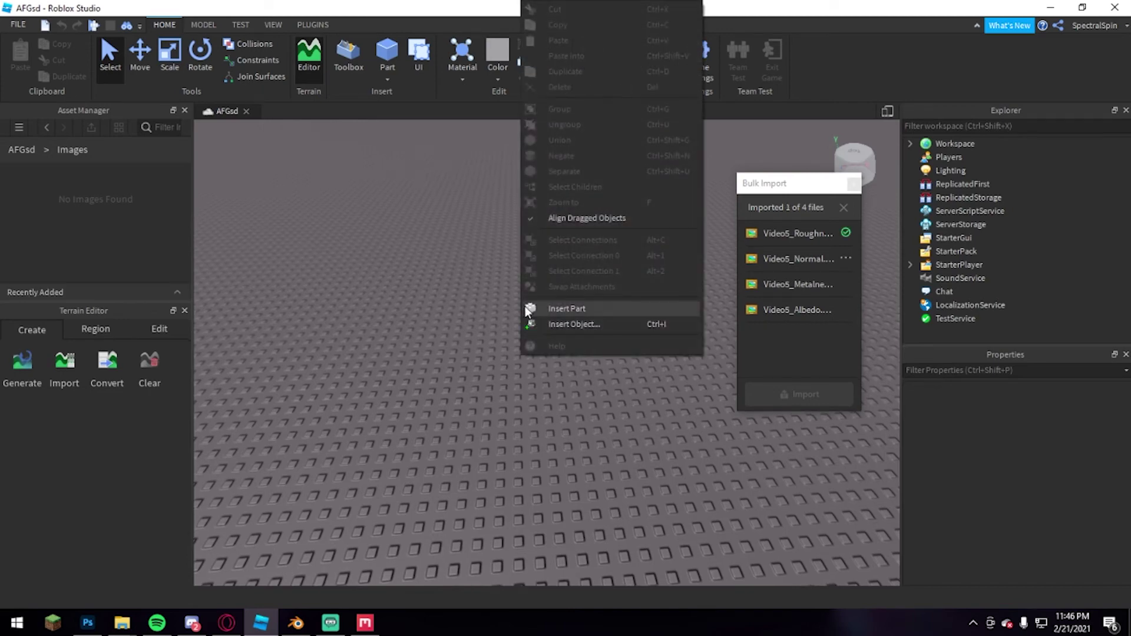
click(533, 331)
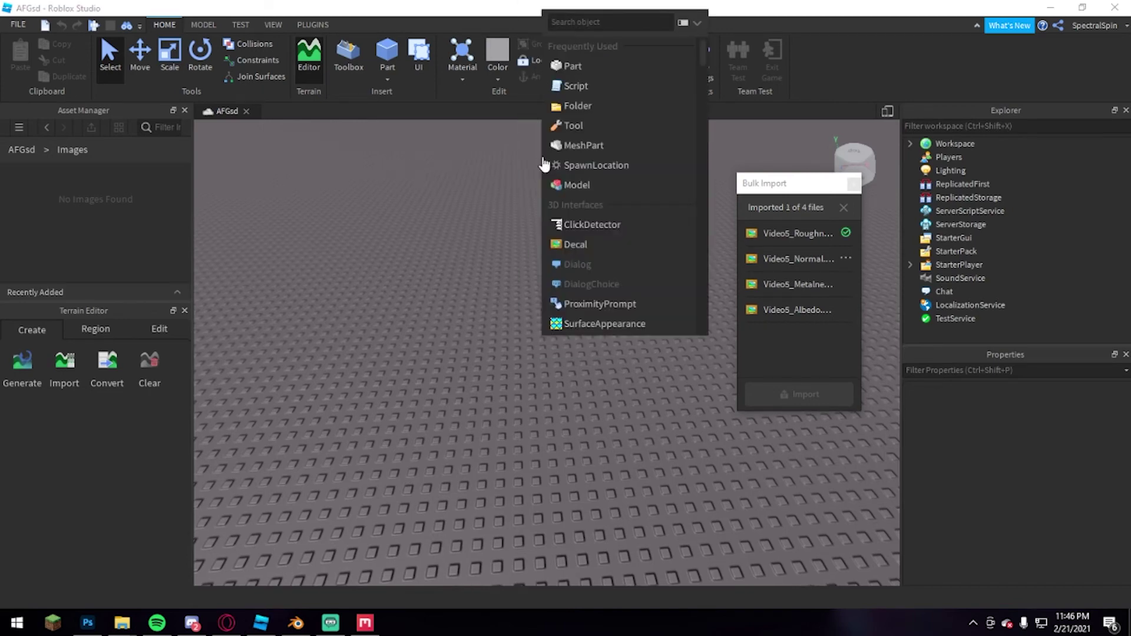
click(554, 147)
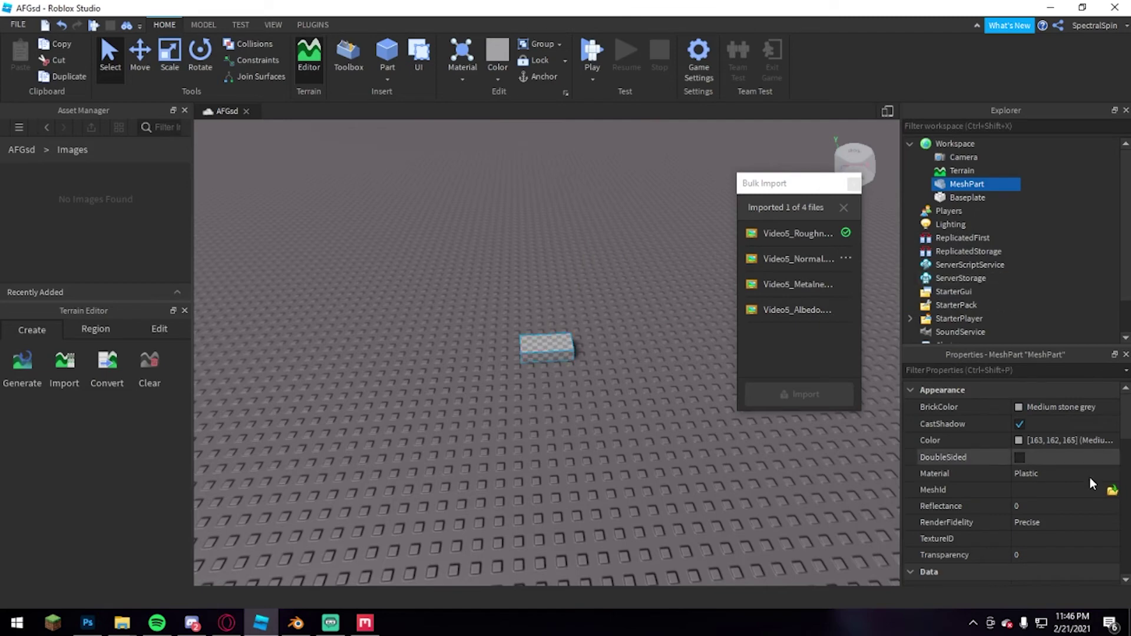
click(1112, 490)
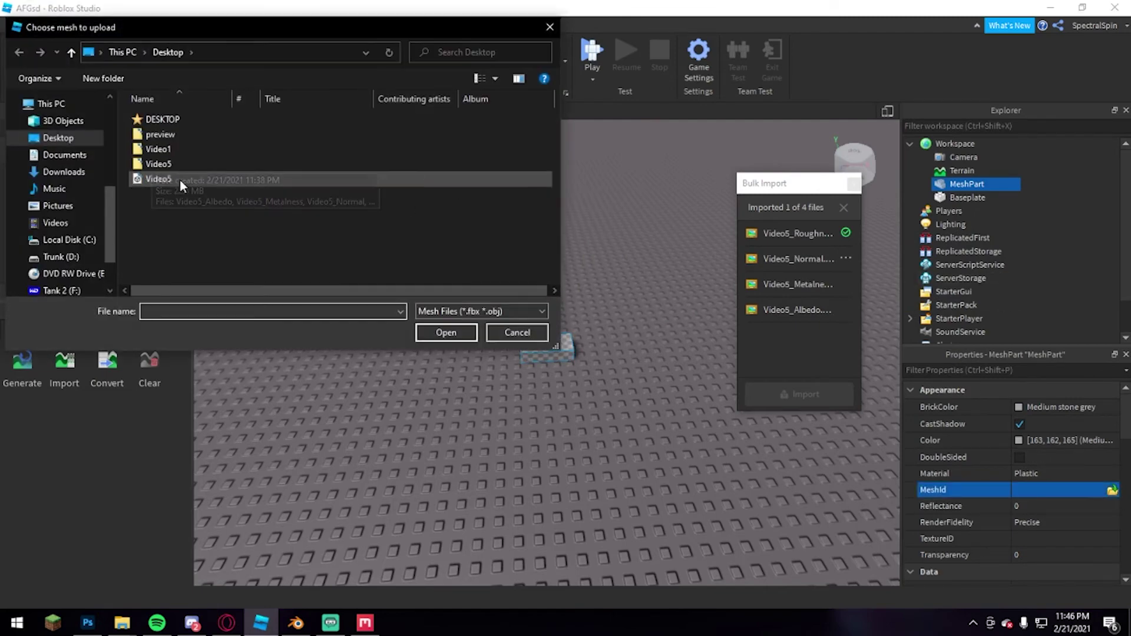
click(179, 178)
click(448, 339)
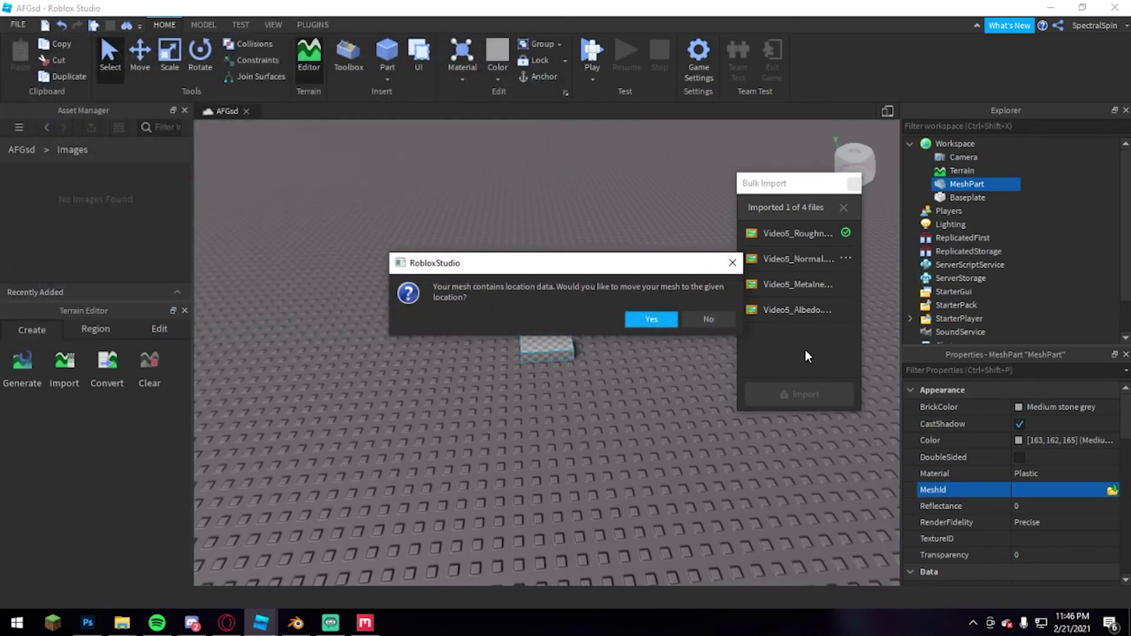
click(711, 322)
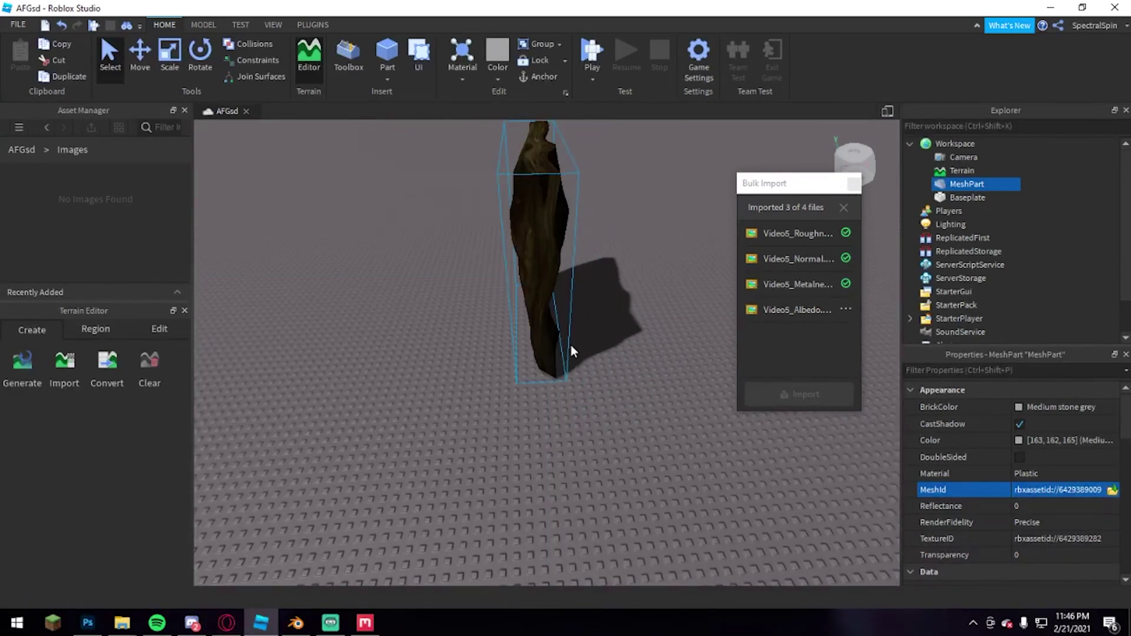
Rotate the slab 90 degrees so its broad face points toward the camera, and close the bulk import list.
key(ctrl+r)
mouse_move(560, 335)
right_down()
mouse_move(574, 335)
mouse_move(560, 328)
right_up()
key(w)
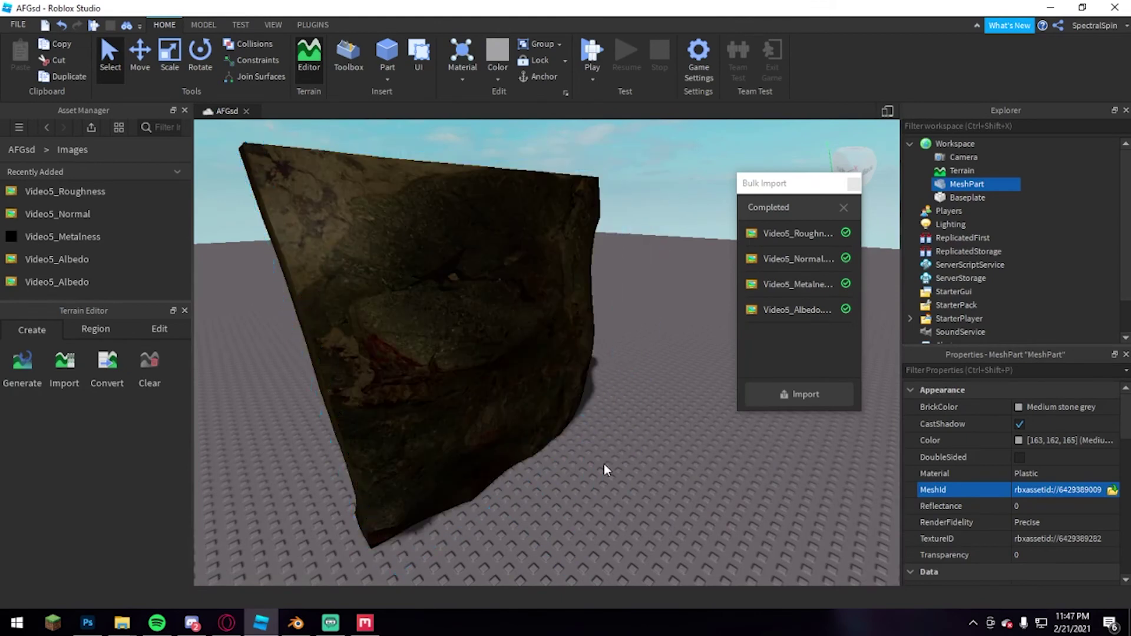
click(603, 465)
right_drag(603, 465, 598, 462)
scroll(598, 462, down, 4)
click(852, 186)
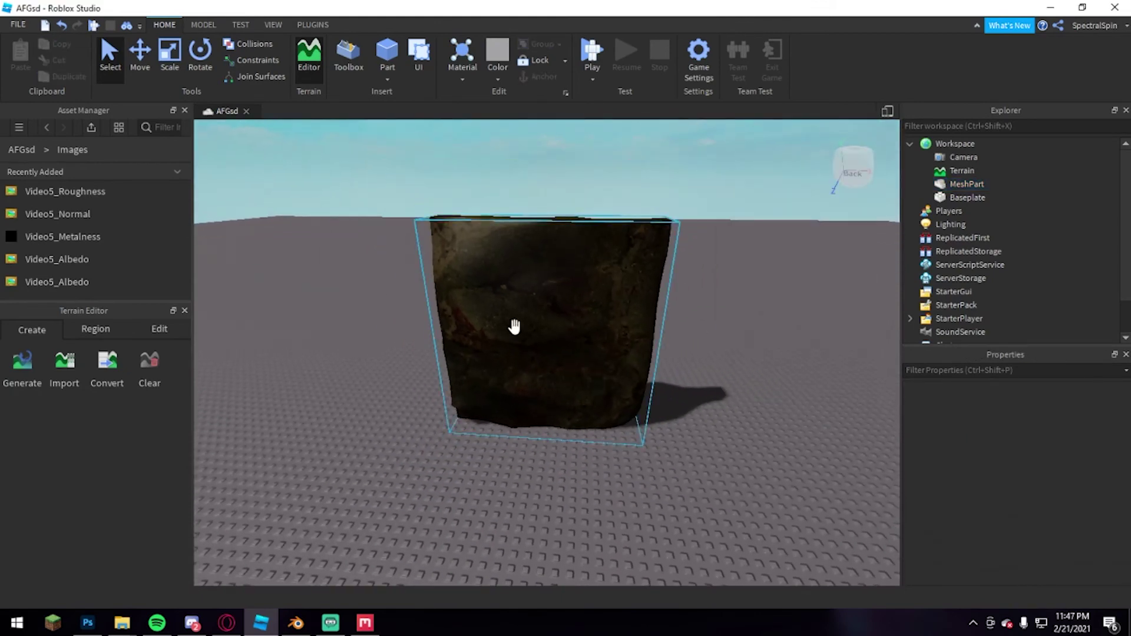
Insert a block part under the slab's MeshPart, on the baseplate in front of the slab.
click(515, 326)
right_click(495, 502)
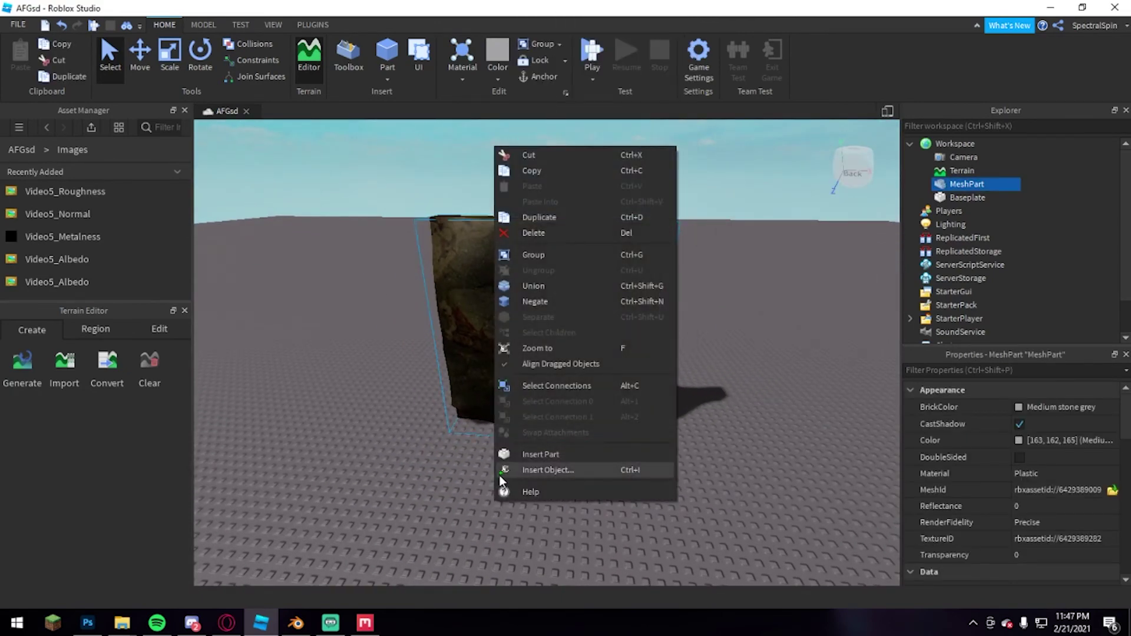
click(521, 454)
right_click(504, 497)
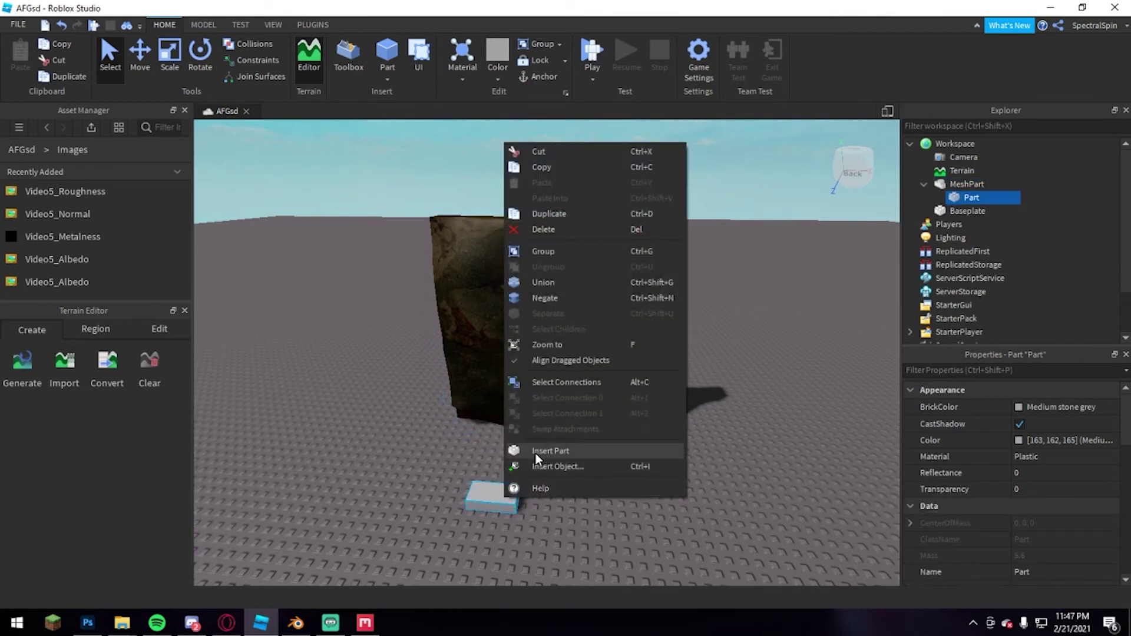
click(506, 499)
right_drag(506, 499, 510, 496)
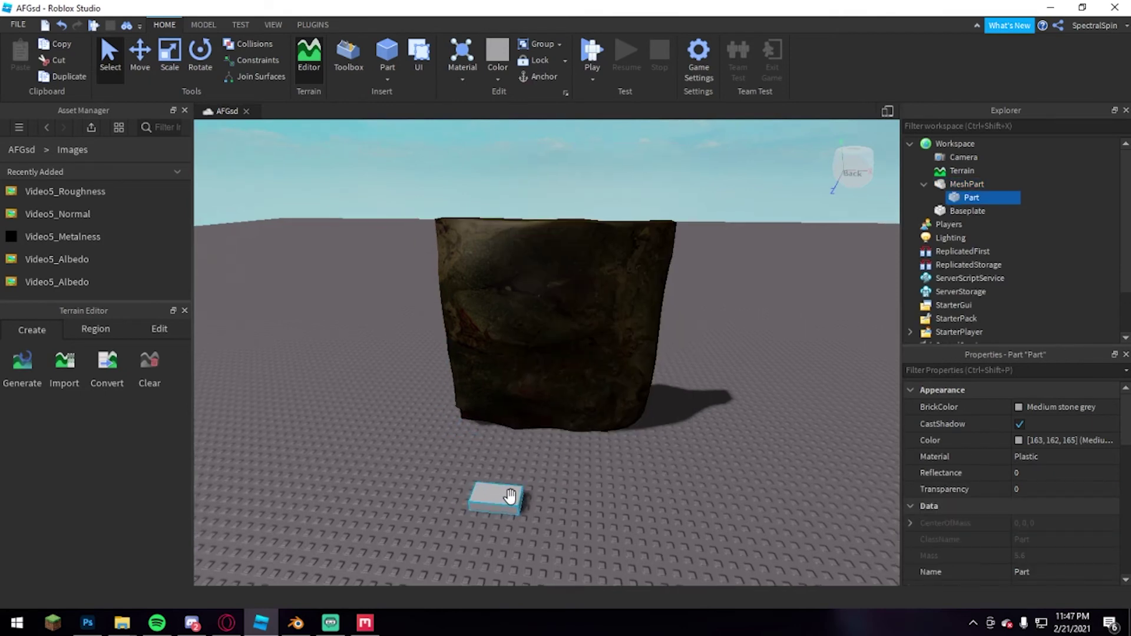
Add a SurfaceLight to the small block and shift the block toward the middle of the slab's front.
right_click(510, 496)
click(535, 462)
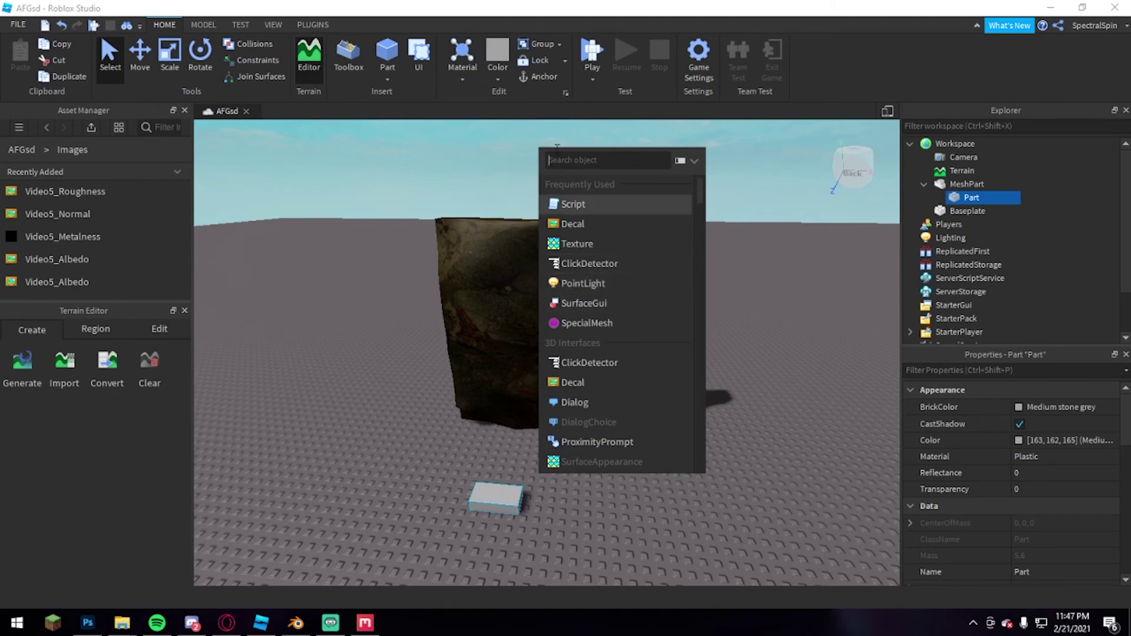
text(lighgt)
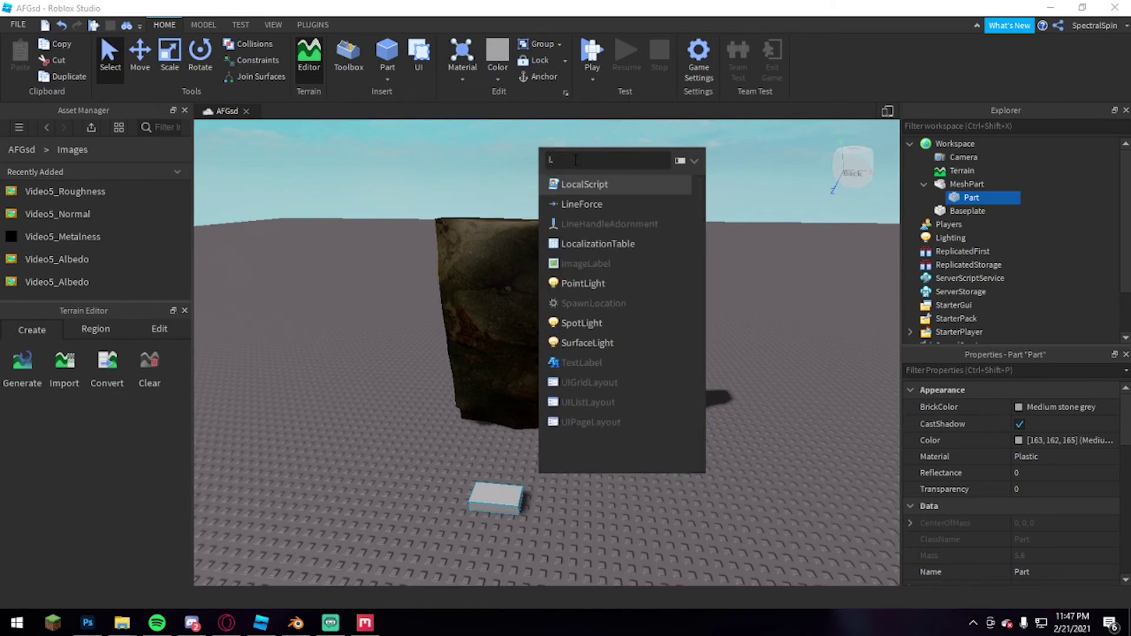
key(BackSpace)
key(BackSpace)
text(t)
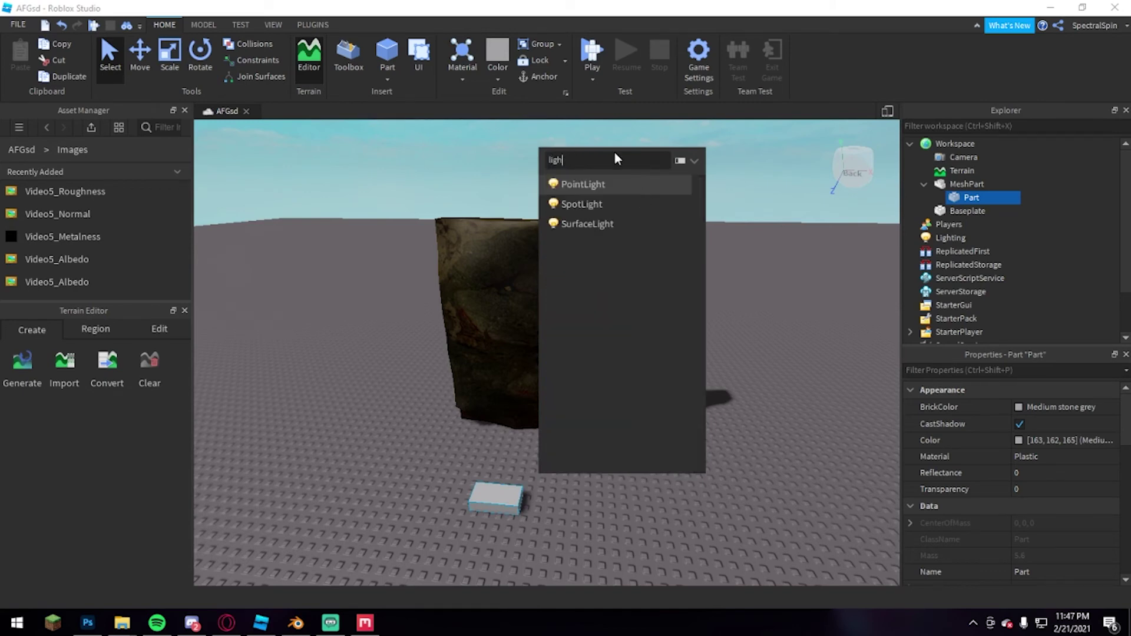
click(585, 222)
drag(518, 499, 543, 496)
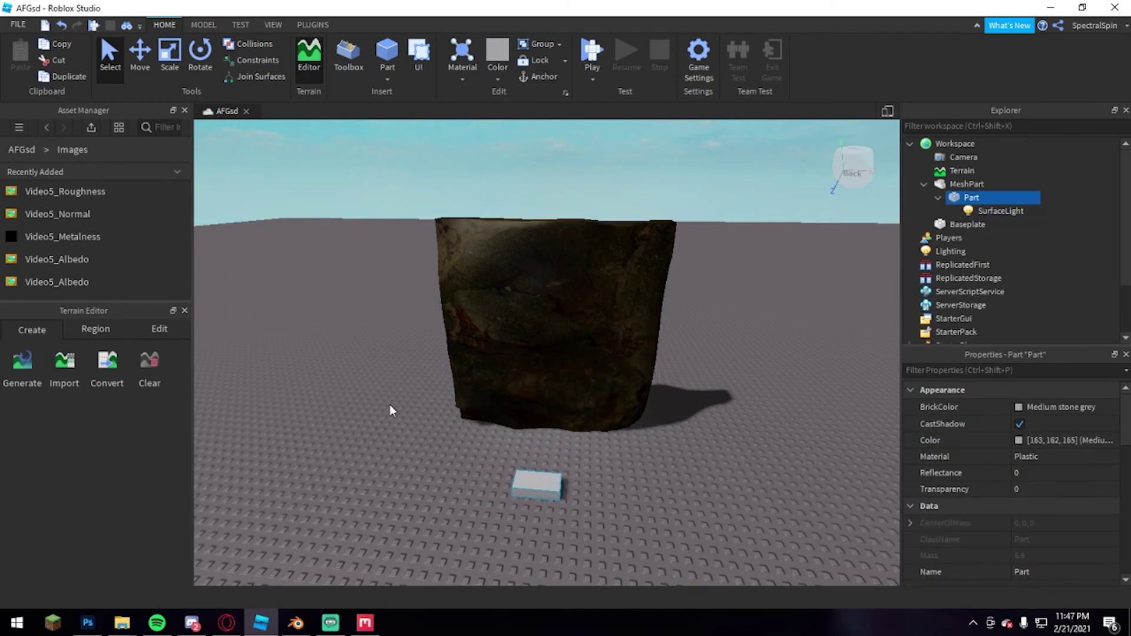
Raise the light block above the baseplate in front of the slab and set its Transparency to 1.
click(149, 58)
drag(534, 406, 534, 303)
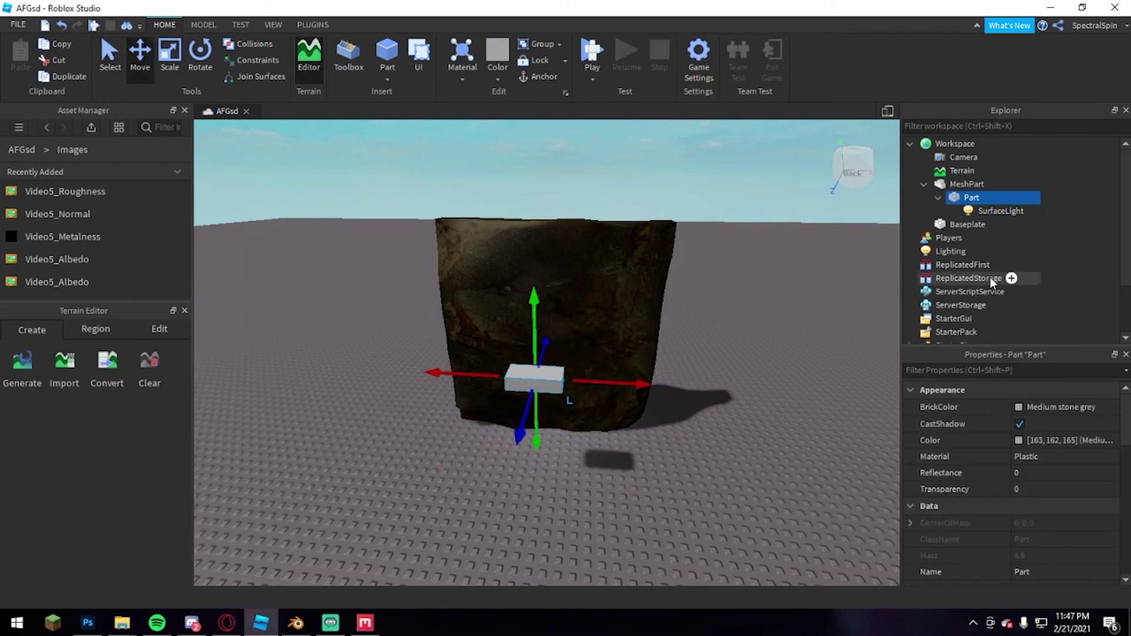
scroll(1058, 535, down, 5)
scroll(1047, 457, up, 5)
click(1048, 487)
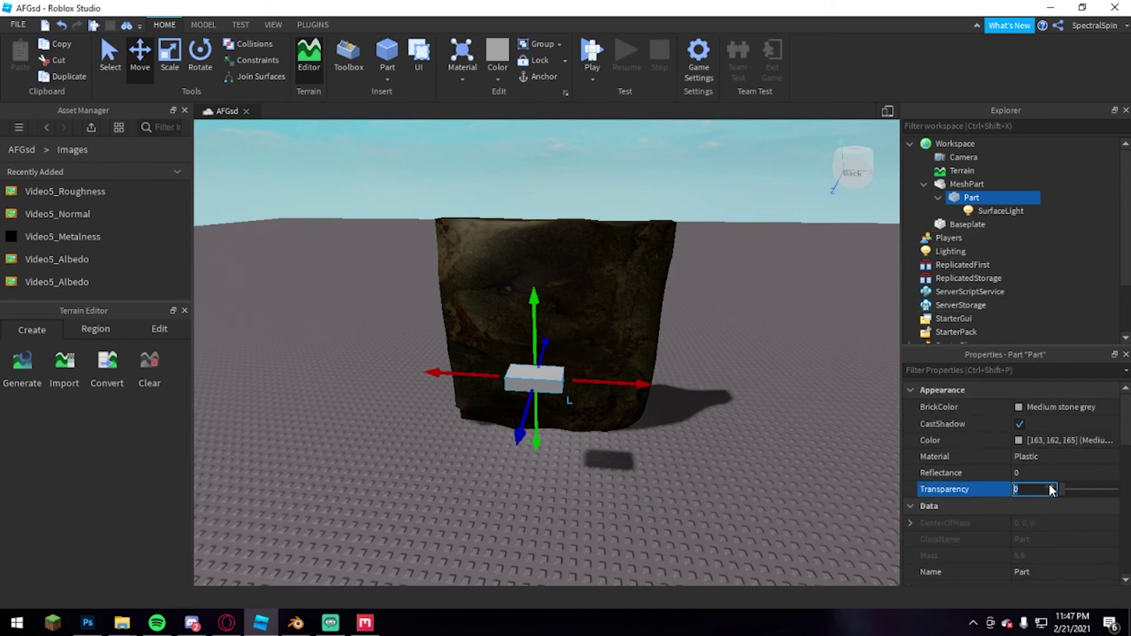
text(1)
click(846, 549)
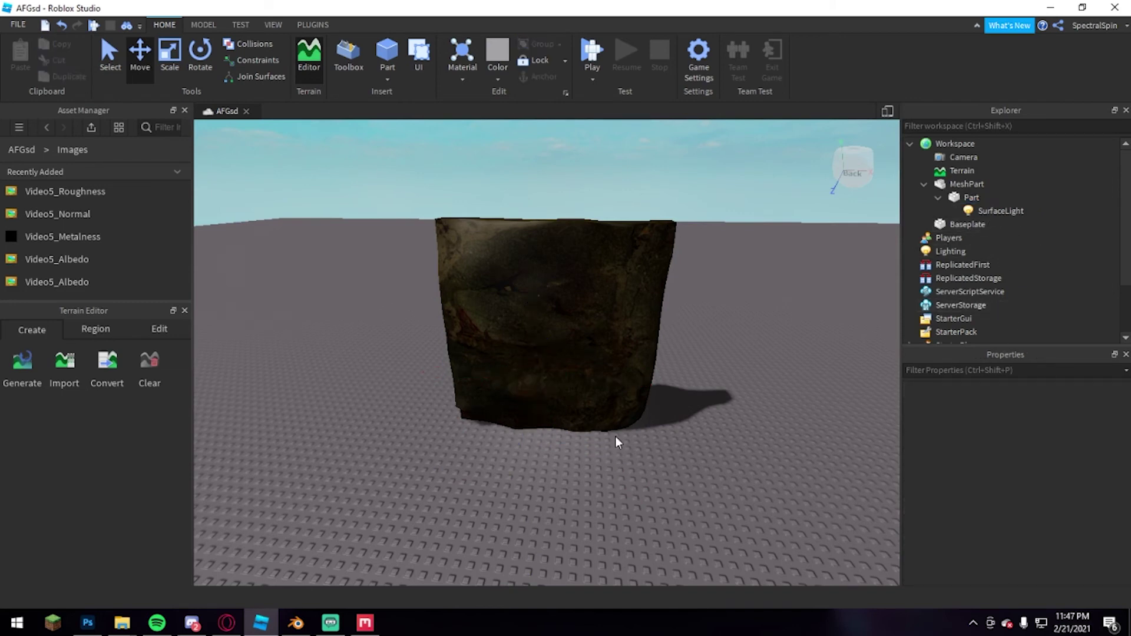
Move the light block out of the slab's MeshPart so it sits directly under Workspace.
click(537, 377)
click(576, 259)
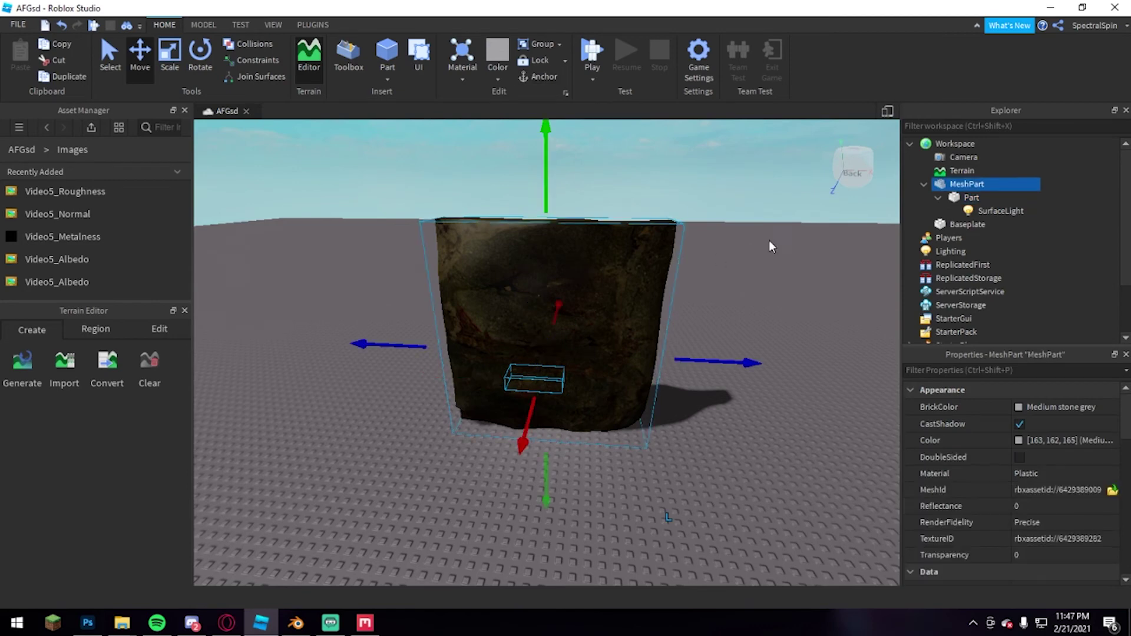
right_click(964, 183)
click(924, 184)
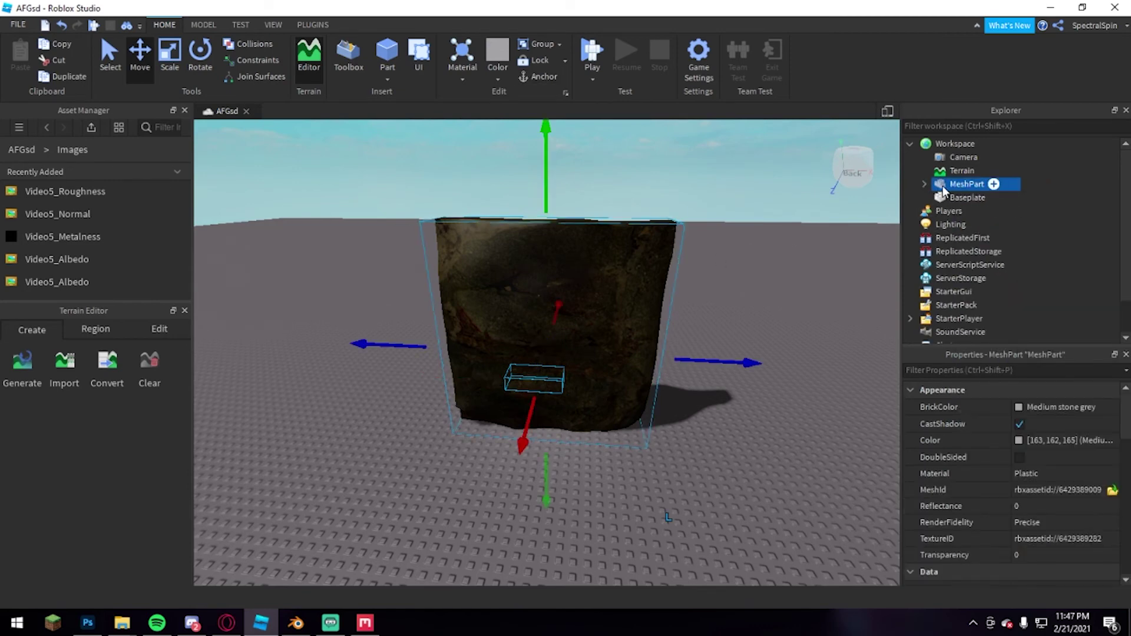
click(924, 184)
drag(961, 197, 956, 145)
Add a SurfaceAppearance to the slab's MeshPart and set its ColorMap to Video5_Albedo.
click(966, 184)
right_click(966, 183)
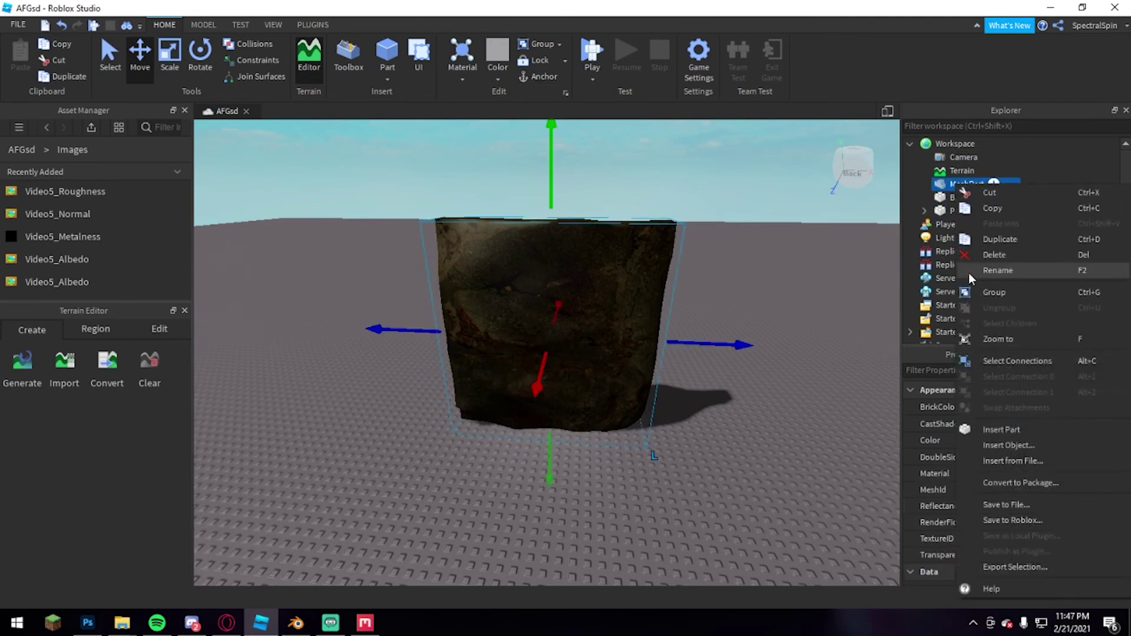
click(998, 446)
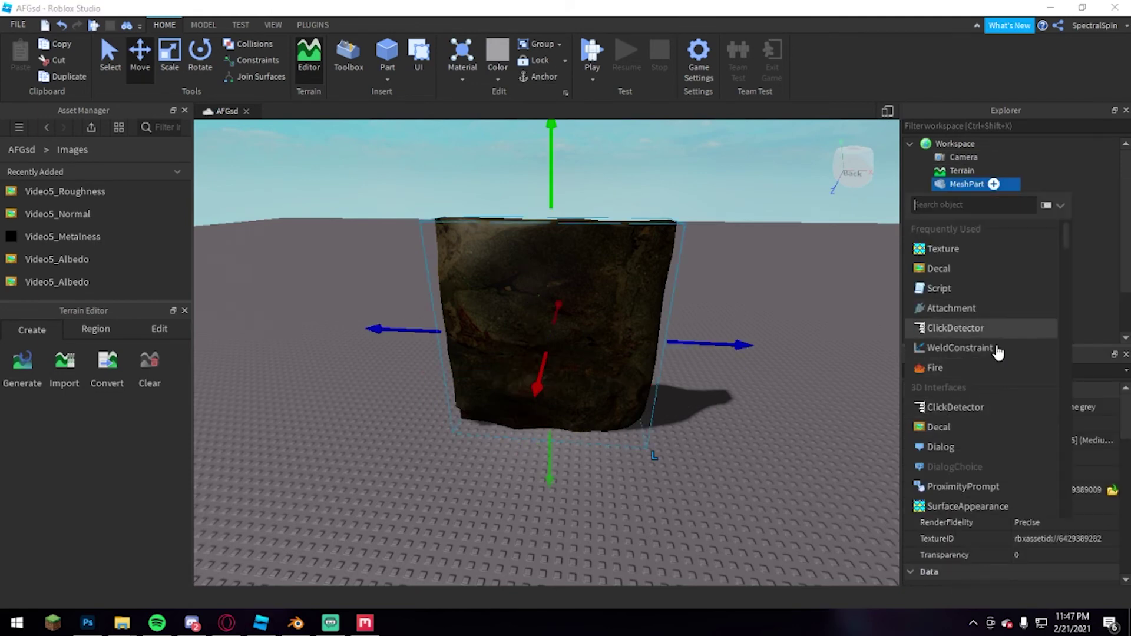
click(967, 506)
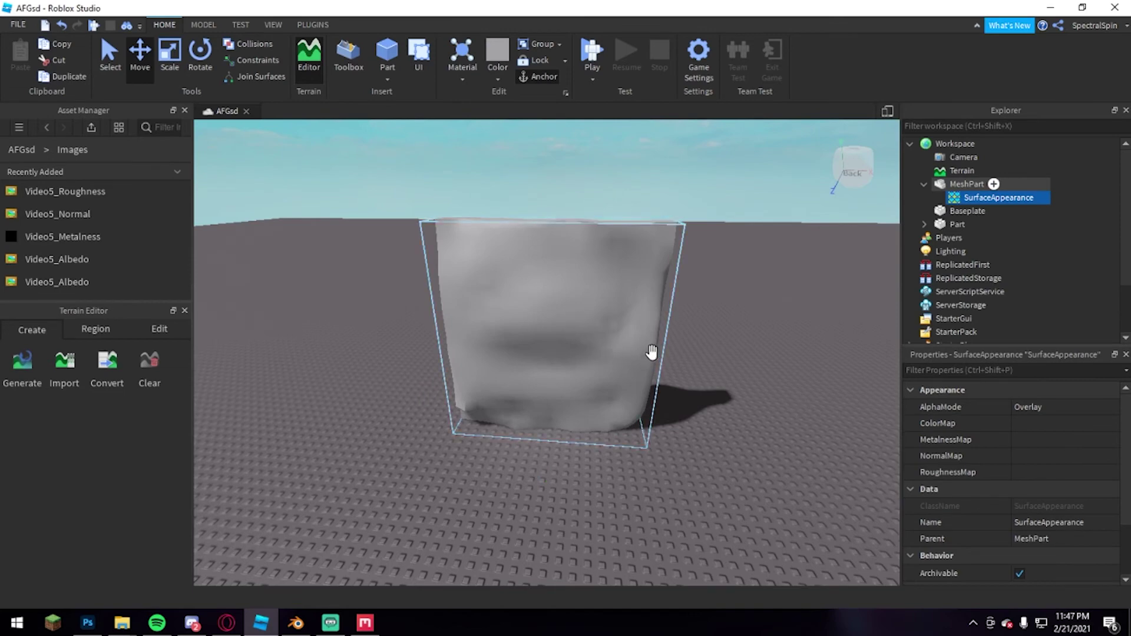
click(1025, 423)
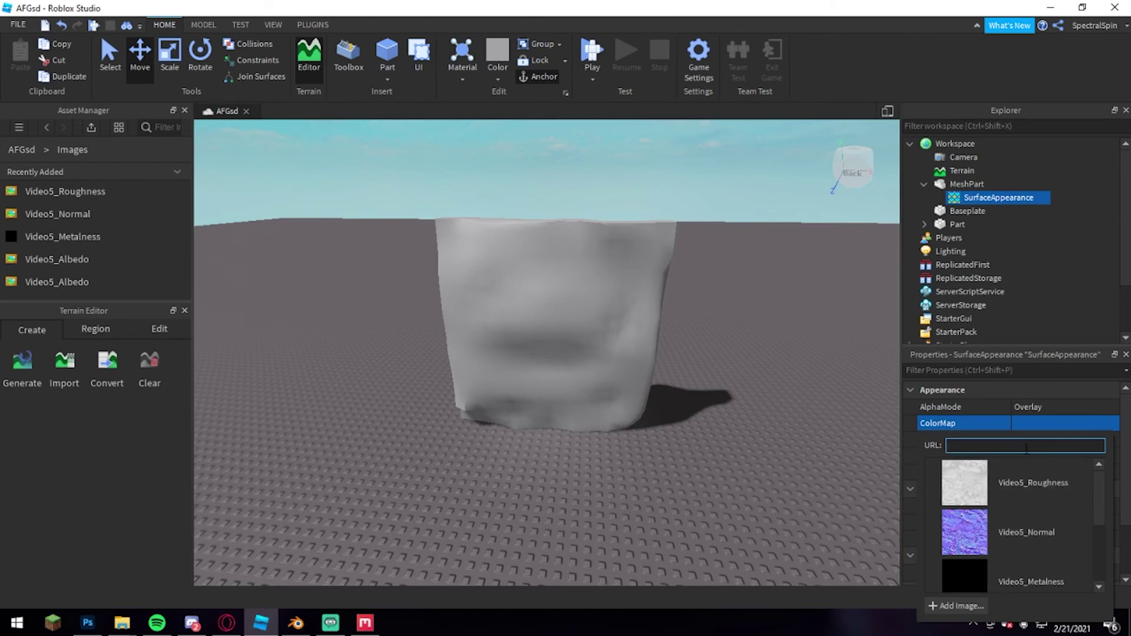
scroll(1040, 485, down, 2)
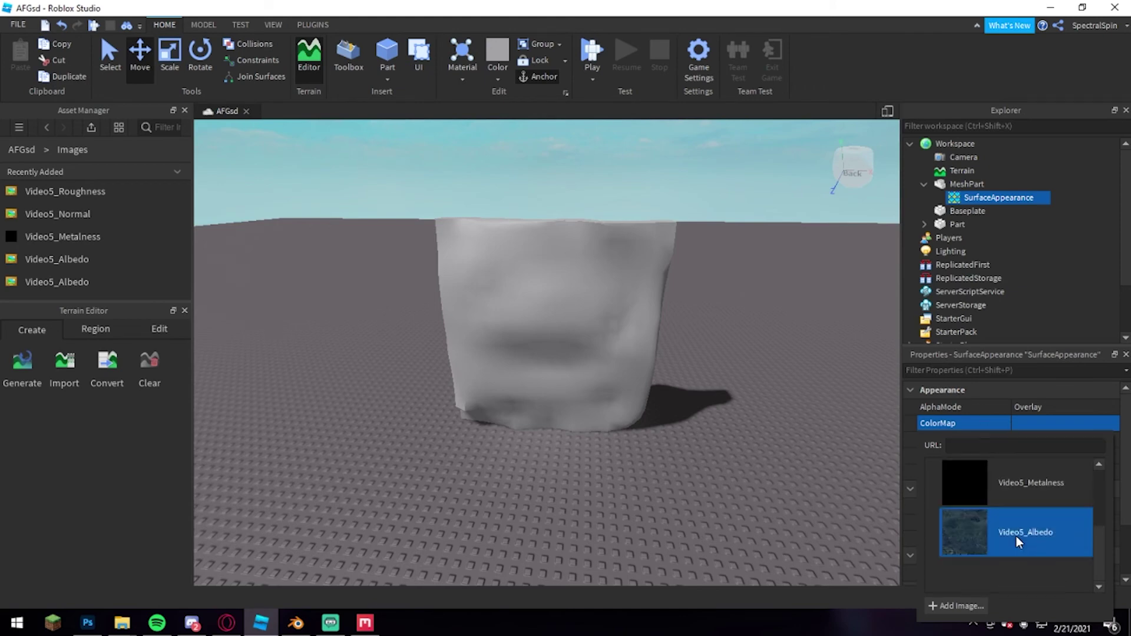
click(1016, 536)
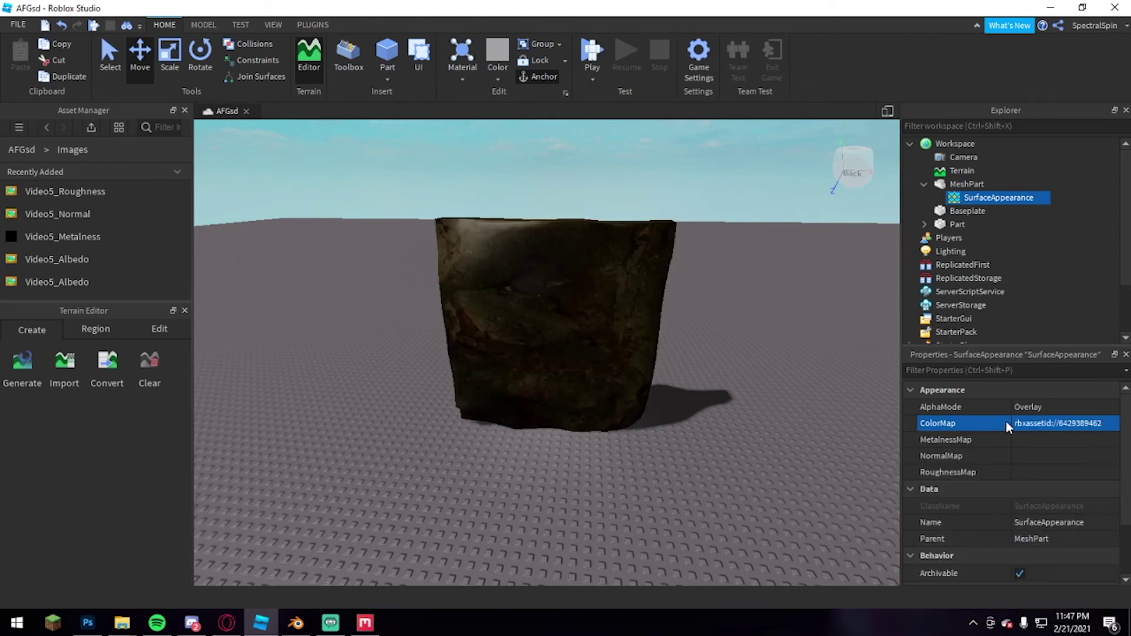
Set the SurfaceAppearance's MetalnessMap to Video5_Metalness and open the NormalMap image choices.
click(1031, 449)
scroll(1019, 496, down, 2)
click(1037, 518)
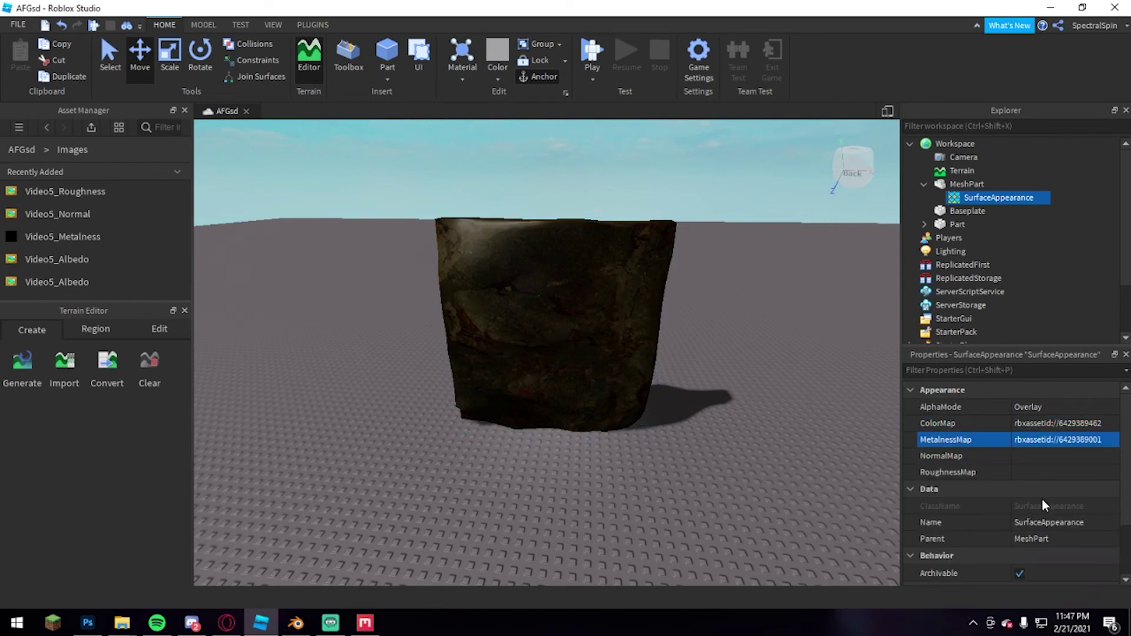
click(1027, 457)
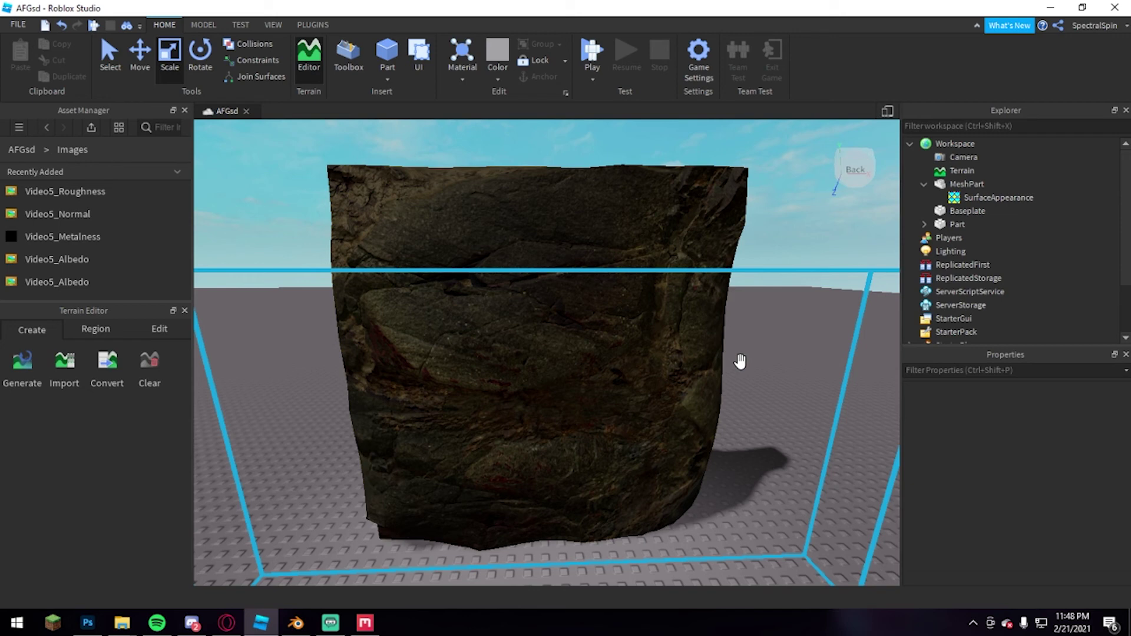
Stretch the invisible light part upward so it covers more of the slab's front.
right_drag(740, 361, 730, 309)
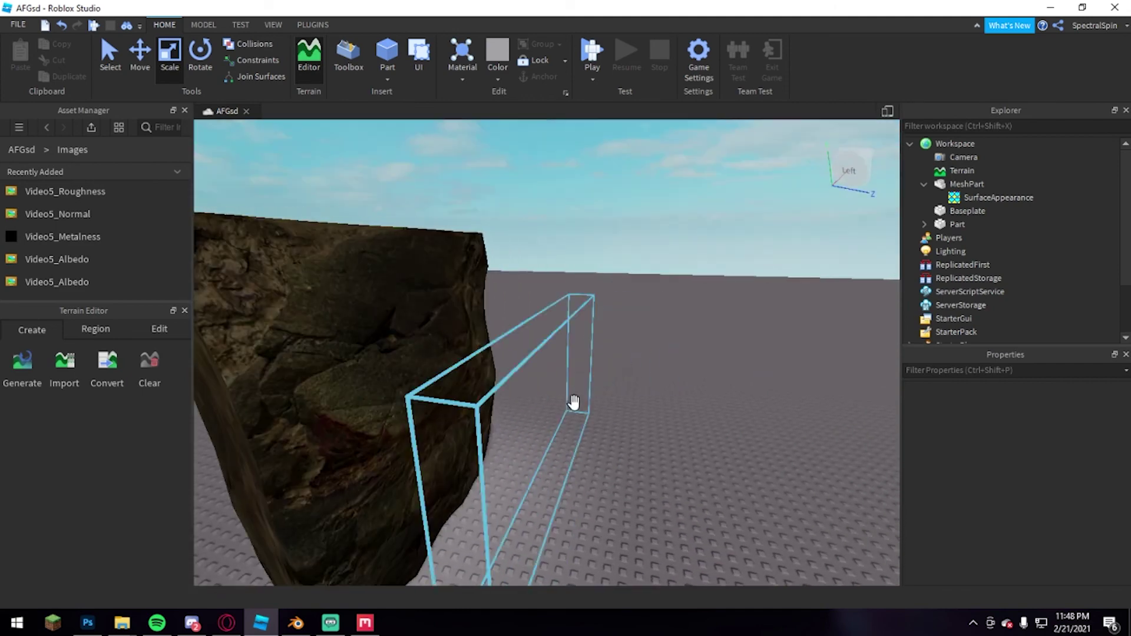
click(508, 400)
key(ctrl+z)
key(ctrl+z)
key(ctrl+z)
key(ctrl+z)
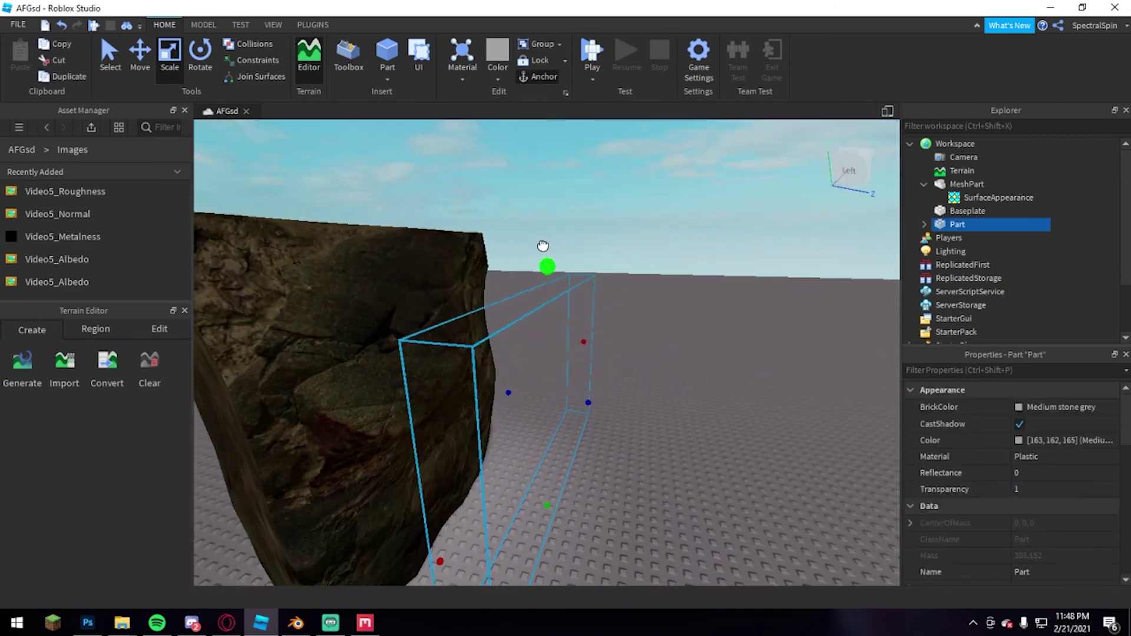
Duplicate the textured slab and slide the copy sideways so it continues the rock wall beside the original.
right_drag(714, 315, 644, 344)
click(643, 344)
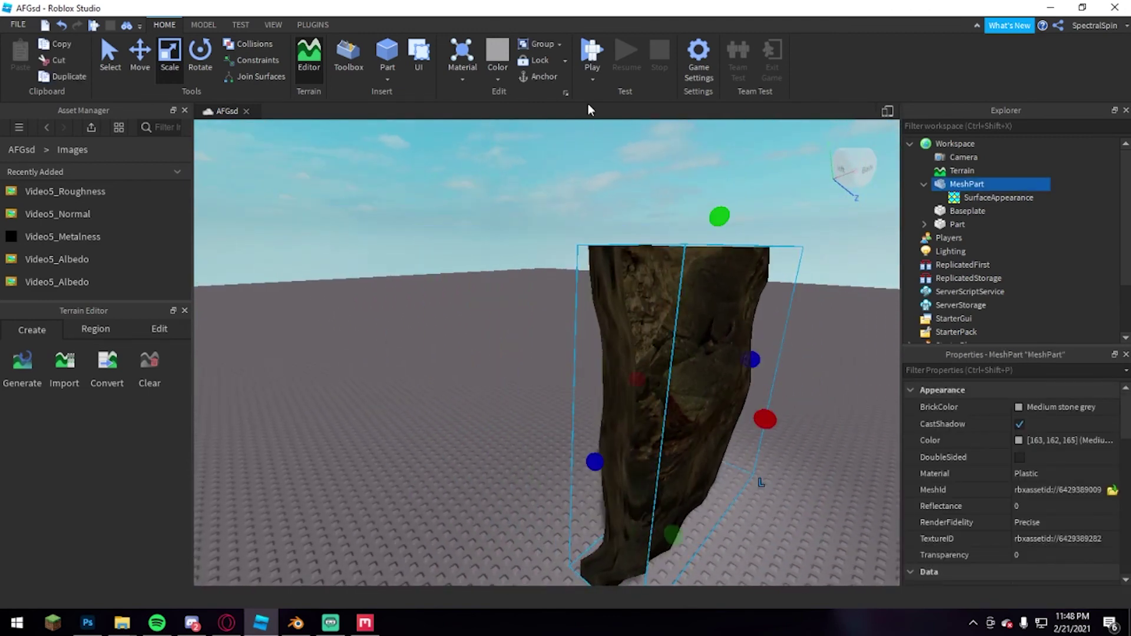
click(527, 288)
scroll(530, 289, down, 4)
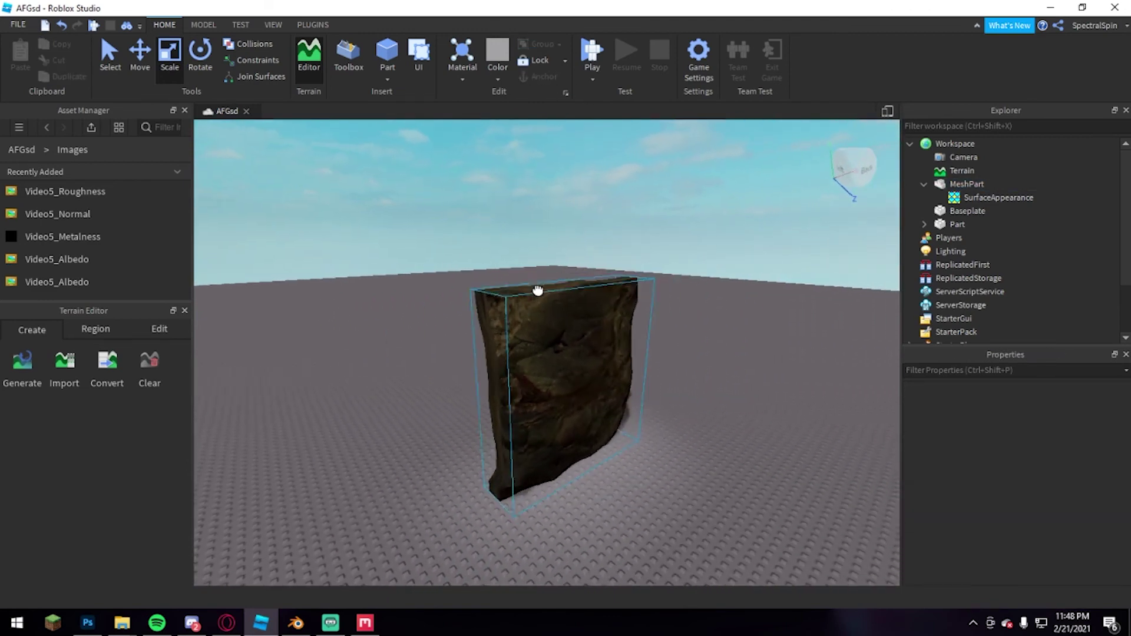
click(538, 291)
key(ctrl+2)
key(ctrl+d)
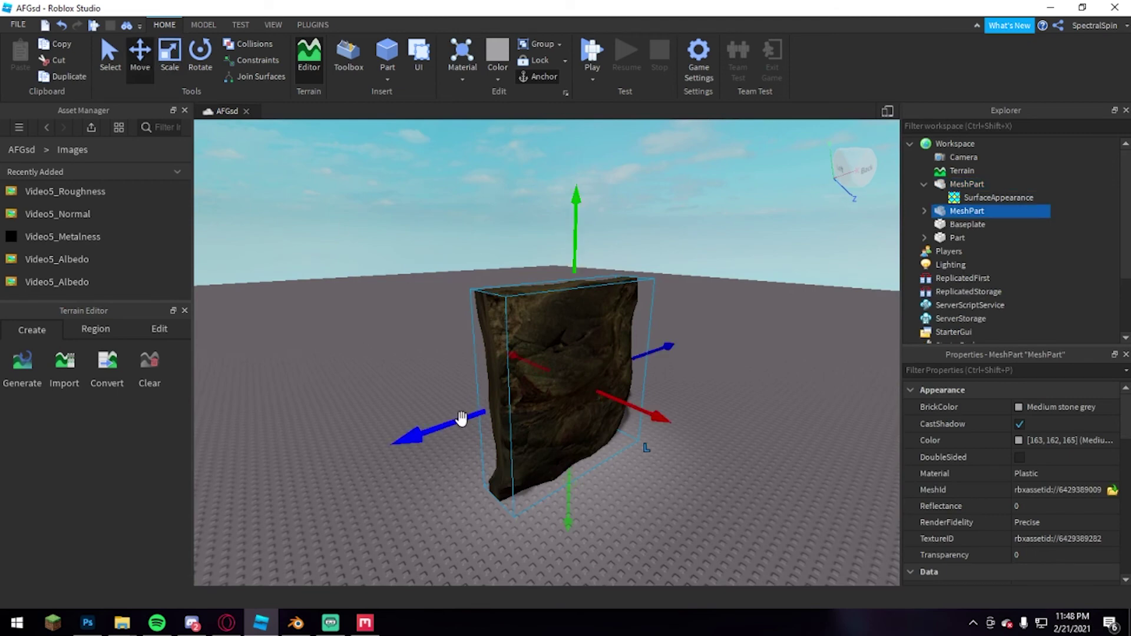
drag(462, 419, 382, 449)
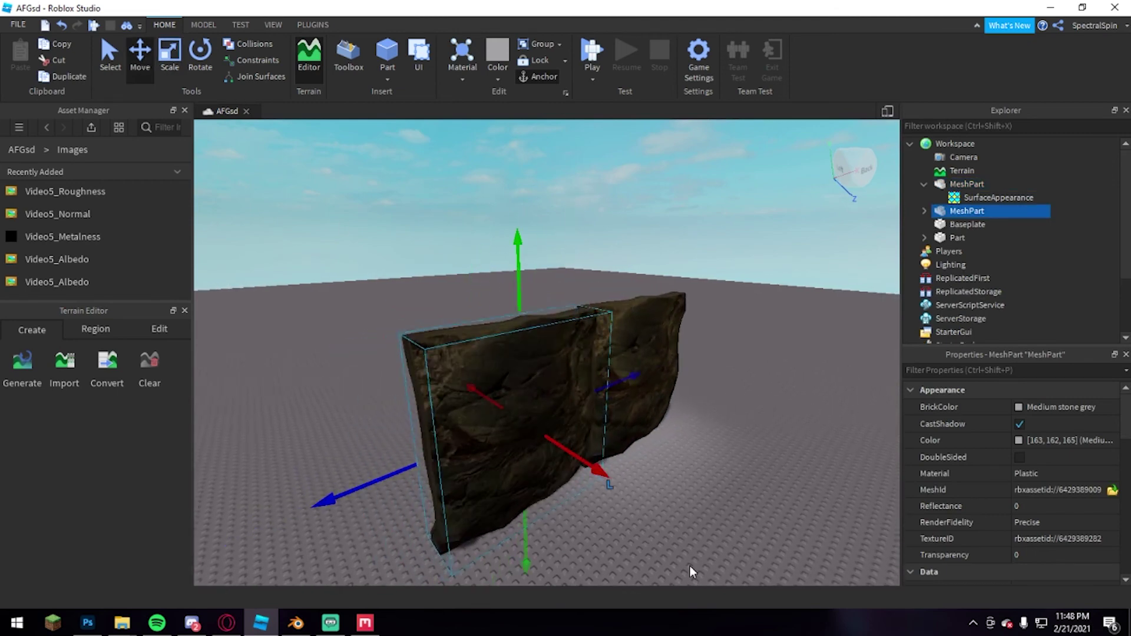
Widen the invisible light part lengthwise so it spans both slabs and extends past the end of the wall.
scroll(689, 393, up, 5)
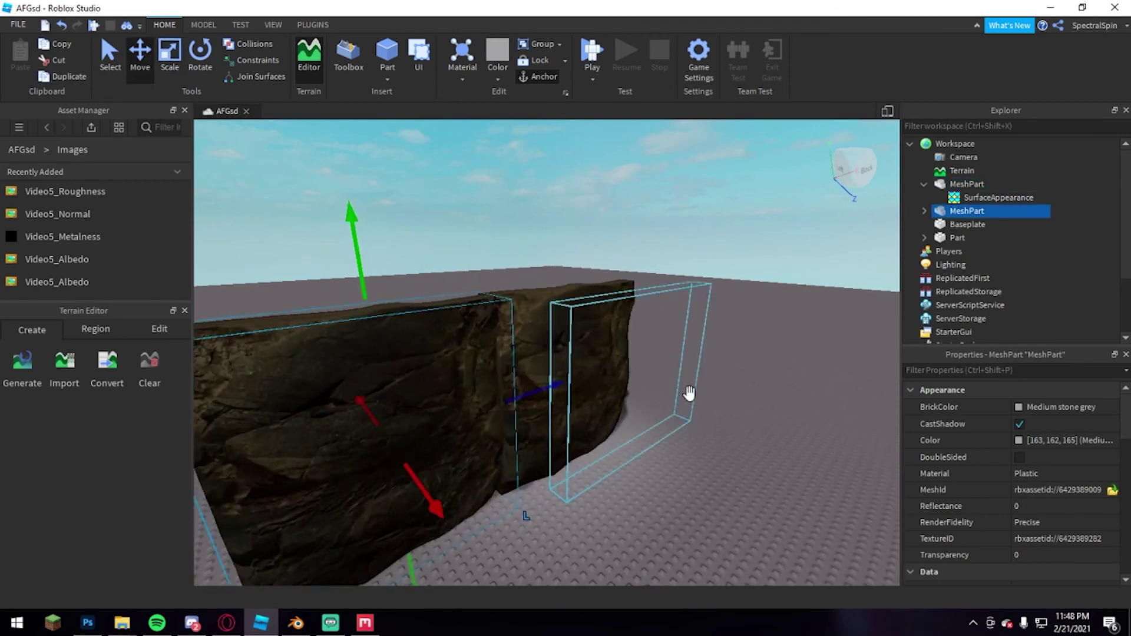
click(592, 229)
click(623, 371)
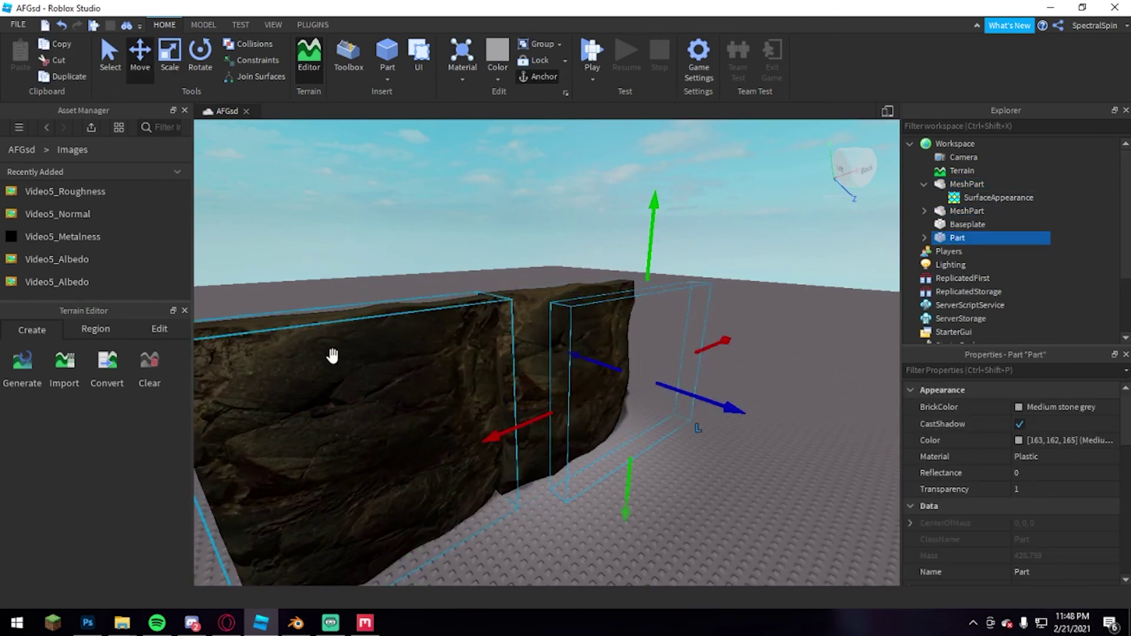
click(158, 63)
drag(536, 416, 424, 398)
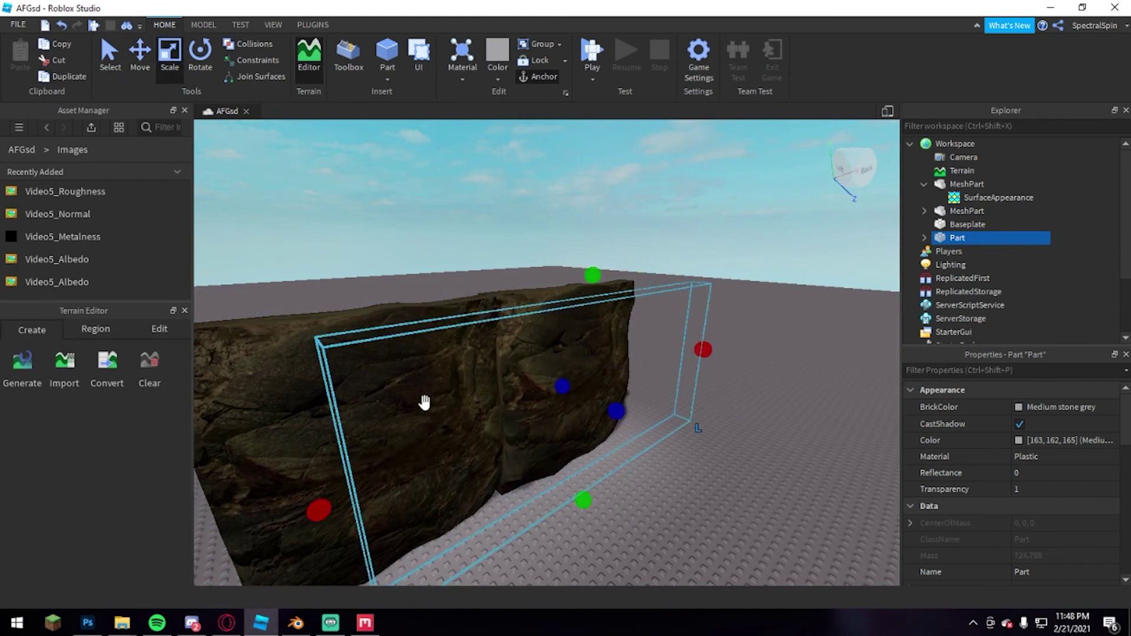
scroll(362, 306, down, 5)
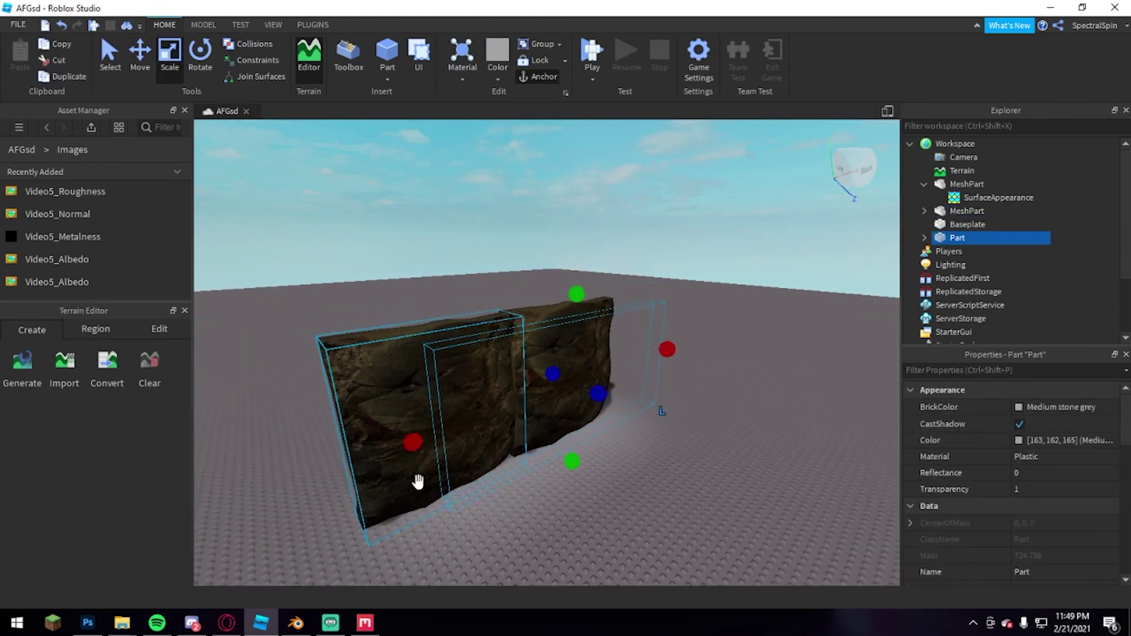
key(a)
key(s)
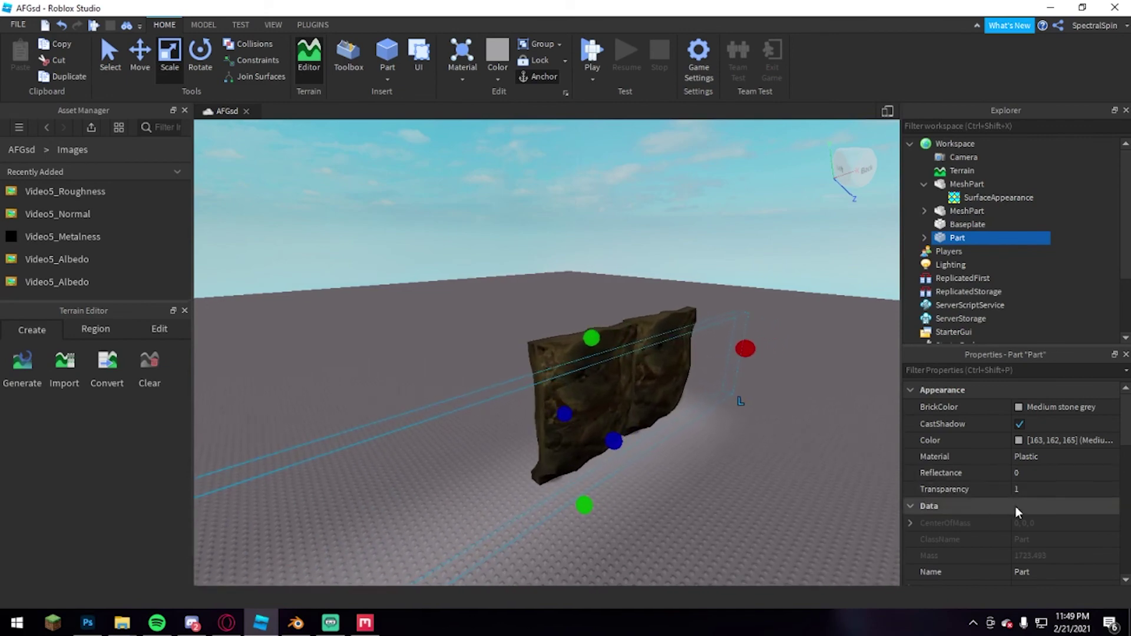
Turn off CanCollide for the invisible light part.
scroll(1015, 507, down, 5)
click(1022, 489)
click(823, 504)
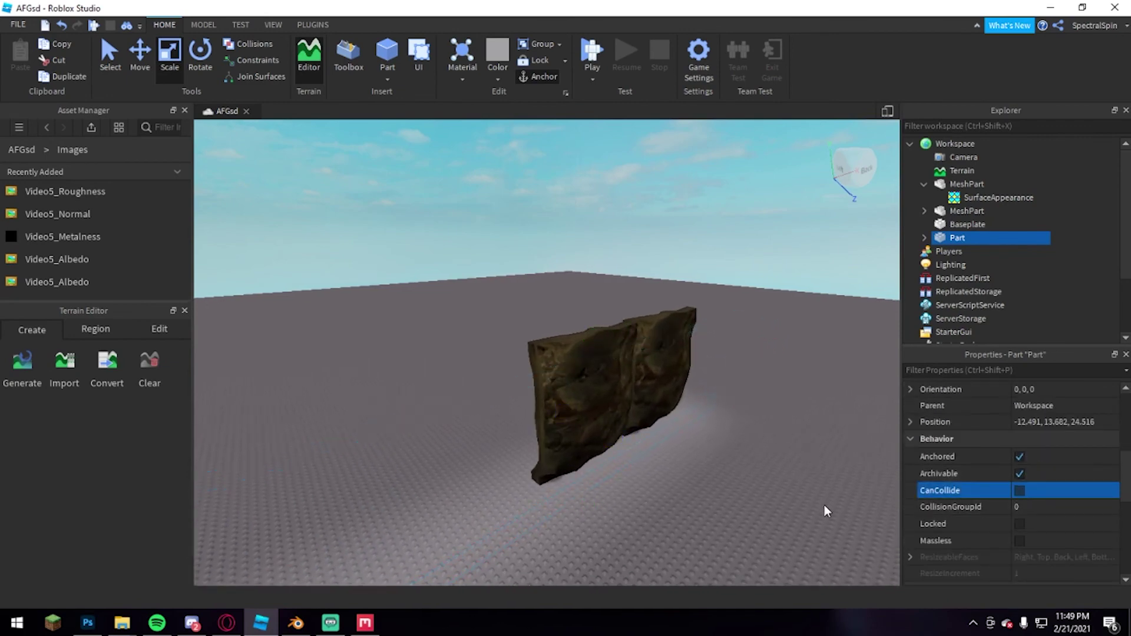
Duplicate the end slab and slide the copy outward to form a third wall segment.
click(585, 336)
scroll(535, 263, up, 2)
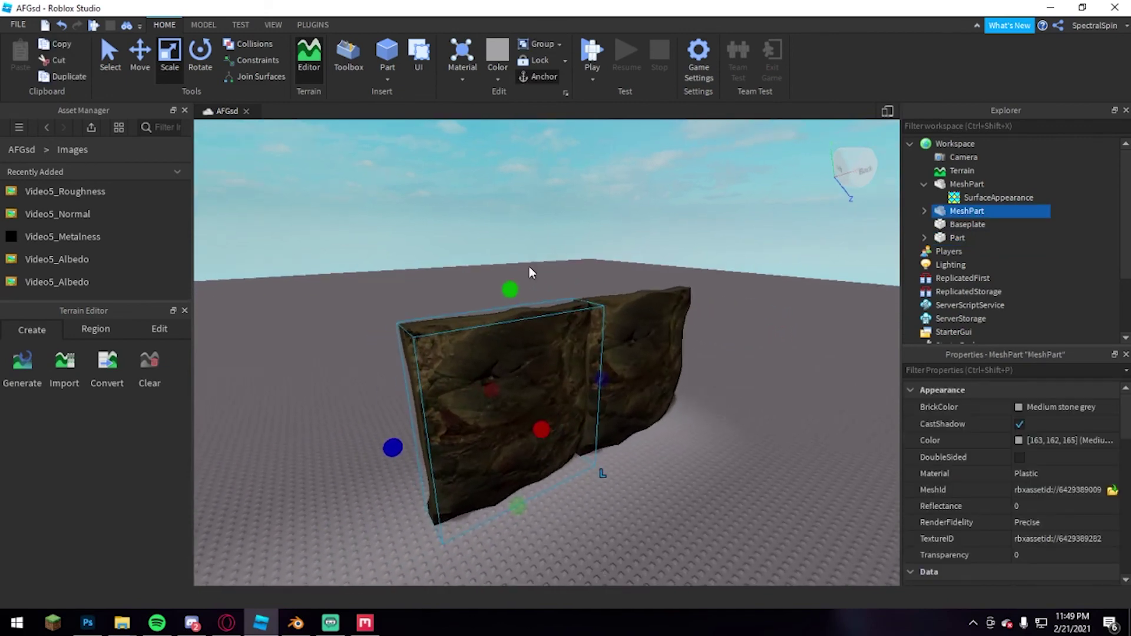
key(ctrl+d)
click(140, 54)
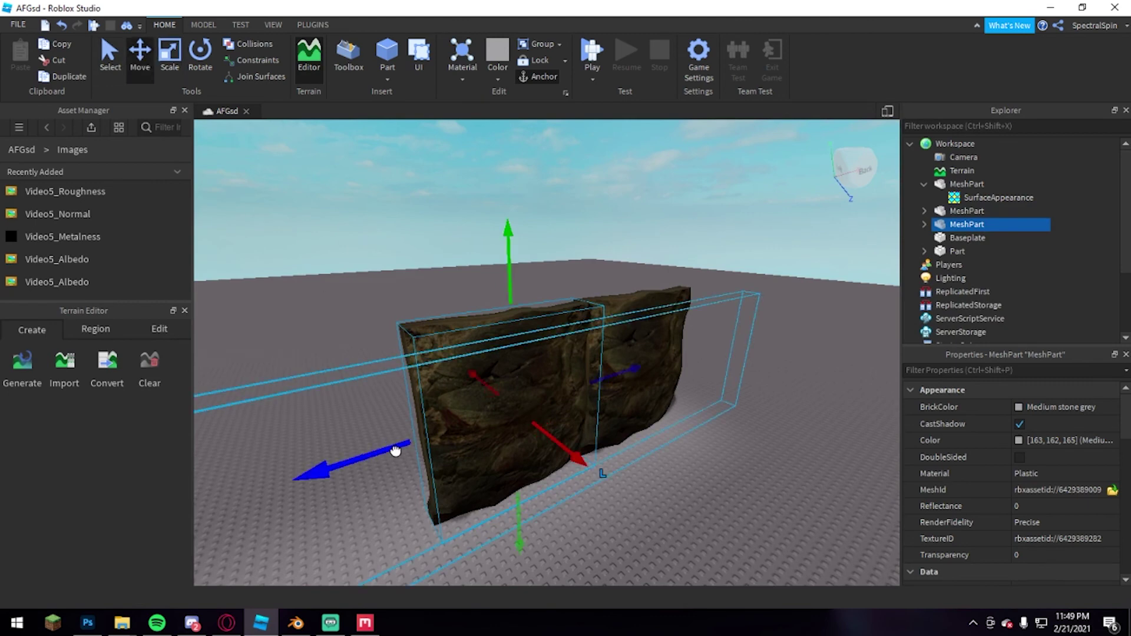
drag(396, 449, 266, 490)
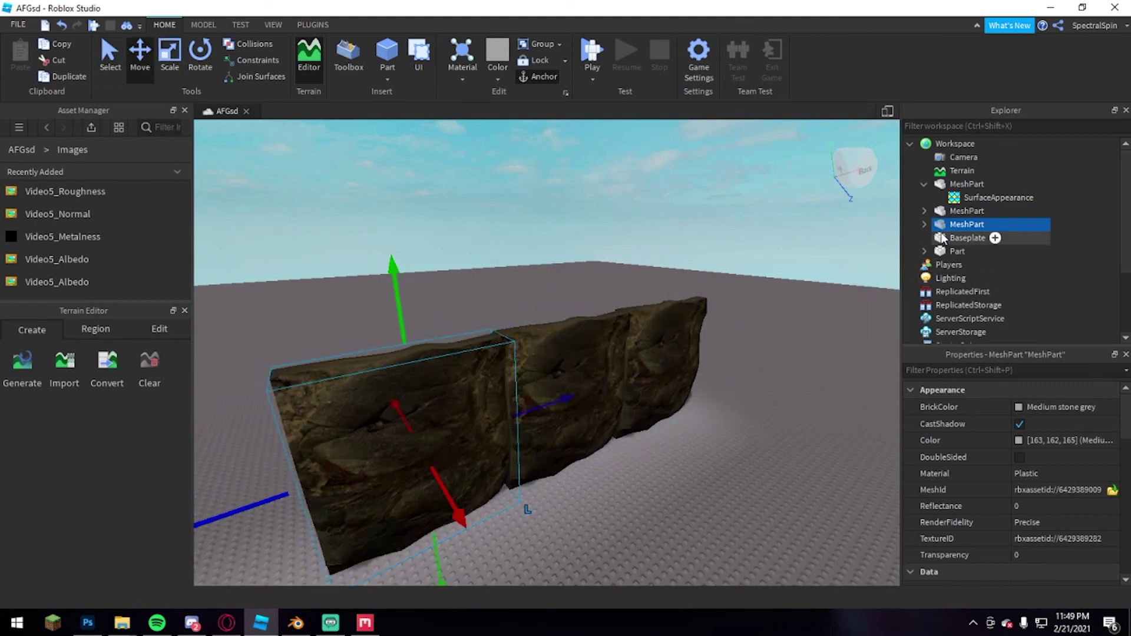
Delete the SurfaceAppearance from the third slab so it uses only its plain texture.
click(924, 225)
click(978, 237)
key(Delete)
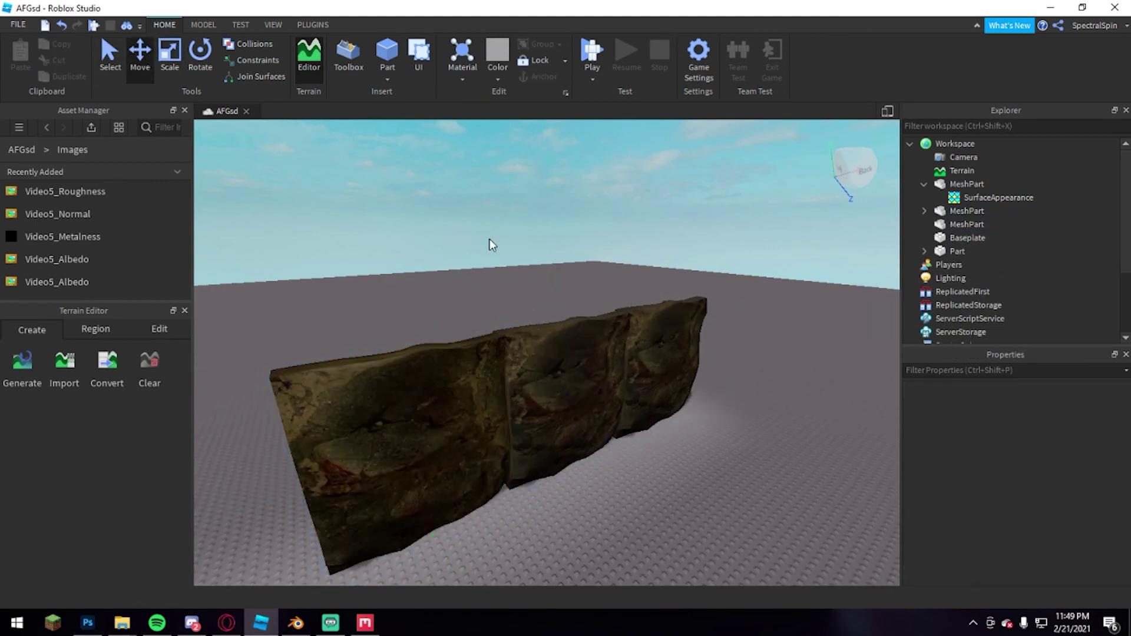
Duplicate the slab without a SurfaceAppearance and place the copy at the end of the wall as a fourth segment.
click(407, 377)
key(ctrl+d)
right_drag(484, 378, 550, 356)
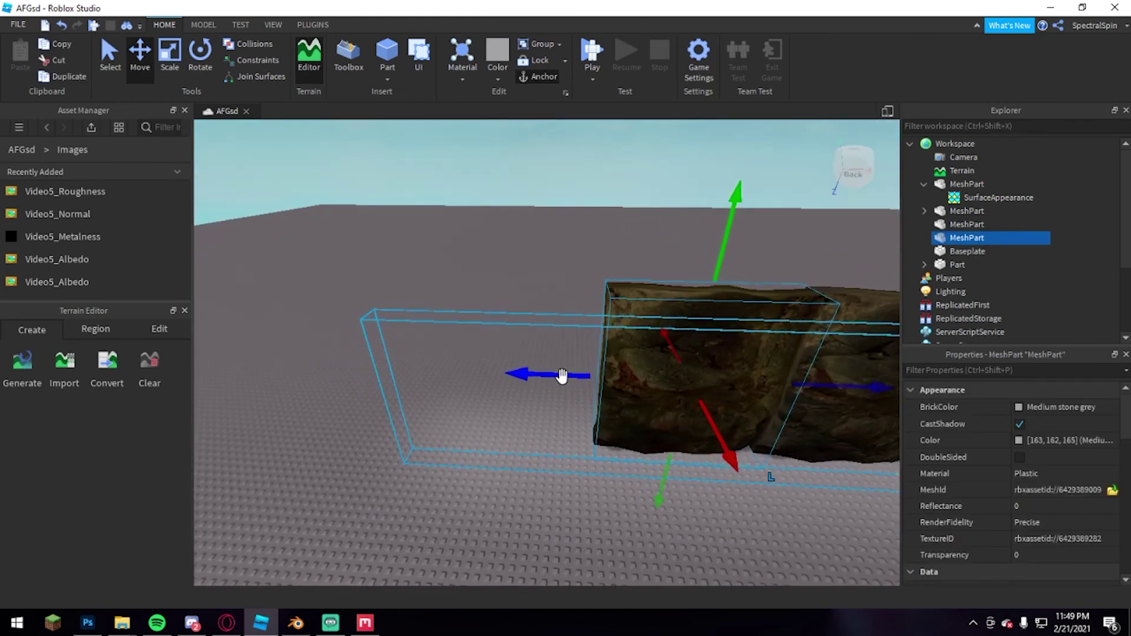
drag(383, 366, 396, 359)
click(641, 272)
Compare the surface detail and lighting of the slabs with a SurfaceAppearance against those without one.
scroll(662, 261, up, 5)
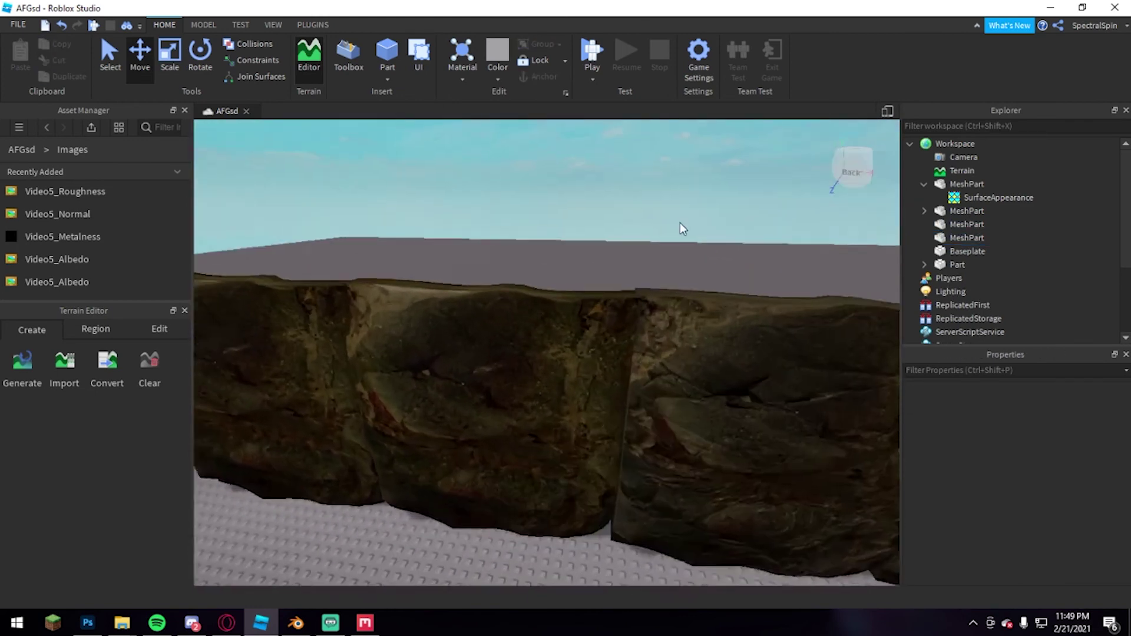
scroll(679, 227, down, 5)
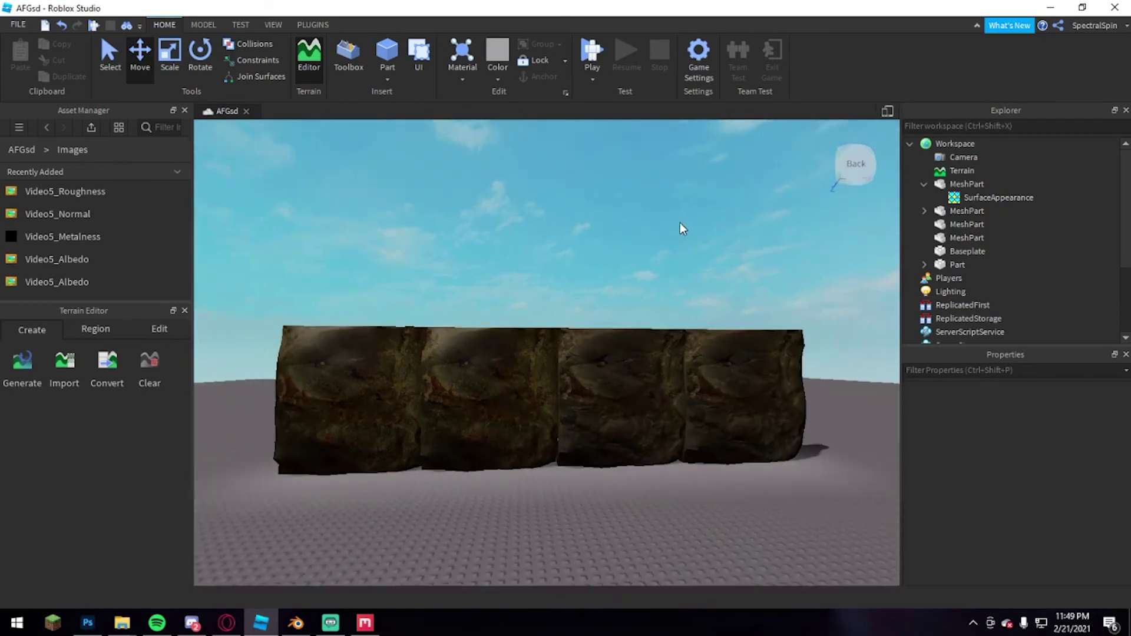
scroll(680, 227, up, 1)
scroll(680, 222, up, 2)
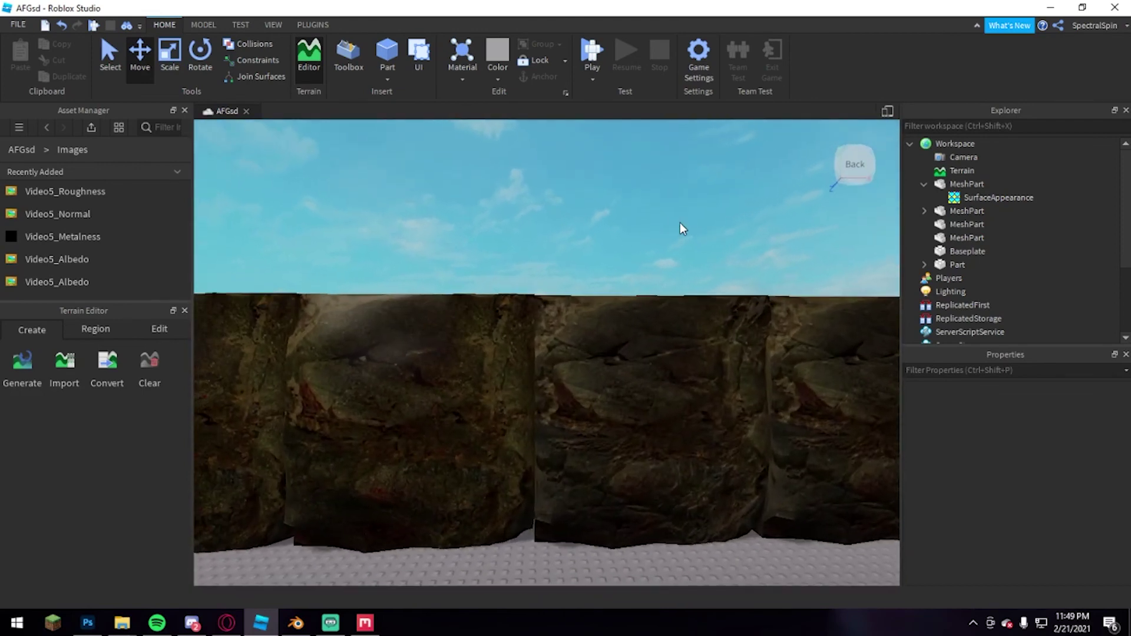
middle_drag(679, 222, 594, 252)
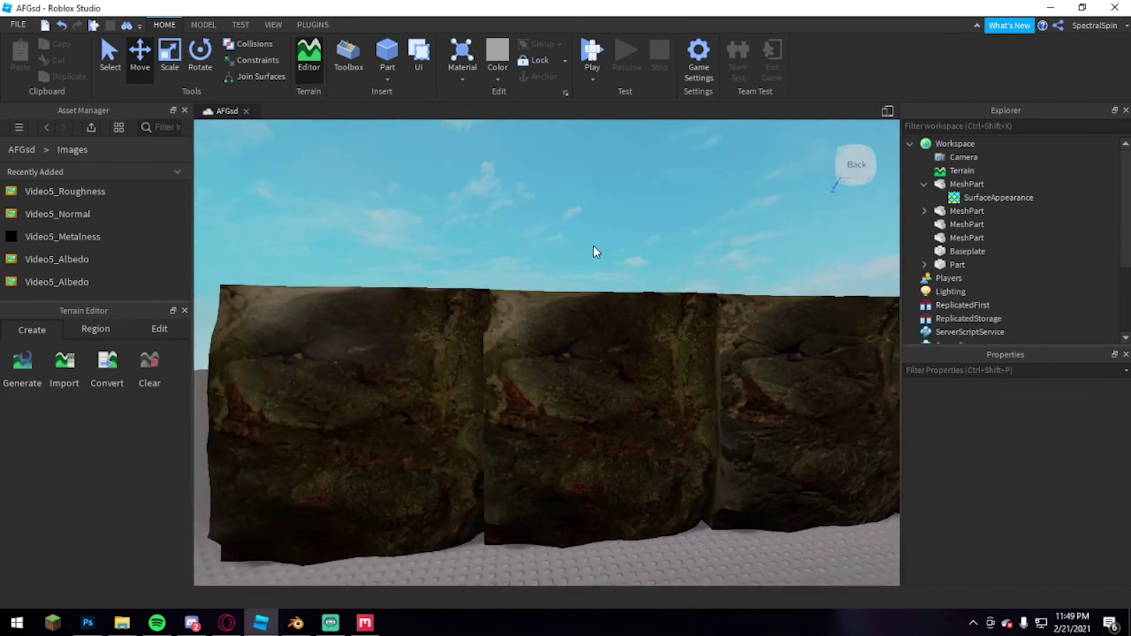
right_drag(592, 246, 538, 427)
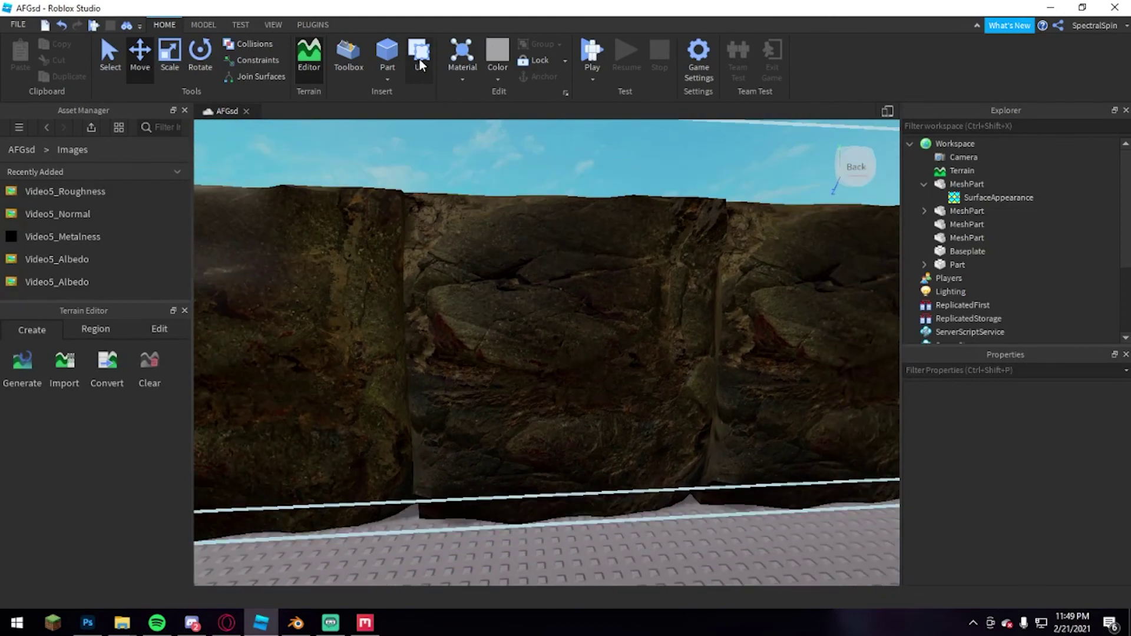
Start a Play Here test and walk the avatar along the rock wall to inspect the slabs with a SurfaceAppearance under the light.
click(590, 77)
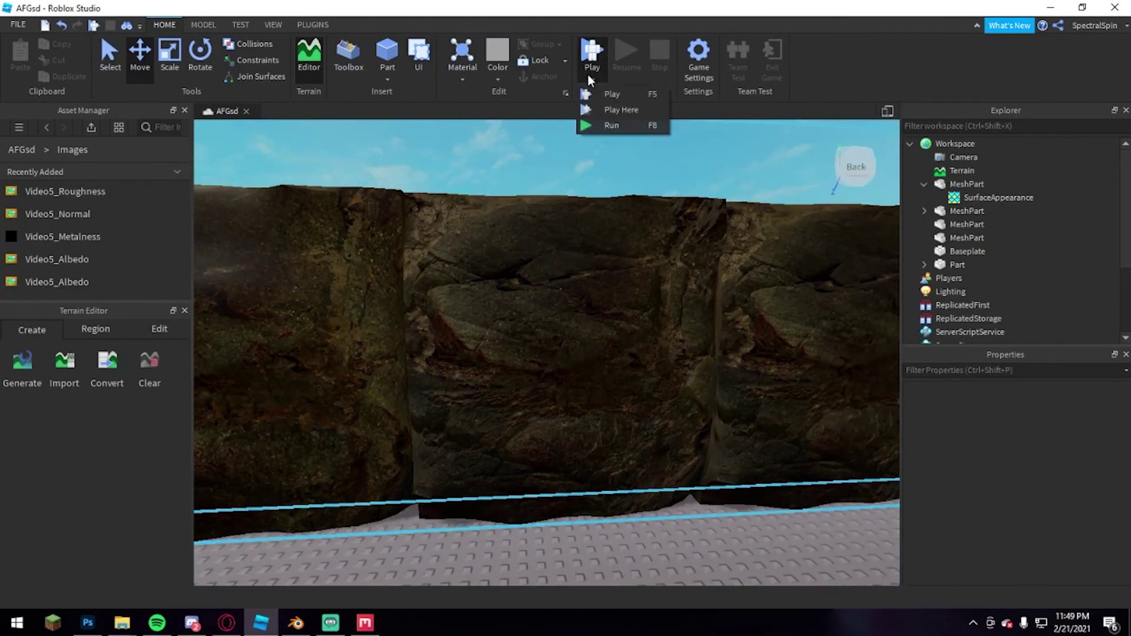
click(595, 109)
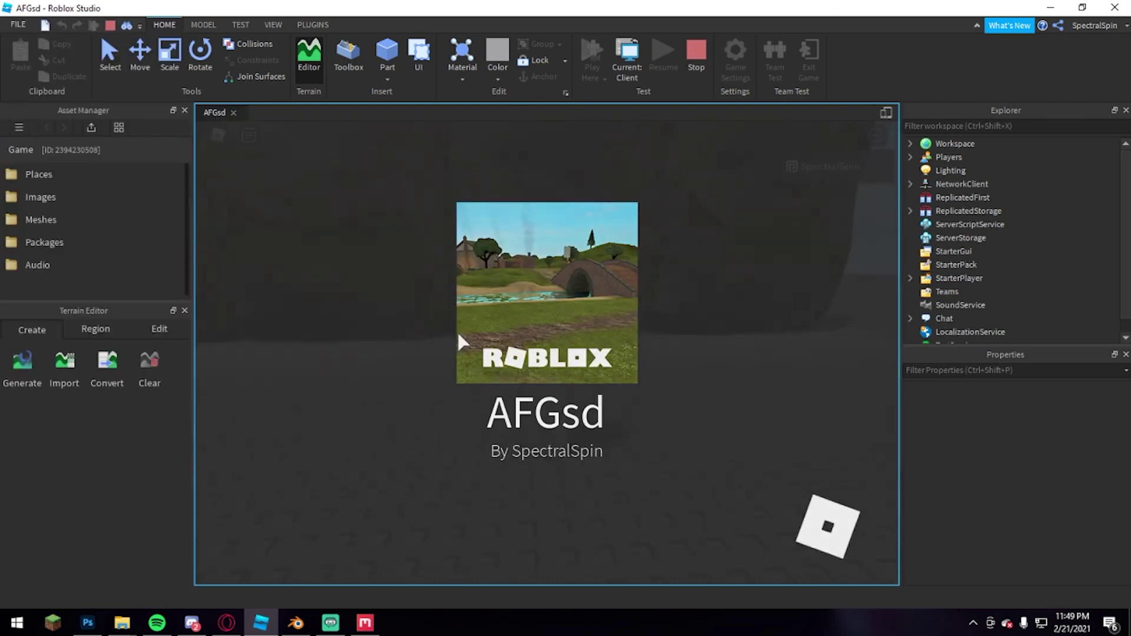
key(d)
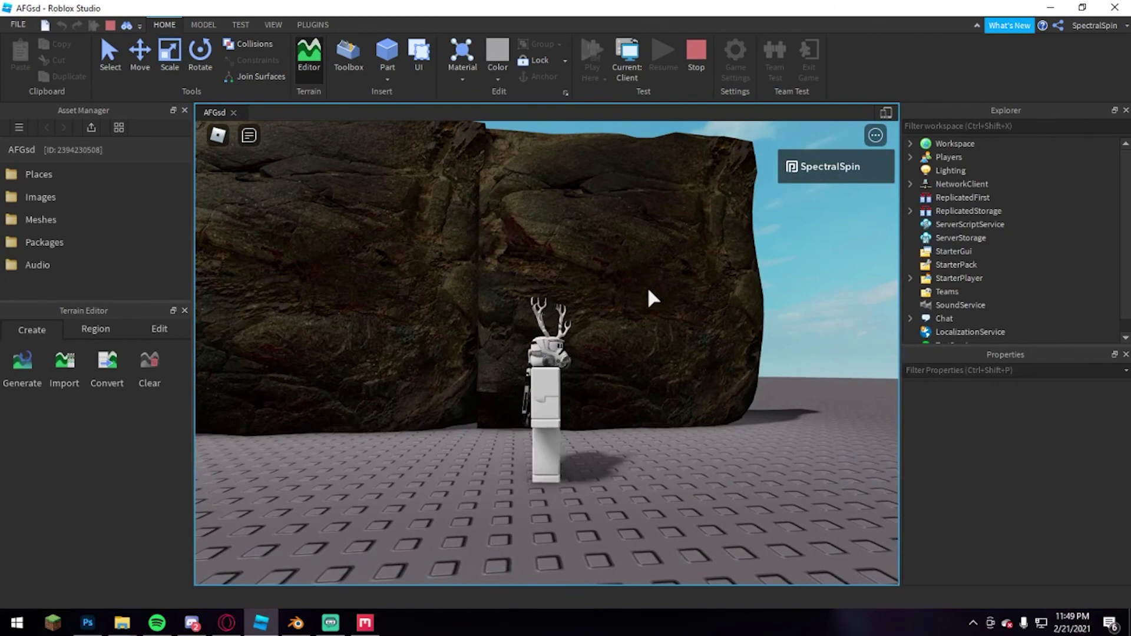
key(a)
key(d)
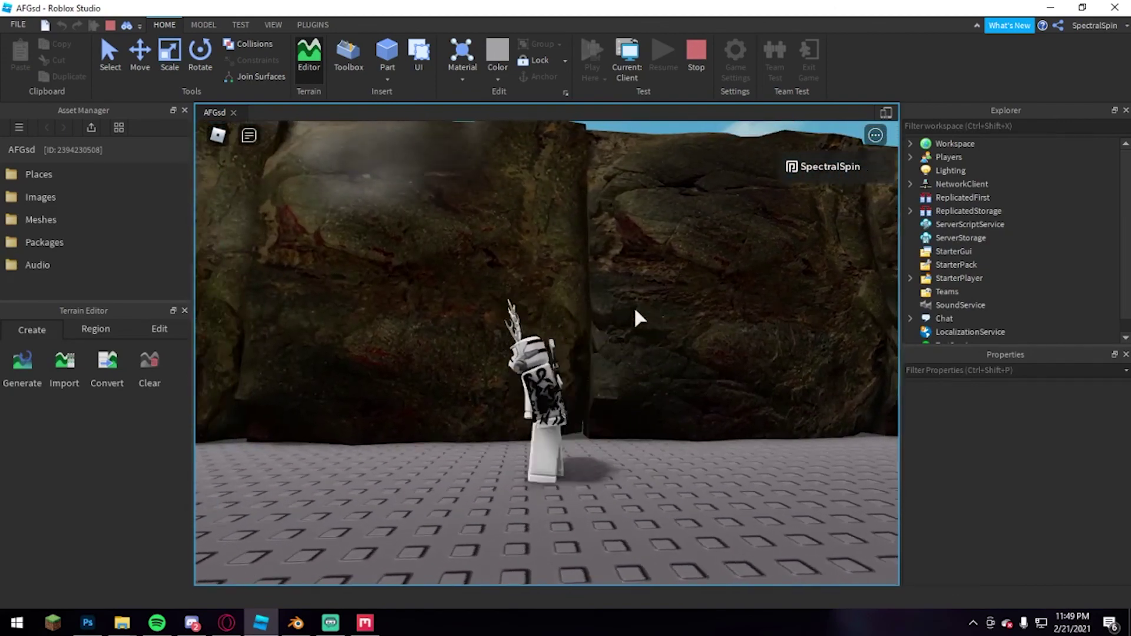
key(a)
key(w)
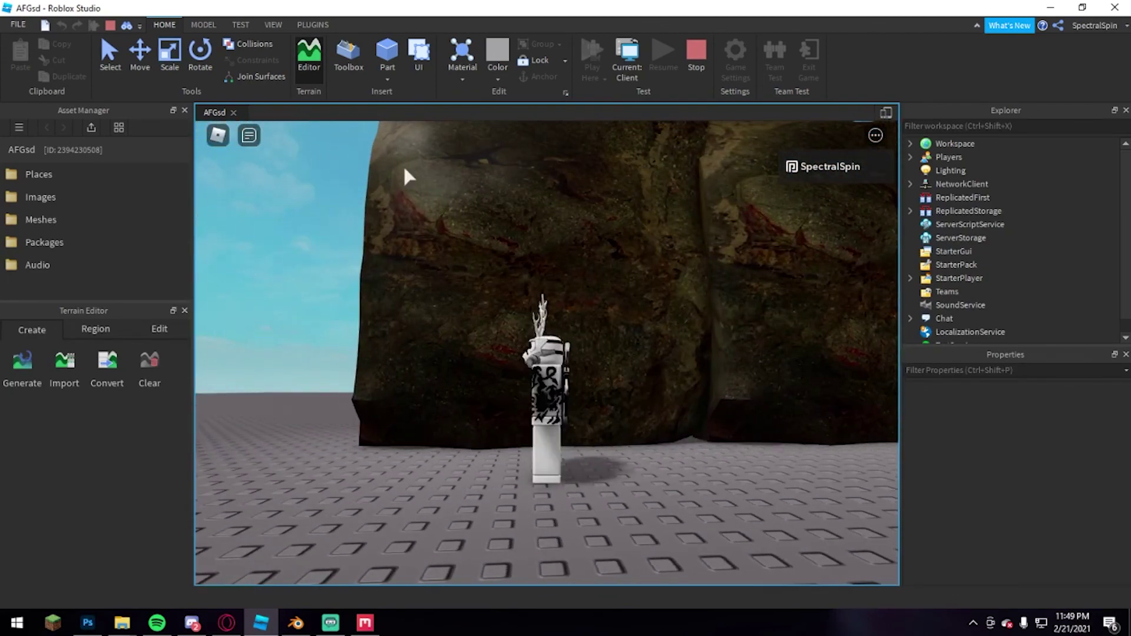
key(a)
key(w)
key(s)
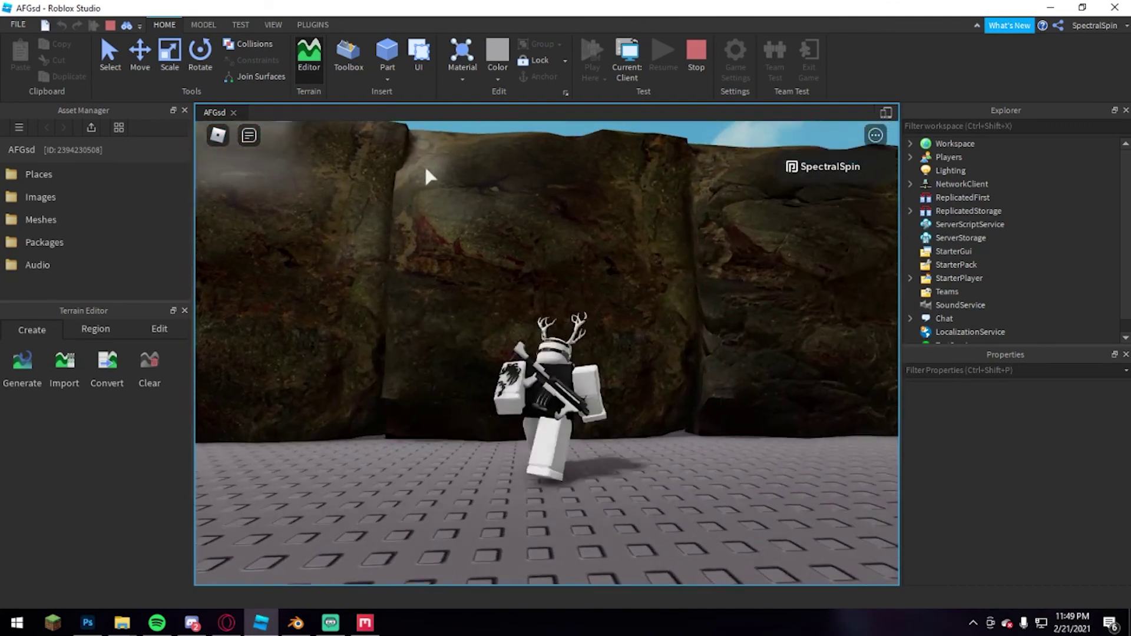
Walk past the plain-textured slabs and back out to the middle of the wall, checking their shading from several angles.
key(d)
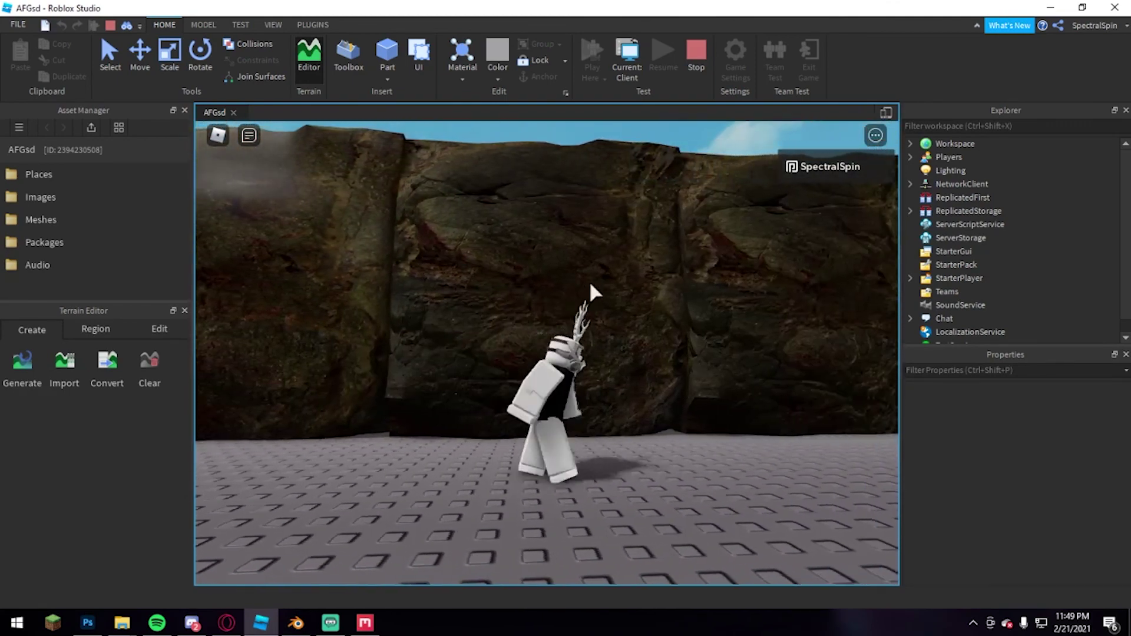
key(a)
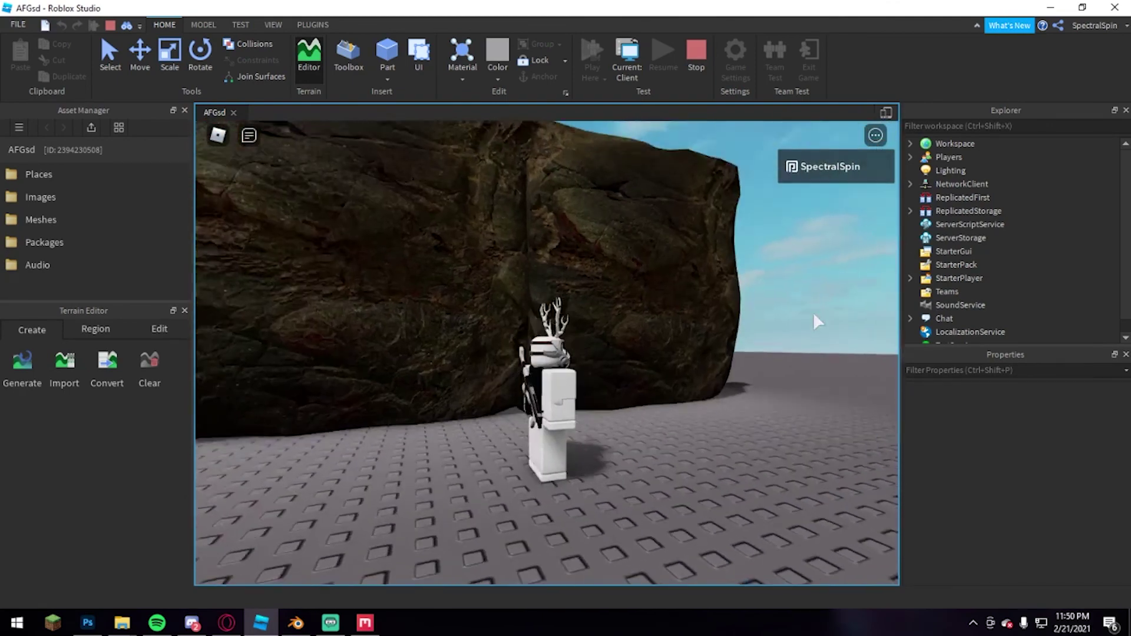
key(a)
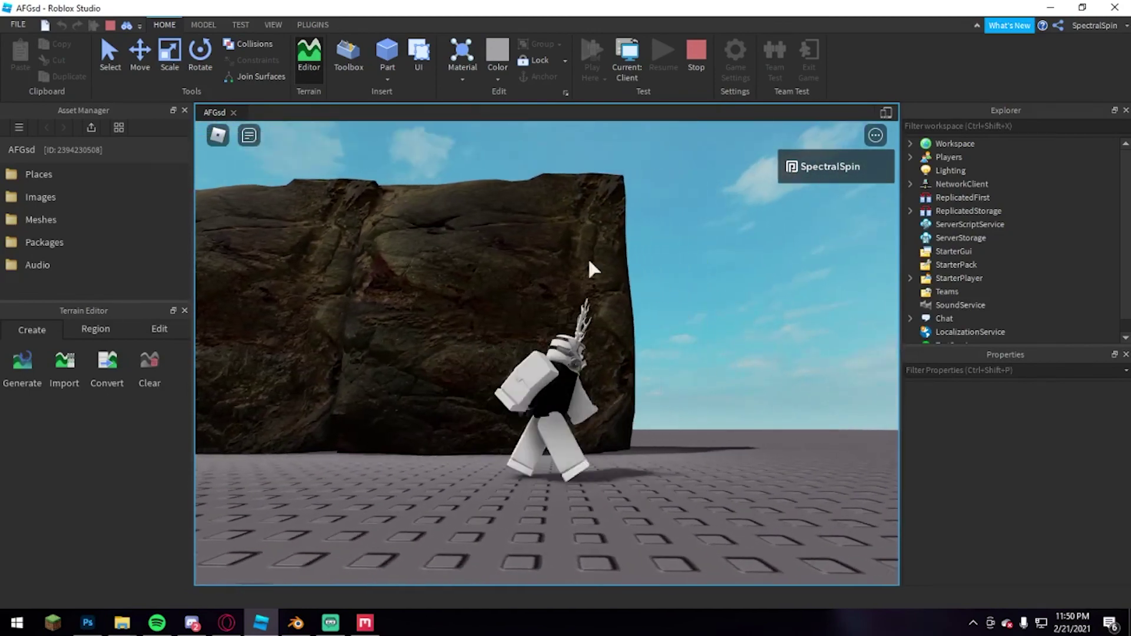
key(a)
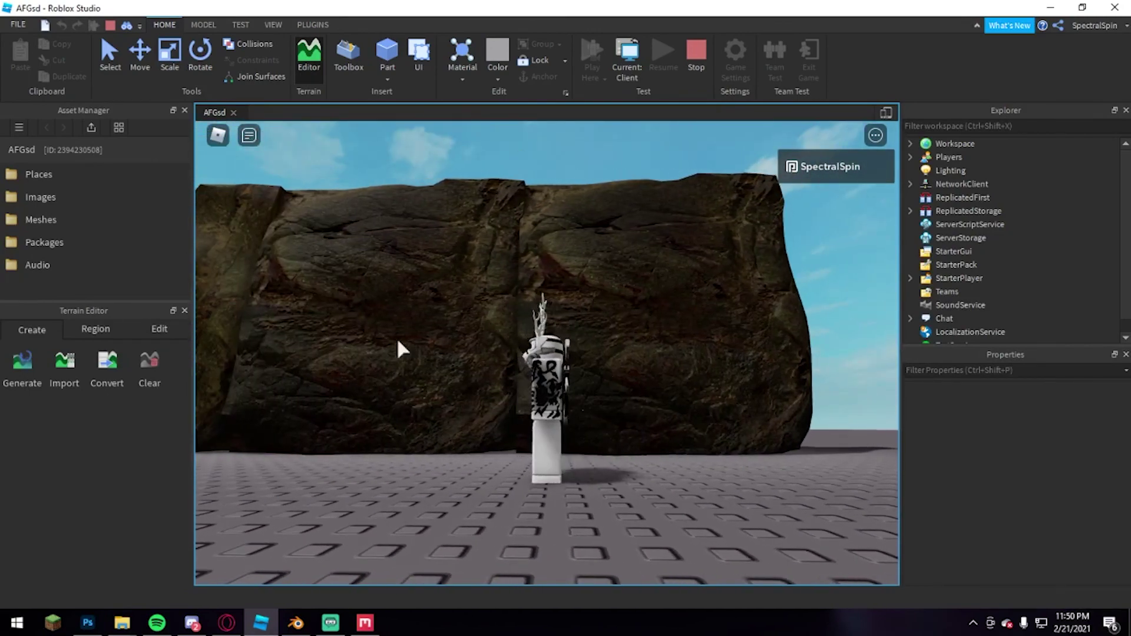
key(a)
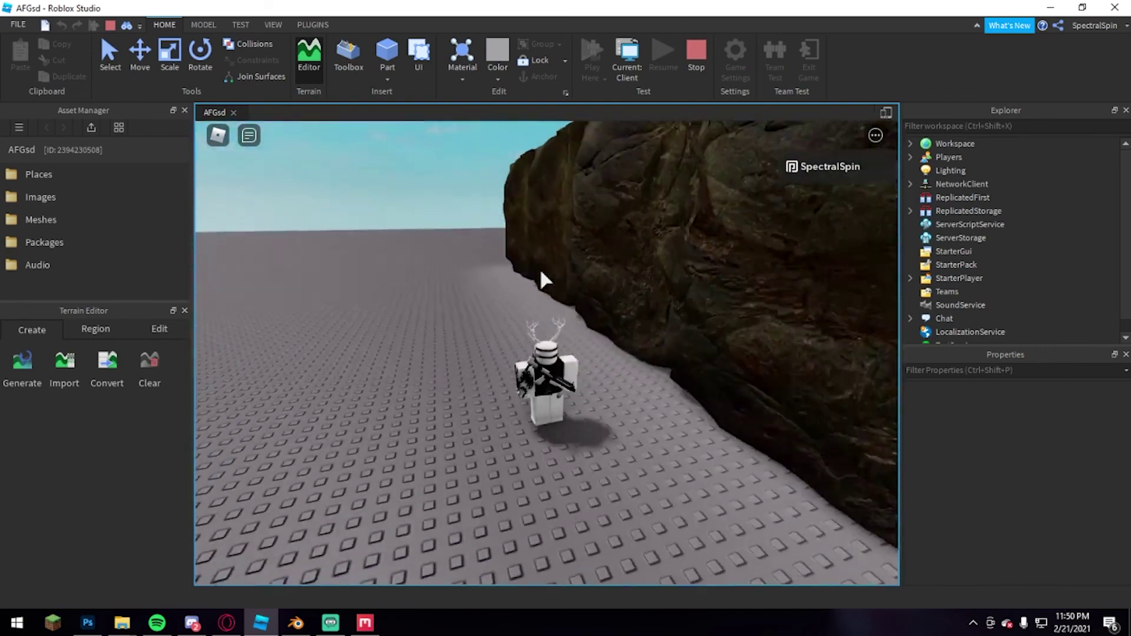
key(a)
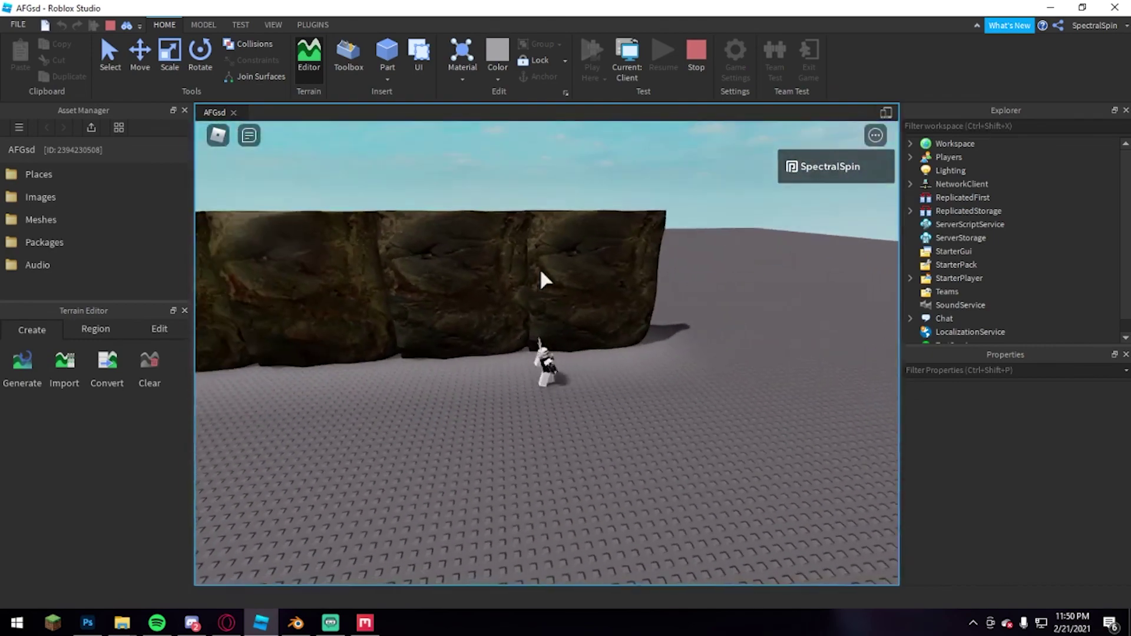
key(a)
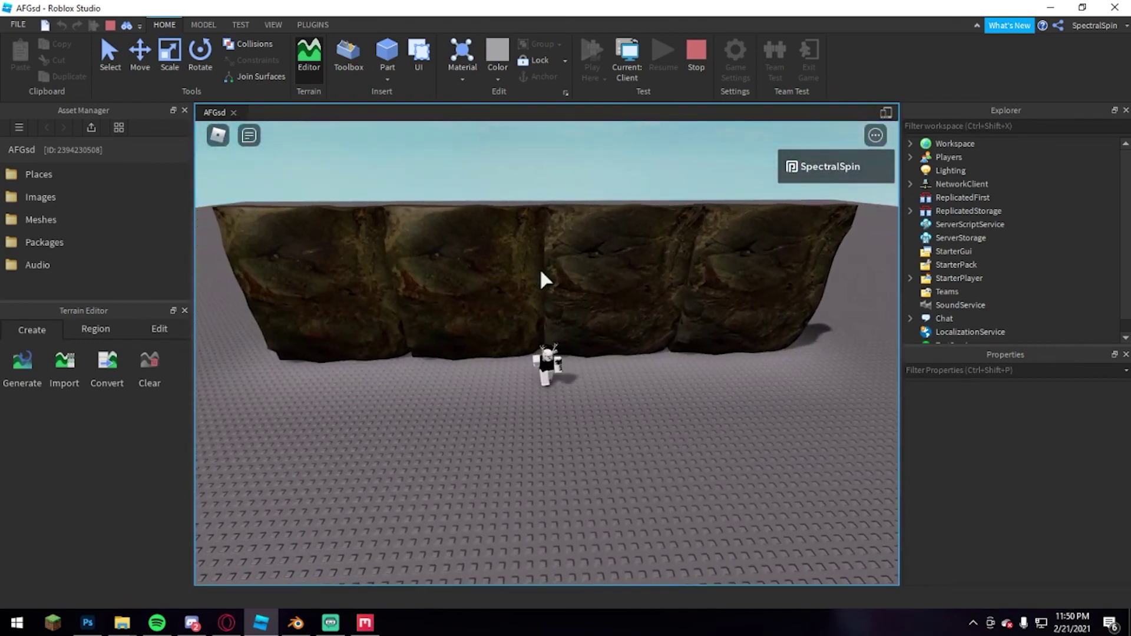
Compare the two slab types in the play test both close up and from a distance, including from a high angle.
scroll(540, 267, up, 3)
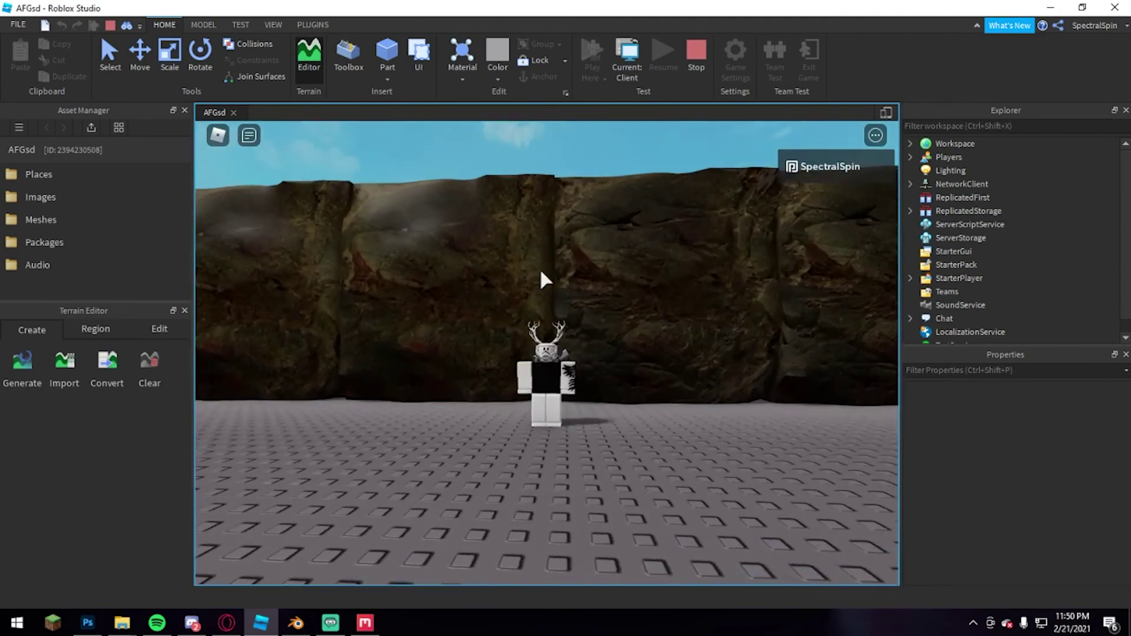
scroll(540, 268, up, 5)
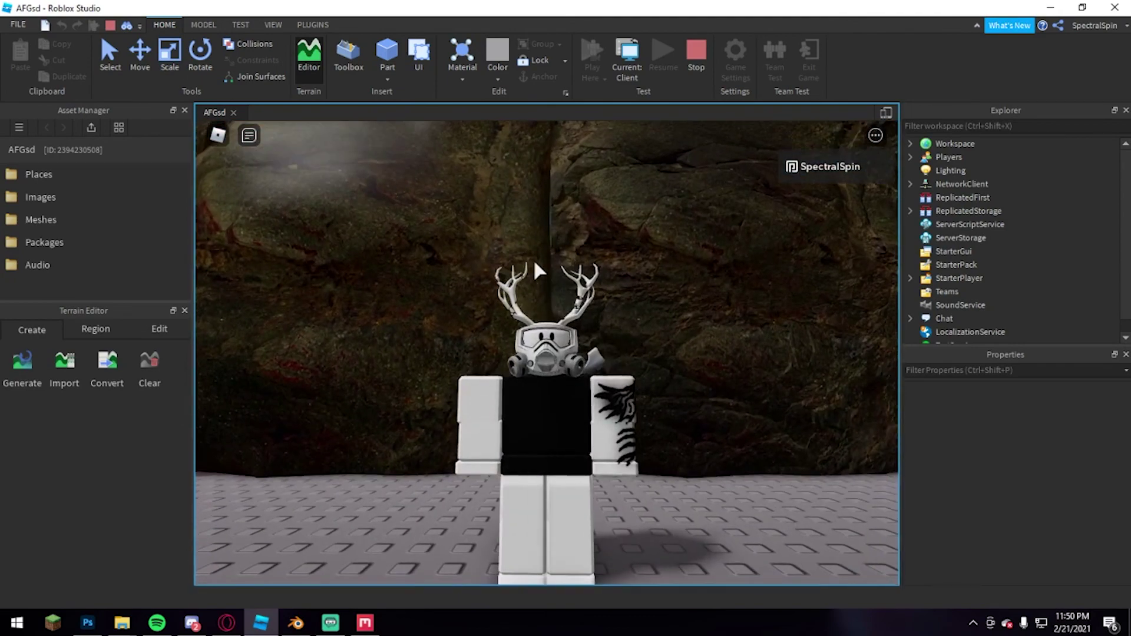
scroll(532, 259, down, 6)
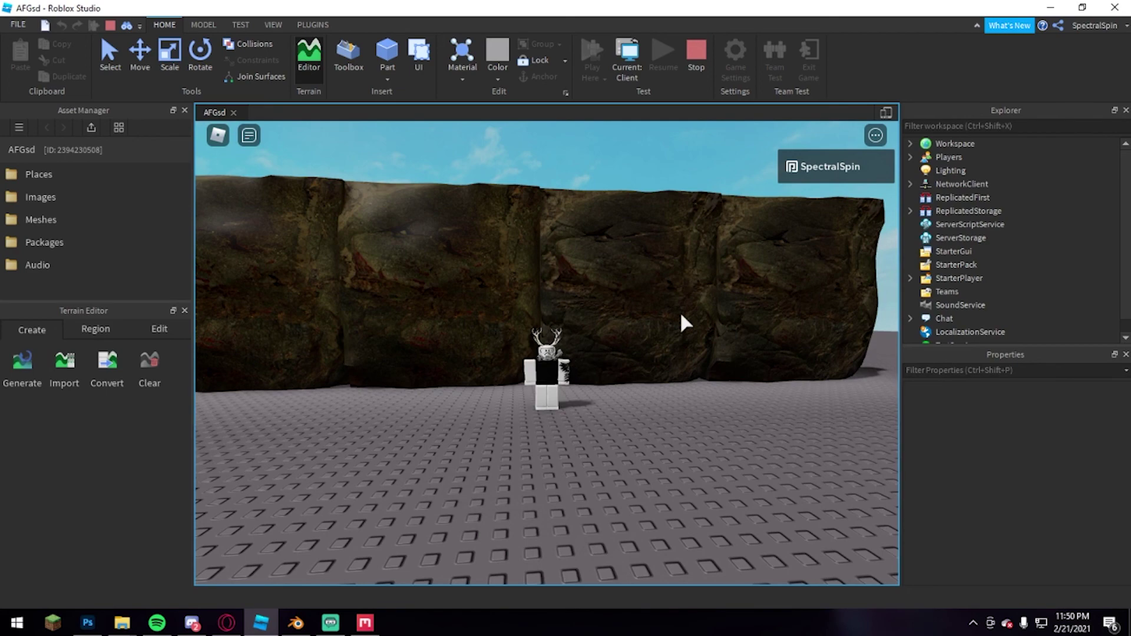
scroll(679, 311, down, 4)
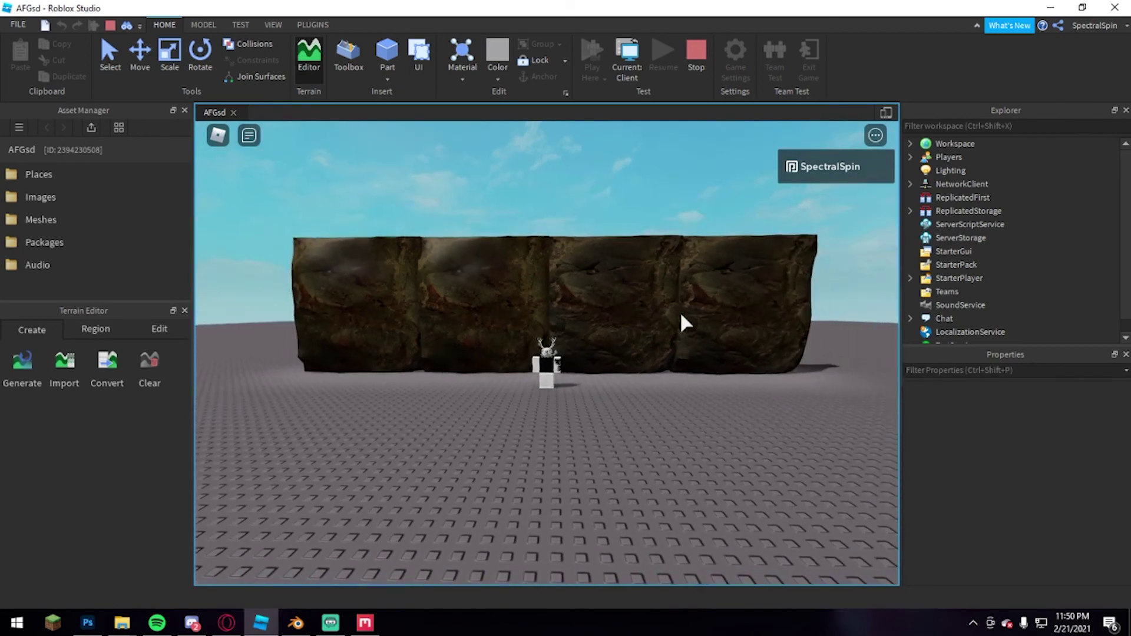
scroll(680, 311, up, 3)
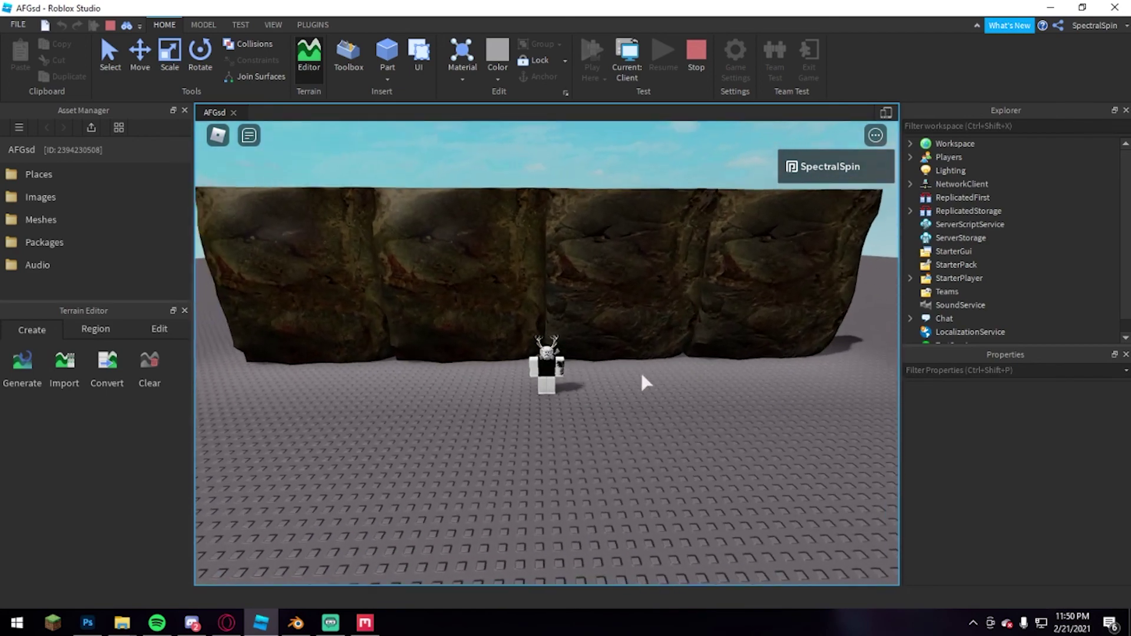
scroll(642, 376, down, 3)
right_drag(641, 375, 632, 363)
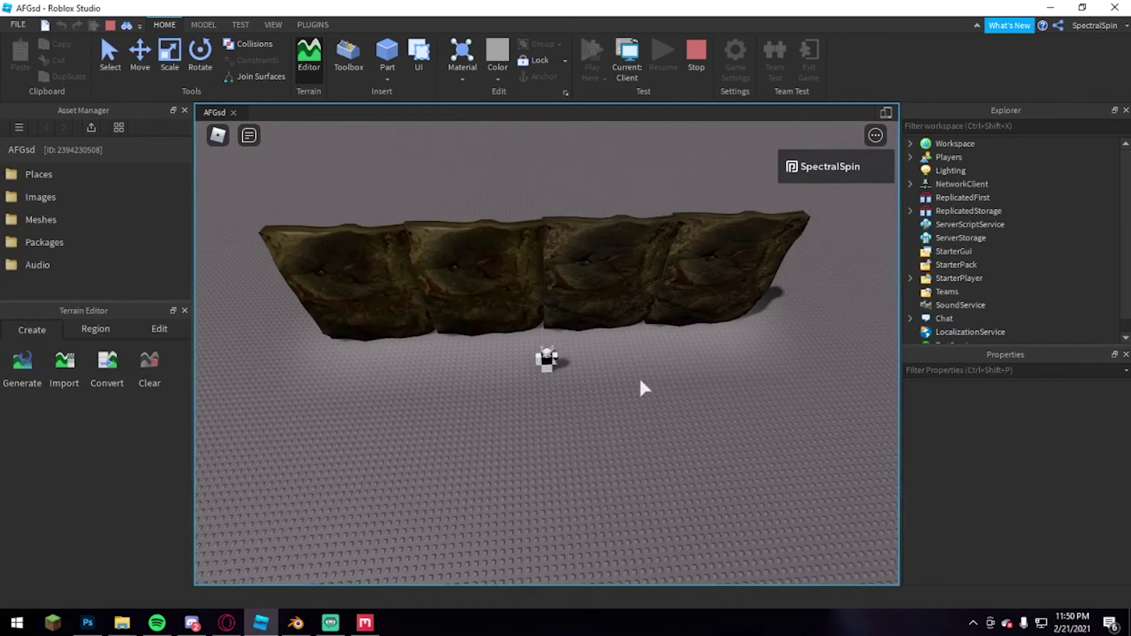
scroll(631, 363, up, 5)
scroll(631, 363, up, 5)
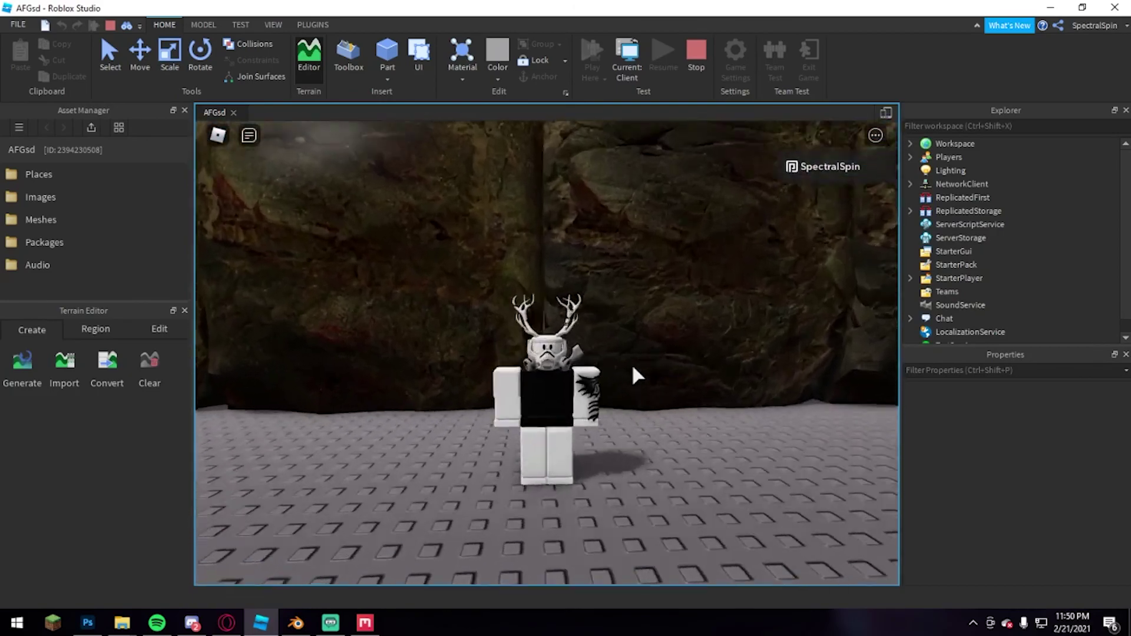
scroll(632, 363, down, 10)
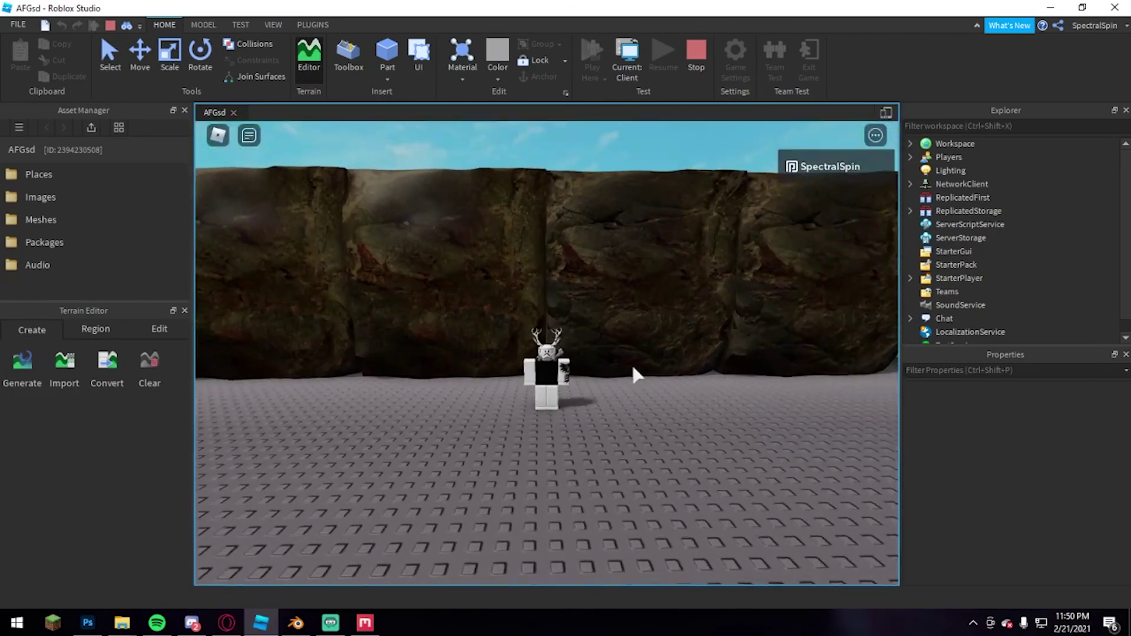